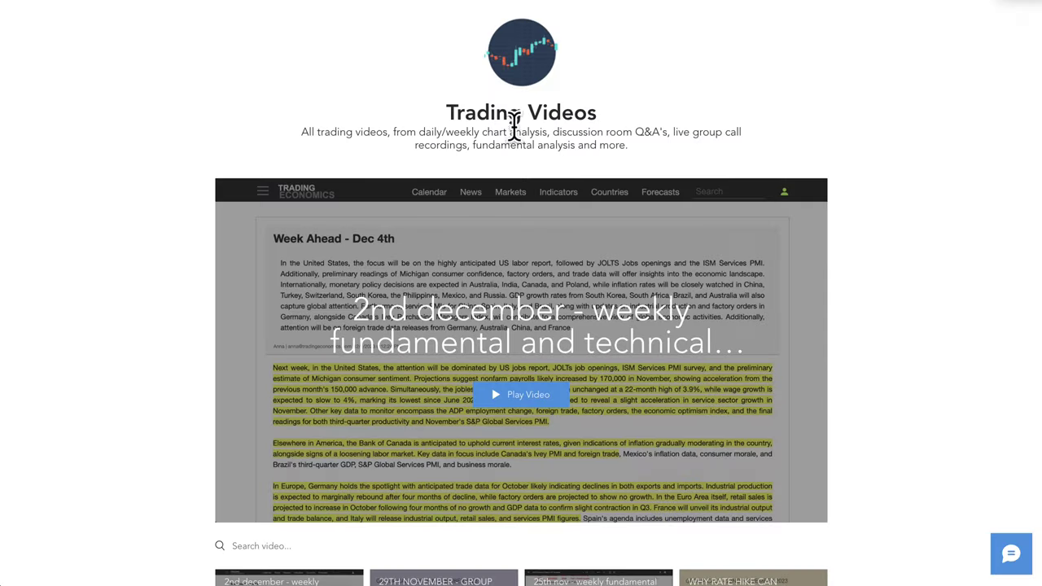
{"action": "scroll", "coordinate": [179, 318], "scroll_direction": "down", "scroll_amount": 1}
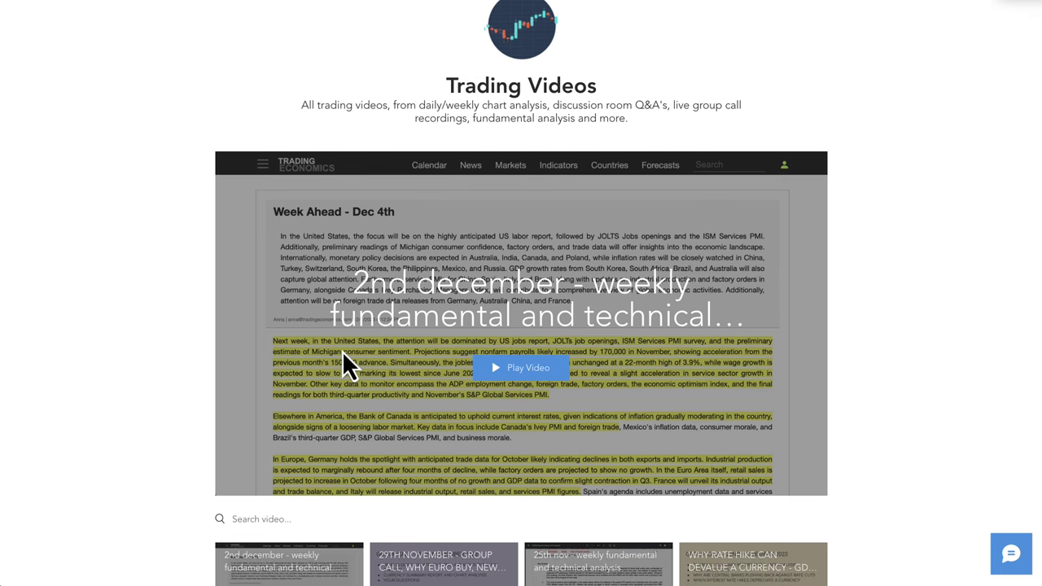
{"action": "scroll", "coordinate": [156, 451], "scroll_direction": "down", "scroll_amount": 1}
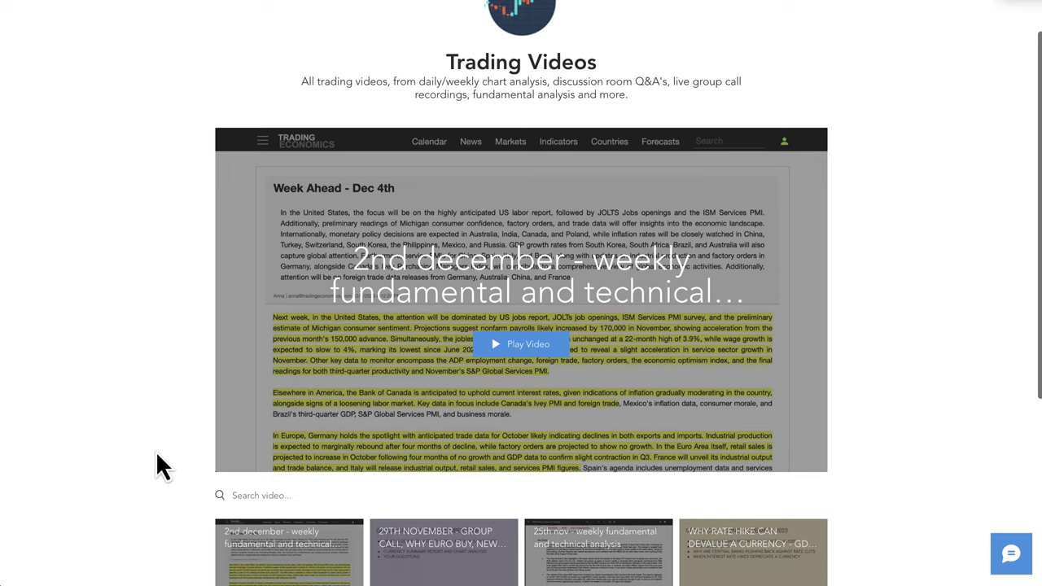
{"action": "scroll", "coordinate": [148, 251], "scroll_direction": "up", "scroll_amount": 2}
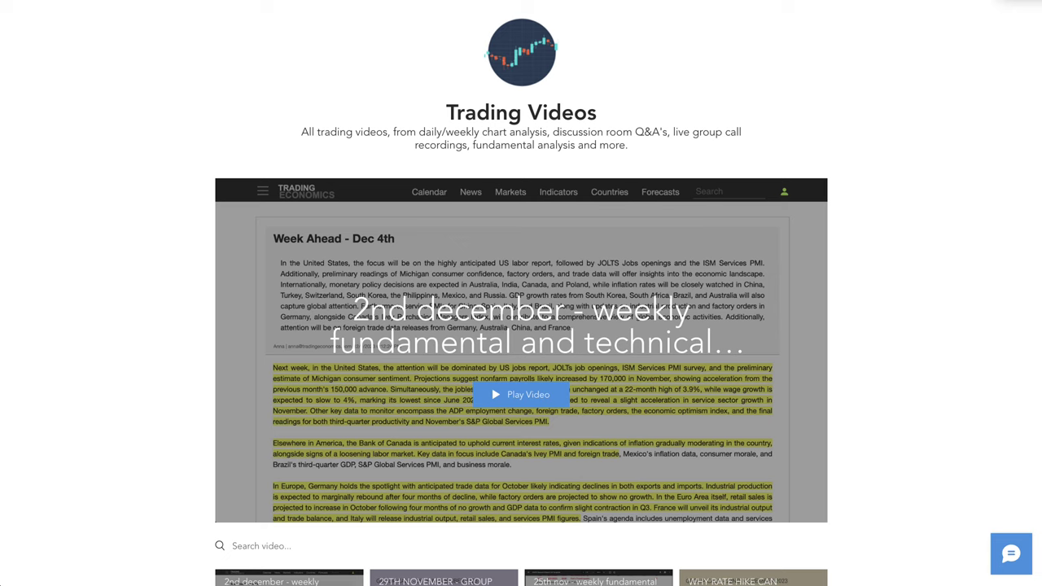
- Show the Week Ahead - Dec 4th slide and advance the presentation to the EUR/CHF trade update slide
{"action": "key", "text": "ctrl+Tab"}
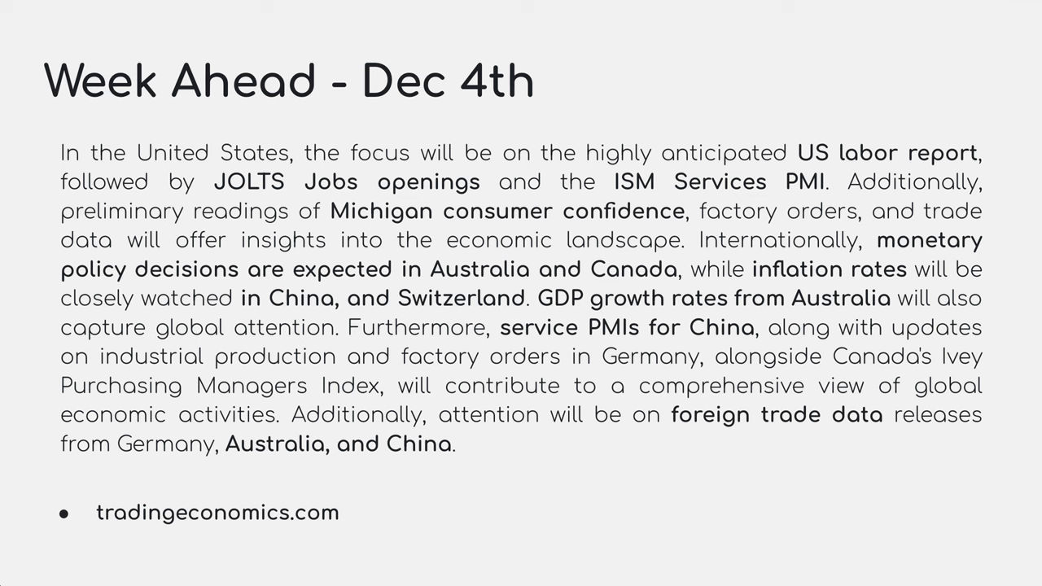
{"action": "key", "text": "Right"}
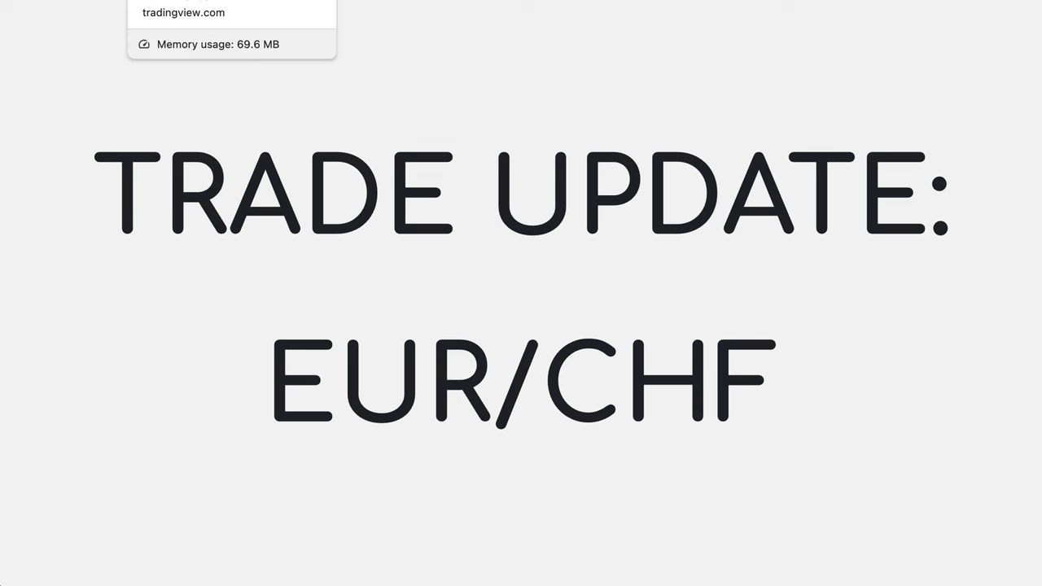
- Switch to the EURCHF chart in TradingView, set it to the 2-hour timeframe and inspect the candles around the 21 November high
{"action": "key", "text": "ctrl+Tab"}
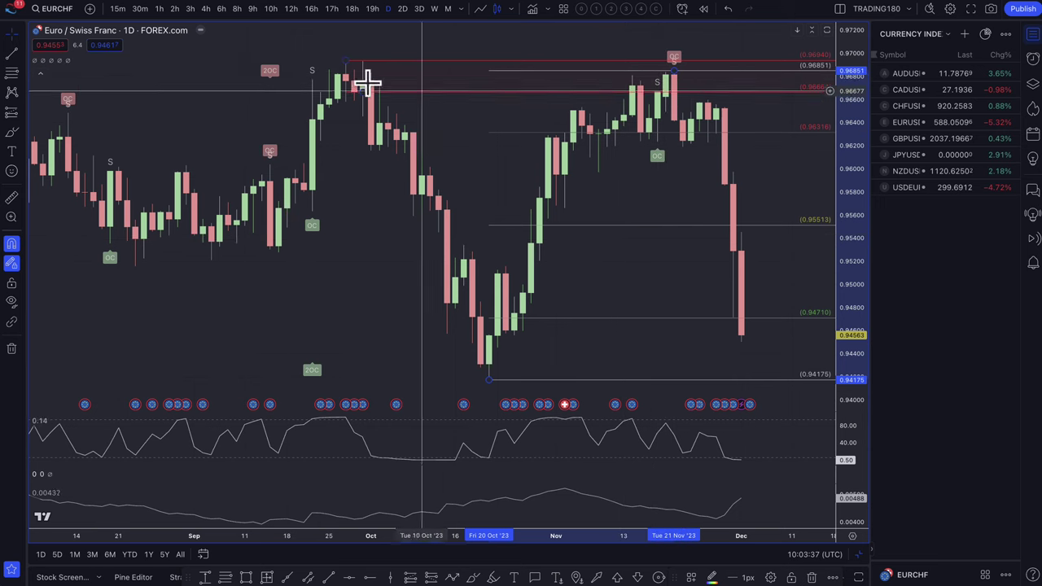
{"action": "left_click", "coordinate": [175, 9]}
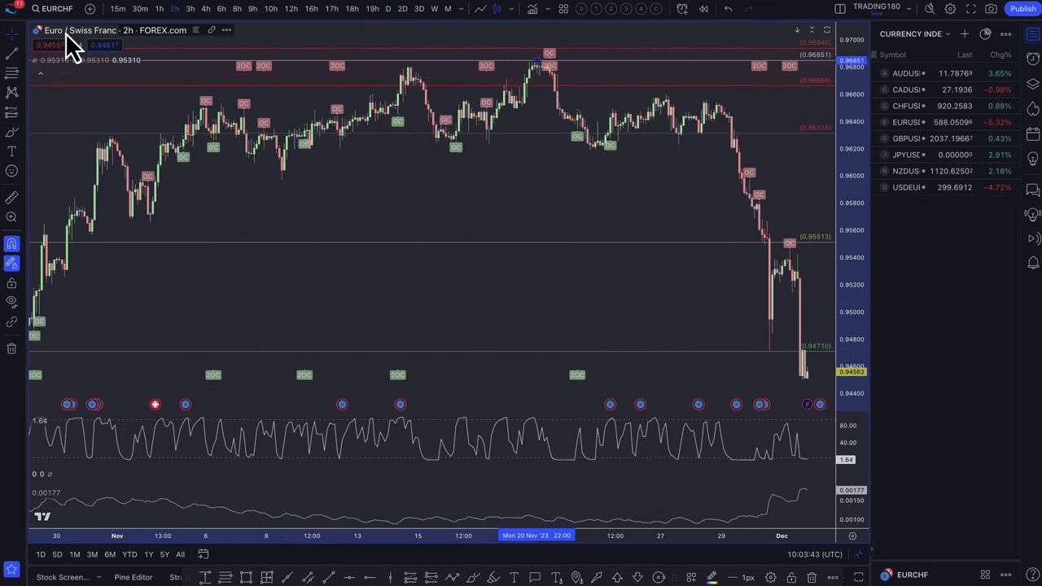
{"action": "scroll", "coordinate": [544, 61], "scroll_direction": "up", "scroll_amount": 6}
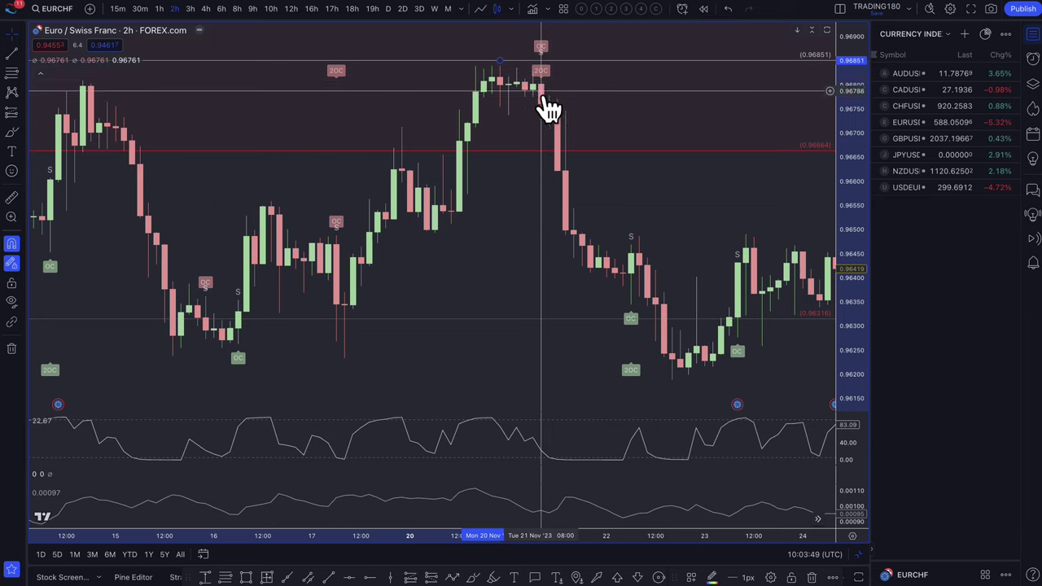
{"action": "scroll", "coordinate": [542, 121], "scroll_direction": "down", "scroll_amount": 6}
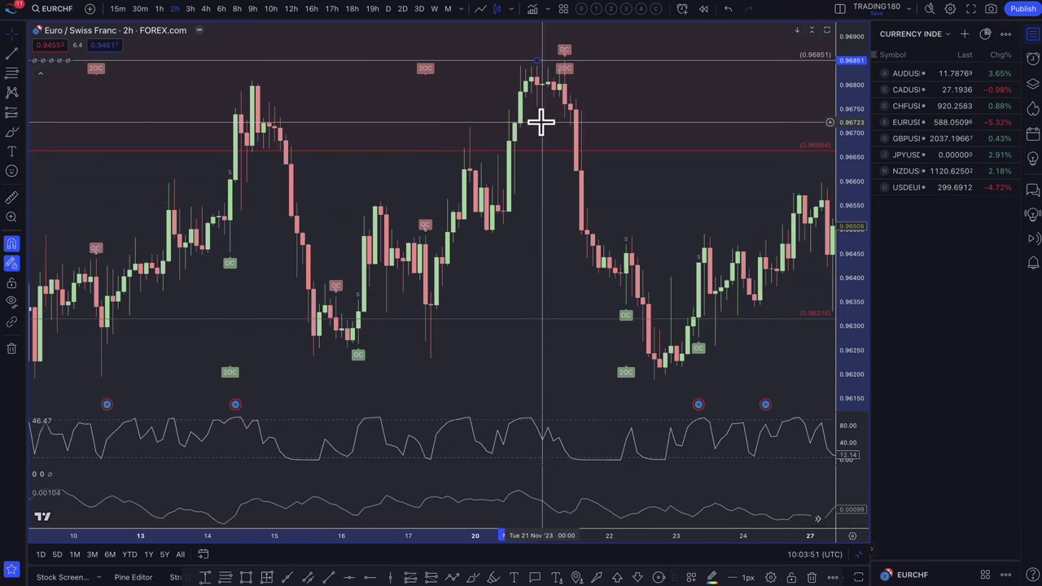
{"action": "scroll", "coordinate": [512, 106], "scroll_direction": "down", "scroll_amount": 1}
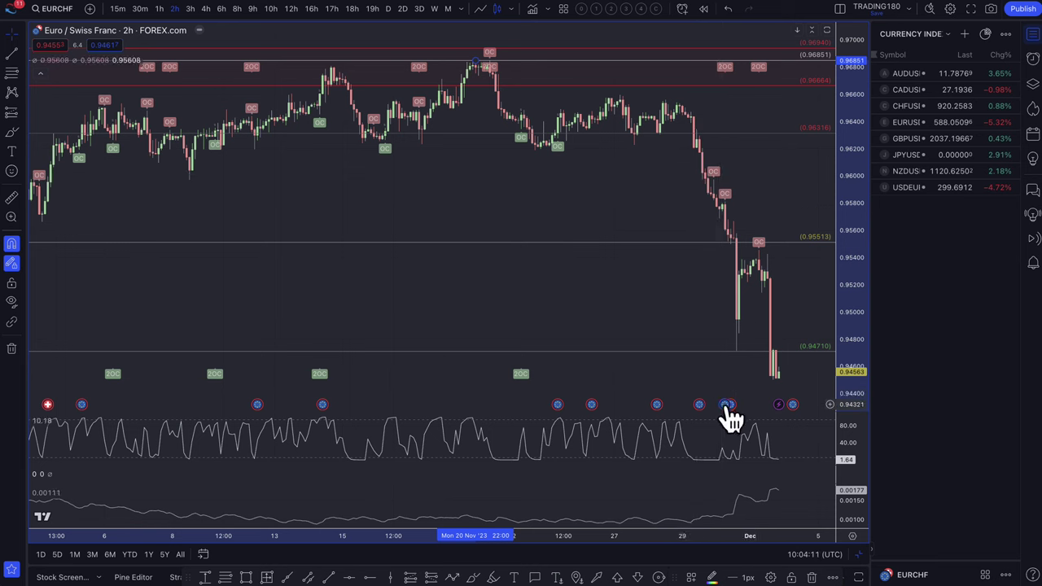
- Examine EURCHF's late-November decline against the retracement levels, including the October price history
{"action": "mouse_move", "coordinate": [701, 414]}
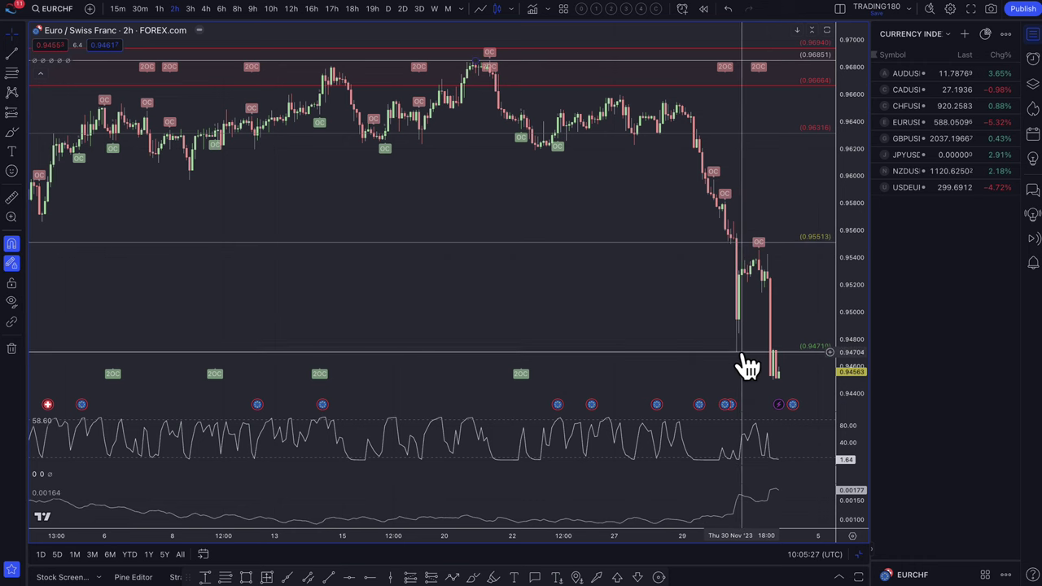
{"action": "scroll", "coordinate": [735, 365], "scroll_direction": "down", "scroll_amount": 2}
{"action": "scroll", "coordinate": [733, 359], "scroll_direction": "down", "scroll_amount": 3}
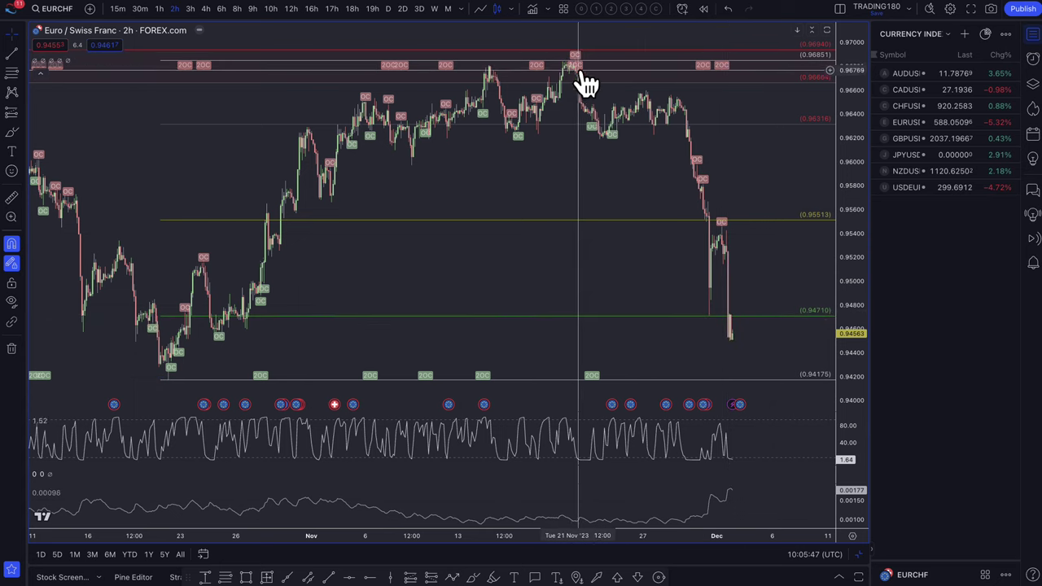
{"action": "scroll", "coordinate": [584, 65], "scroll_direction": "down", "scroll_amount": 2}
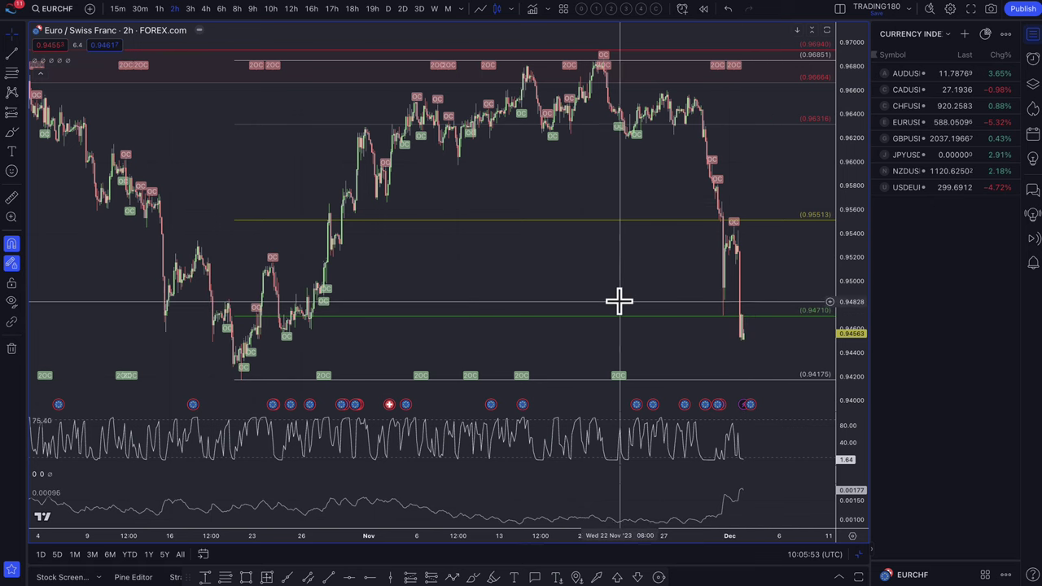
{"action": "scroll", "coordinate": [530, 154], "scroll_direction": "down", "scroll_amount": 2}
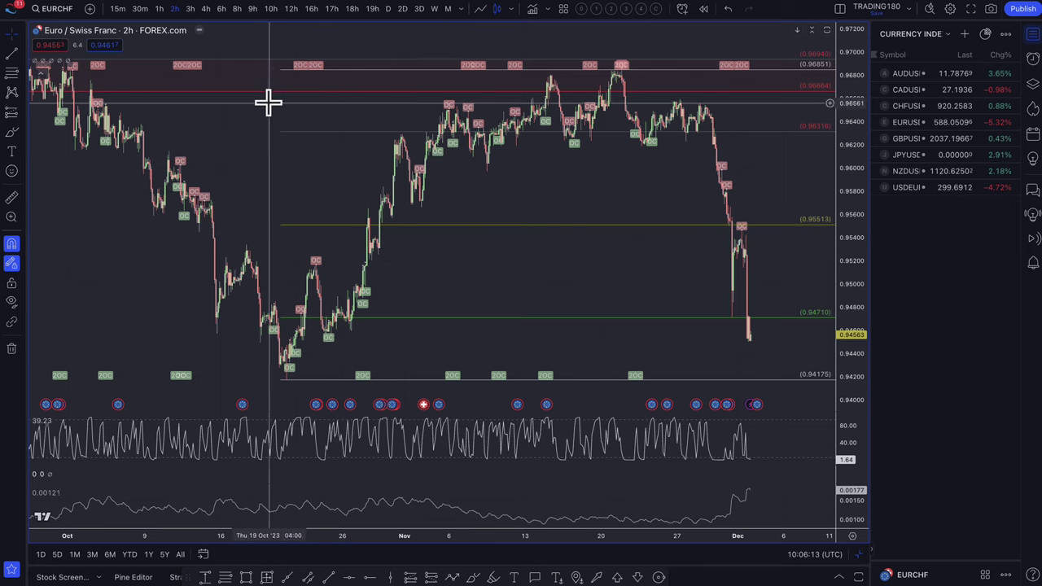
- On the daily DXY chart, delete the green 103.194–102.558 demand zone and the yellow horizontal band overlapping it
{"action": "left_click", "coordinate": [187, 1]}
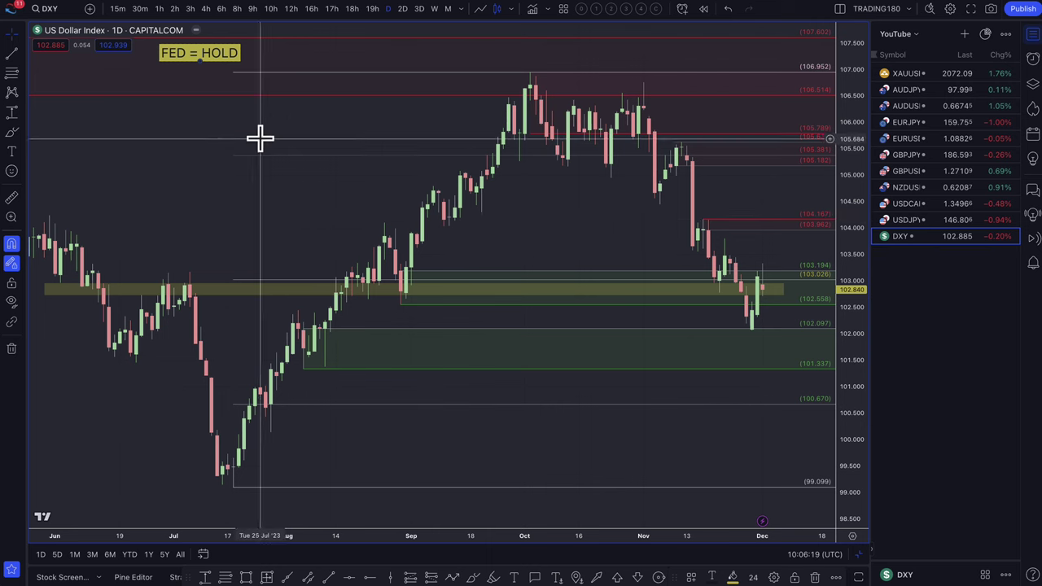
{"action": "scroll", "coordinate": [656, 244], "scroll_direction": "down", "scroll_amount": 4}
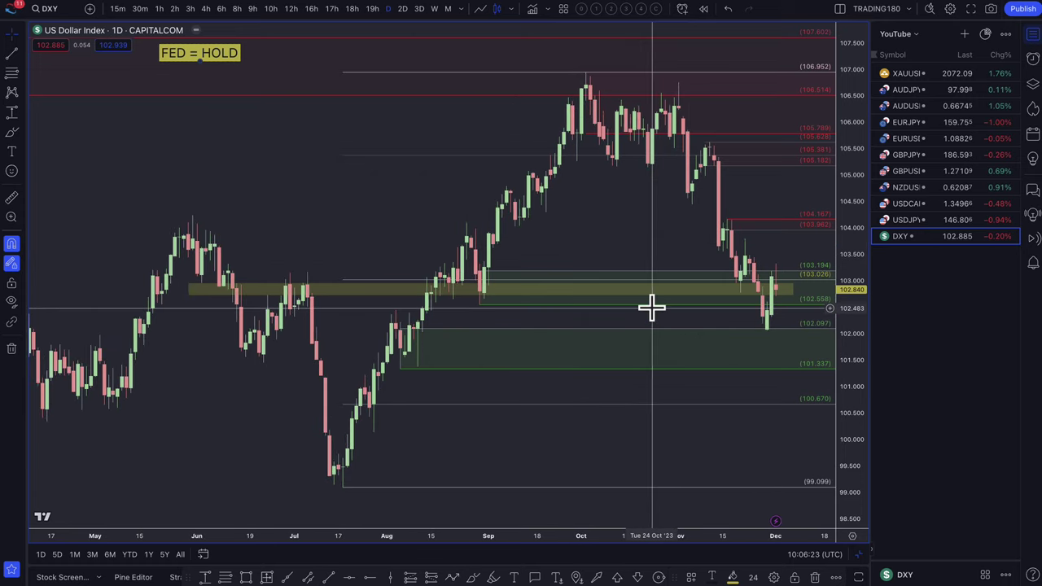
{"action": "left_click", "coordinate": [757, 292]}
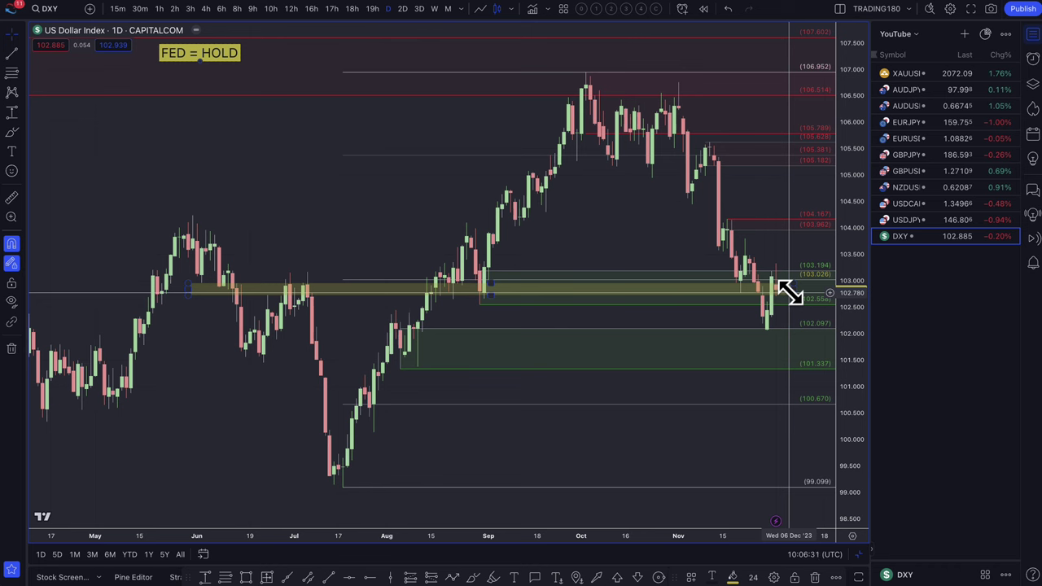
{"action": "left_click", "coordinate": [731, 303]}
{"action": "key", "text": "Delete"}
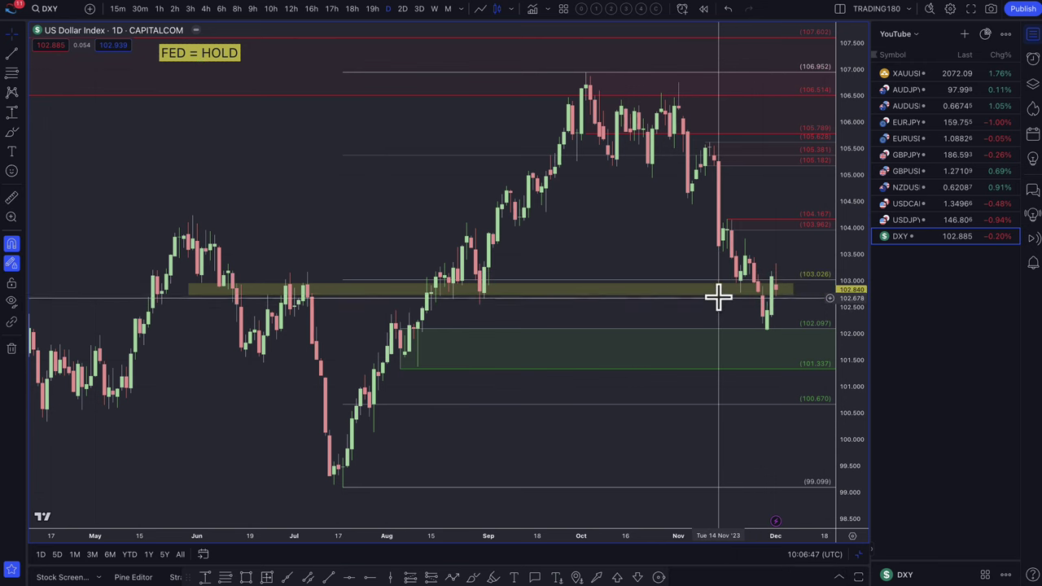
{"action": "left_click", "coordinate": [724, 298]}
{"action": "key", "text": "Delete"}
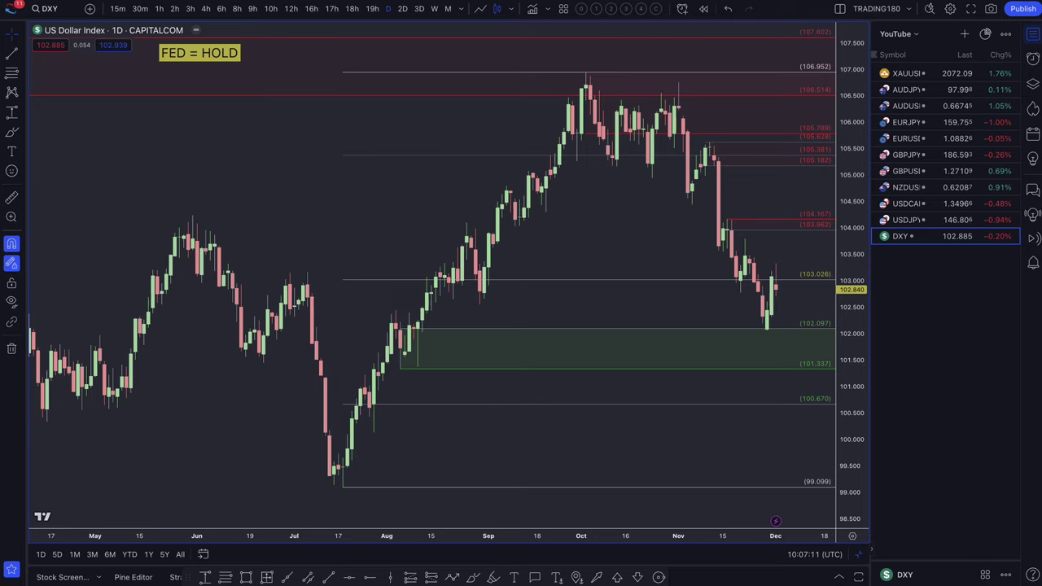
- Switch to the Bloomberg article on Americans turning frugal and read its headline and summary points
{"action": "left_click", "coordinate": [203, 1]}
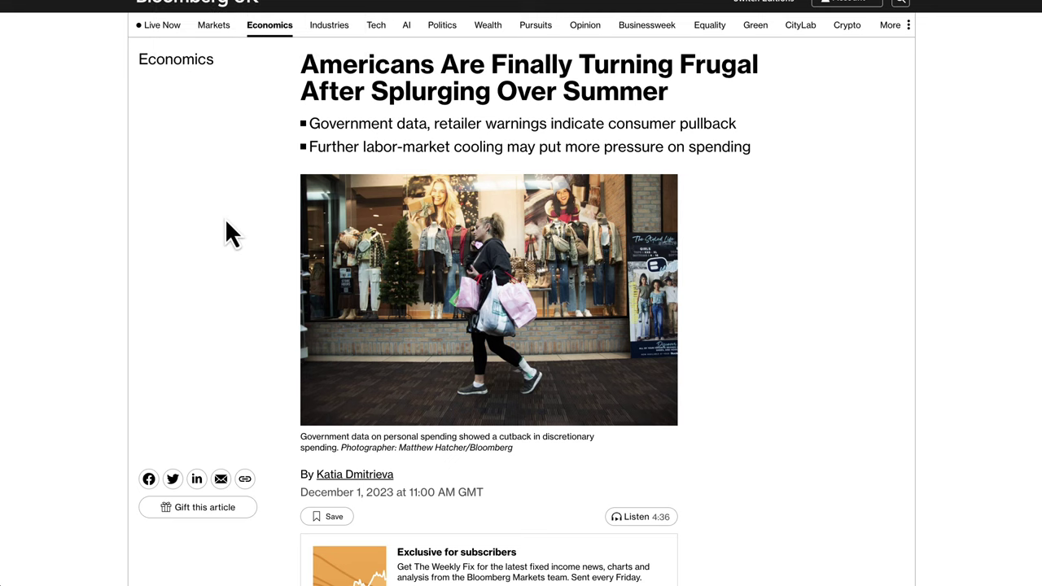
{"action": "scroll", "coordinate": [228, 232], "scroll_direction": "up", "scroll_amount": 2}
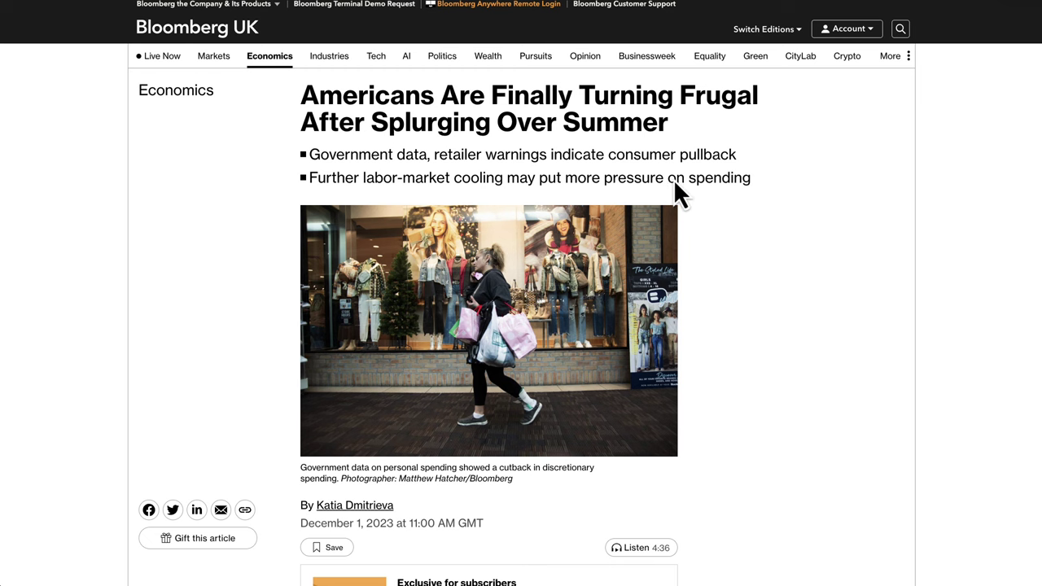
{"action": "scroll", "coordinate": [752, 374], "scroll_direction": "down", "scroll_amount": 1}
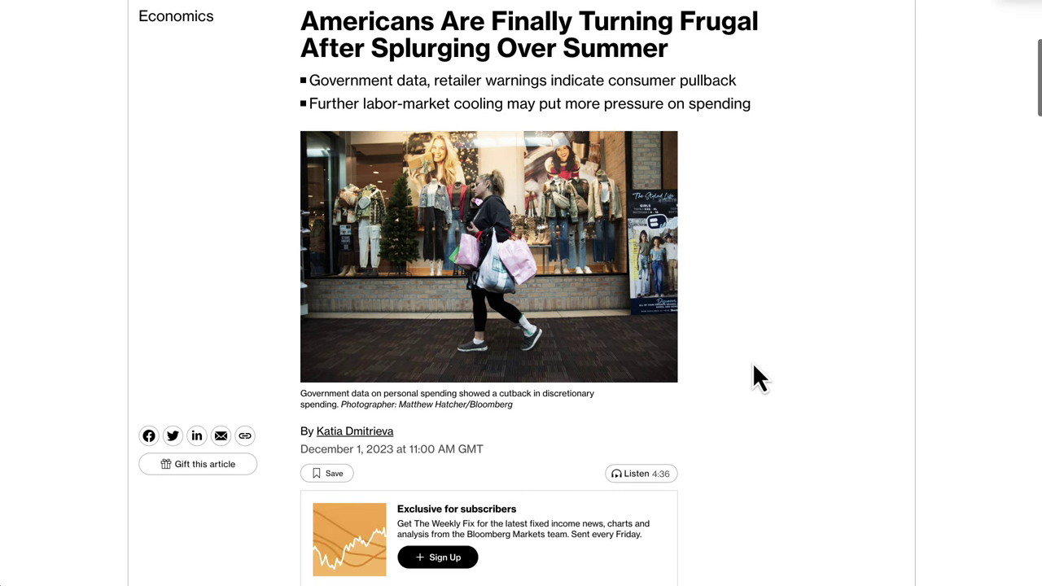
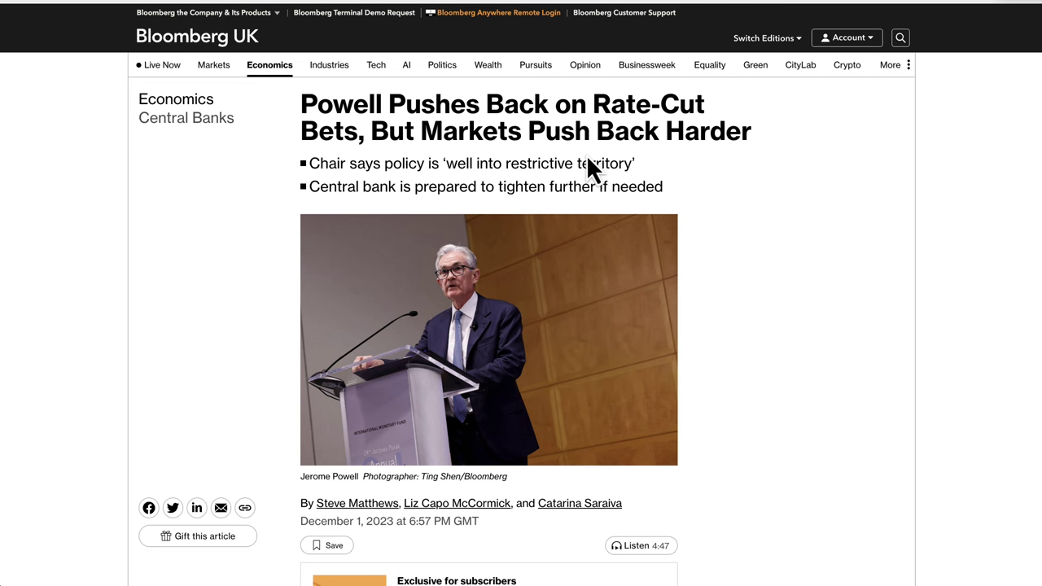
- Read the Bloomberg article on Powell's rate-cut pushback, highlighting its first three paragraphs while reading
{"action": "scroll", "coordinate": [558, 276], "scroll_direction": "down", "scroll_amount": 1}
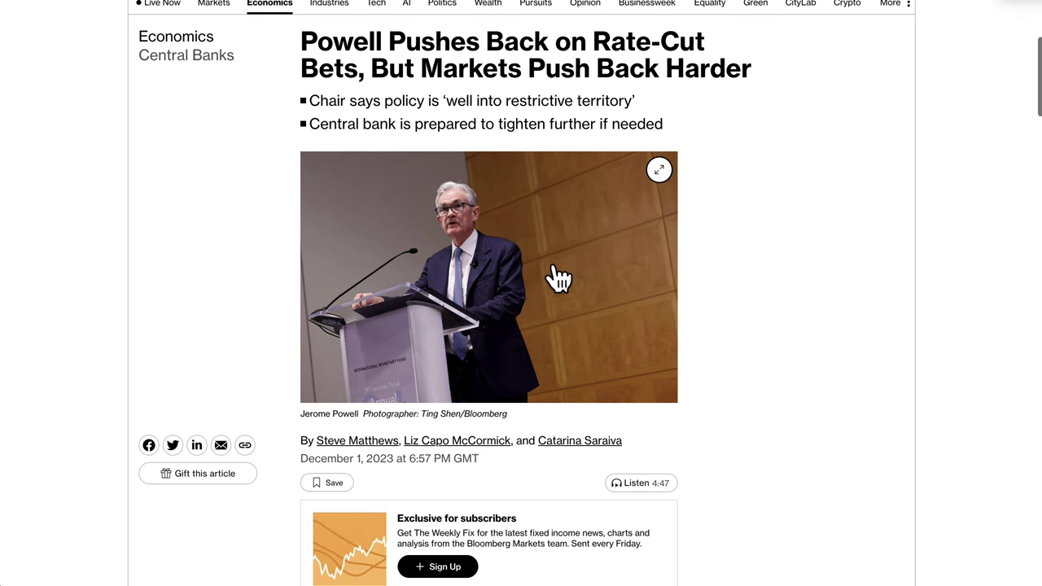
{"action": "scroll", "coordinate": [255, 147], "scroll_direction": "up", "scroll_amount": 1}
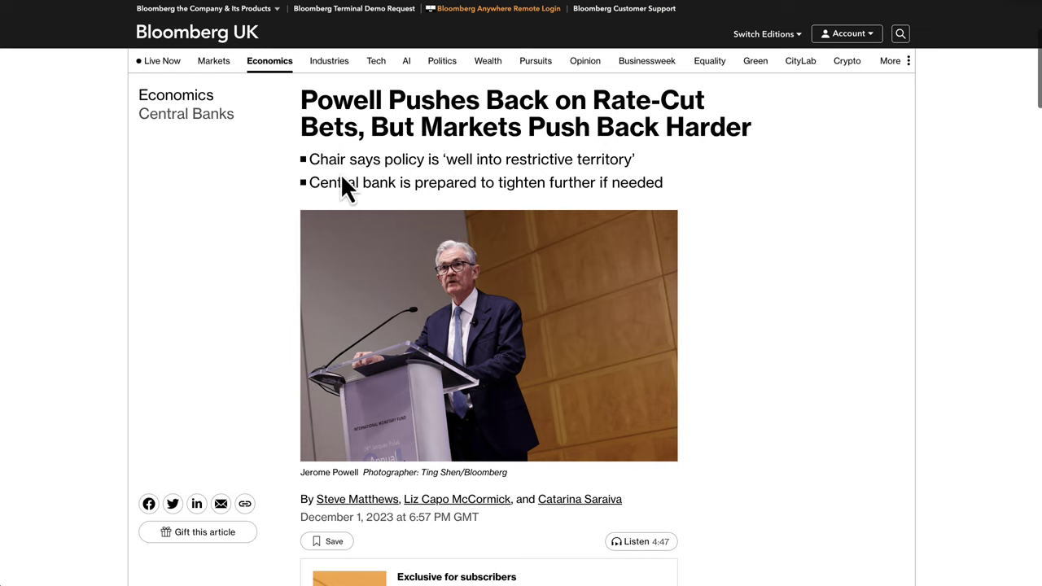
{"action": "scroll", "coordinate": [240, 455], "scroll_direction": "down", "scroll_amount": 5}
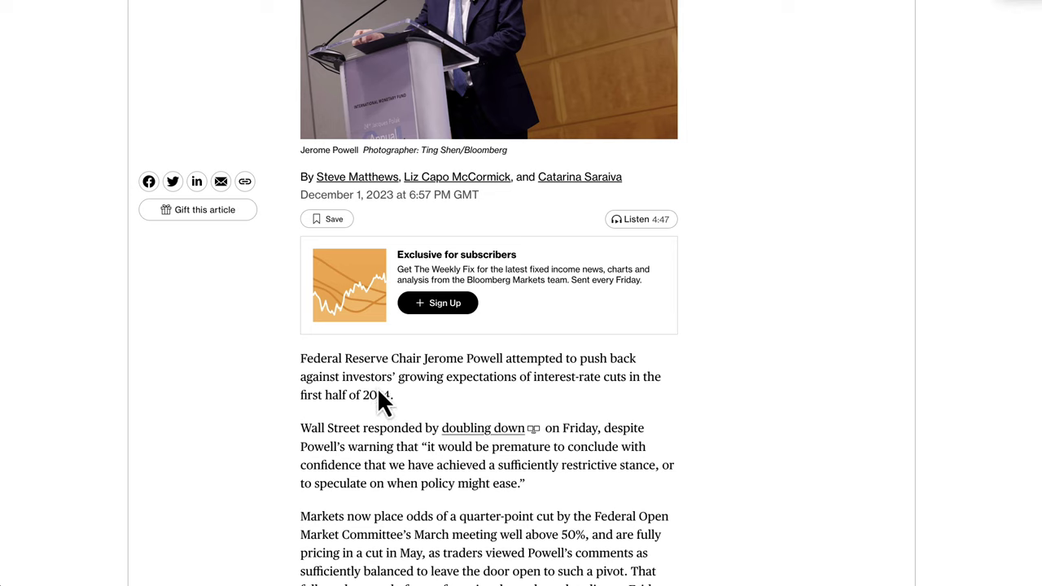
{"action": "scroll", "coordinate": [305, 364], "scroll_direction": "down", "scroll_amount": 2}
{"action": "left_click_drag", "start_coordinate": [301, 253], "coordinate": [398, 281]}
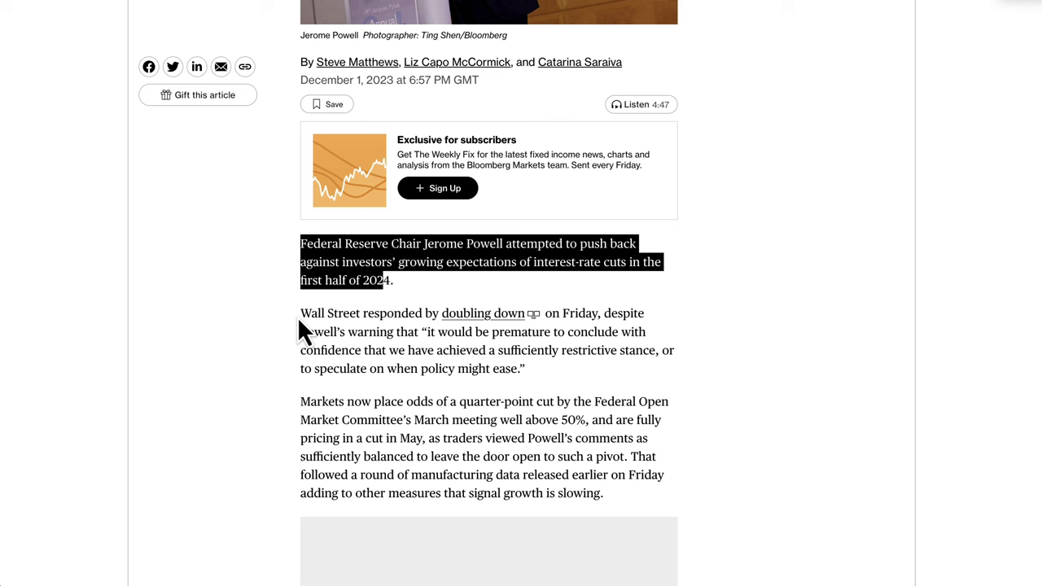
{"action": "left_click_drag", "start_coordinate": [301, 314], "coordinate": [530, 379]}
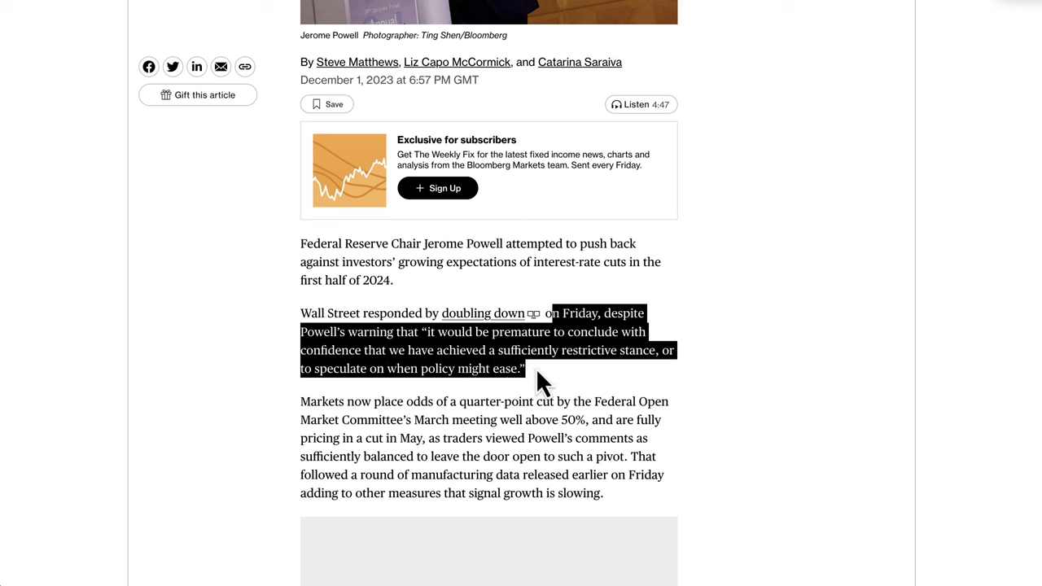
{"action": "left_click_drag", "start_coordinate": [302, 402], "coordinate": [606, 492]}
{"action": "scroll", "coordinate": [341, 364], "scroll_direction": "up", "scroll_amount": 3}
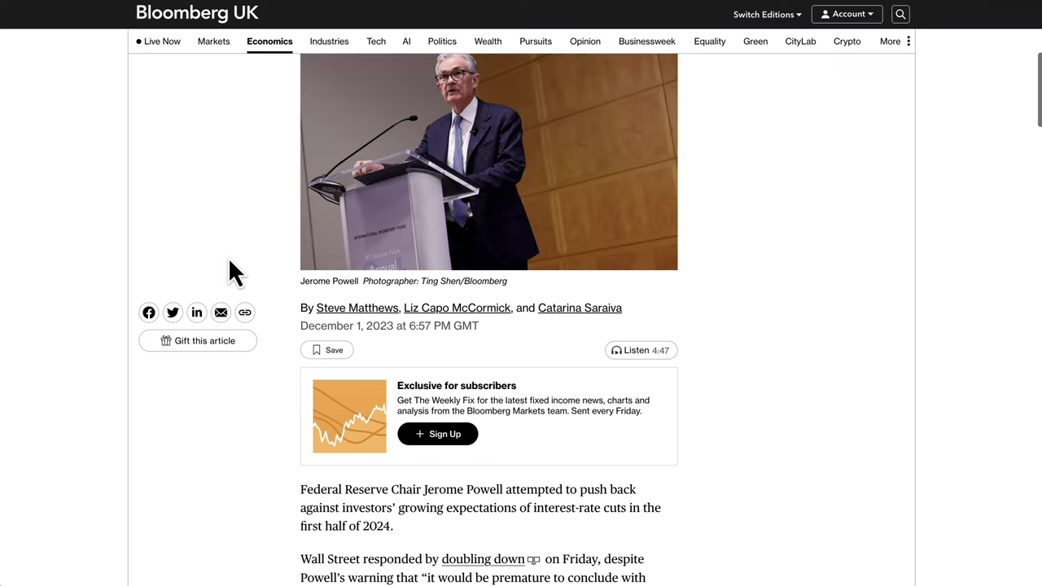
{"action": "scroll", "coordinate": [257, 235], "scroll_direction": "up", "scroll_amount": 1}
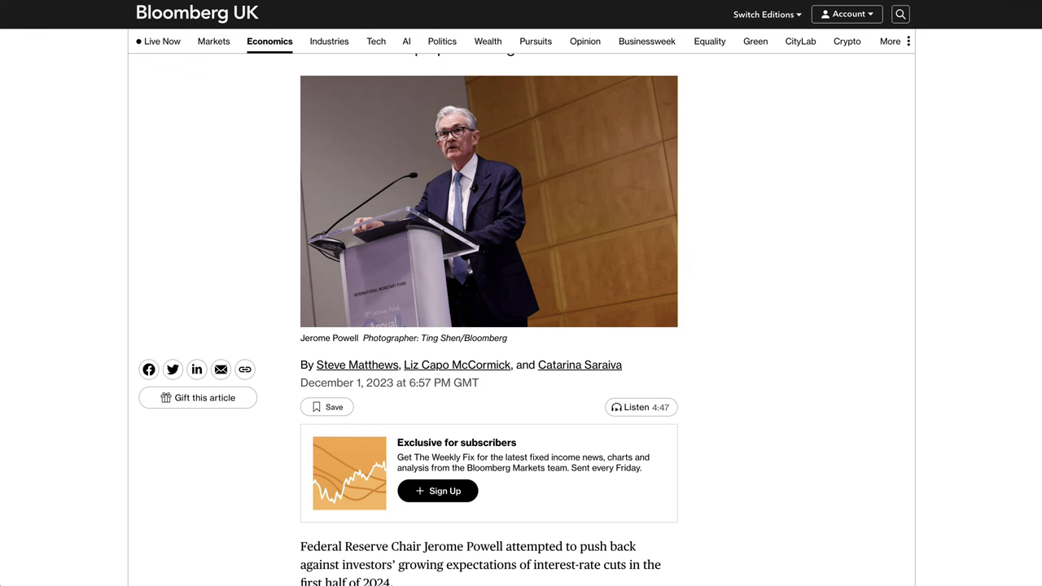
{"action": "scroll", "coordinate": [240, 248], "scroll_direction": "up", "scroll_amount": 3}
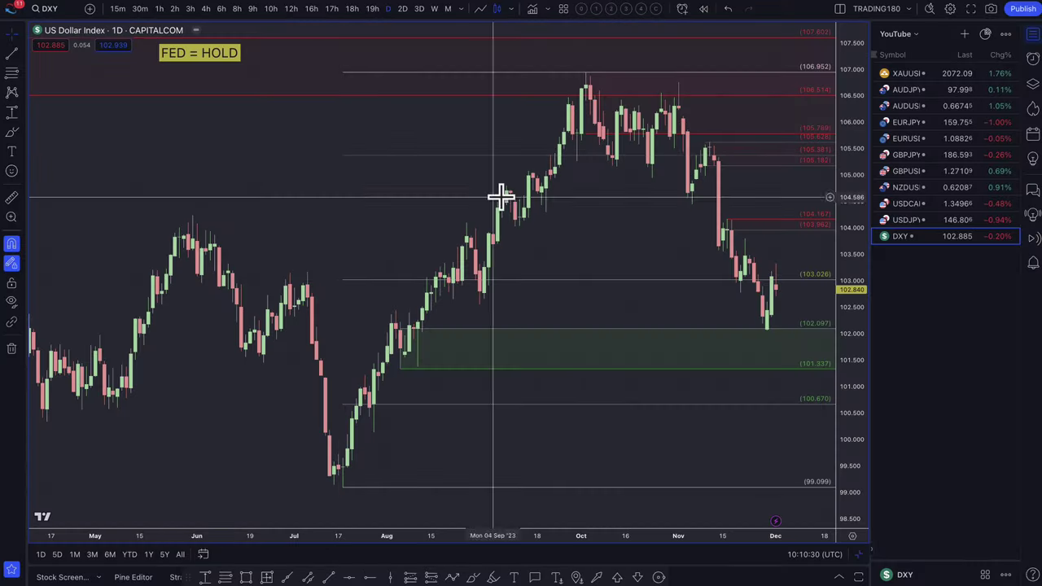
- Draw a projected path from the latest DXY daily candle down to about 101.9 inside the green demand zone and up to about 103.52
{"action": "scroll", "coordinate": [676, 337], "scroll_direction": "up", "scroll_amount": 5}
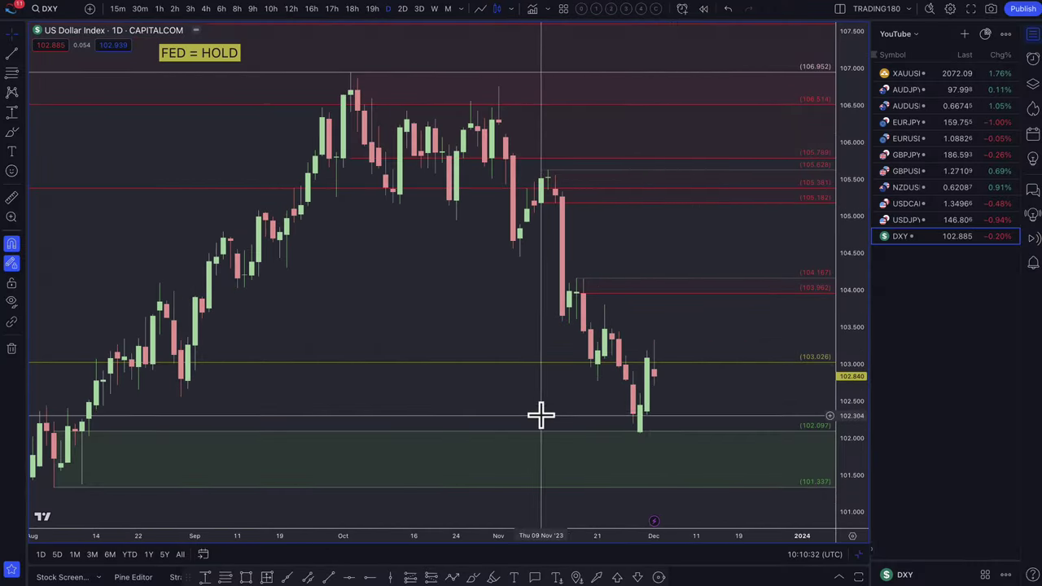
{"action": "scroll", "coordinate": [541, 415], "scroll_direction": "down", "scroll_amount": 2}
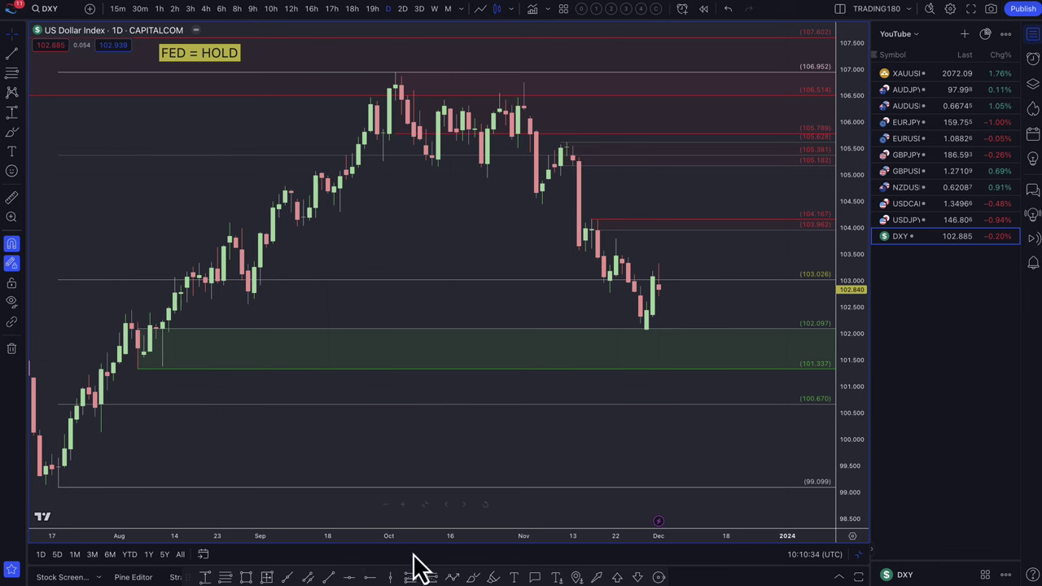
{"action": "left_click", "coordinate": [453, 577]}
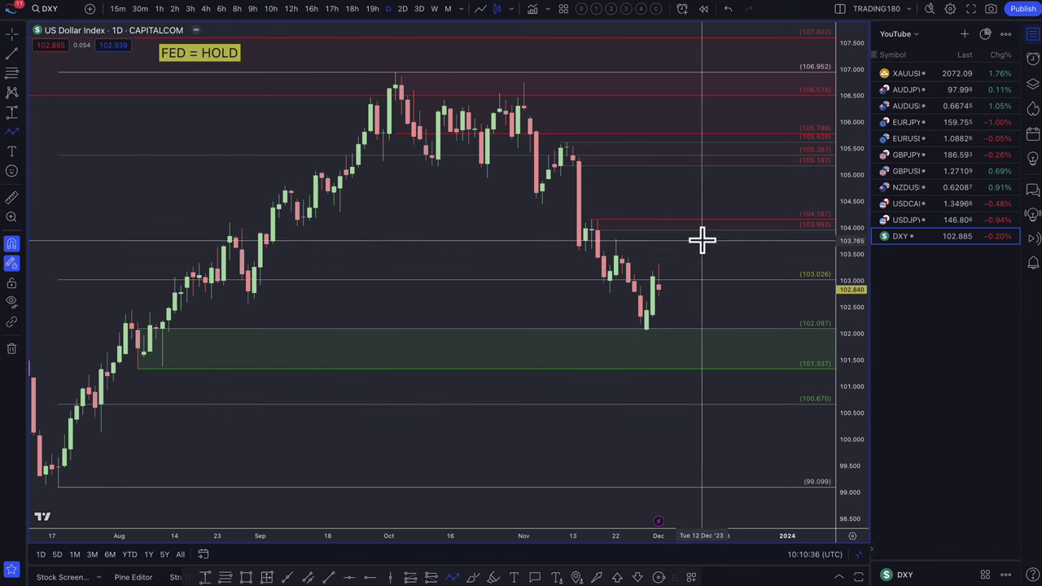
{"action": "left_click", "coordinate": [659, 287]}
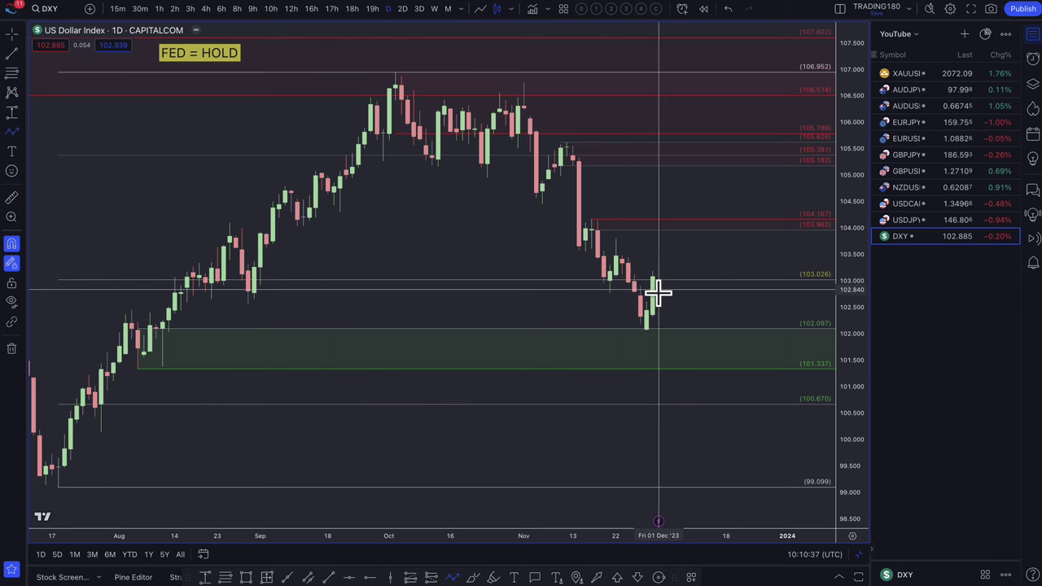
{"action": "left_click", "coordinate": [671, 337]}
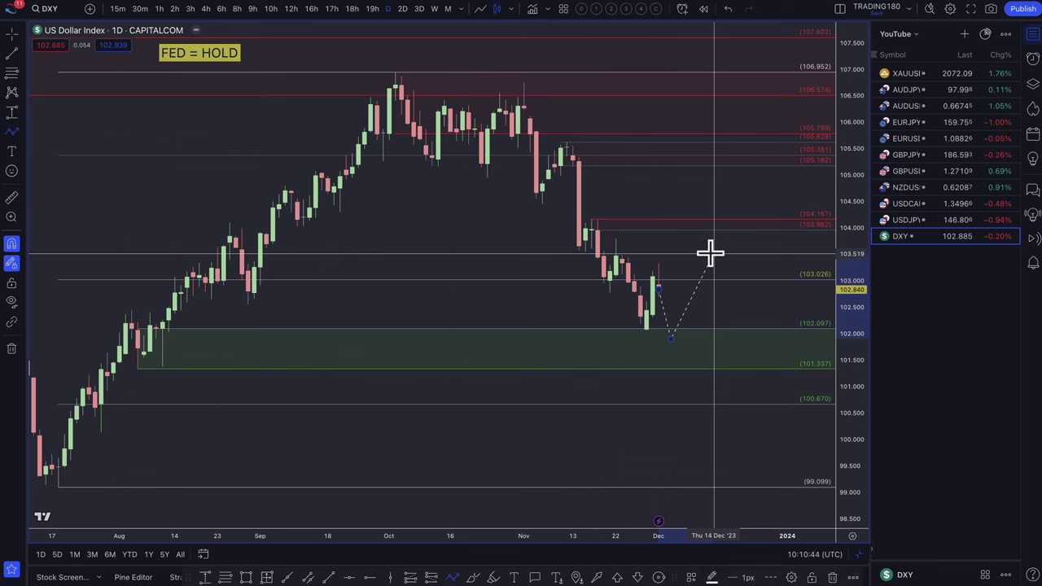
{"action": "left_click", "coordinate": [712, 254]}
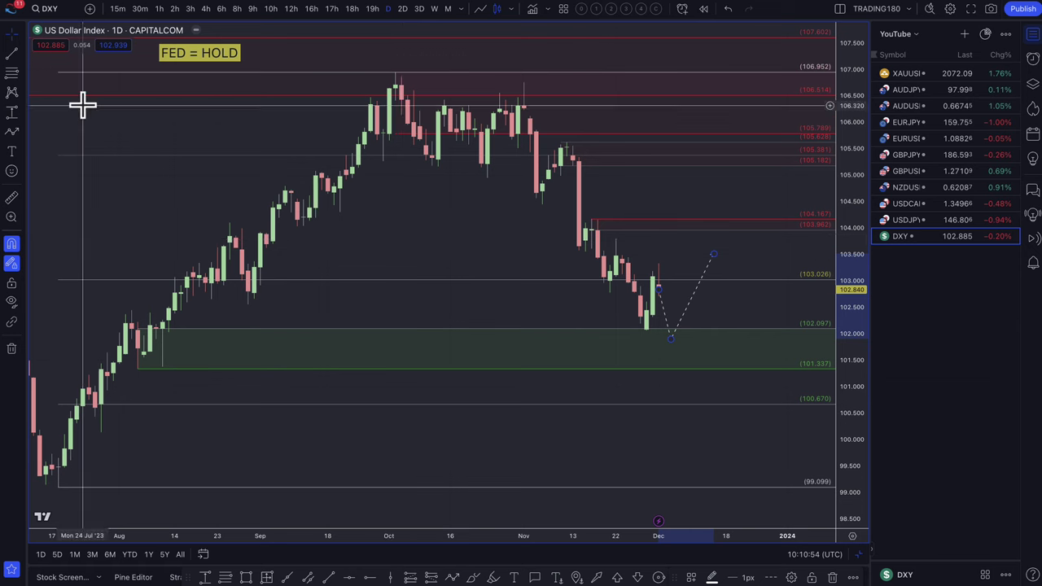
- Draw a zone from the 22 November DXY candle between 103.117 and 103.805 and apply the 1. SUPPLY template to it
{"action": "left_click", "coordinate": [12, 74]}
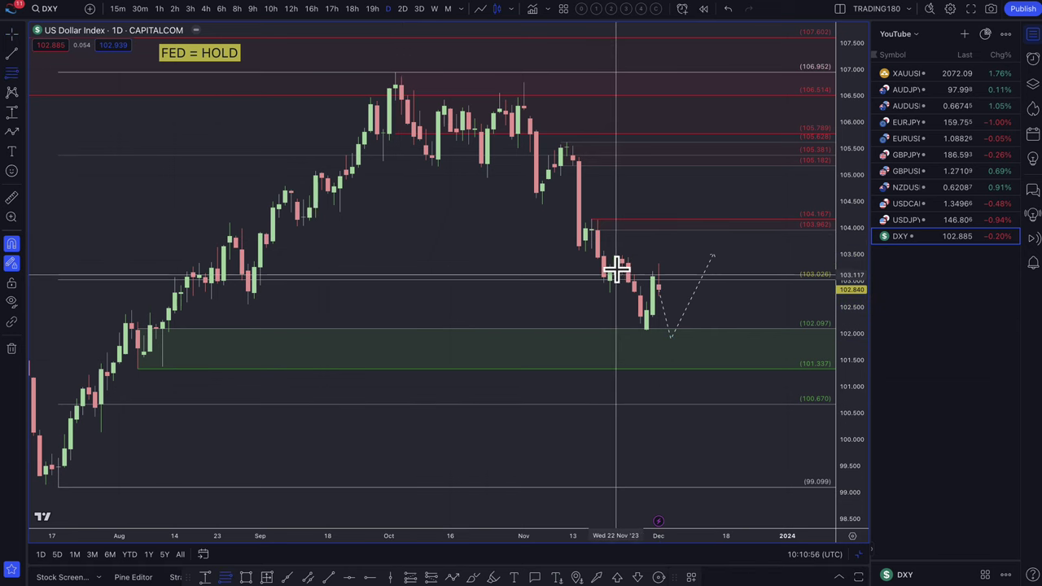
{"action": "left_click_drag", "start_coordinate": [617, 275], "coordinate": [615, 239]}
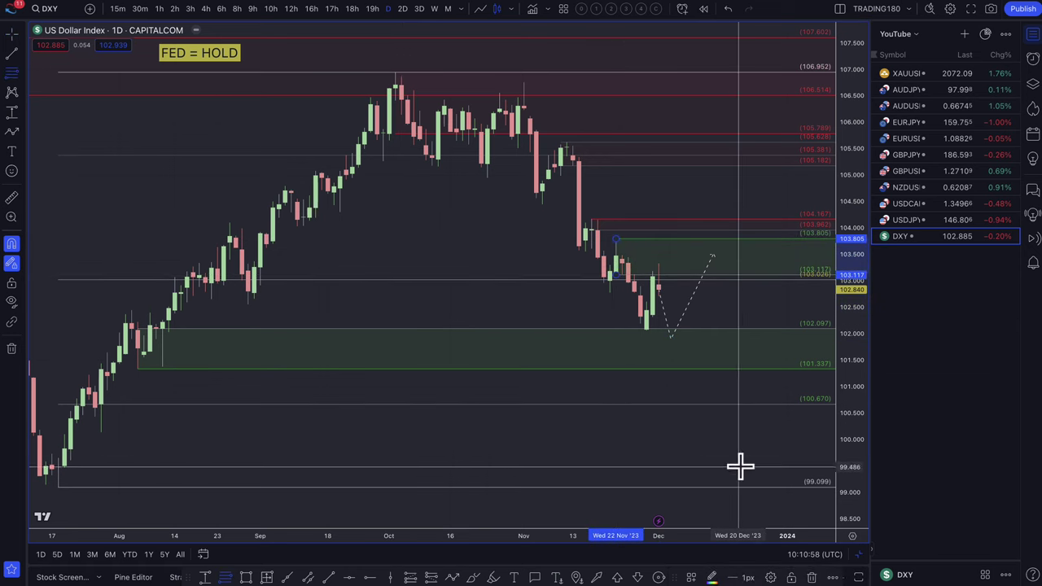
{"action": "left_click", "coordinate": [691, 577]}
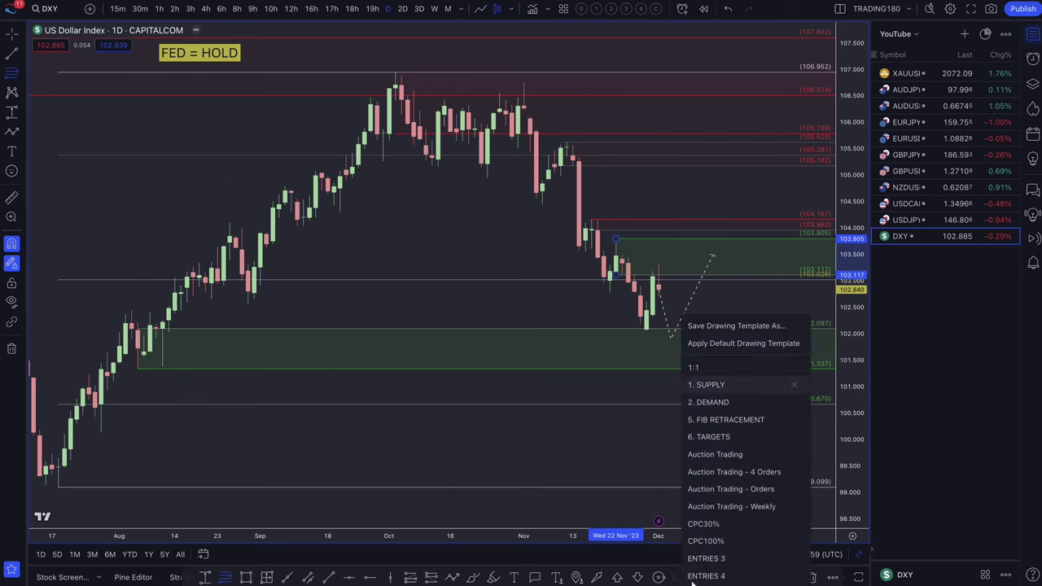
{"action": "left_click", "coordinate": [714, 385]}
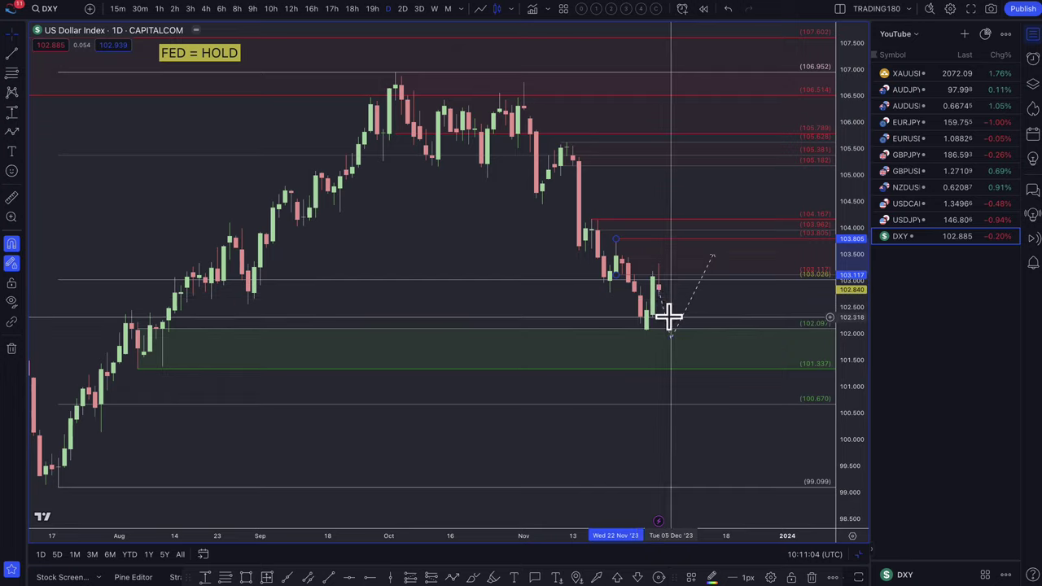
- Reposition the low point of the projected DXY path to about 102.03 on 5 December, just inside the demand zone's upper edge
{"action": "scroll", "coordinate": [668, 314], "scroll_direction": "up", "scroll_amount": 5}
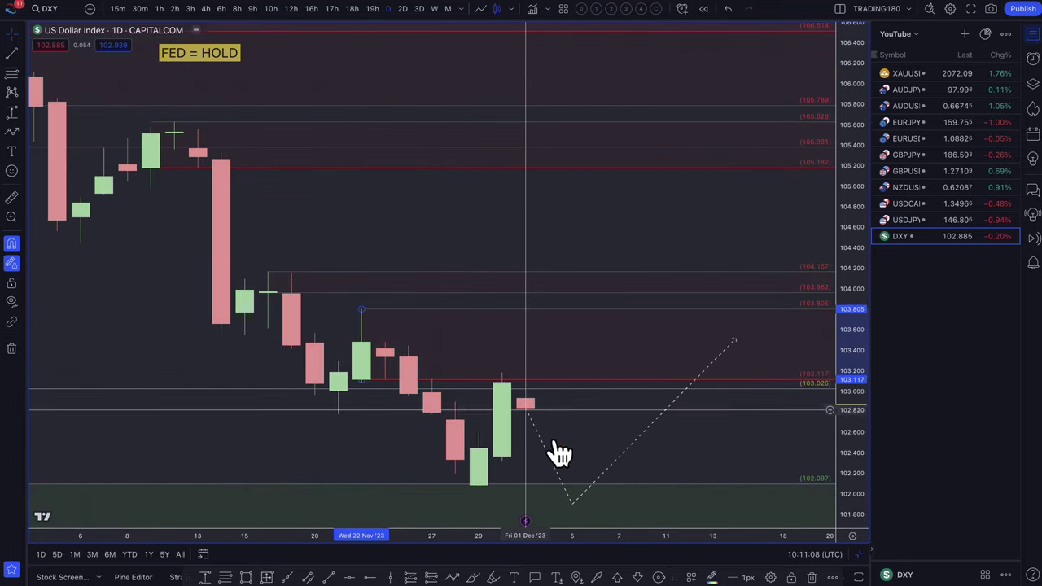
{"action": "scroll", "coordinate": [562, 446], "scroll_direction": "down", "scroll_amount": 10}
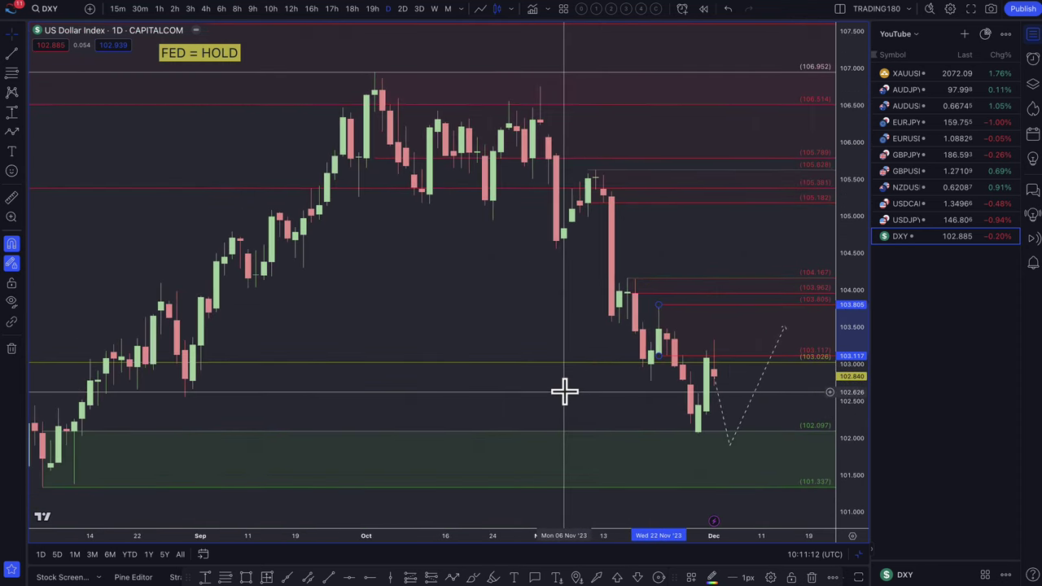
{"action": "scroll", "coordinate": [570, 394], "scroll_direction": "down", "scroll_amount": 3}
{"action": "left_click_drag", "start_coordinate": [715, 336], "coordinate": [727, 351]}
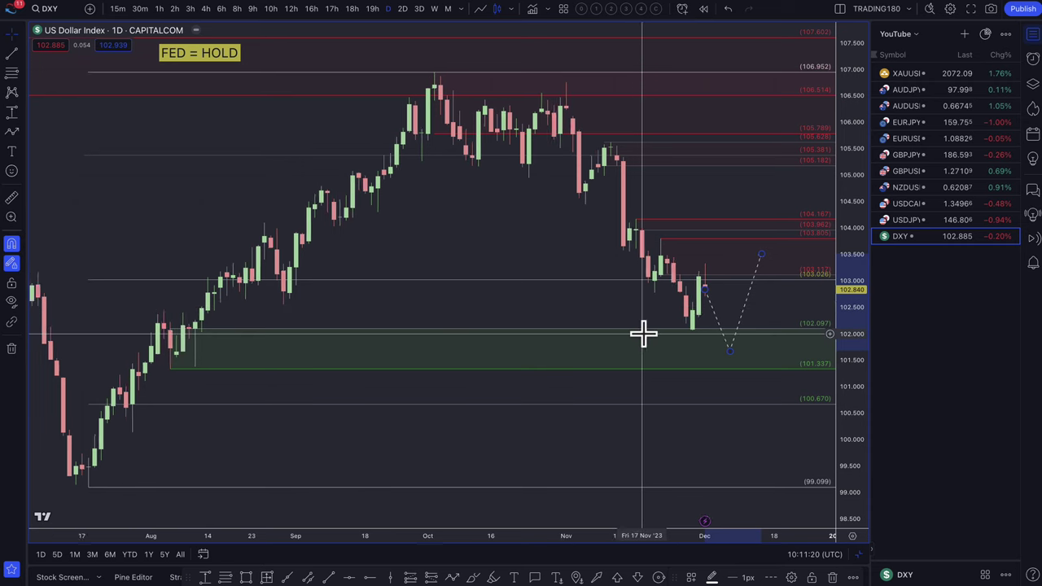
{"action": "scroll", "coordinate": [598, 299], "scroll_direction": "down", "scroll_amount": 1}
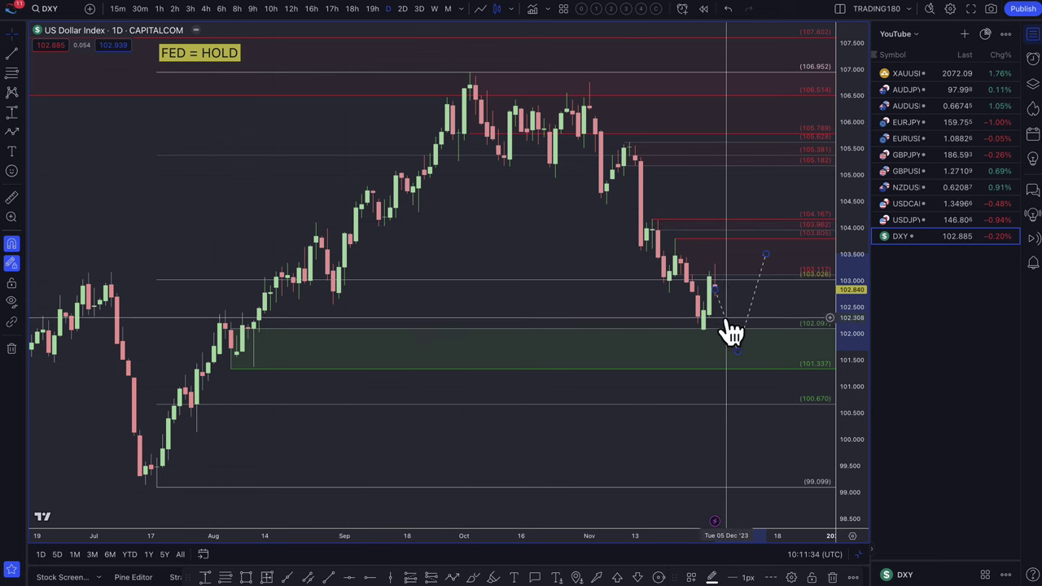
{"action": "left_click_drag", "start_coordinate": [736, 351], "coordinate": [726, 333]}
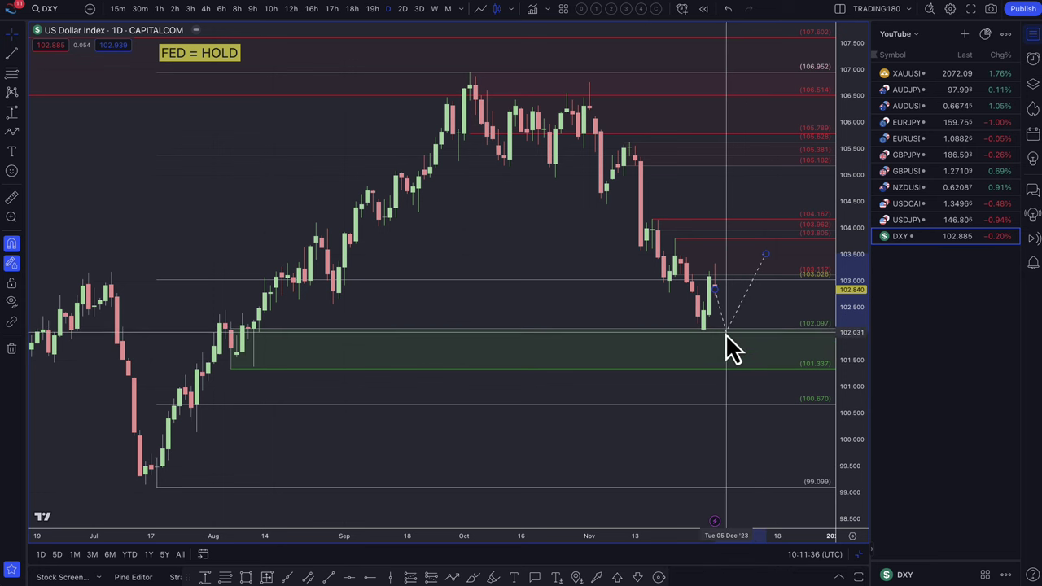
- Open the USDJPY chart and delete the old dashed projection paths along its price action
{"action": "left_click", "coordinate": [915, 220]}
{"action": "scroll", "coordinate": [600, 232], "scroll_direction": "up", "scroll_amount": 2}
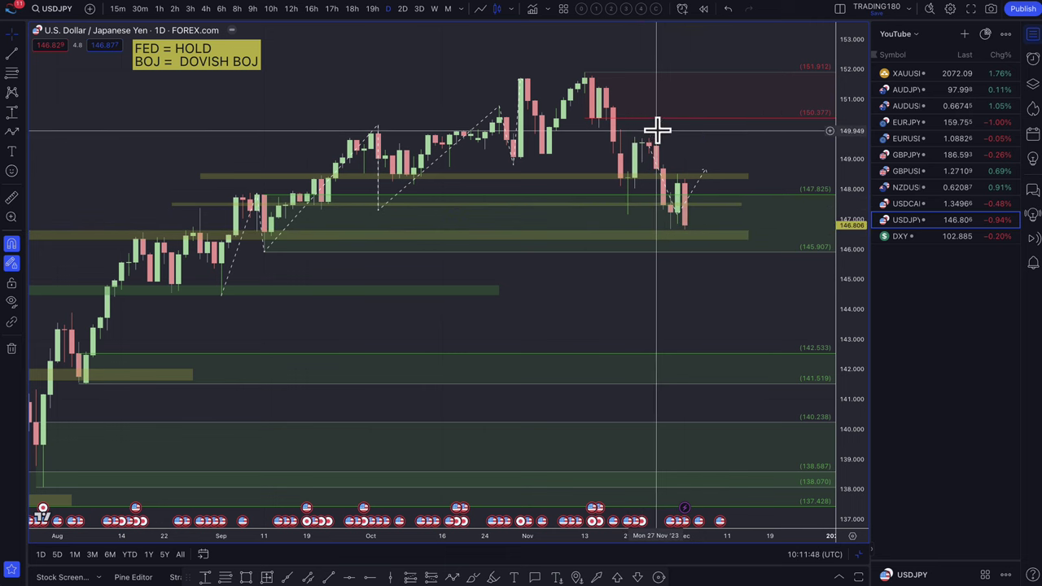
{"action": "left_click_drag", "start_coordinate": [697, 196], "coordinate": [728, 205]}
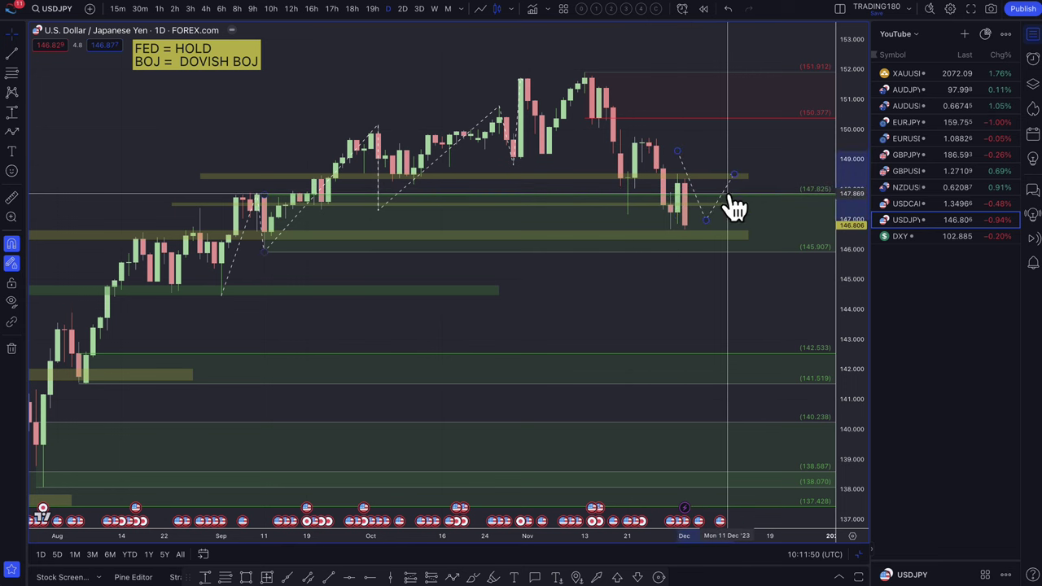
{"action": "left_click", "coordinate": [400, 192]}
{"action": "key", "text": "Delete"}
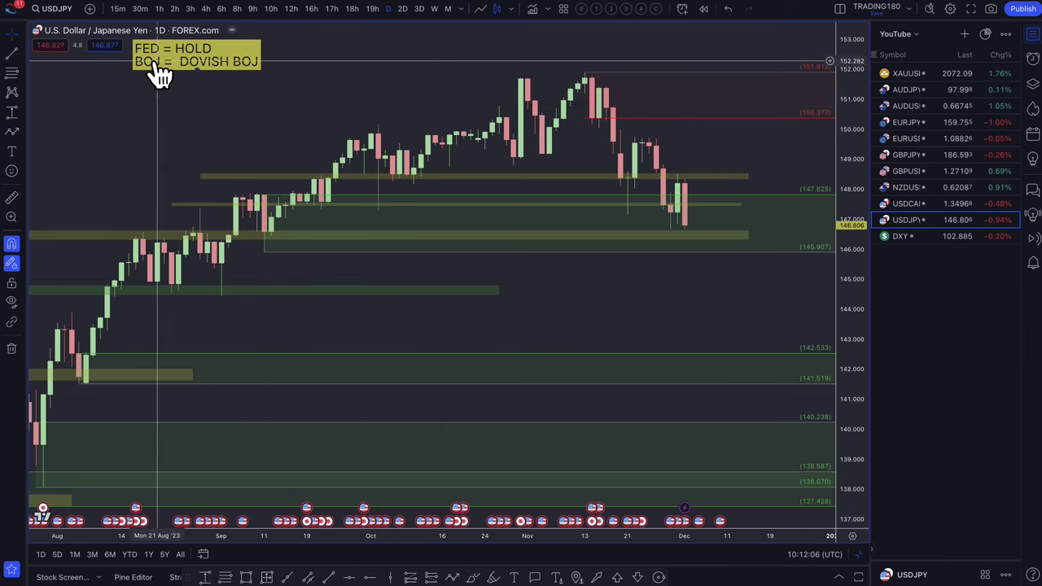
{"action": "scroll", "coordinate": [673, 196], "scroll_direction": "down", "scroll_amount": 5}
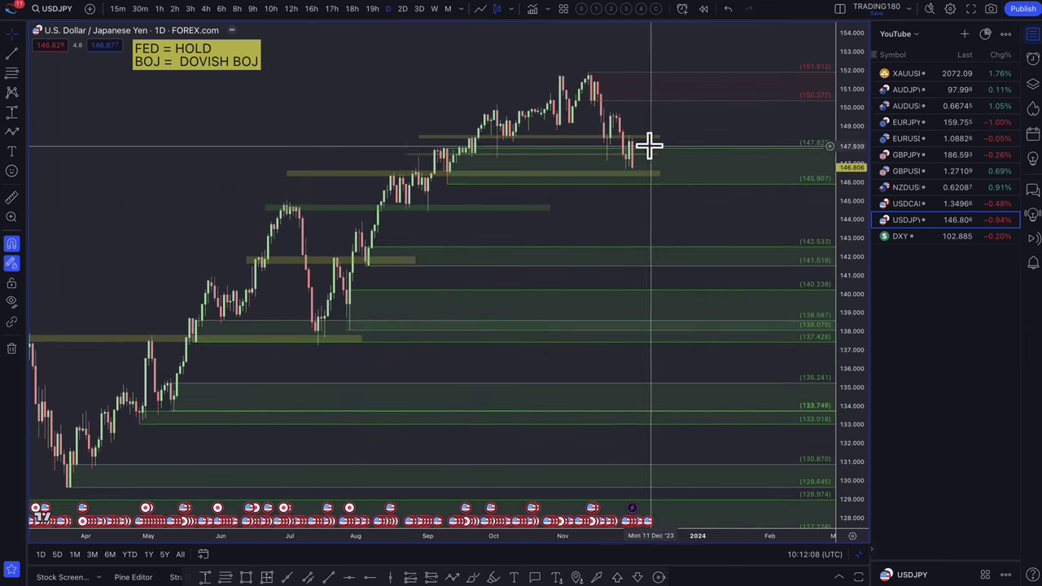
{"action": "left_click", "coordinate": [11, 132]}
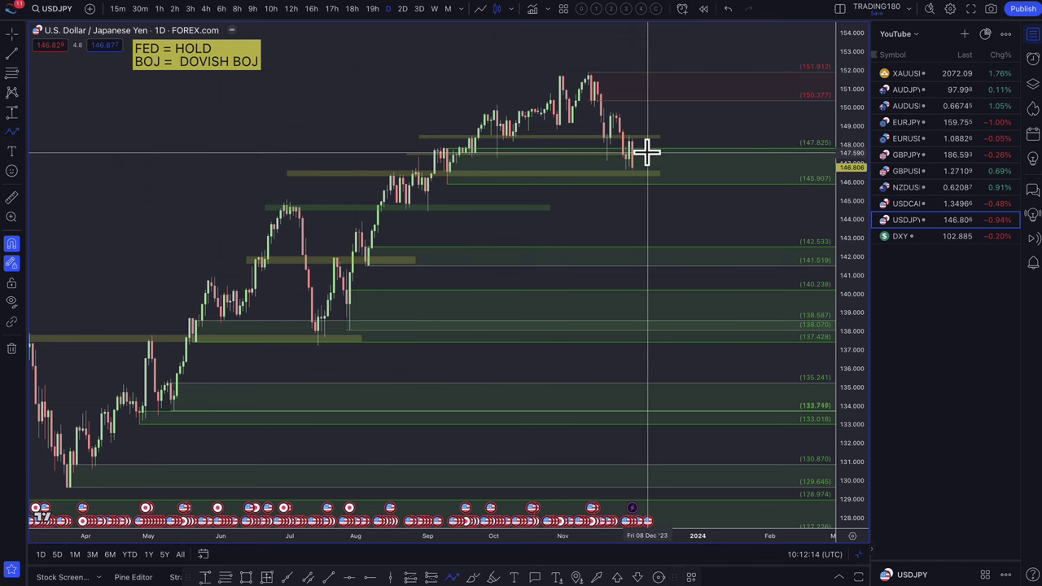
{"action": "left_click", "coordinate": [658, 186]}
{"action": "scroll", "coordinate": [724, 383], "scroll_direction": "down", "scroll_amount": 5}
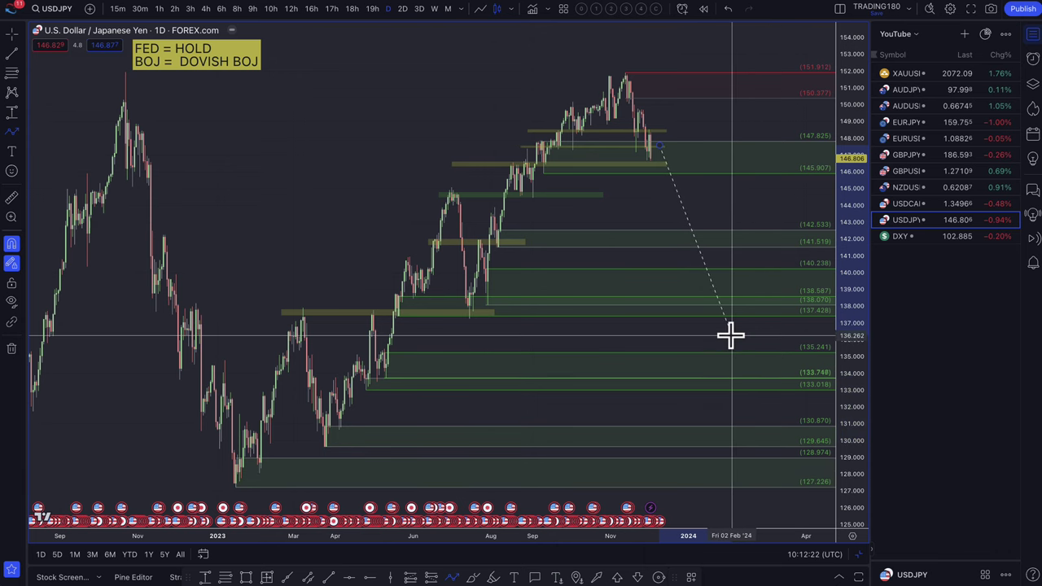
{"action": "key", "text": "Escape"}
- Draw a supply zone on USDJPY from the 22 November high, between 149.751 and 149.540
{"action": "scroll", "coordinate": [624, 214], "scroll_direction": "up", "scroll_amount": 5}
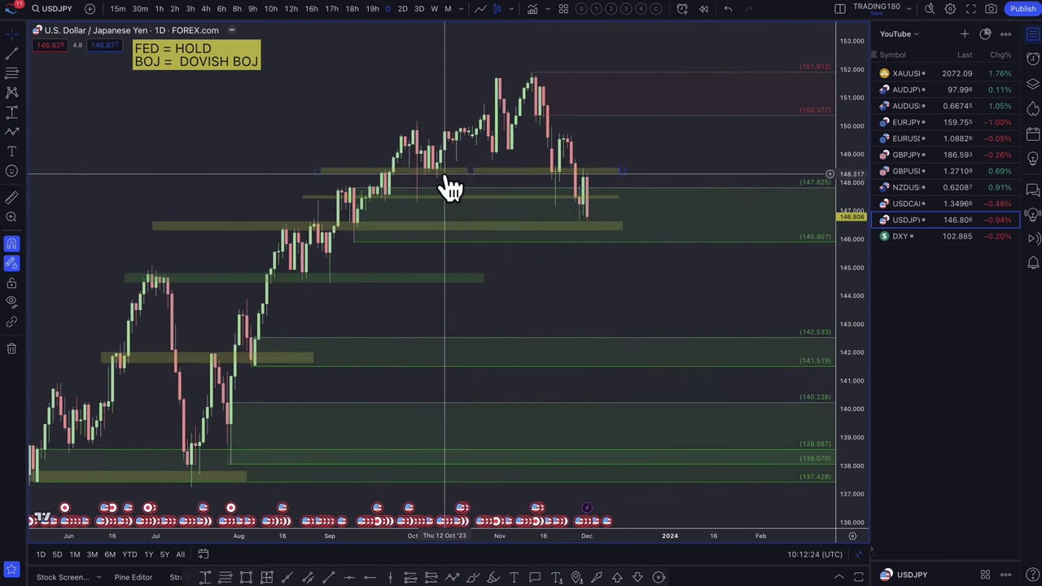
{"action": "scroll", "coordinate": [376, 180], "scroll_direction": "up", "scroll_amount": 5}
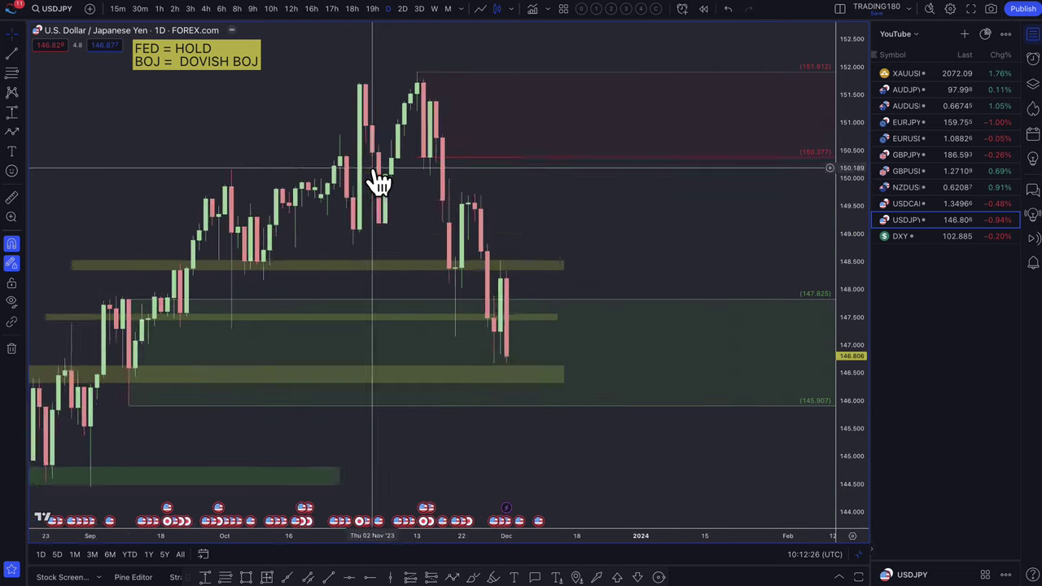
{"action": "left_click", "coordinate": [12, 72]}
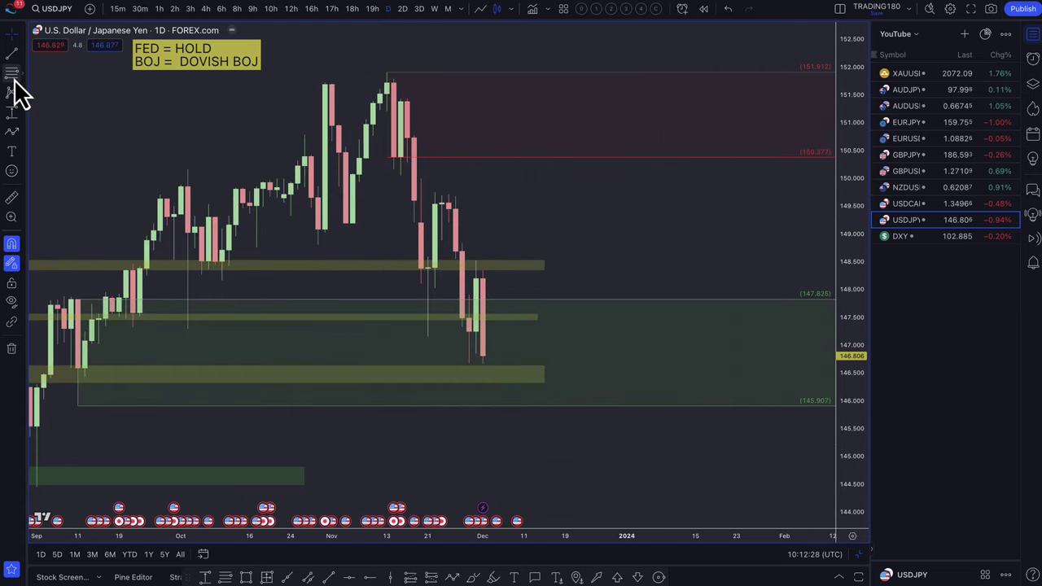
{"action": "left_click", "coordinate": [436, 192]}
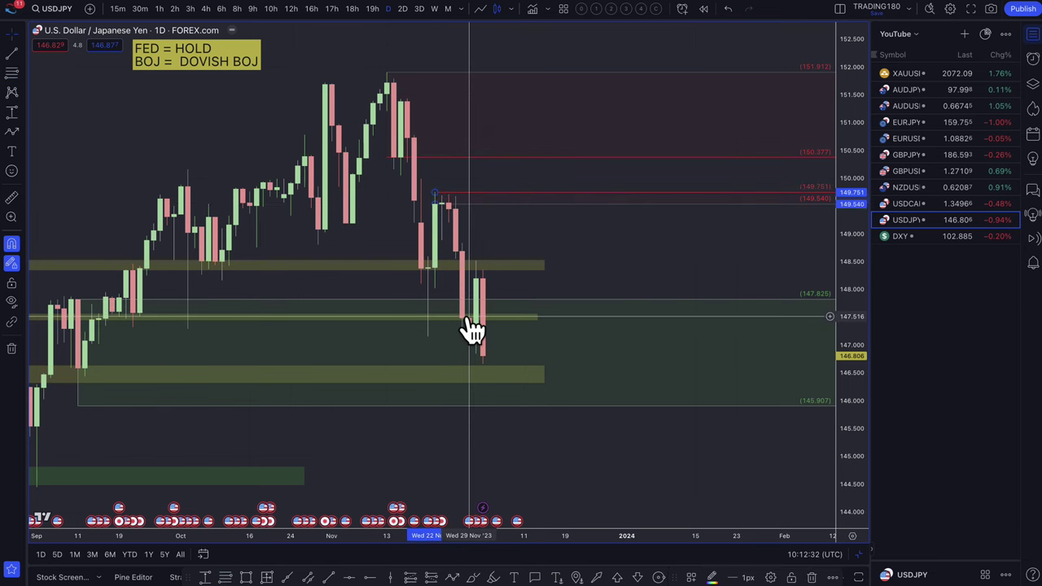
- Delete the uppermost yellow horizontal band near 148.5 and the green horizontal band near 144.6 on USDJPY
{"action": "left_click", "coordinate": [334, 265]}
{"action": "left_click_drag", "start_coordinate": [334, 273], "coordinate": [377, 324]}
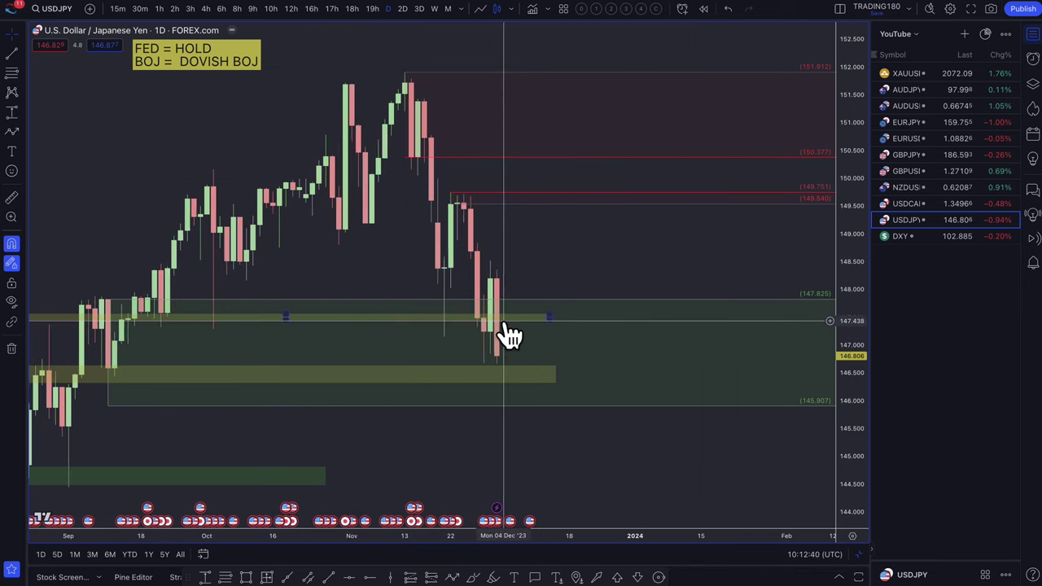
{"action": "left_click_drag", "start_coordinate": [507, 332], "coordinate": [591, 314]}
{"action": "scroll", "coordinate": [590, 316], "scroll_direction": "down", "scroll_amount": 2}
{"action": "scroll", "coordinate": [590, 316], "scroll_direction": "up", "scroll_amount": 1}
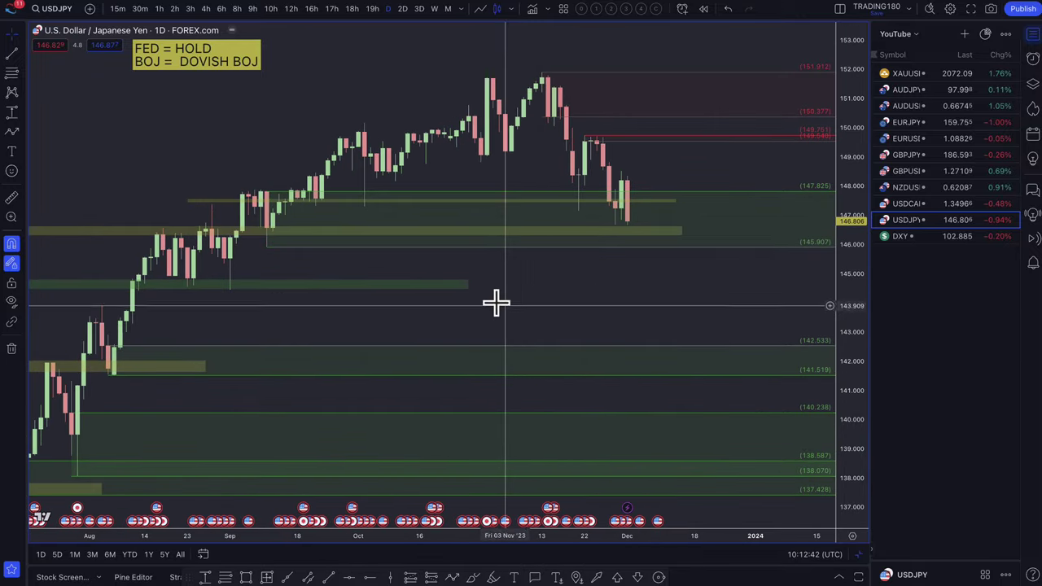
{"action": "left_click", "coordinate": [464, 280]}
{"action": "key", "text": "Delete"}
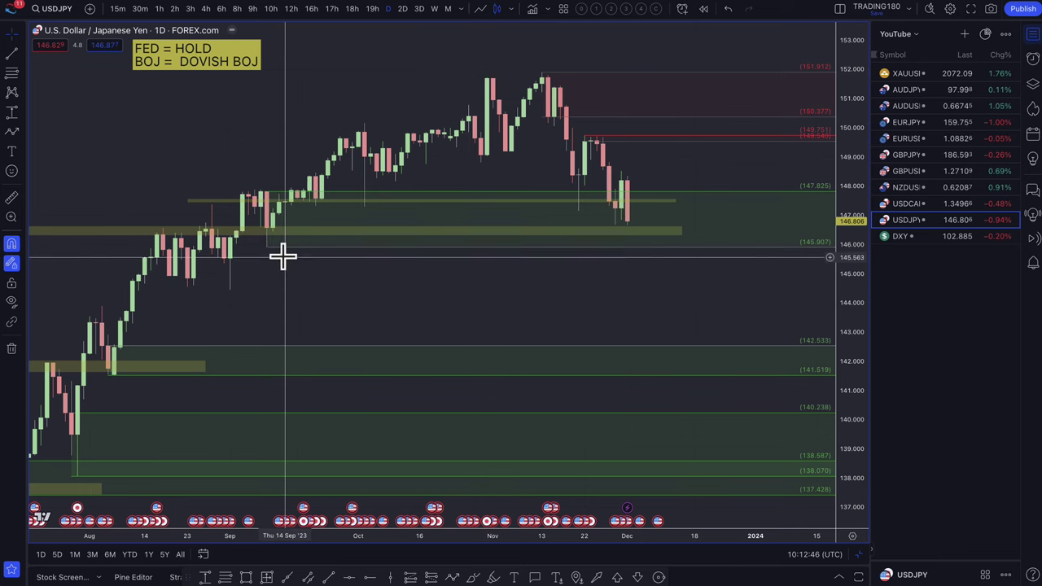
- Re-anchor the upper USDJPY demand zone to the 1 September low at 144.445 and the 15 September candle at 147.866
{"action": "left_click_drag", "start_coordinate": [266, 250], "coordinate": [230, 291]}
{"action": "left_click_drag", "start_coordinate": [265, 195], "coordinate": [294, 200]}
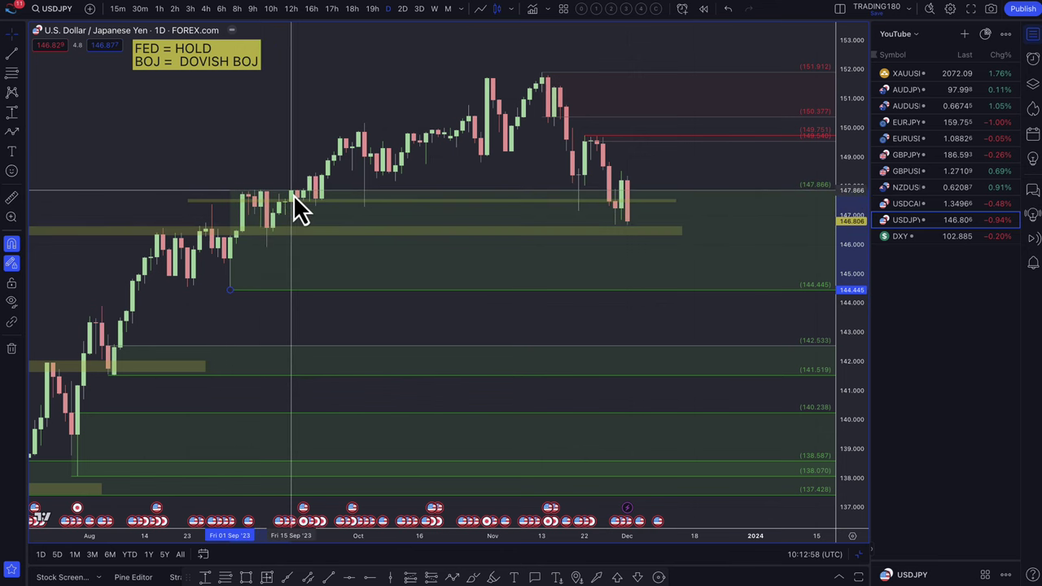
- Move the yellow band near 142 up into the USDJPY demand zone, covering 145.288–144.580, and extend it to 3 January 2024
{"action": "scroll", "coordinate": [421, 282], "scroll_direction": "down", "scroll_amount": 2}
{"action": "scroll", "coordinate": [333, 285], "scroll_direction": "down", "scroll_amount": 1}
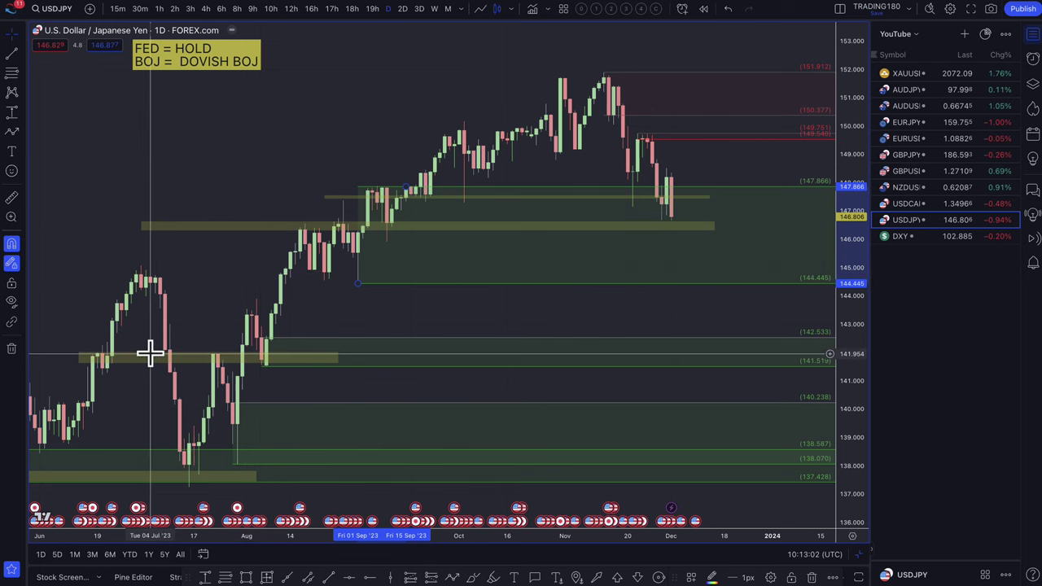
{"action": "left_click_drag", "start_coordinate": [156, 366], "coordinate": [155, 271]}
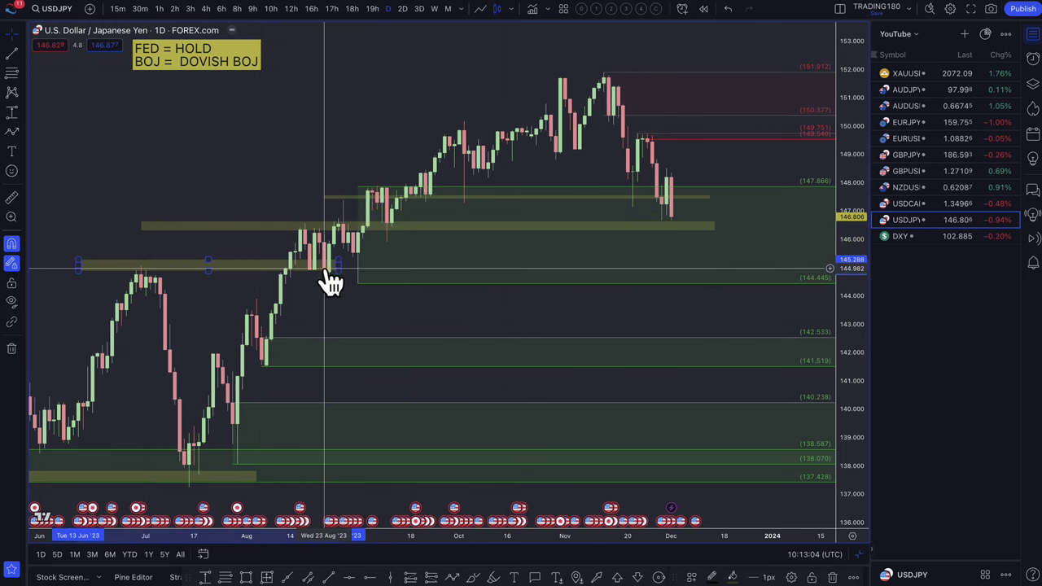
{"action": "left_click_drag", "start_coordinate": [338, 267], "coordinate": [782, 277]}
- Draw a projected USDJPY path from the latest candle down to about 144.9 in the yellow band and up to about 147.78 on 18 December
{"action": "scroll", "coordinate": [693, 187], "scroll_direction": "up", "scroll_amount": 2}
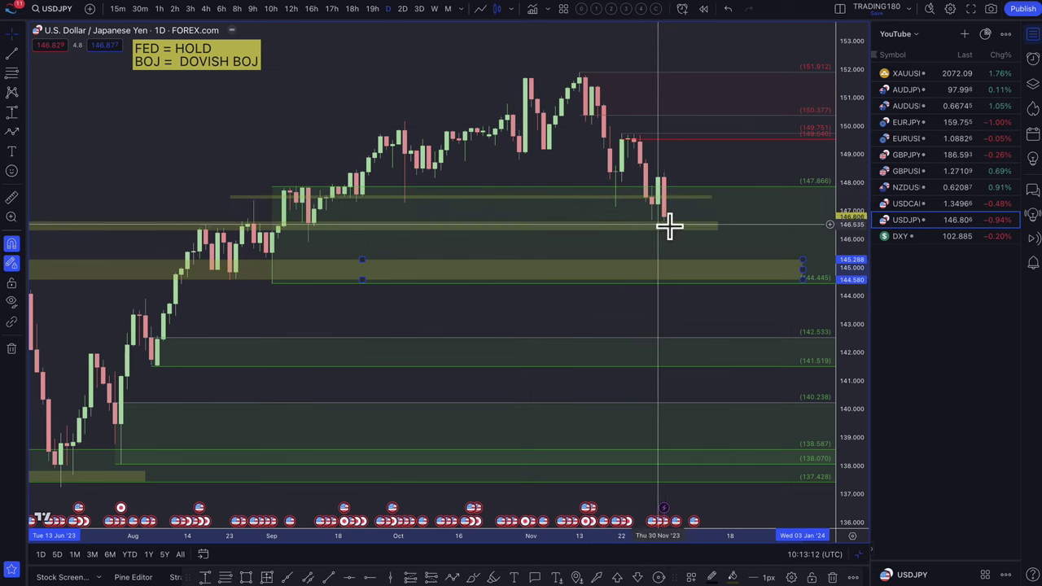
{"action": "left_click", "coordinate": [12, 131]}
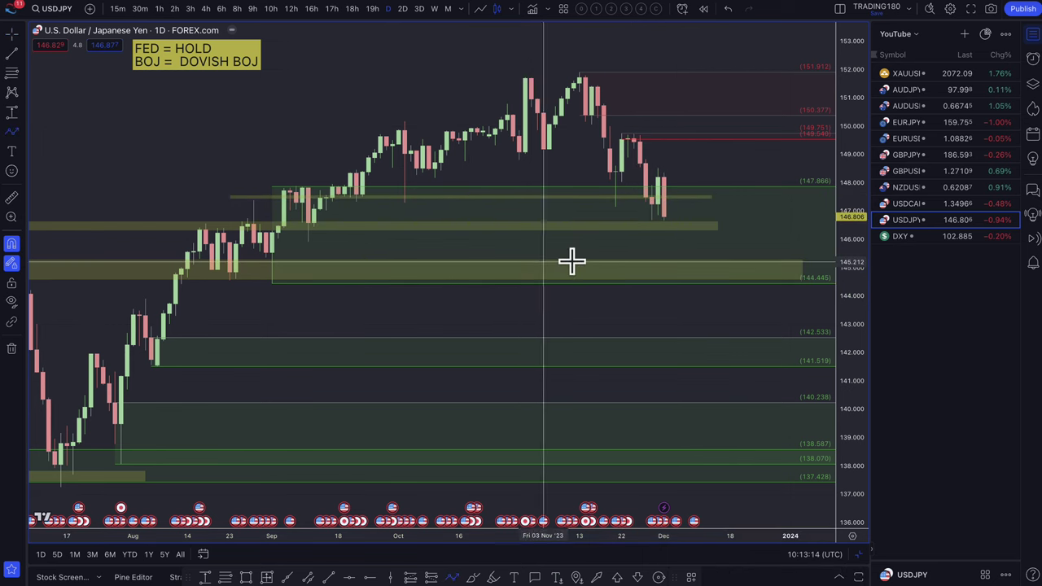
{"action": "left_click", "coordinate": [664, 212]}
{"action": "left_click", "coordinate": [682, 272]}
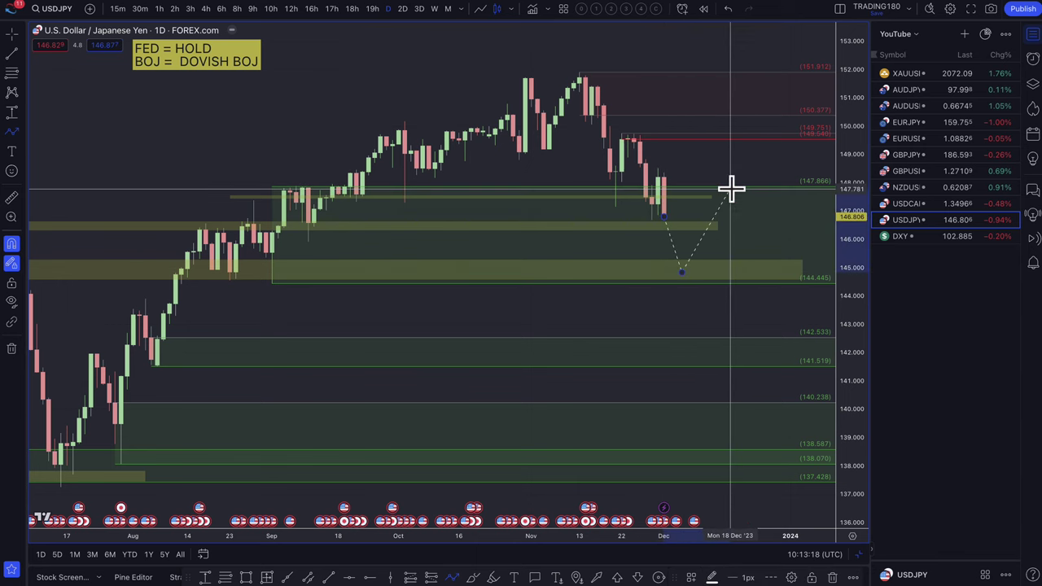
{"action": "left_click", "coordinate": [731, 189]}
{"action": "scroll", "coordinate": [643, 219], "scroll_direction": "up", "scroll_amount": 3}
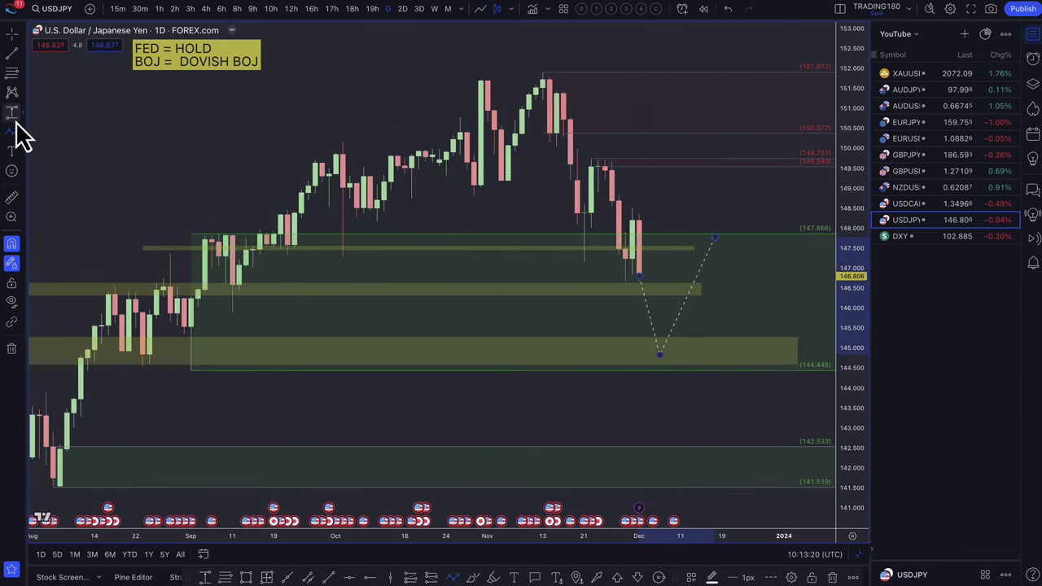
- Draw a second projected USDJPY path from the latest candle up to about 149.6 in the supply zone and down to about 147.9
{"action": "left_click", "coordinate": [19, 133]}
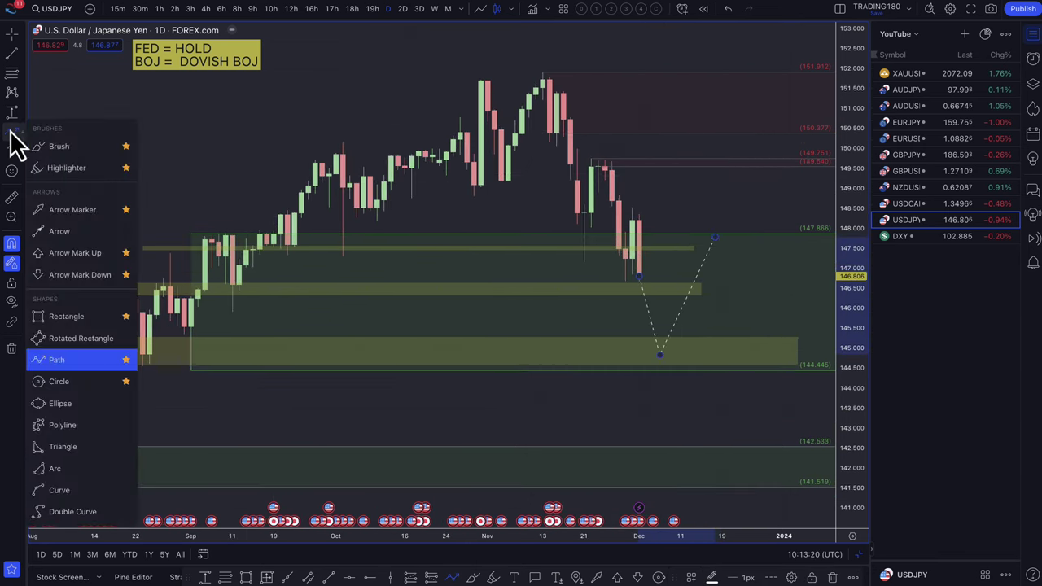
{"action": "left_click", "coordinate": [643, 275]}
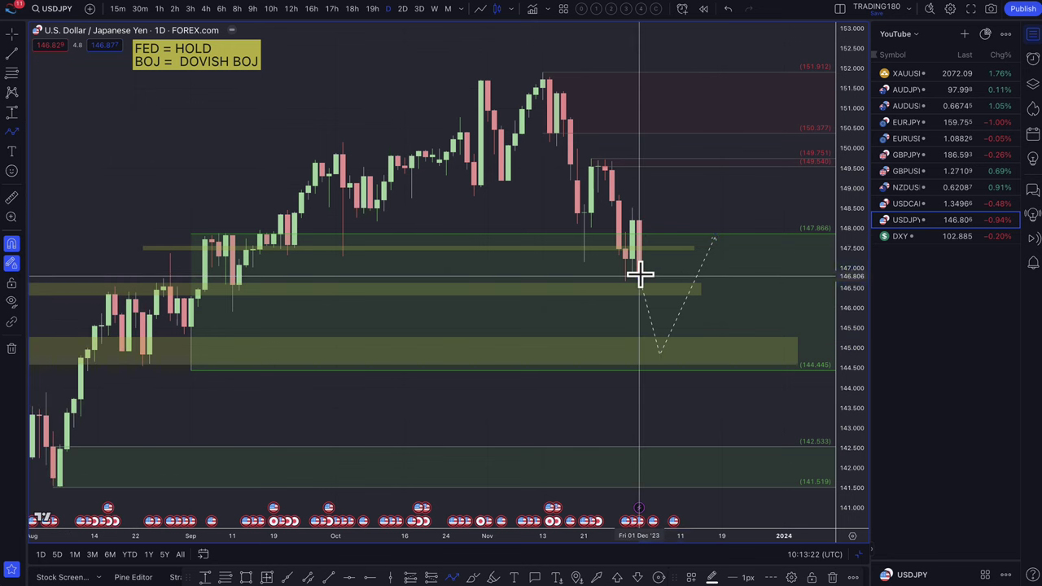
{"action": "left_click", "coordinate": [667, 163]}
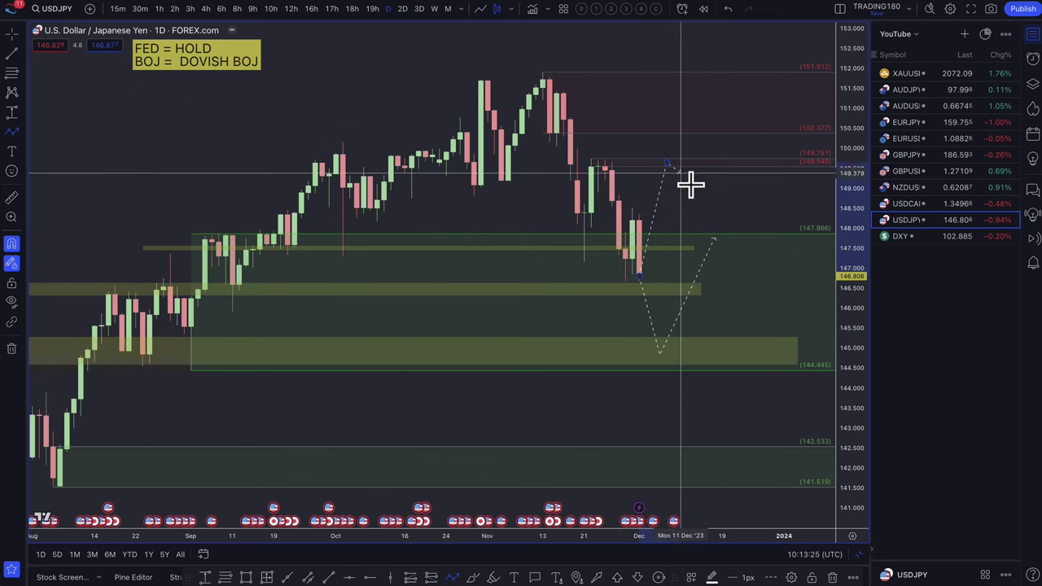
{"action": "left_click", "coordinate": [709, 232]}
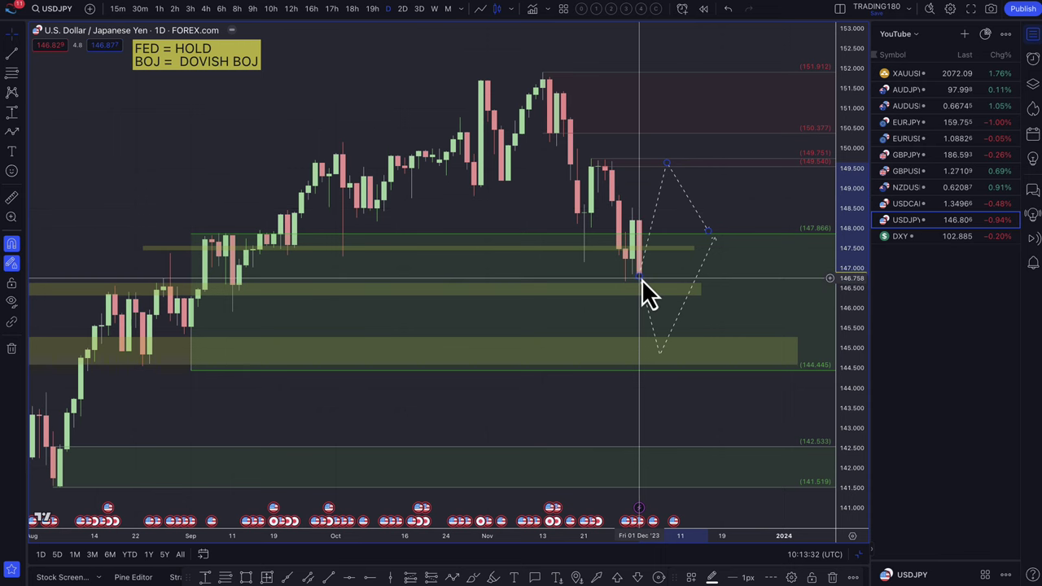
{"action": "scroll", "coordinate": [640, 276], "scroll_direction": "up", "scroll_amount": 3}
{"action": "scroll", "coordinate": [626, 456], "scroll_direction": "down", "scroll_amount": 3}
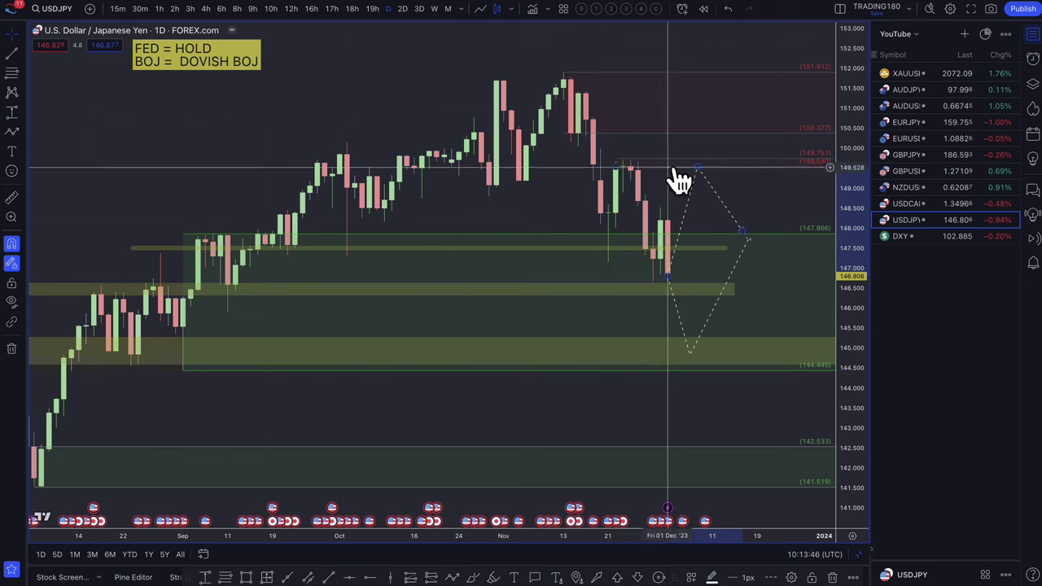
{"action": "left_click", "coordinate": [698, 167]}
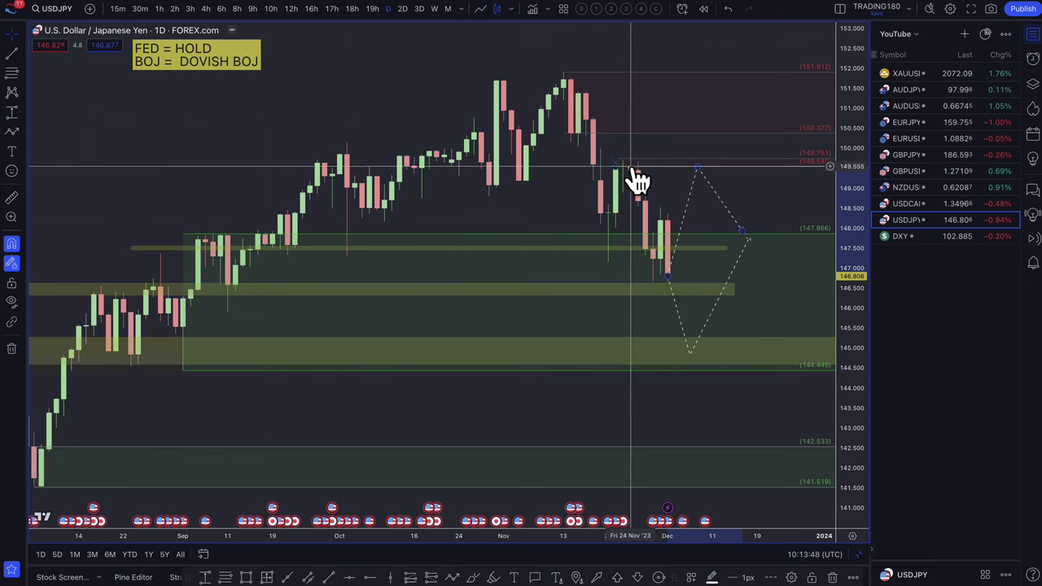
{"action": "scroll", "coordinate": [637, 179], "scroll_direction": "down", "scroll_amount": 5}
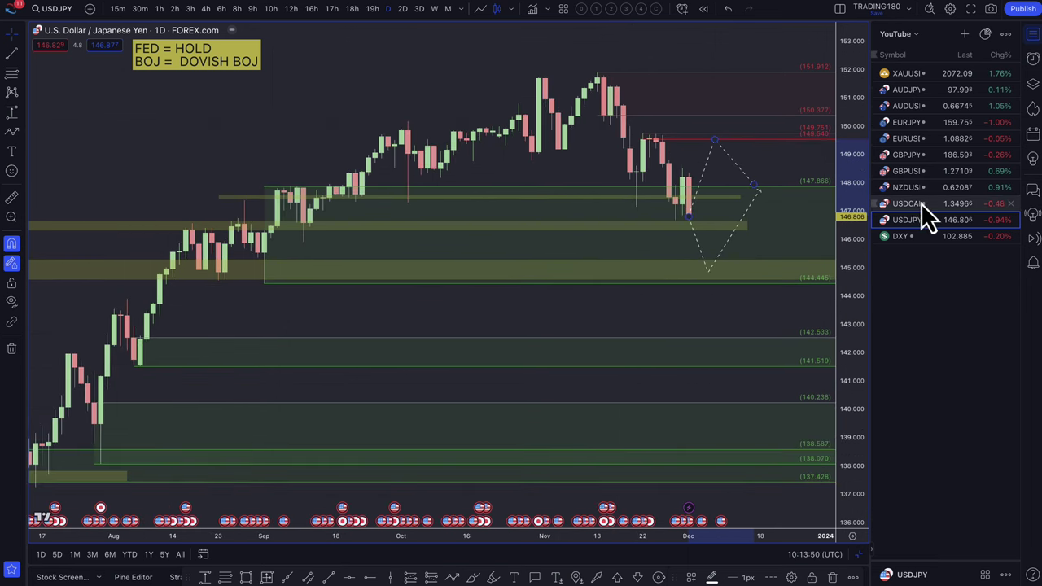
- Open the USDCAD chart and switch to the Bloomberg article on Canada's unemployment rate
{"action": "left_click", "coordinate": [920, 205]}
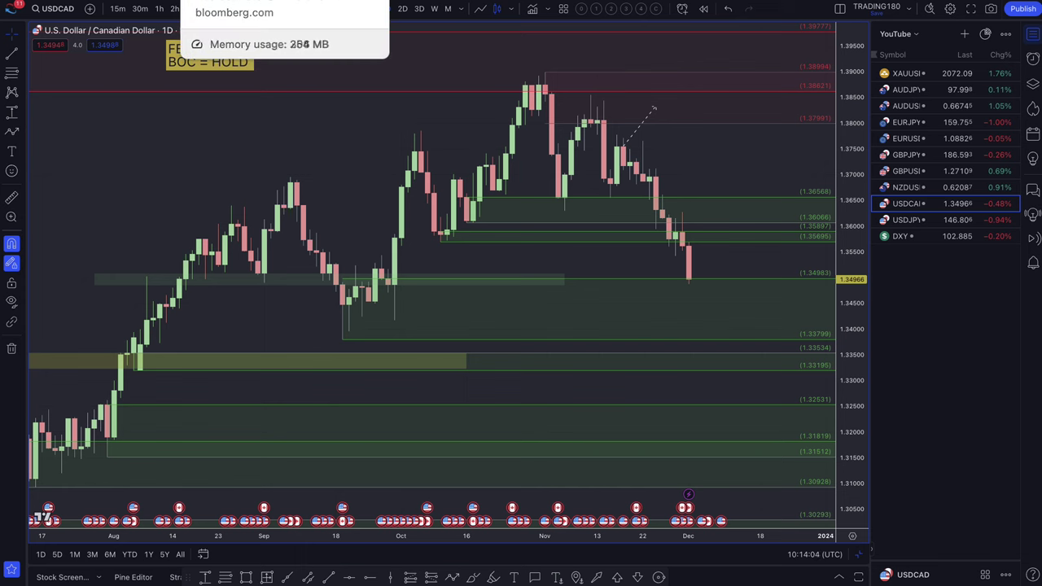
{"action": "left_click", "coordinate": [238, 1]}
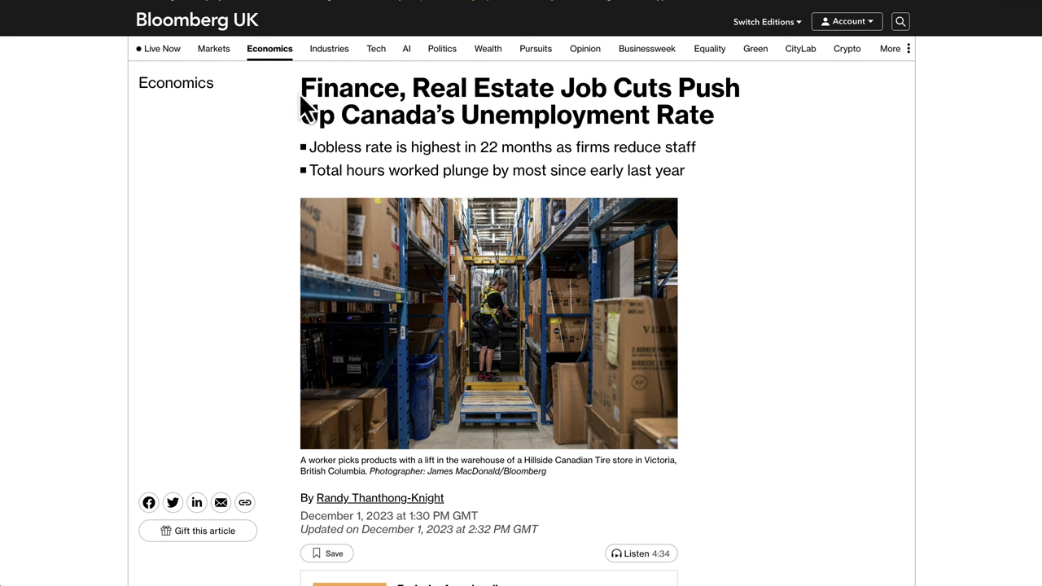
- Read and highlight the article's headline and its two subheadings on the jobless rate and hours worked
{"action": "left_click_drag", "start_coordinate": [300, 97], "coordinate": [433, 82]}
{"action": "left_click_drag", "start_coordinate": [686, 84], "coordinate": [368, 116]}
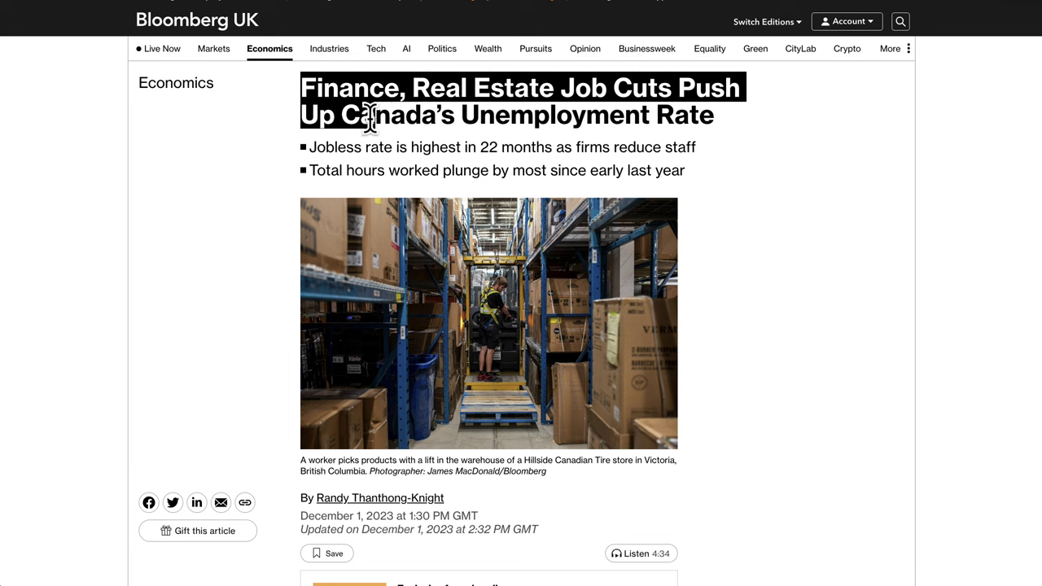
{"action": "left_click_drag", "start_coordinate": [536, 122], "coordinate": [723, 119]}
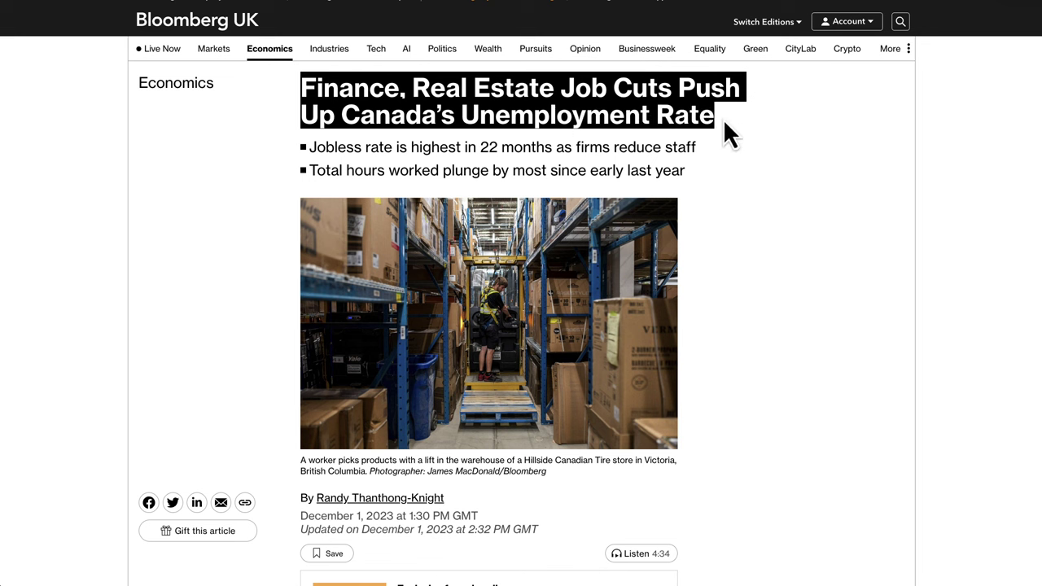
{"action": "left_click_drag", "start_coordinate": [310, 147], "coordinate": [438, 145]}
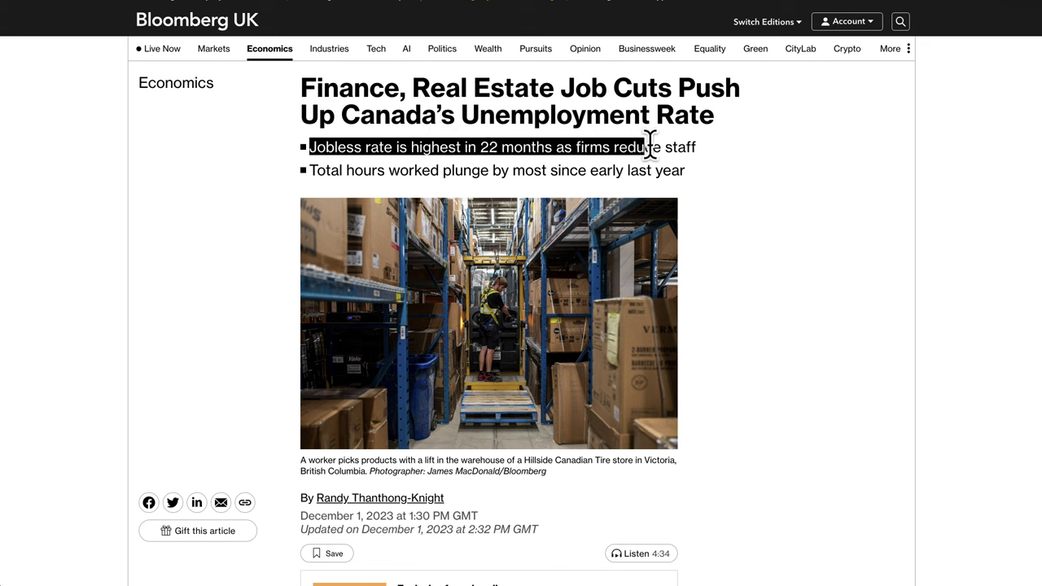
{"action": "left_click_drag", "start_coordinate": [689, 149], "coordinate": [570, 172]}
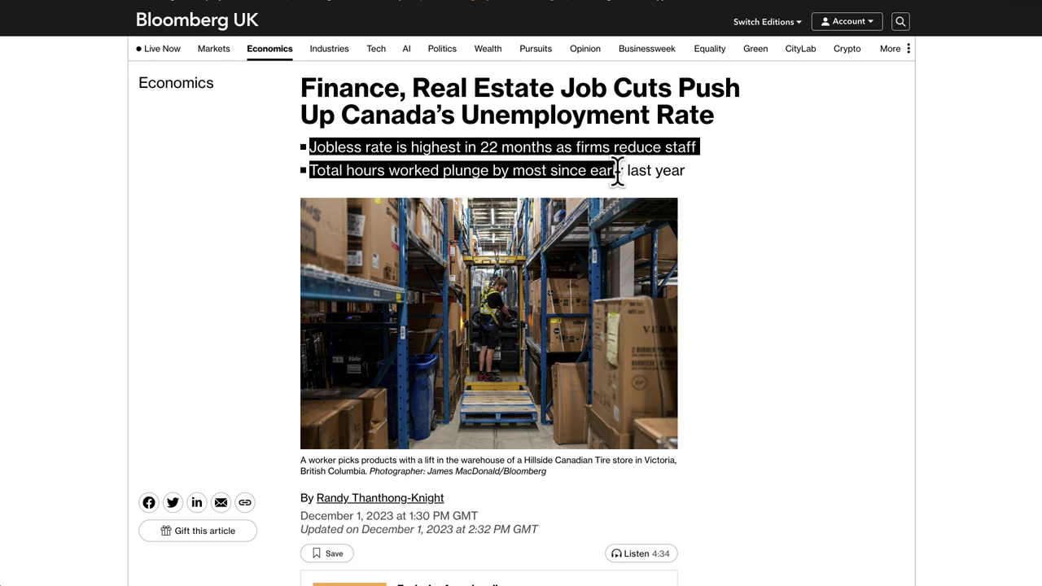
{"action": "left_click_drag", "start_coordinate": [666, 170], "coordinate": [700, 175]}
- Read and highlight the article's opening paragraph on Canada's labor market, then return to the headline
{"action": "scroll", "coordinate": [764, 402], "scroll_direction": "down", "scroll_amount": 6}
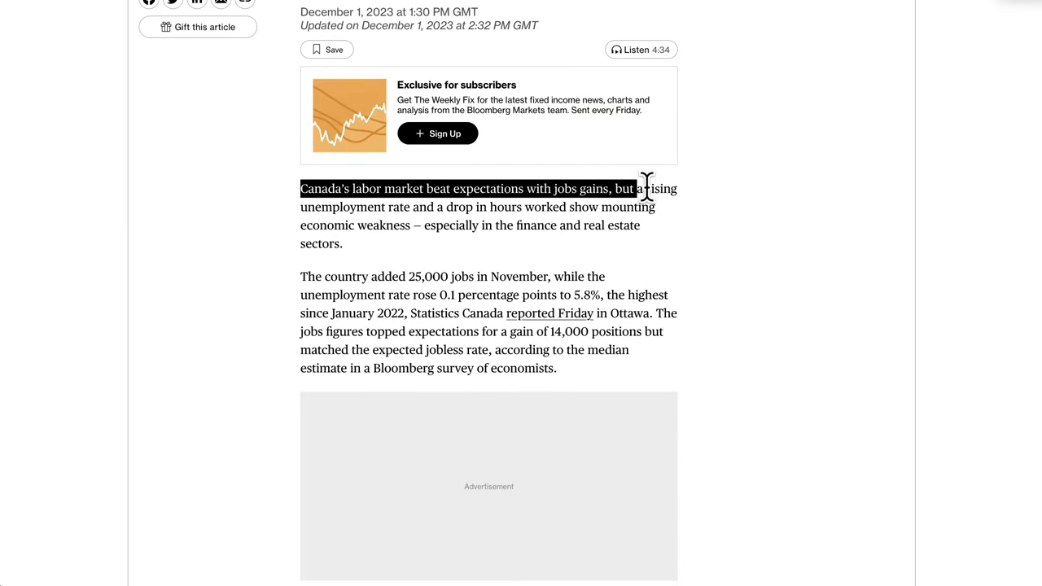
{"action": "left_click_drag", "start_coordinate": [672, 188], "coordinate": [462, 207]}
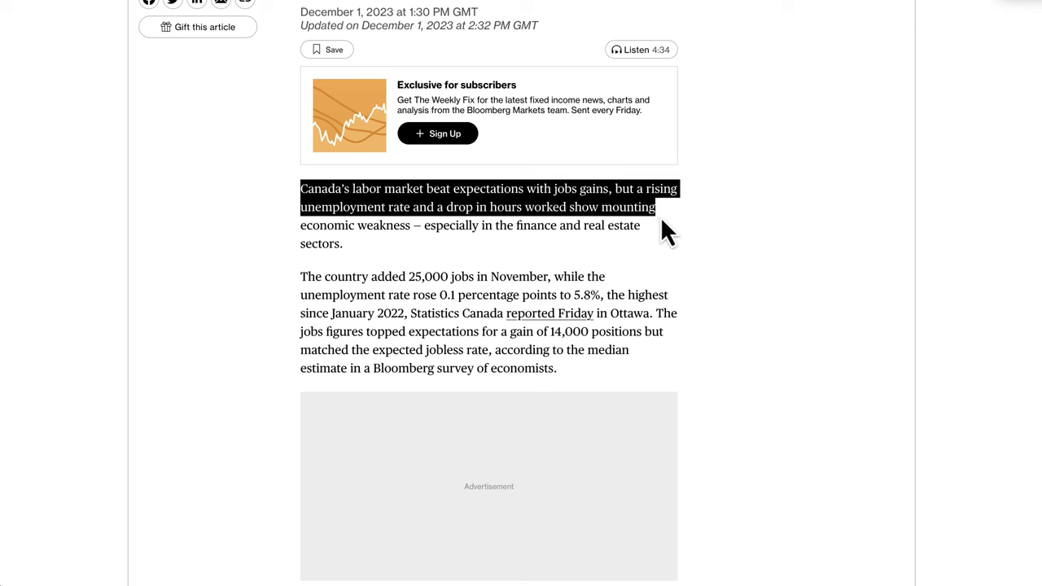
{"action": "left_click_drag", "start_coordinate": [436, 222], "coordinate": [395, 229]}
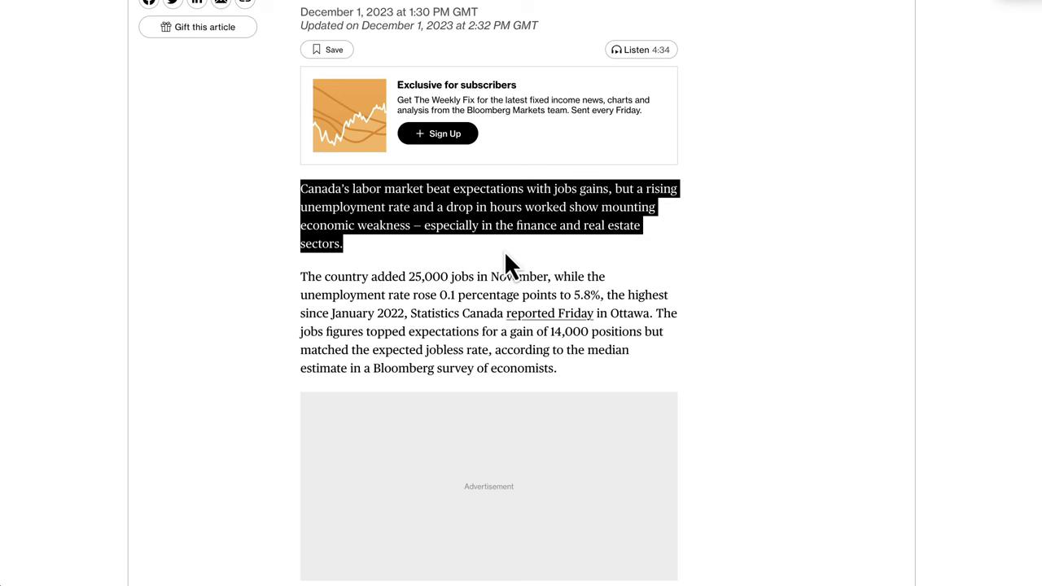
{"action": "scroll", "coordinate": [477, 261], "scroll_direction": "up", "scroll_amount": 5}
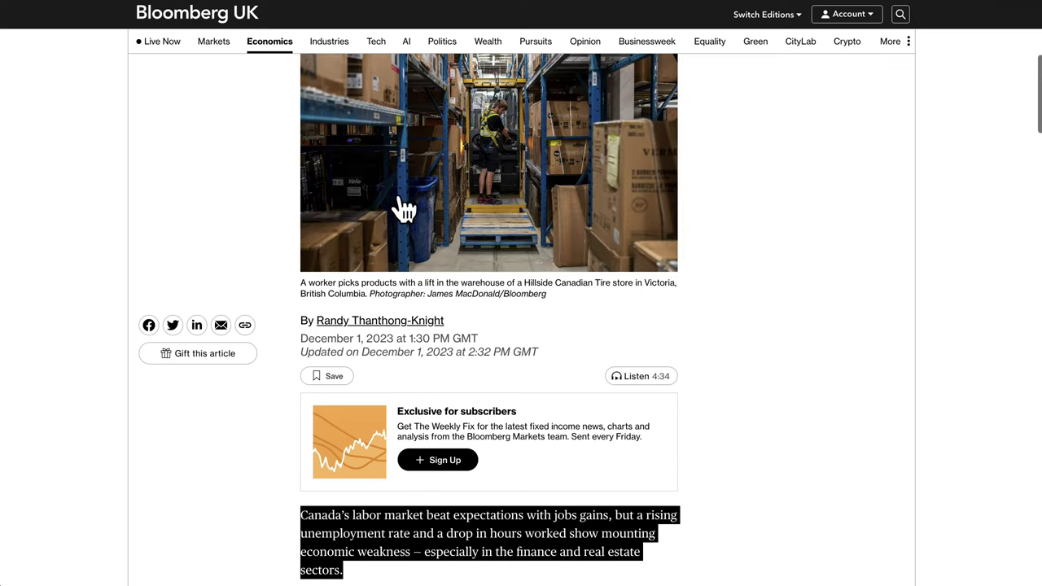
{"action": "scroll", "coordinate": [437, 211], "scroll_direction": "up", "scroll_amount": 3}
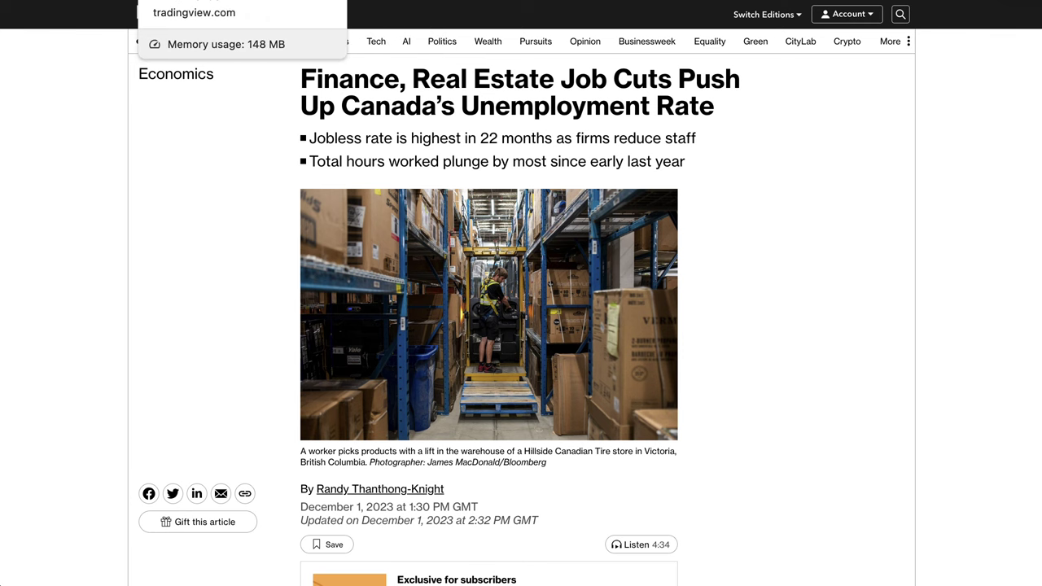
- Switch back to the TradingView USDCAD chart and extend the grey-green band at 1.35078–1.34849 to 27 December 2023
{"action": "left_click", "coordinate": [195, 7]}
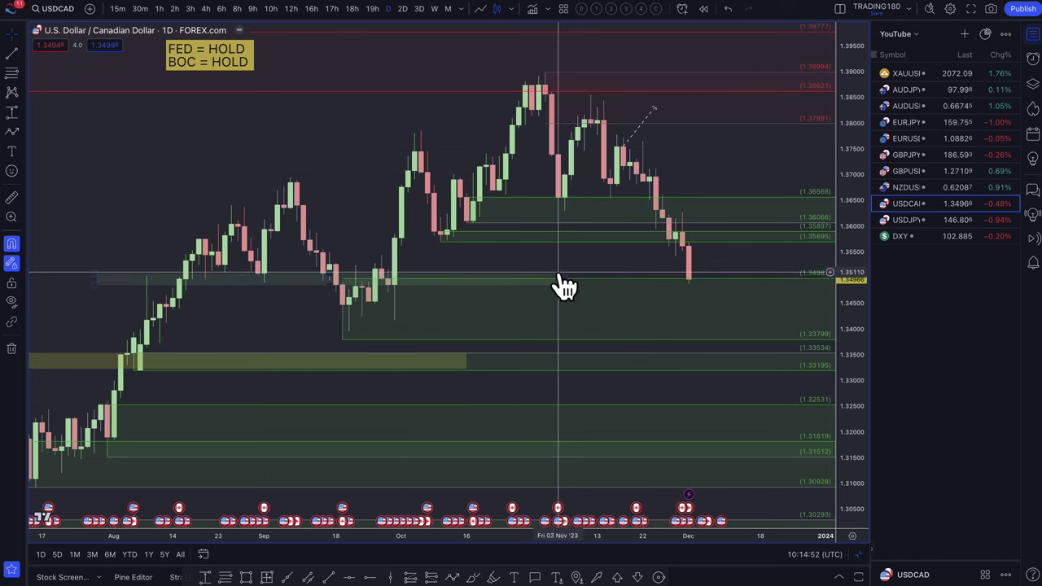
{"action": "left_click_drag", "start_coordinate": [562, 274], "coordinate": [808, 273]}
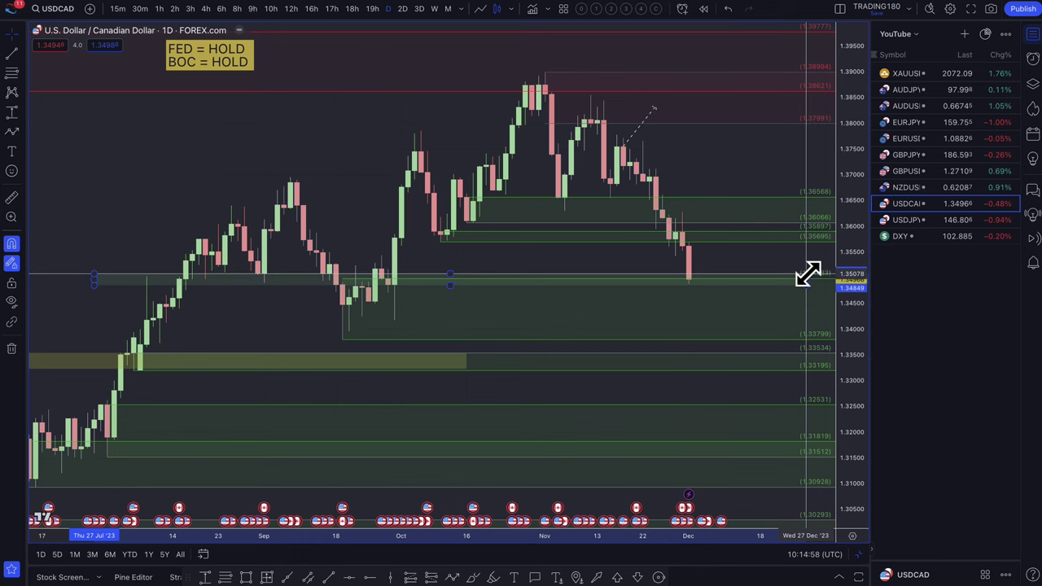
- Draw a green rectangle on USDCAD from the 6 July 2023 high to 29 December 2023, covering 1.33961–1.33726
{"action": "scroll", "coordinate": [459, 305], "scroll_direction": "down", "scroll_amount": 5}
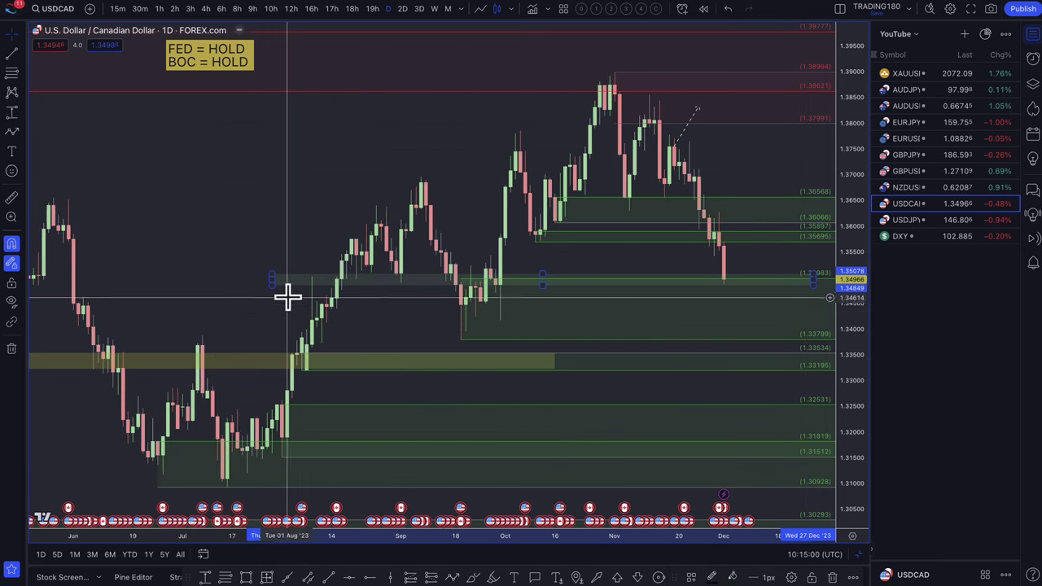
{"action": "left_click", "coordinate": [247, 577]}
{"action": "left_click", "coordinate": [198, 330]}
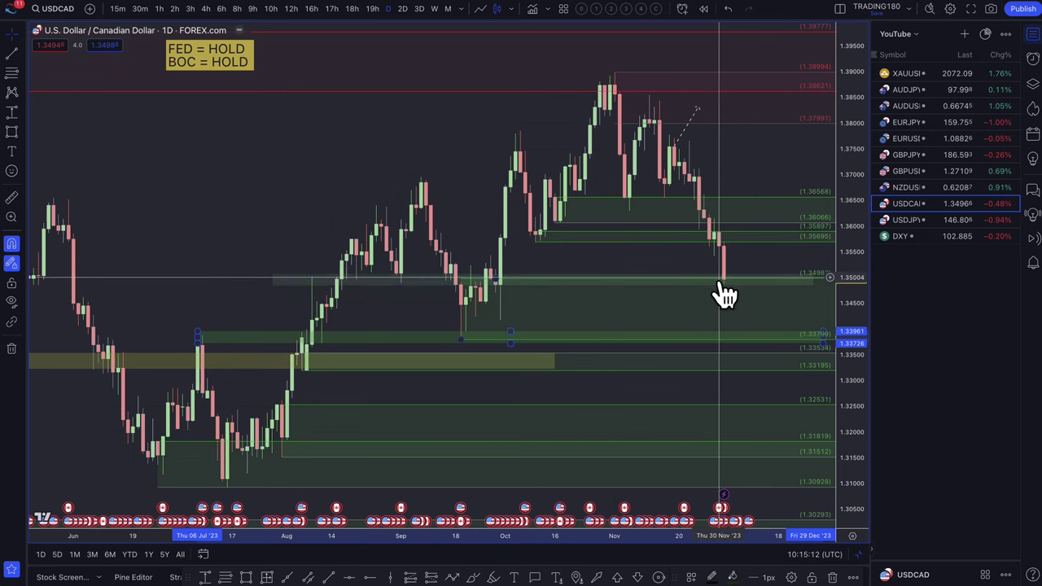
- Delete the two broken USDCAD demand zones at 1.36568–1.36066 and 1.35897–1.35695
{"action": "left_click", "coordinate": [689, 241]}
{"action": "left_click_drag", "start_coordinate": [689, 242], "coordinate": [680, 222]}
{"action": "key", "text": "Delete"}
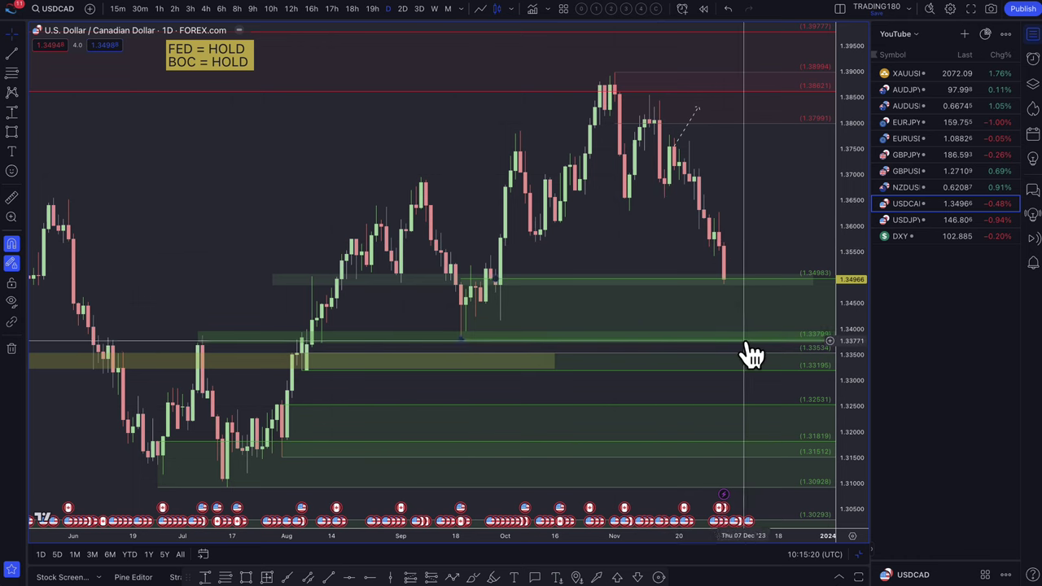
- Examine the 1 December USDCAD candle at the demand zone and that day's US news events, including ISM Manufacturing PMI
{"action": "scroll", "coordinate": [748, 354], "scroll_direction": "up", "scroll_amount": 3}
{"action": "scroll", "coordinate": [749, 353], "scroll_direction": "up", "scroll_amount": 3}
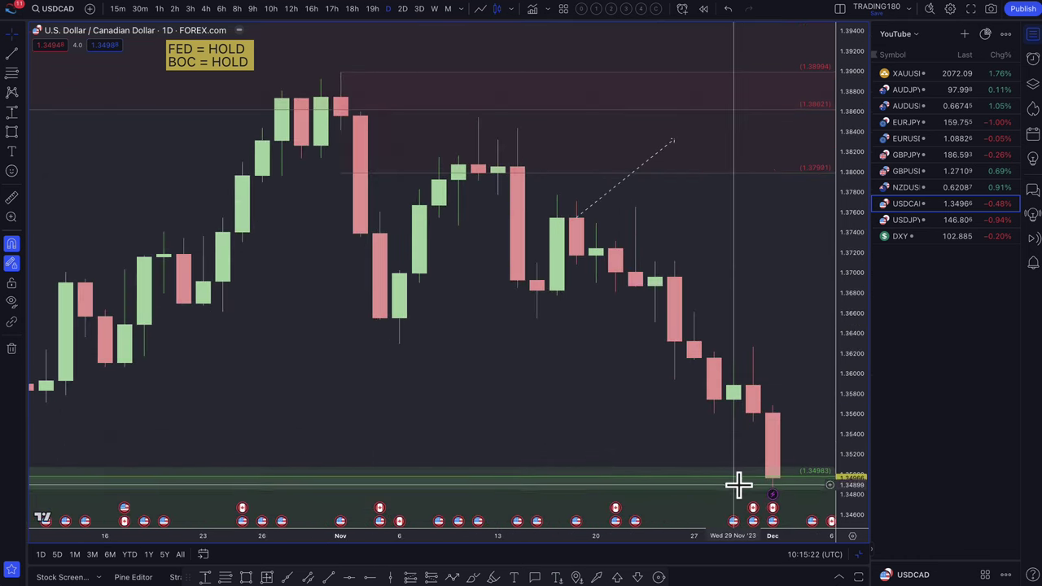
{"action": "mouse_move", "coordinate": [735, 522]}
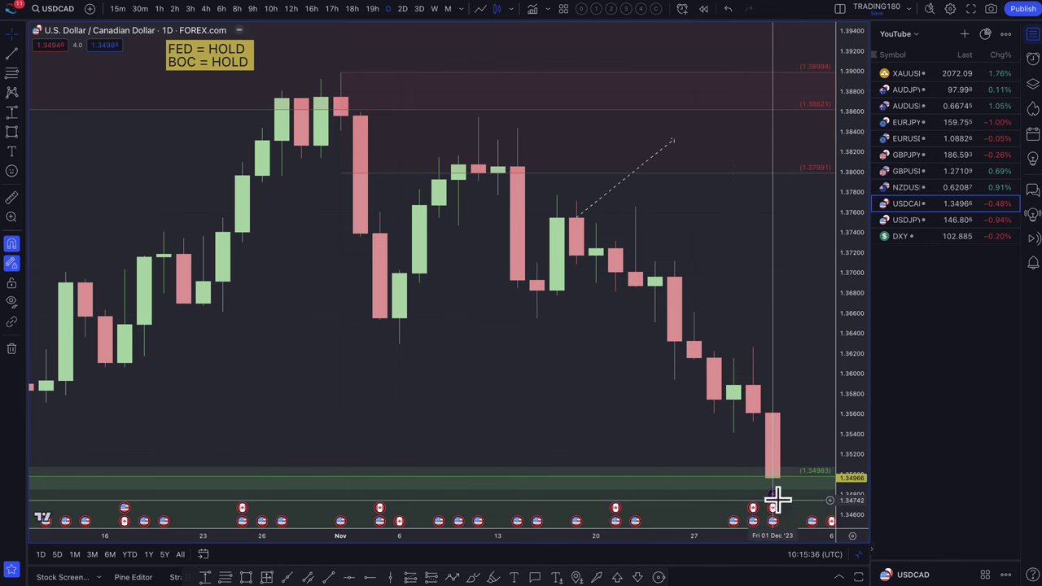
{"action": "mouse_move", "coordinate": [776, 523]}
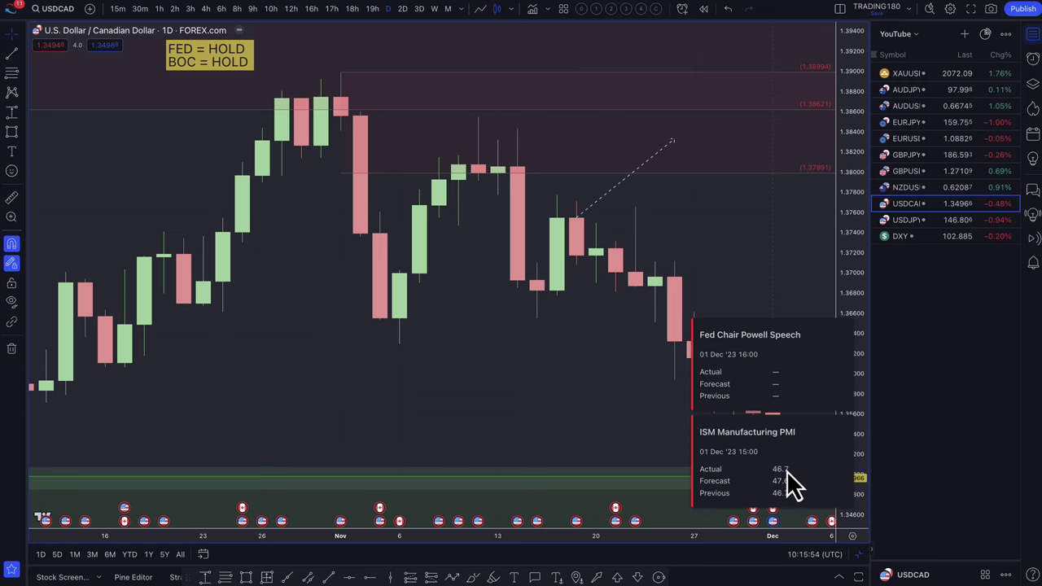
{"action": "scroll", "coordinate": [765, 439], "scroll_direction": "down", "scroll_amount": 4}
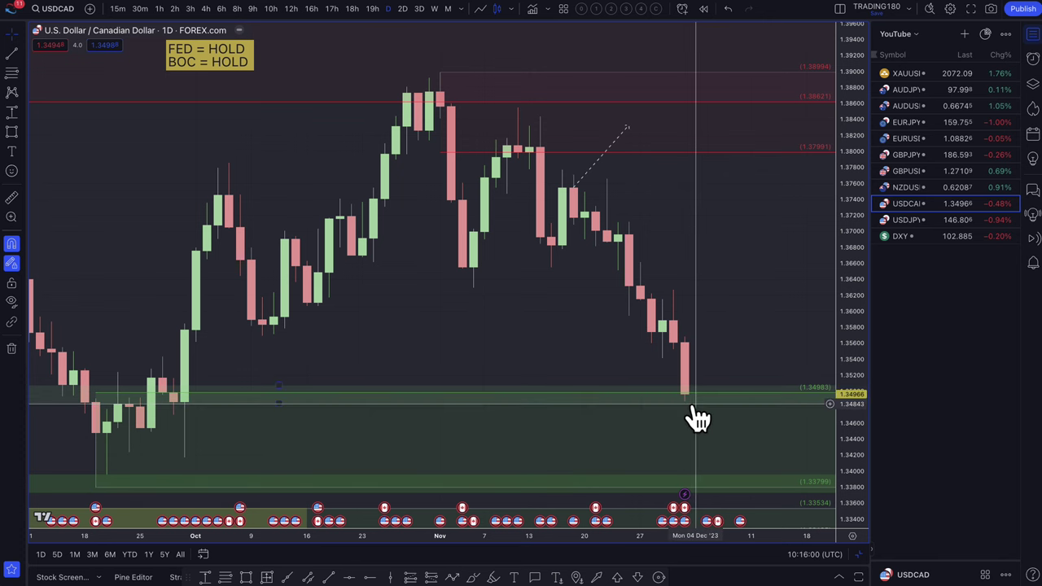
{"action": "scroll", "coordinate": [699, 418], "scroll_direction": "down", "scroll_amount": 2}
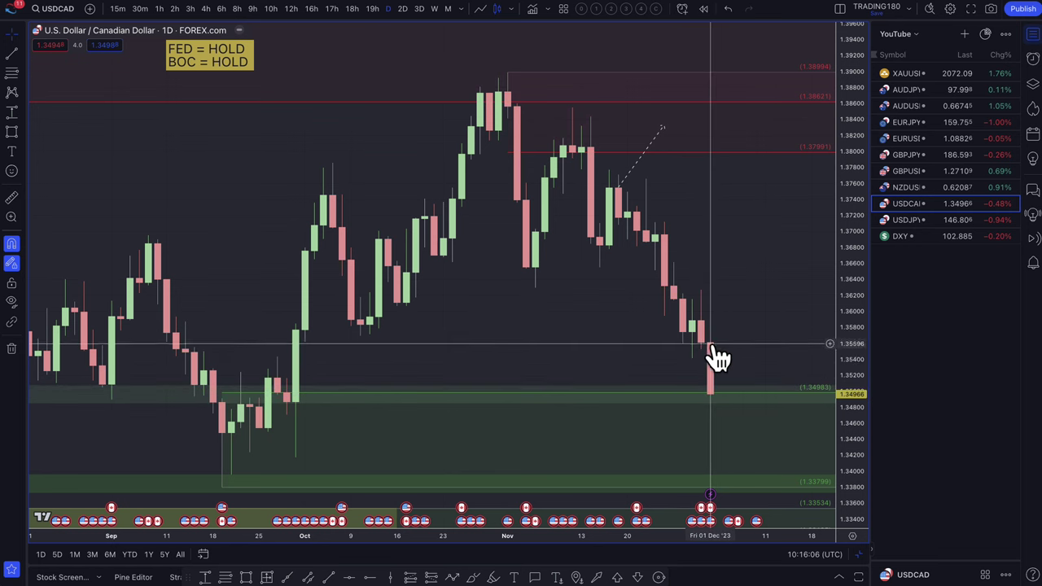
{"action": "scroll", "coordinate": [718, 368], "scroll_direction": "down", "scroll_amount": 1}
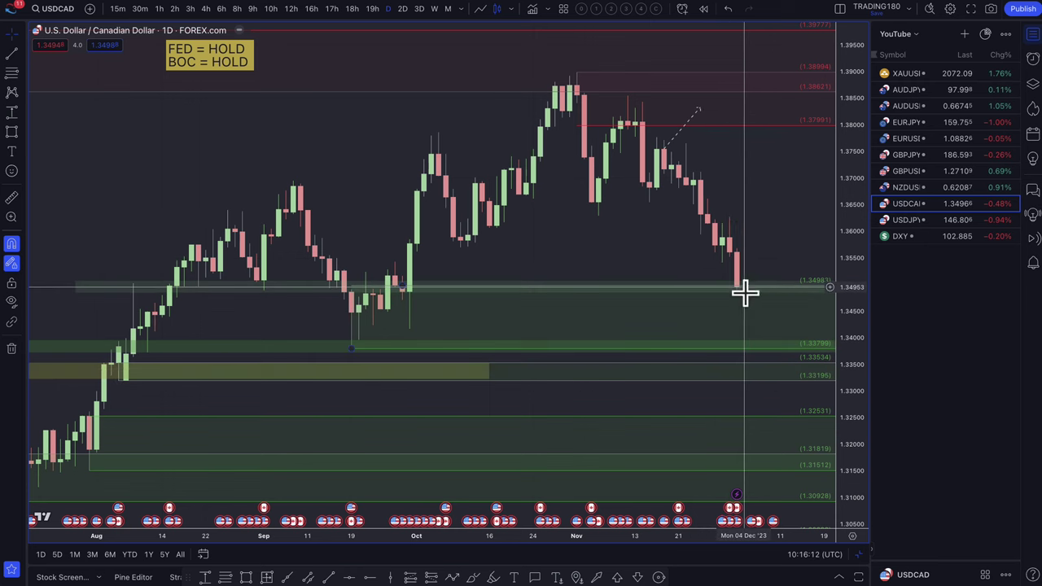
- Draw a projected USDCAD path from the latest candle up to about 1.364
{"action": "scroll", "coordinate": [746, 316], "scroll_direction": "down", "scroll_amount": 1}
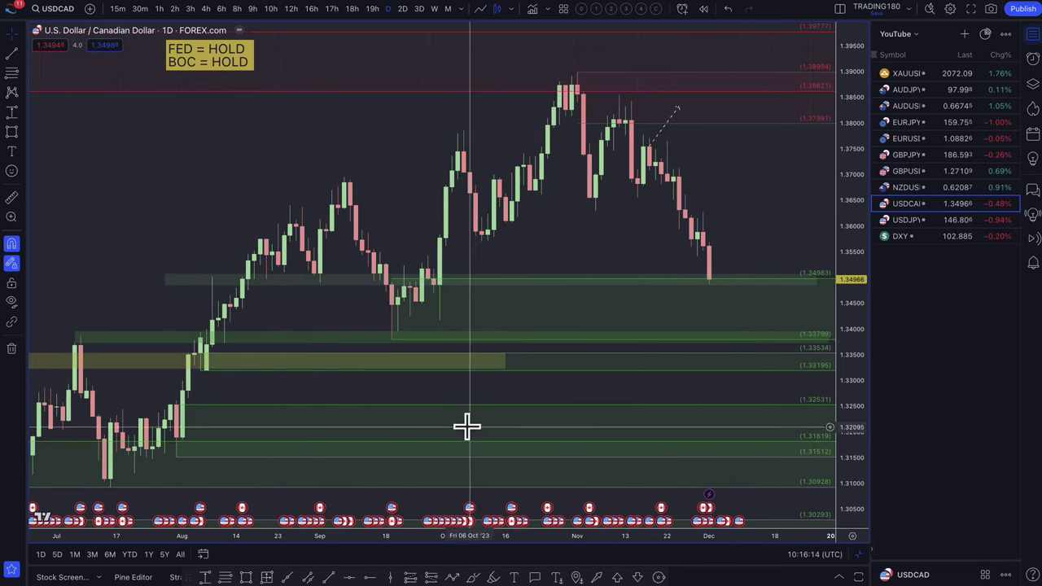
{"action": "left_click", "coordinate": [708, 278]}
{"action": "left_click", "coordinate": [757, 204]}
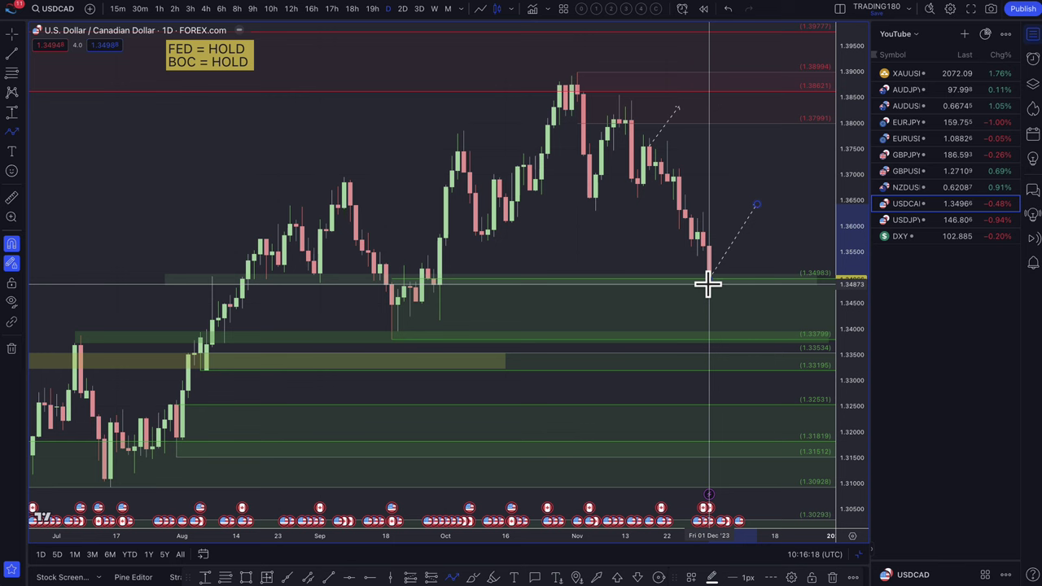
- Draw an alternative USDCAD path from the latest candle down to about 1.338 in the lower green band and up to about 1.355
{"action": "left_click", "coordinate": [706, 282]}
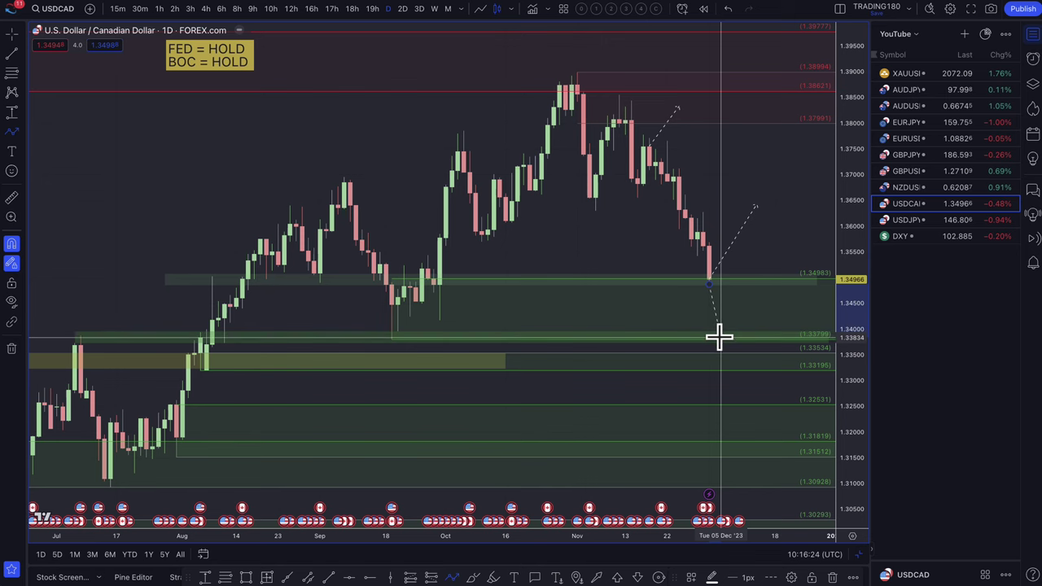
{"action": "left_click", "coordinate": [720, 335]}
{"action": "left_click", "coordinate": [774, 251]}
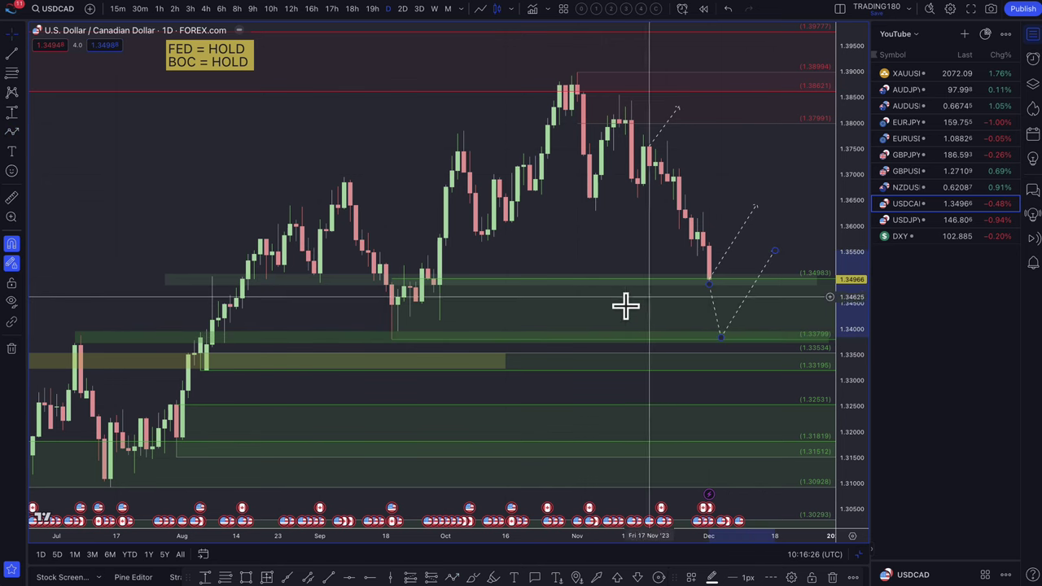
- Mark a USDCAD supply zone between 1.36268 and 1.35746 on the 29 and 30 November candles
{"action": "scroll", "coordinate": [741, 251], "scroll_direction": "up", "scroll_amount": 1}
{"action": "scroll", "coordinate": [741, 250], "scroll_direction": "up", "scroll_amount": 1}
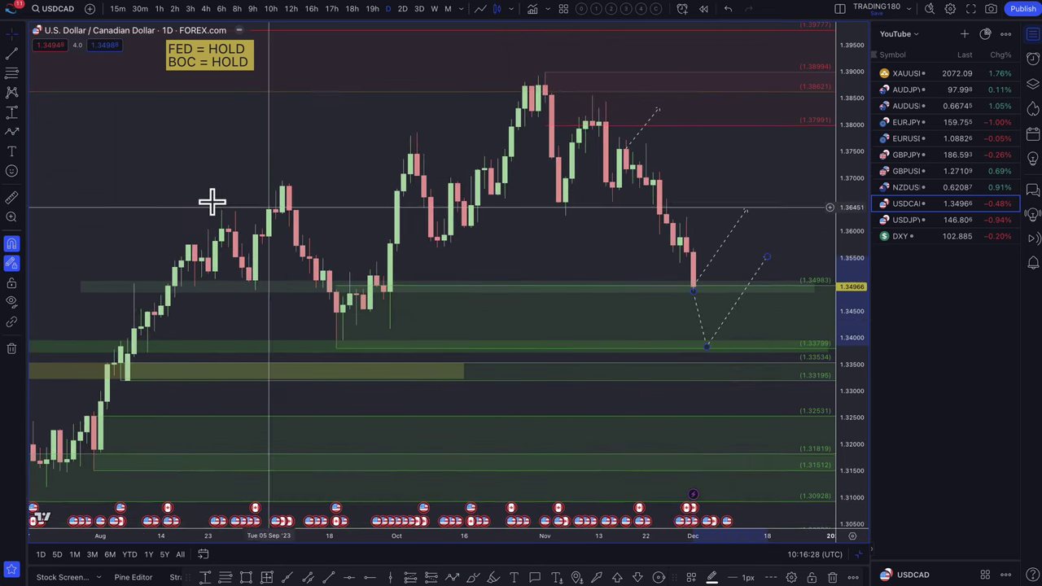
{"action": "left_click", "coordinate": [12, 73]}
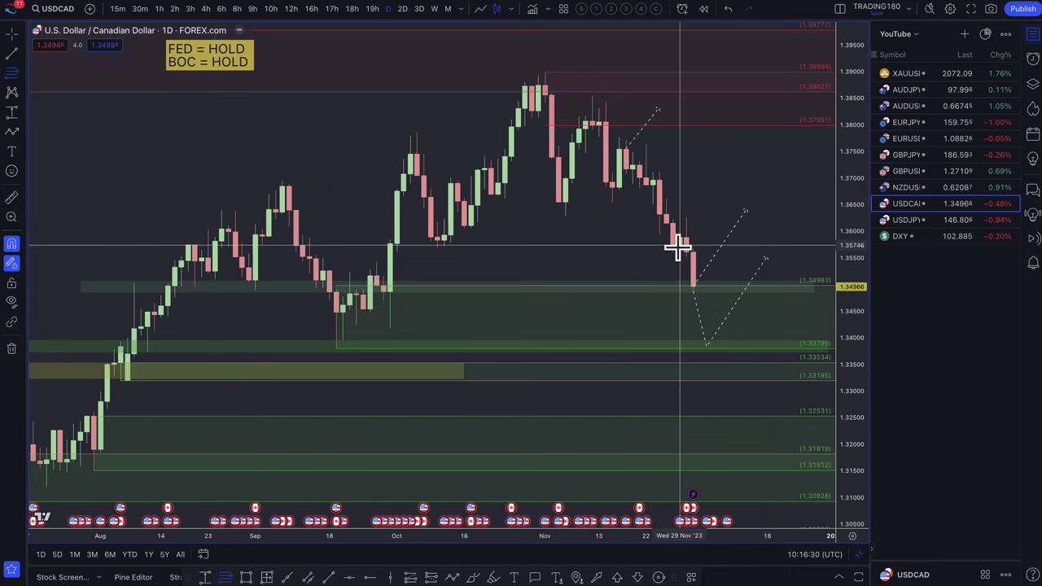
{"action": "left_click", "coordinate": [686, 216]}
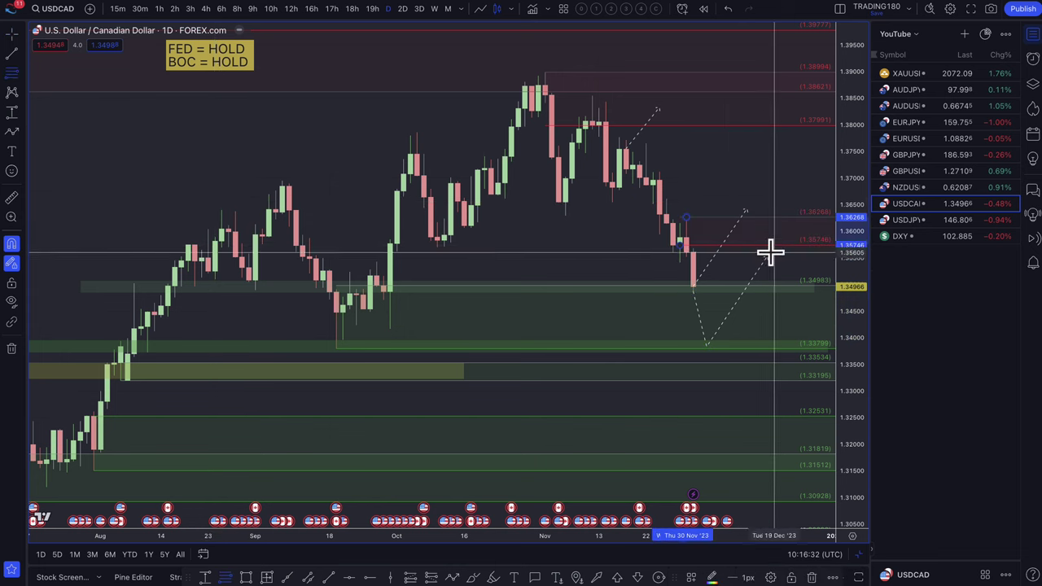
- Shorten the rising USDCAD path to about 1.359 and draw a falling path from about 1.360 down to about 1.348
{"action": "left_click_drag", "start_coordinate": [746, 215], "coordinate": [731, 238]}
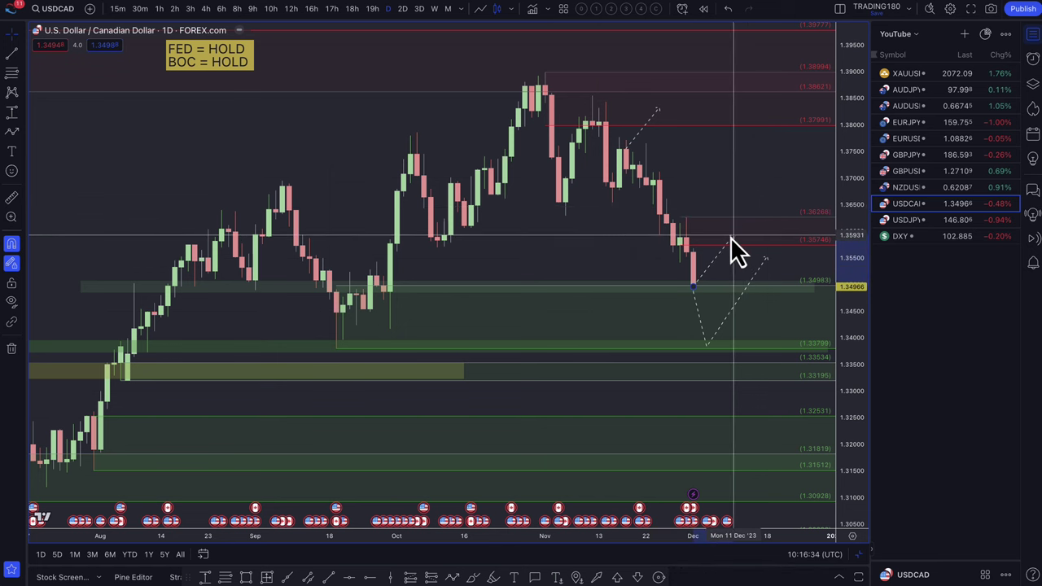
{"action": "left_click", "coordinate": [12, 132]}
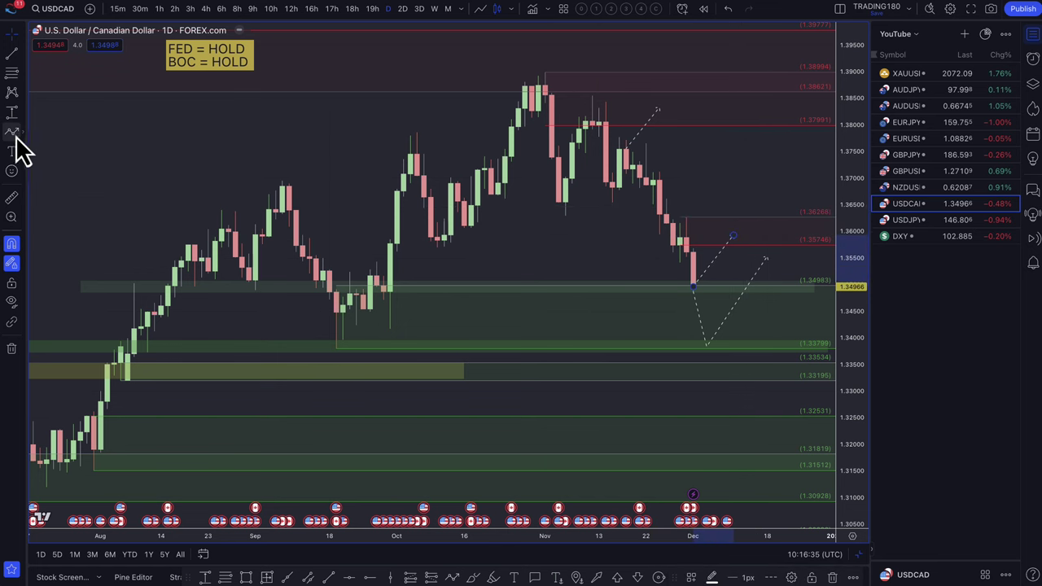
{"action": "left_click", "coordinate": [746, 230]}
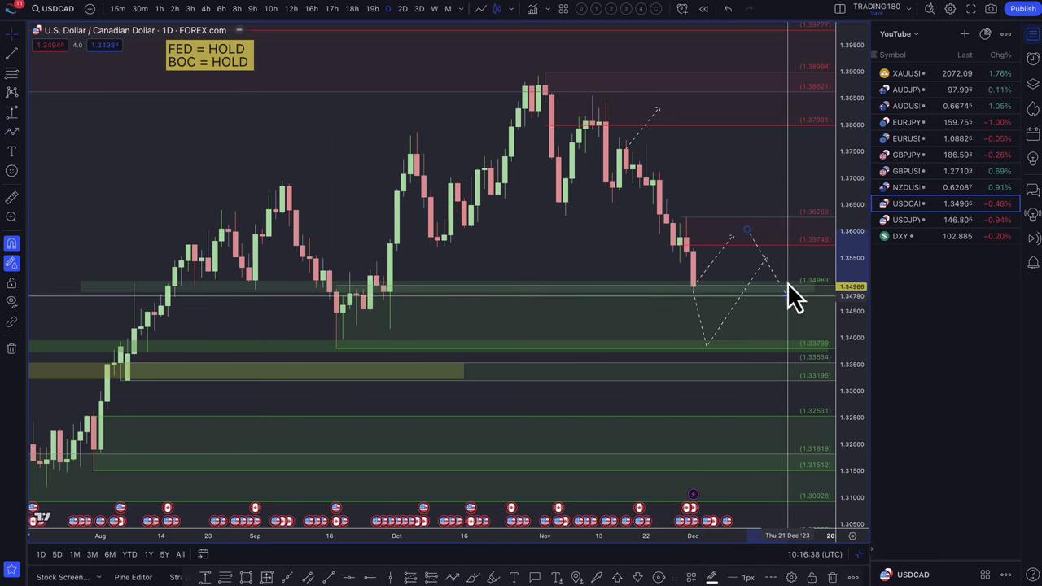
{"action": "left_click", "coordinate": [787, 295]}
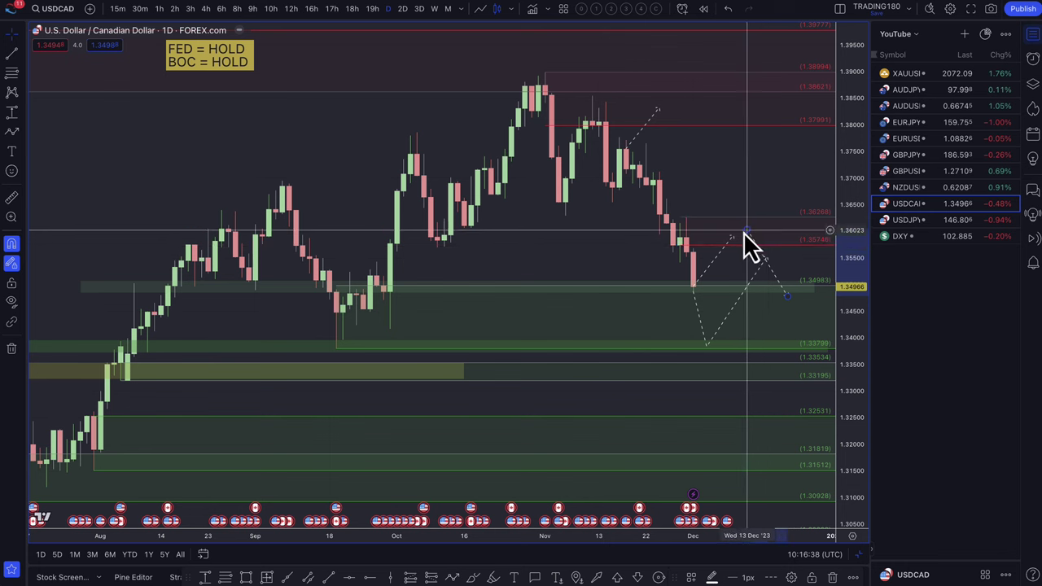
- Mark a higher USDCAD supply zone at 1.37771–1.36873 and raise the falling path's start to about 1.370 inside it
{"action": "left_click", "coordinate": [12, 73]}
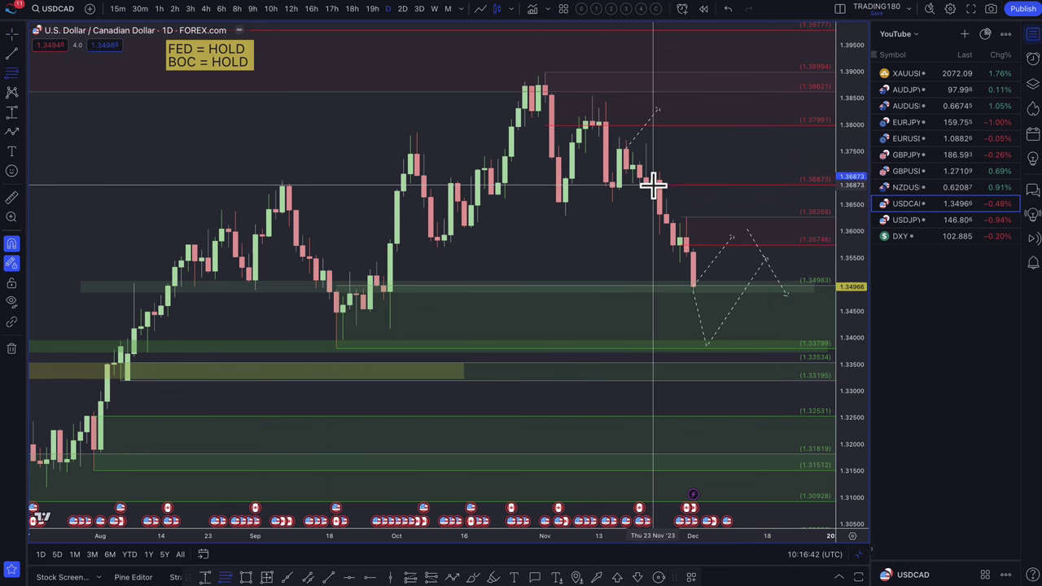
{"action": "left_click", "coordinate": [652, 185]}
{"action": "left_click", "coordinate": [620, 138]}
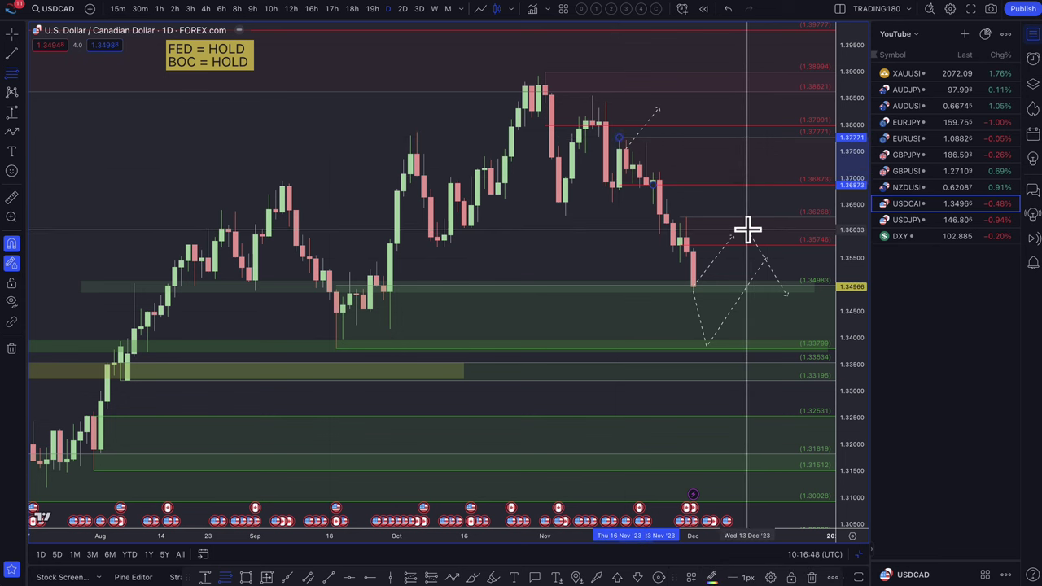
{"action": "left_click", "coordinate": [754, 176]}
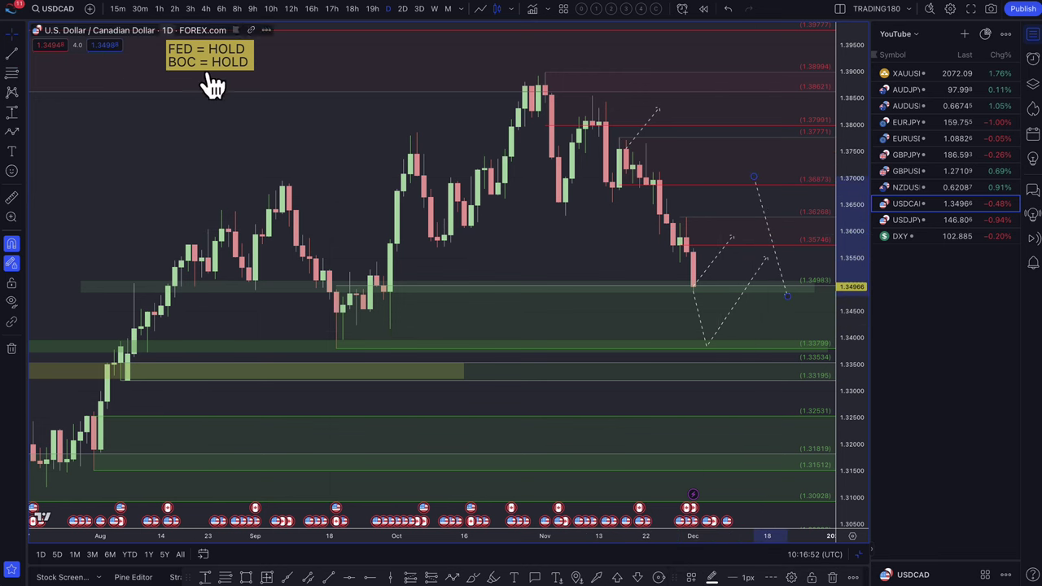
- Open the NZDUSD chart and delete the broken supply zone at 0.61323–0.60517 with the yellow bands near 0.612 and 0.606
{"action": "left_click", "coordinate": [927, 186]}
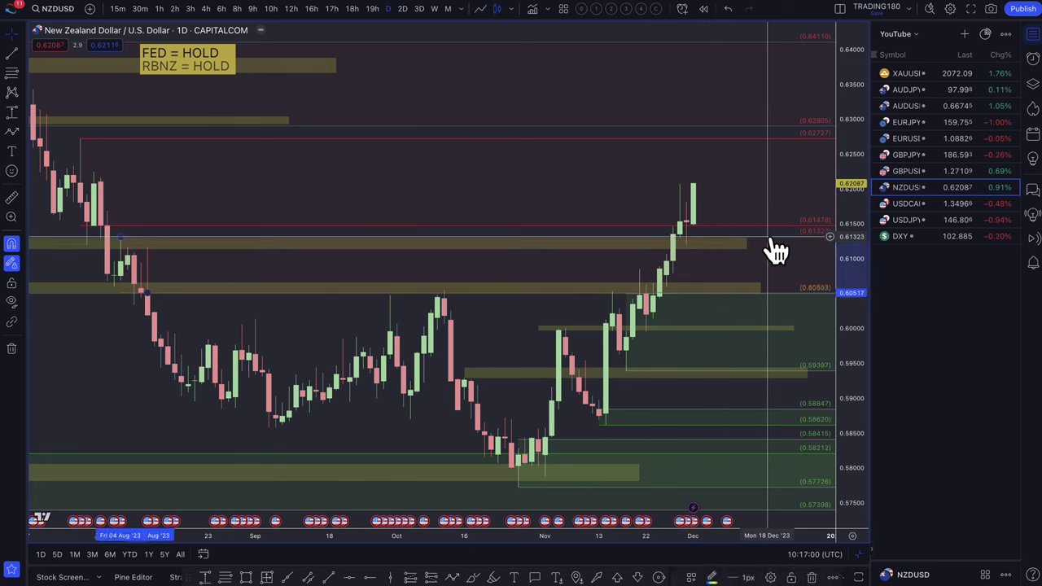
{"action": "left_click", "coordinate": [727, 244]}
{"action": "key", "text": "Delete"}
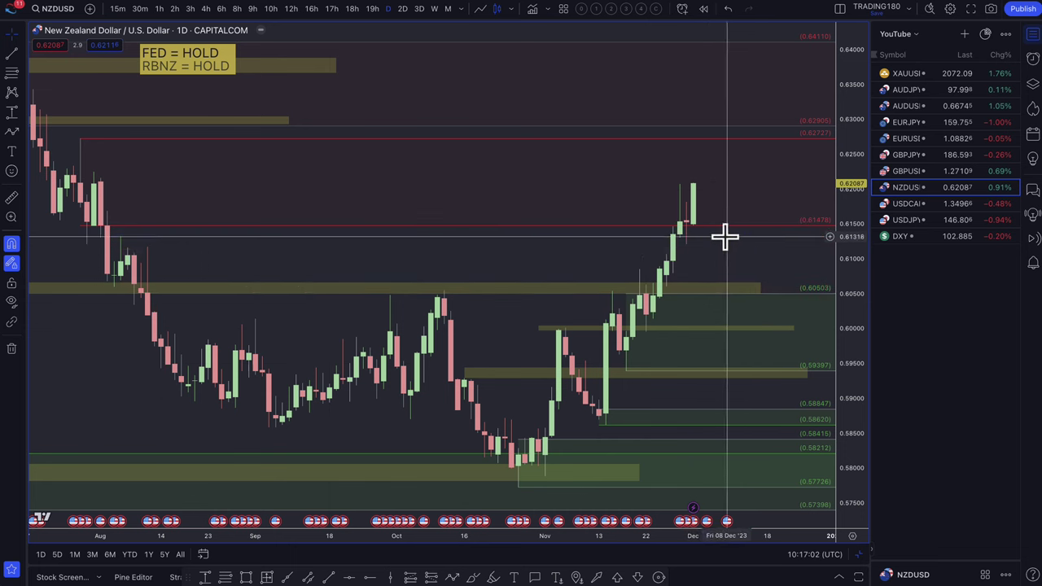
{"action": "left_click", "coordinate": [694, 286]}
{"action": "key", "text": "Delete"}
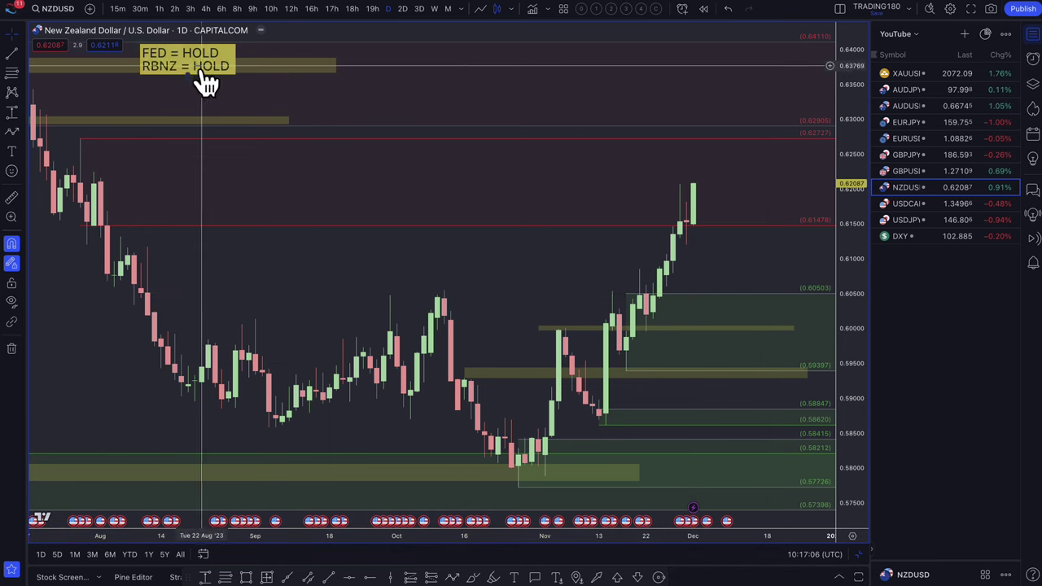
- Draw a projected NZDUSD path from the latest candle down to about 0.604 and back up to about 0.612
{"action": "scroll", "coordinate": [526, 228], "scroll_direction": "down", "scroll_amount": 2}
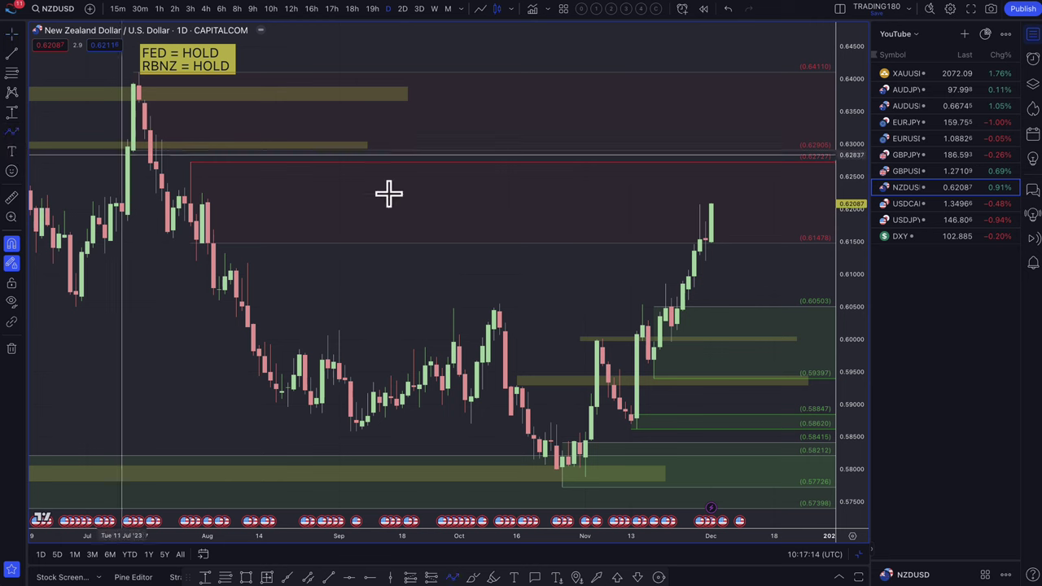
{"action": "left_click", "coordinate": [711, 240]}
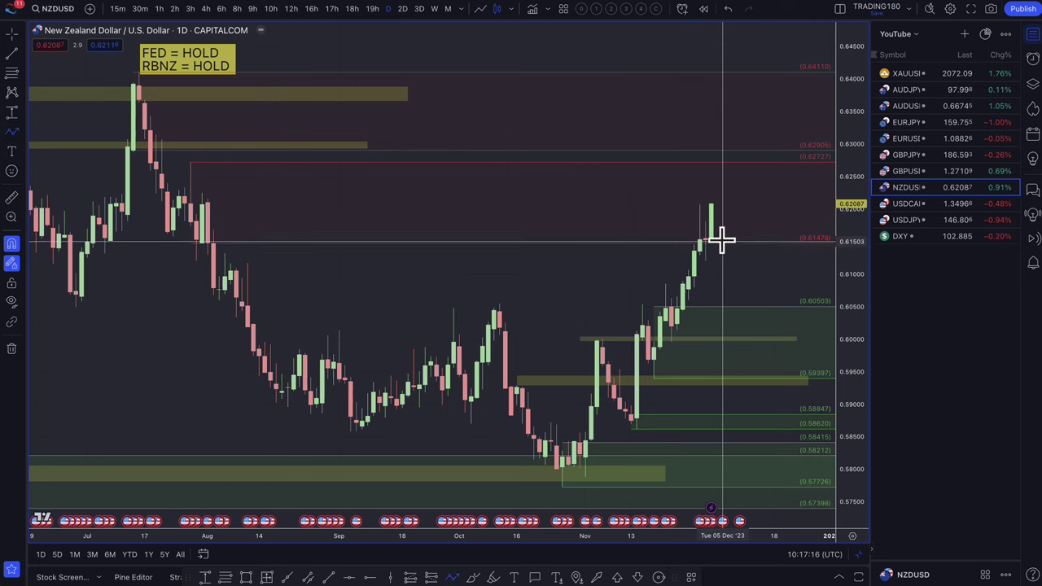
{"action": "left_click", "coordinate": [716, 204]}
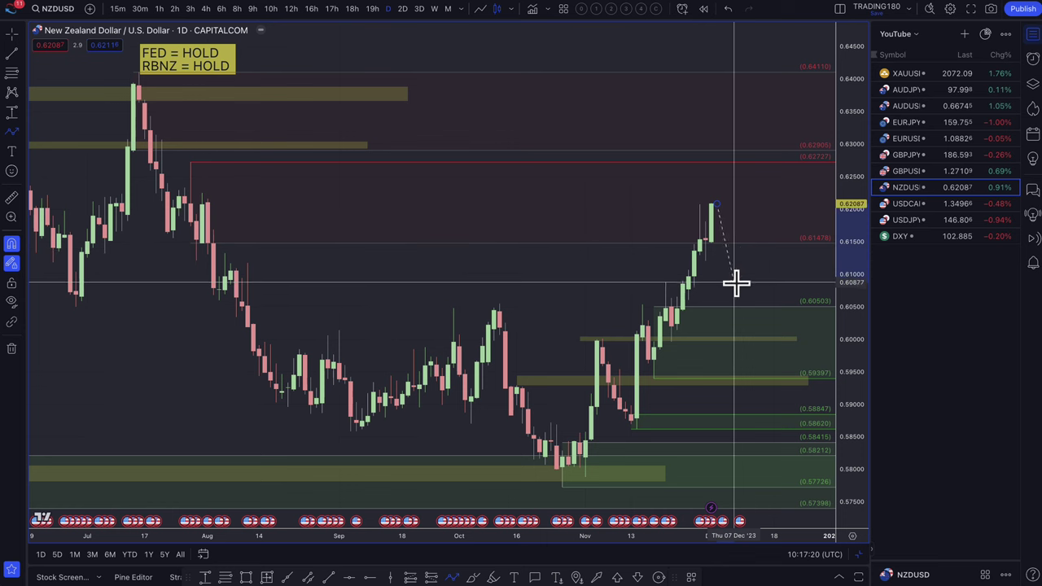
{"action": "left_click", "coordinate": [739, 310]}
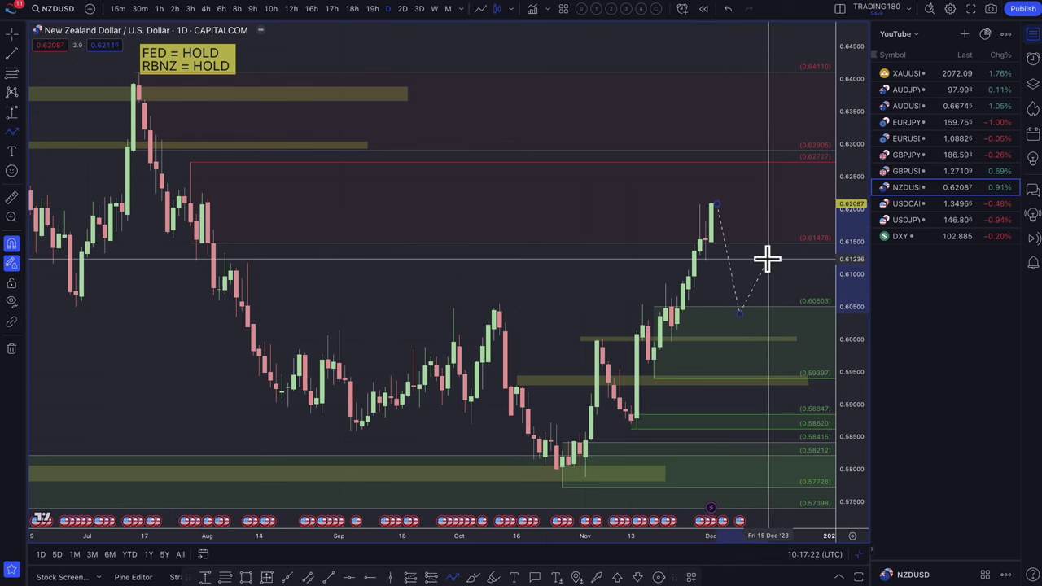
{"action": "left_click", "coordinate": [767, 258]}
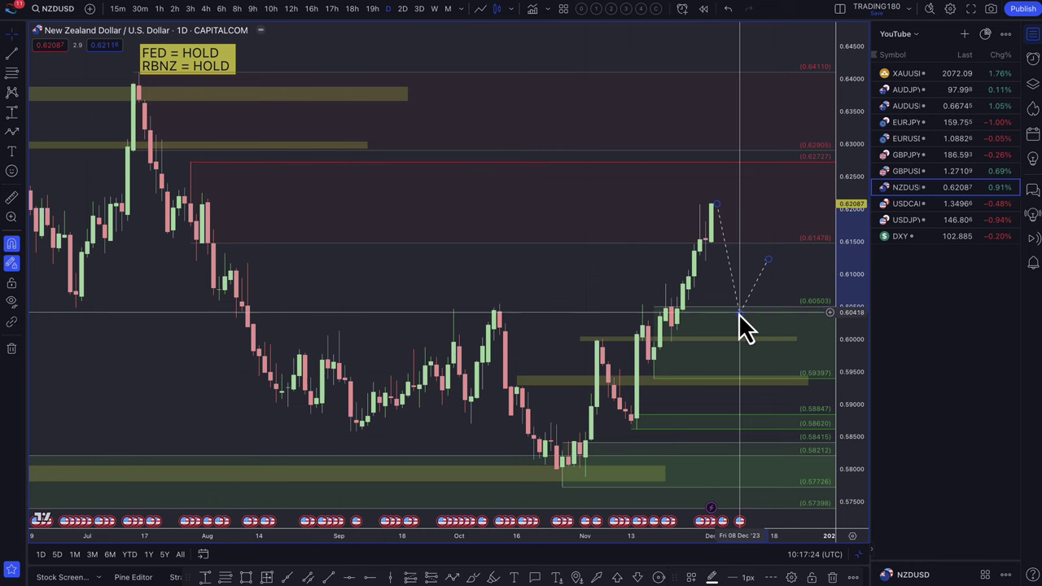
- Adjust the NZDUSD path to start at the latest candle's close and turn at about 0.6045 on 11 December
{"action": "scroll", "coordinate": [486, 193], "scroll_direction": "up", "scroll_amount": 5}
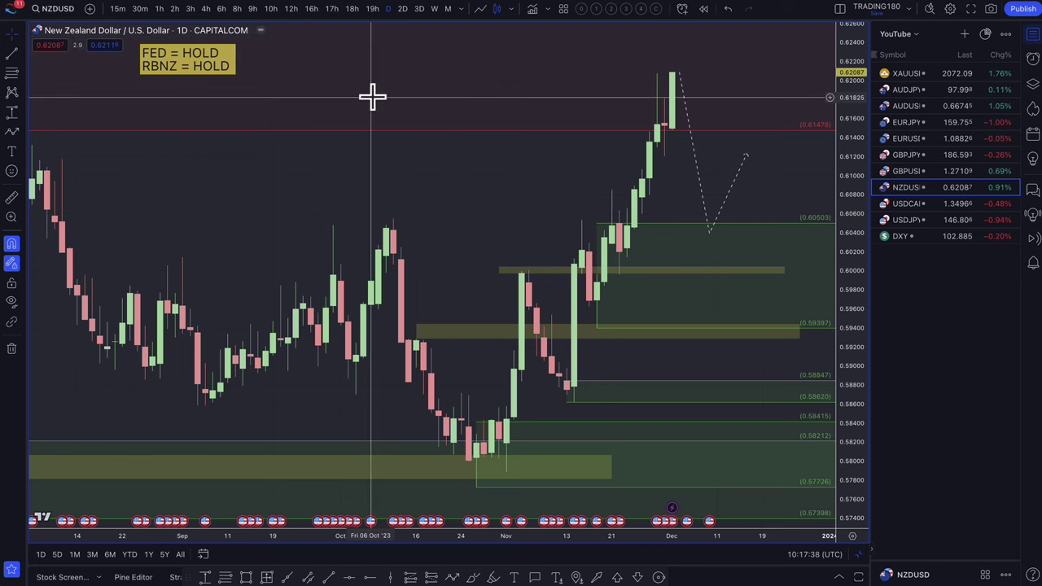
{"action": "left_click", "coordinate": [672, 74]}
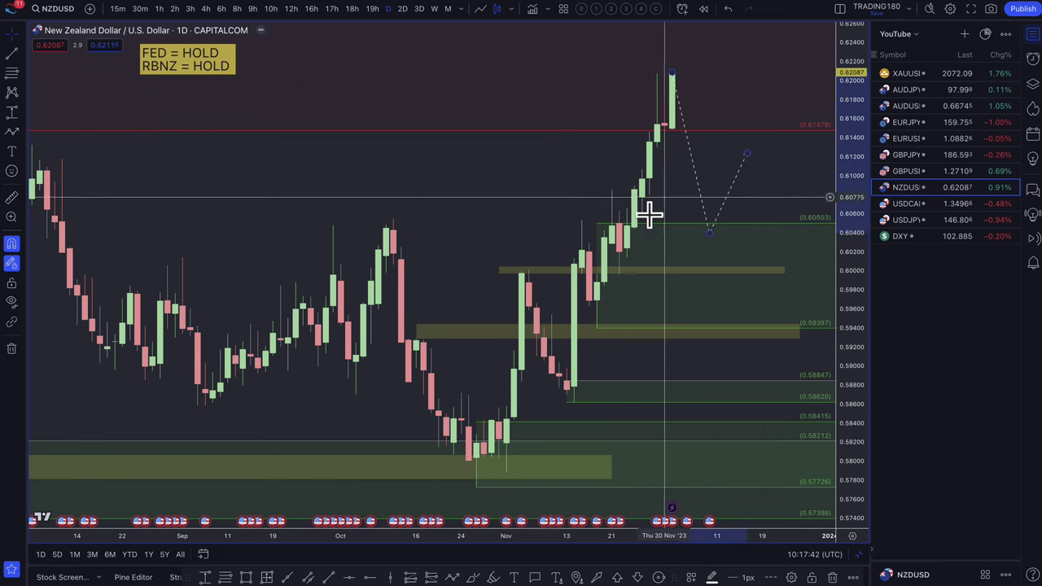
{"action": "left_click_drag", "start_coordinate": [709, 236], "coordinate": [720, 229]}
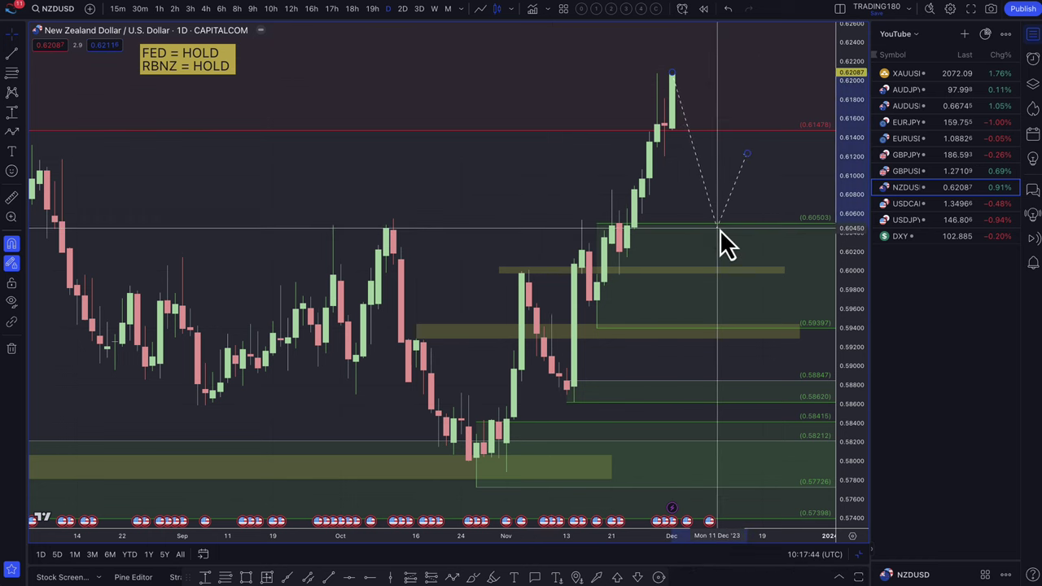
- Draw a thin rectangle over the NZDUSD highs at 0.60513–0.60393, spanning 13 September to 21 December
{"action": "scroll", "coordinate": [625, 240], "scroll_direction": "down", "scroll_amount": 1}
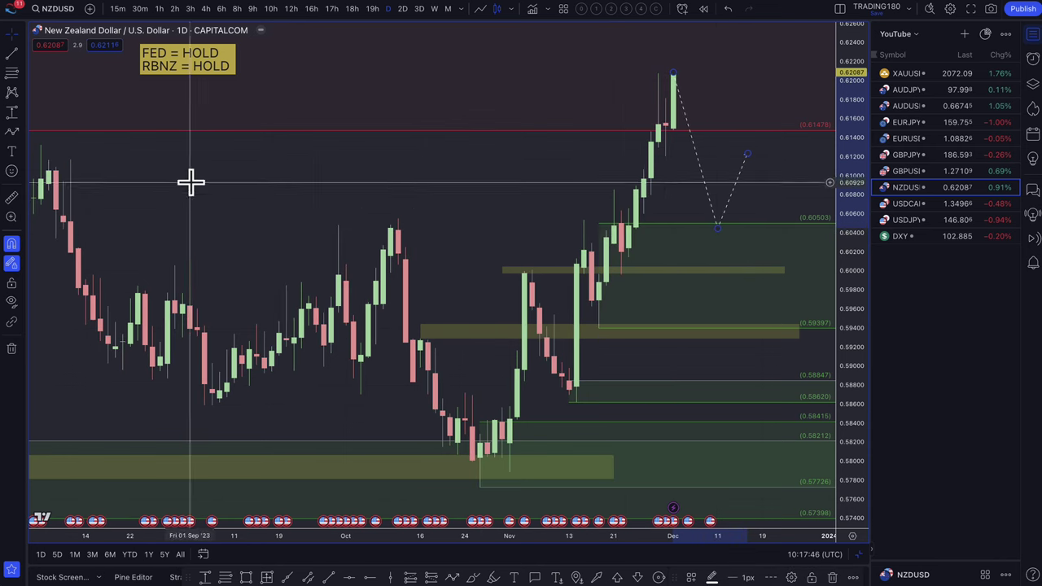
{"action": "left_click", "coordinate": [246, 577]}
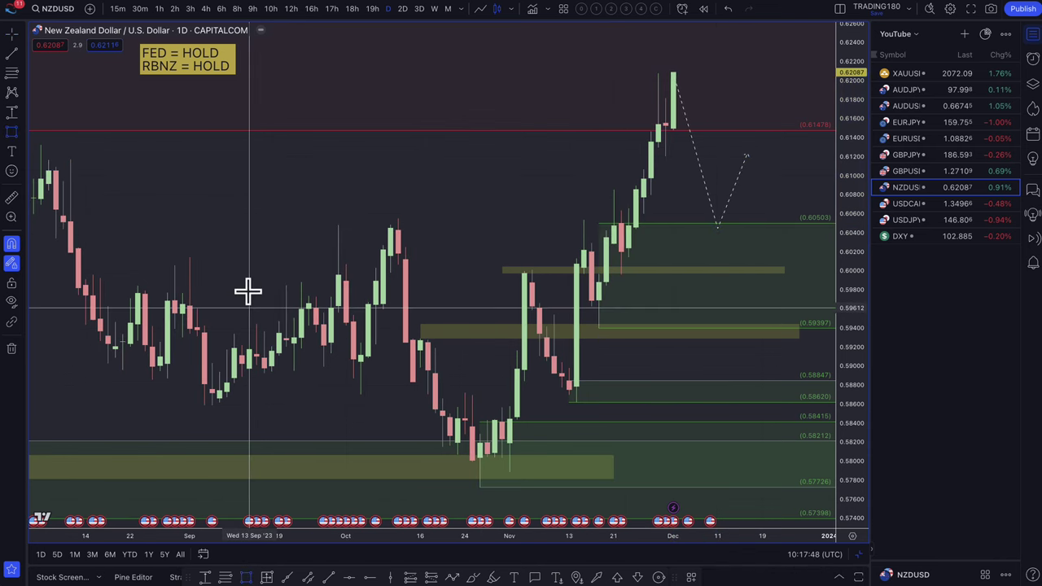
{"action": "mouse_move", "coordinate": [249, 222]}
{"action": "left_mouse_down"}
{"action": "mouse_move", "coordinate": [758, 252]}
{"action": "mouse_move", "coordinate": [779, 234]}
{"action": "left_mouse_up"}
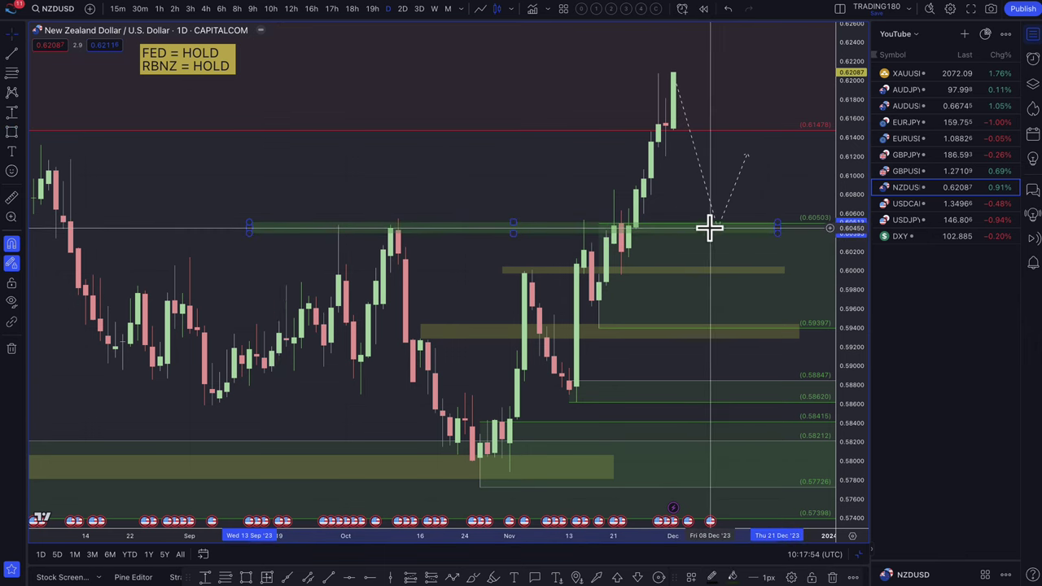
- Draw a rectangle from the NZDUSD June highs, 12 June to 28 December, and position it at 0.62437–0.62279
{"action": "scroll", "coordinate": [584, 197], "scroll_direction": "down", "scroll_amount": 3}
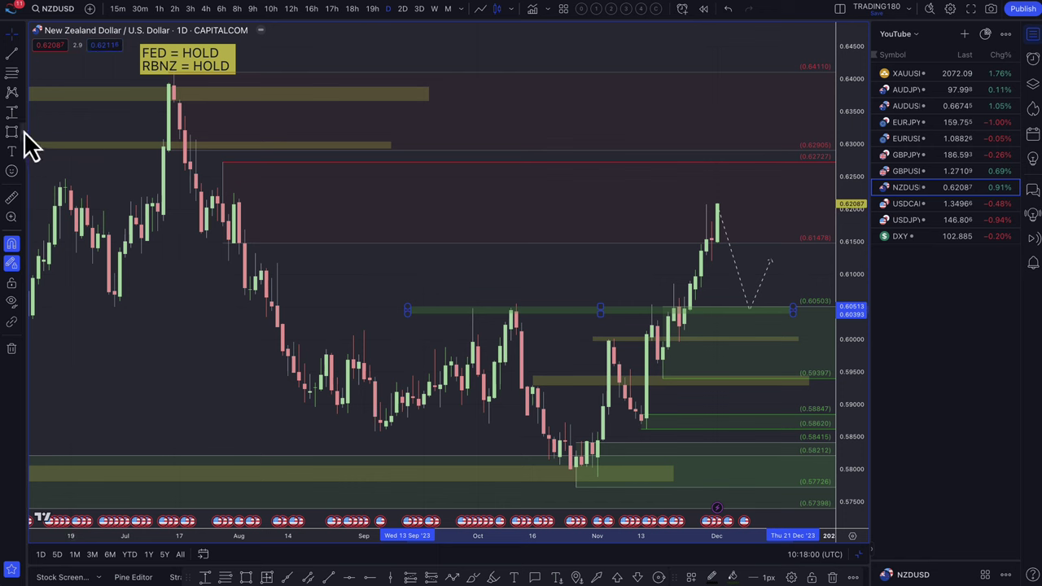
{"action": "left_click", "coordinate": [454, 576]}
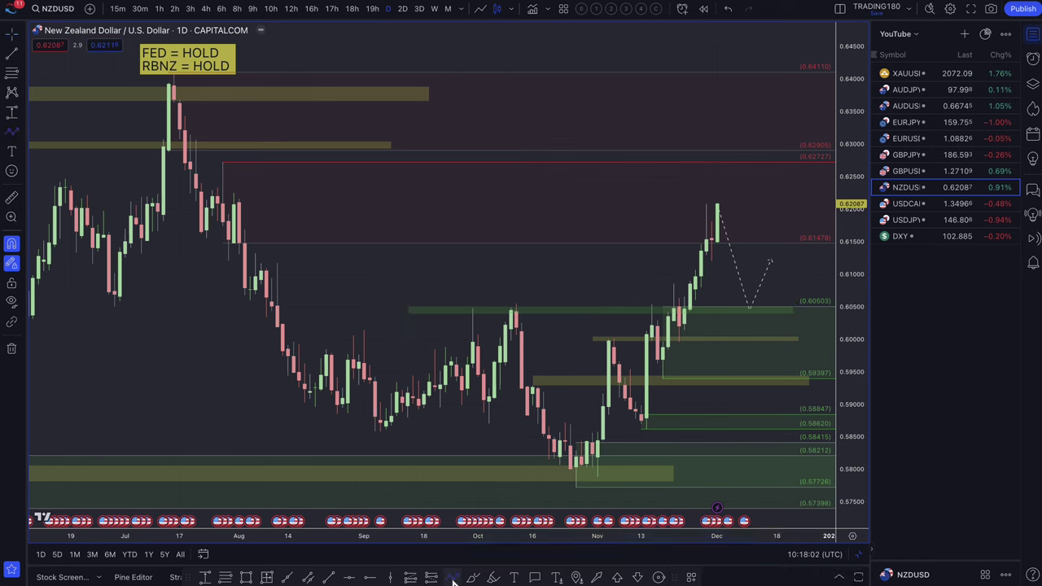
{"action": "scroll", "coordinate": [716, 195], "scroll_direction": "down", "scroll_amount": 4}
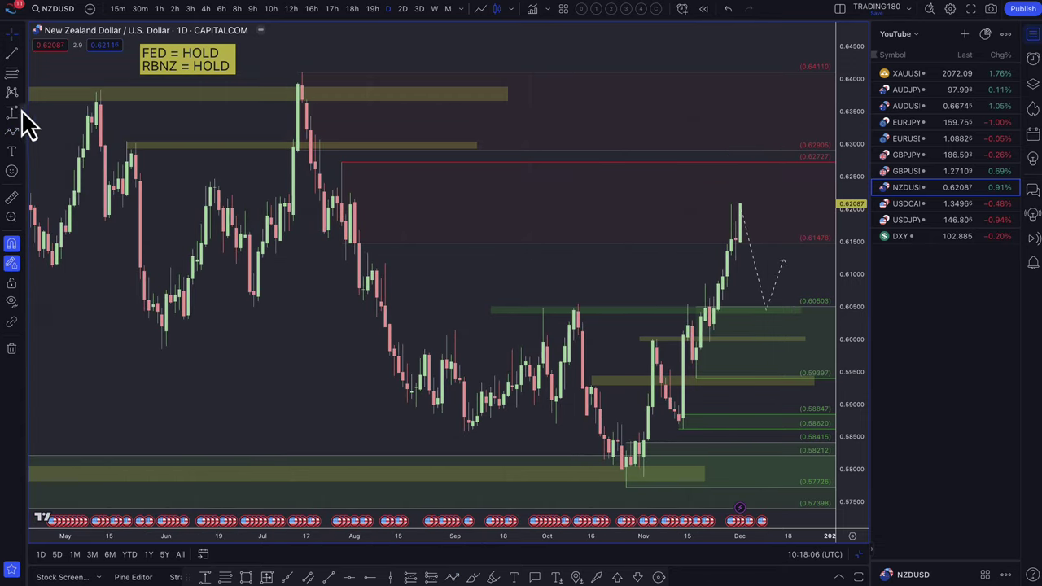
{"action": "left_click", "coordinate": [246, 577]}
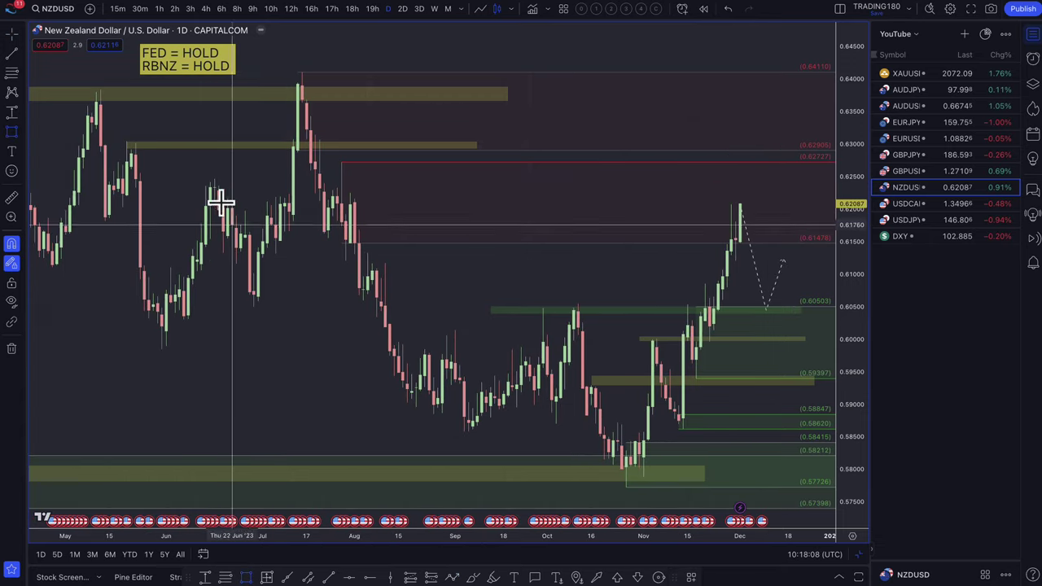
{"action": "left_click_drag", "start_coordinate": [196, 184], "coordinate": [822, 193]}
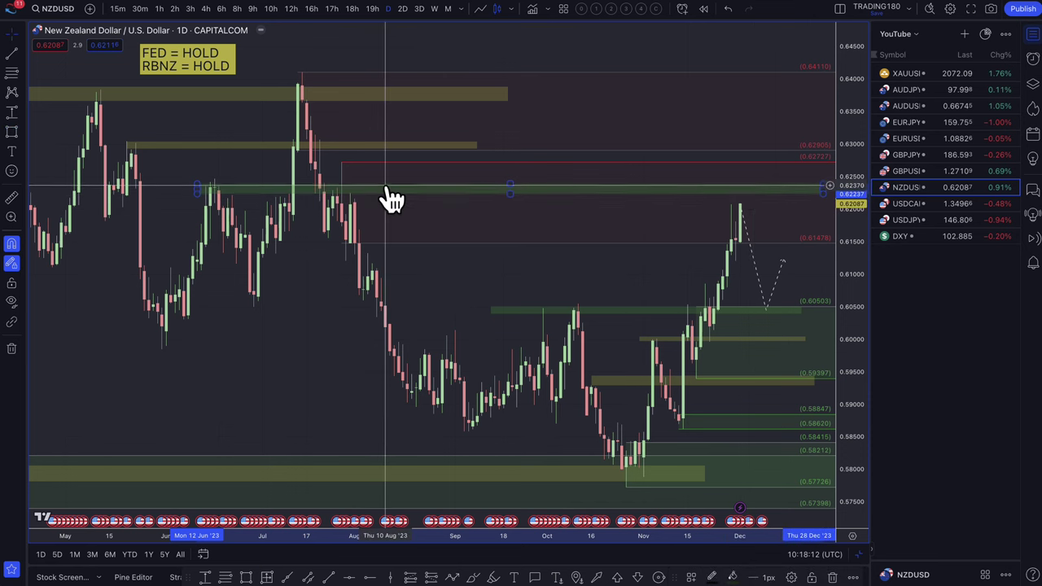
{"action": "left_click_drag", "start_coordinate": [385, 186], "coordinate": [385, 179]}
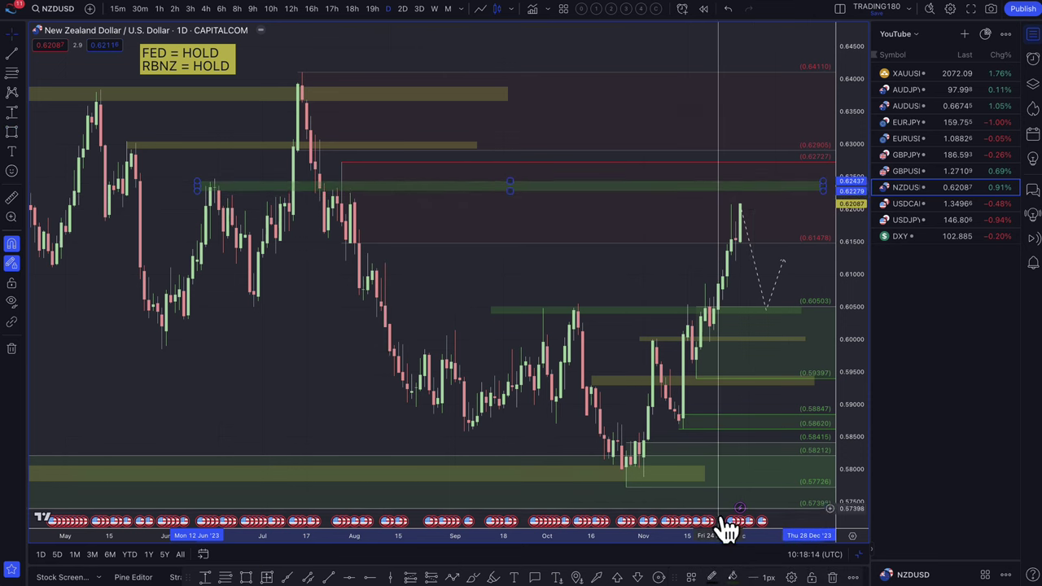
- Apply the 5. S/R template to the June-high rectangle and extend its lower edge down to about 0.621
{"action": "left_click", "coordinate": [692, 577]}
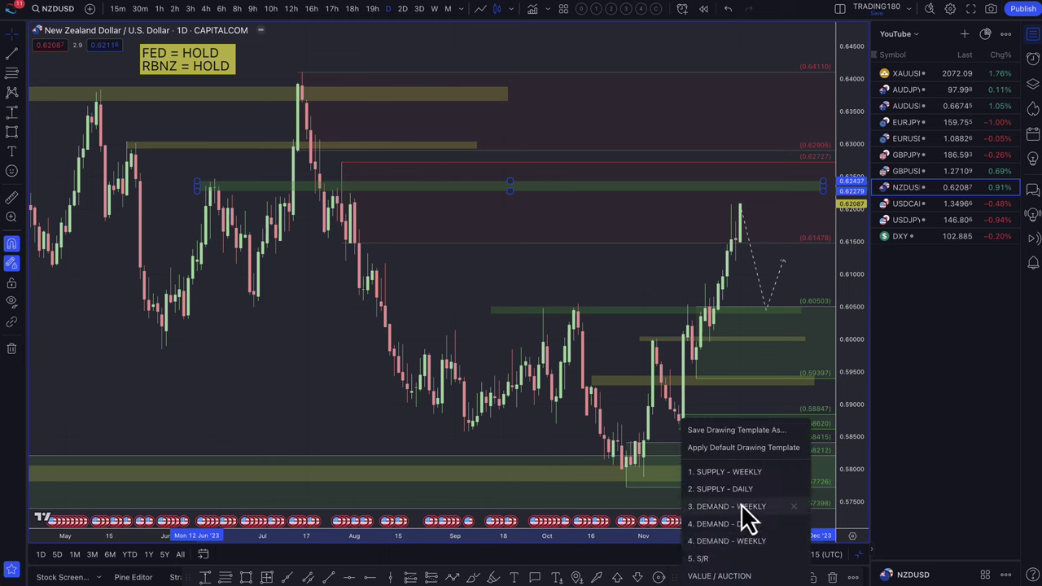
{"action": "left_click", "coordinate": [735, 560]}
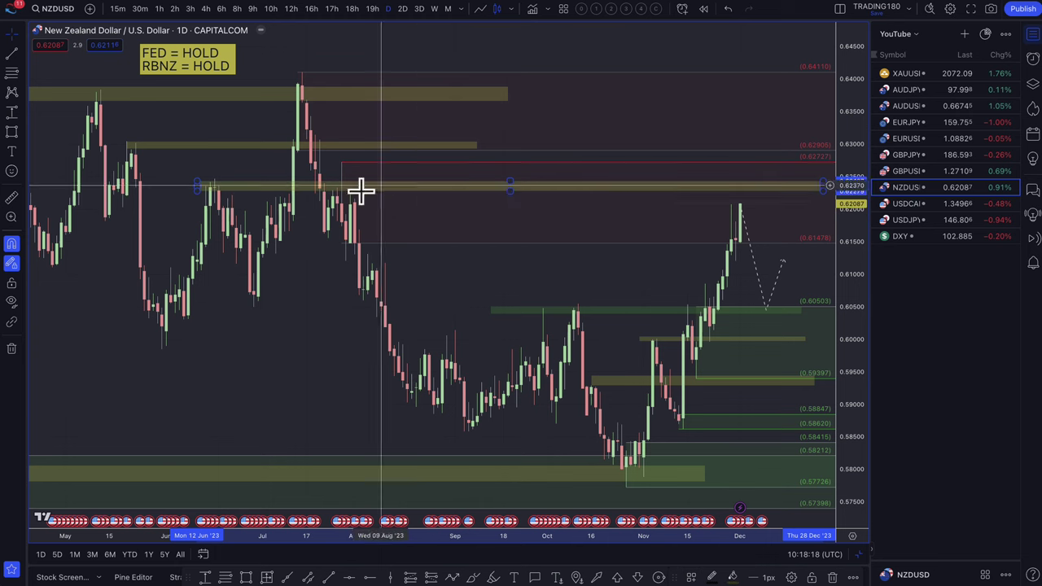
{"action": "scroll", "coordinate": [412, 204], "scroll_direction": "down", "scroll_amount": 2}
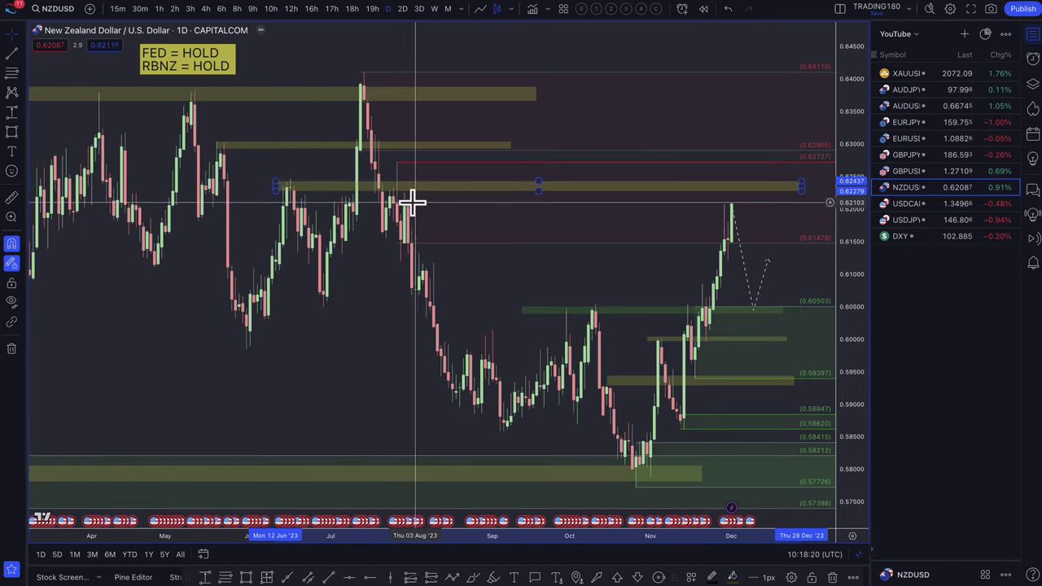
{"action": "scroll", "coordinate": [417, 202], "scroll_direction": "up", "scroll_amount": 1}
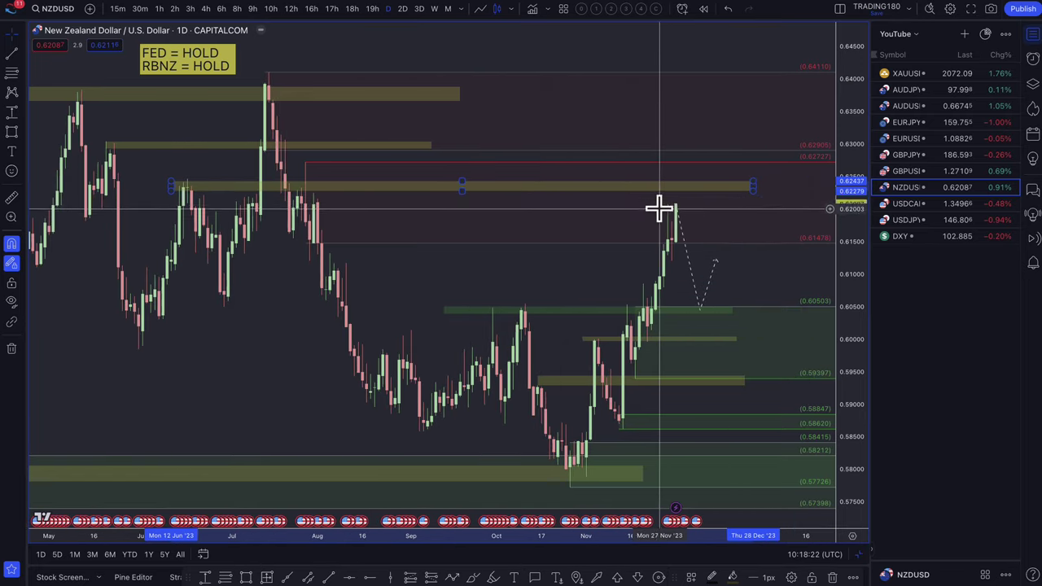
{"action": "left_click_drag", "start_coordinate": [462, 192], "coordinate": [462, 201]}
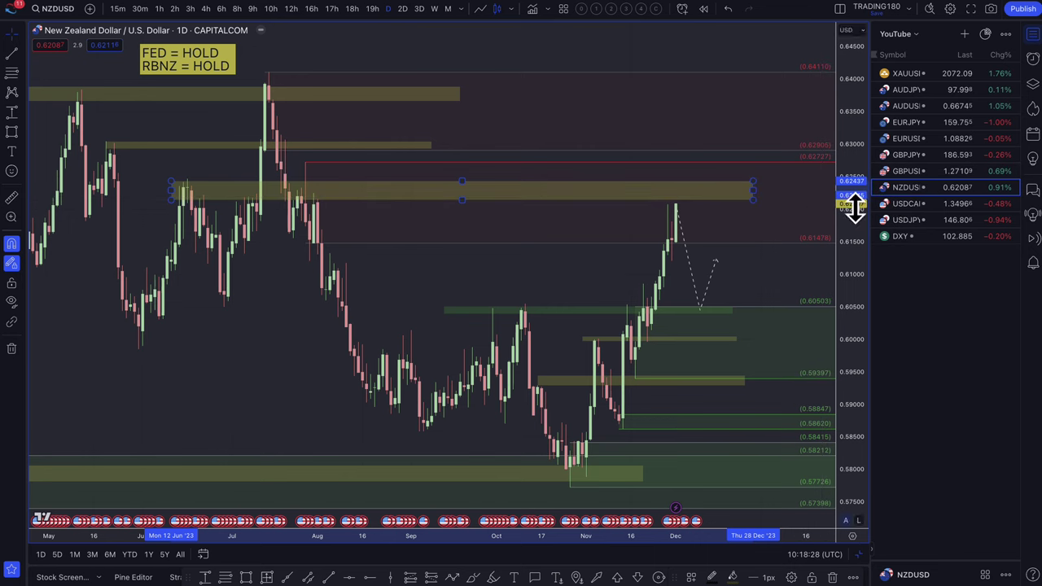
- Open the GBPUSD daily chart and delete the broken supply zone whose lower edge lies at about 1.259
{"action": "left_click", "coordinate": [926, 171]}
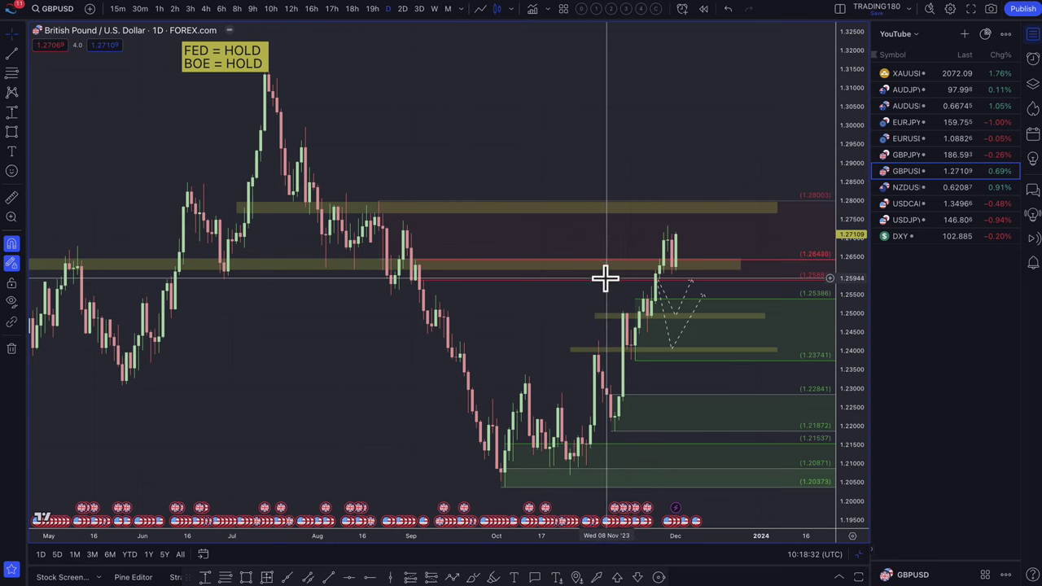
{"action": "left_click", "coordinate": [743, 289]}
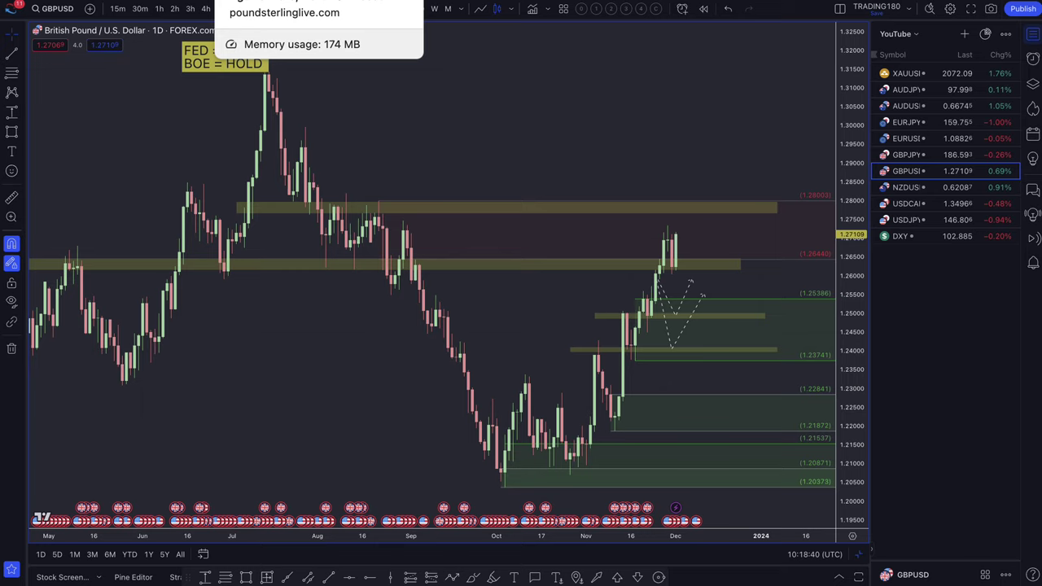
- Switch to the Pound Sterling Live article on receding rate cut bets and highlight its full headline
{"action": "left_click", "coordinate": [277, 1]}
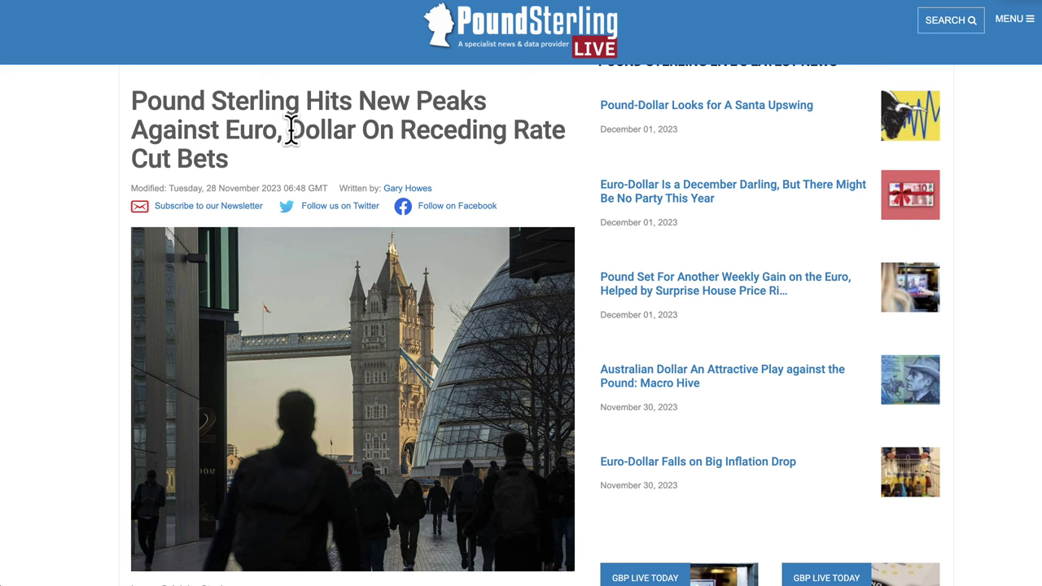
{"action": "left_click_drag", "start_coordinate": [291, 130], "coordinate": [471, 127]}
{"action": "left_click", "coordinate": [470, 128]}
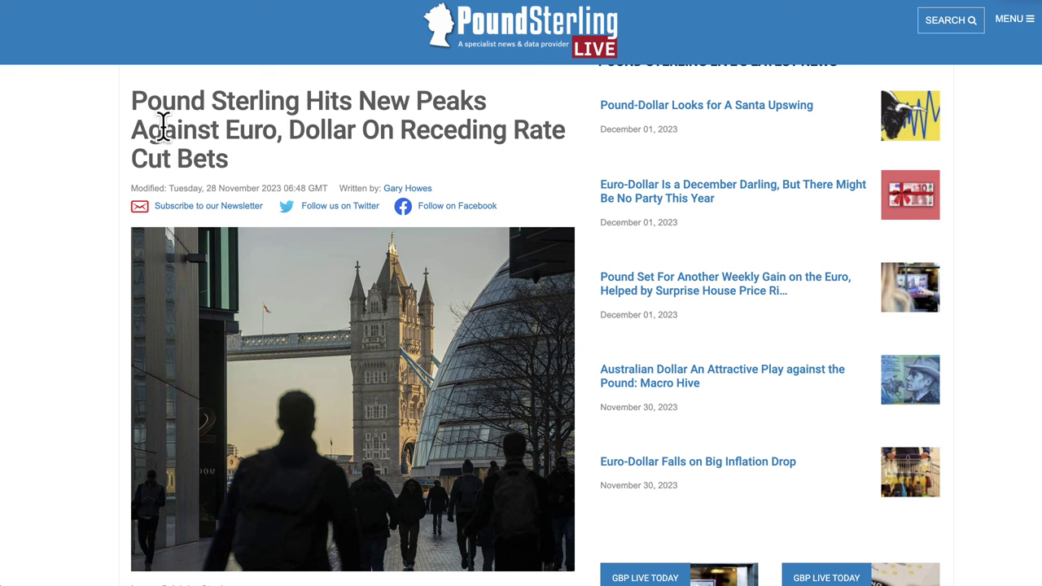
{"action": "left_click_drag", "start_coordinate": [136, 102], "coordinate": [560, 153]}
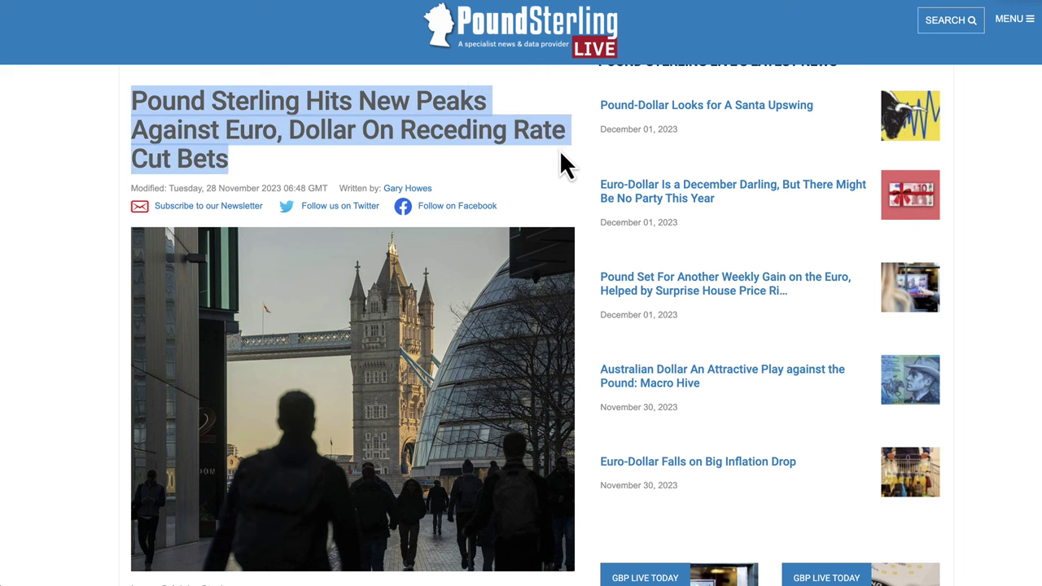
- Find the UK Bank Rate market profile graph in the article, dismissing the forecast pop-up, and view the image enlarged in its own tab
{"action": "scroll", "coordinate": [551, 268], "scroll_direction": "down", "scroll_amount": 15}
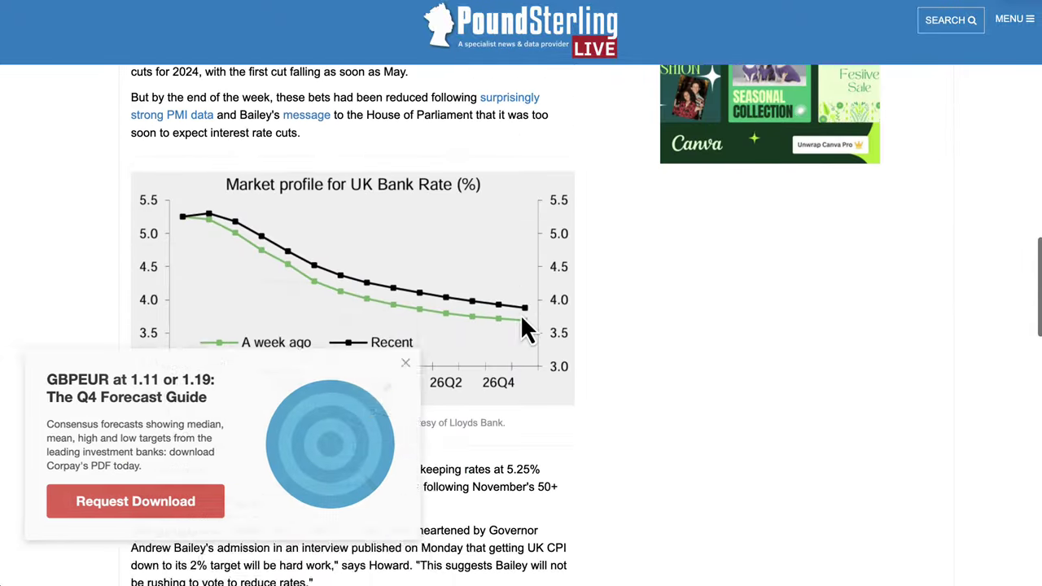
{"action": "left_click", "coordinate": [411, 361]}
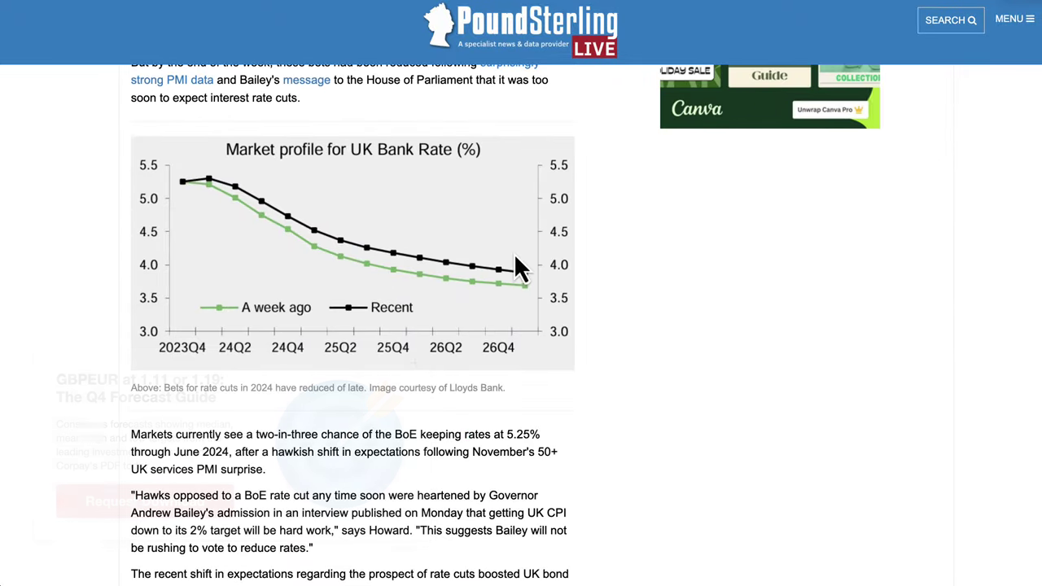
{"action": "scroll", "coordinate": [442, 267], "scroll_direction": "up", "scroll_amount": 1}
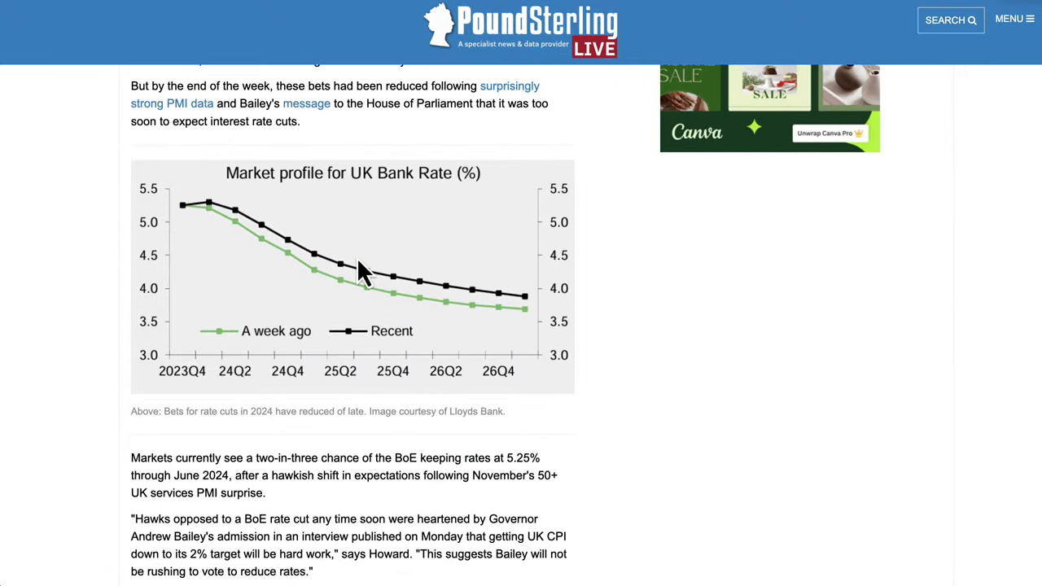
{"action": "right_click", "coordinate": [358, 260]}
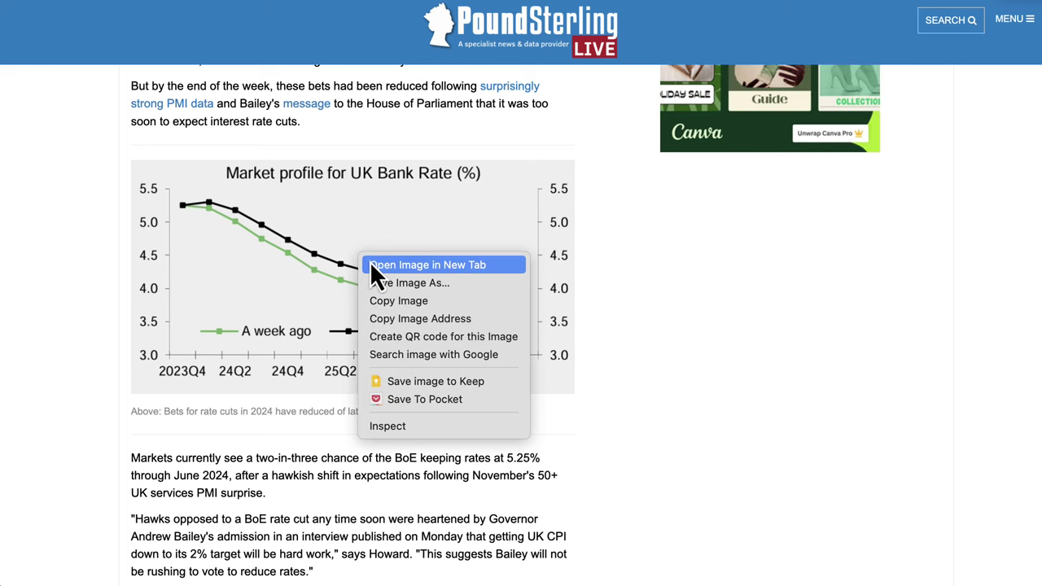
{"action": "left_click", "coordinate": [300, 168]}
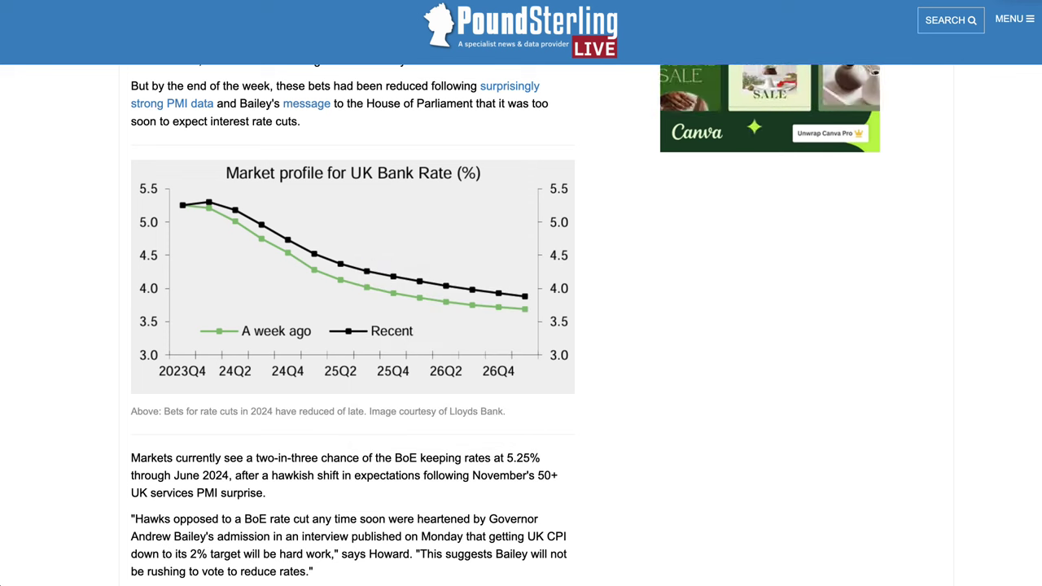
{"action": "key", "text": "ctrl+Tab"}
{"action": "key", "text": "ctrl+plus"}
{"action": "key", "text": "ctrl+plus"}
{"action": "key", "text": "ctrl+plus"}
{"action": "key", "text": "ctrl+plus"}
{"action": "key", "text": "ctrl+plus"}
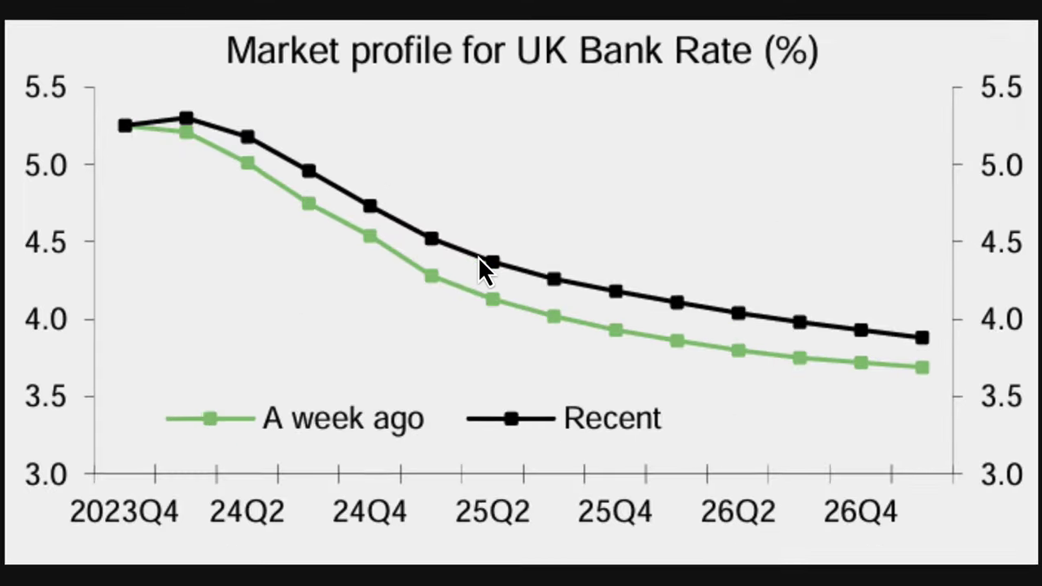
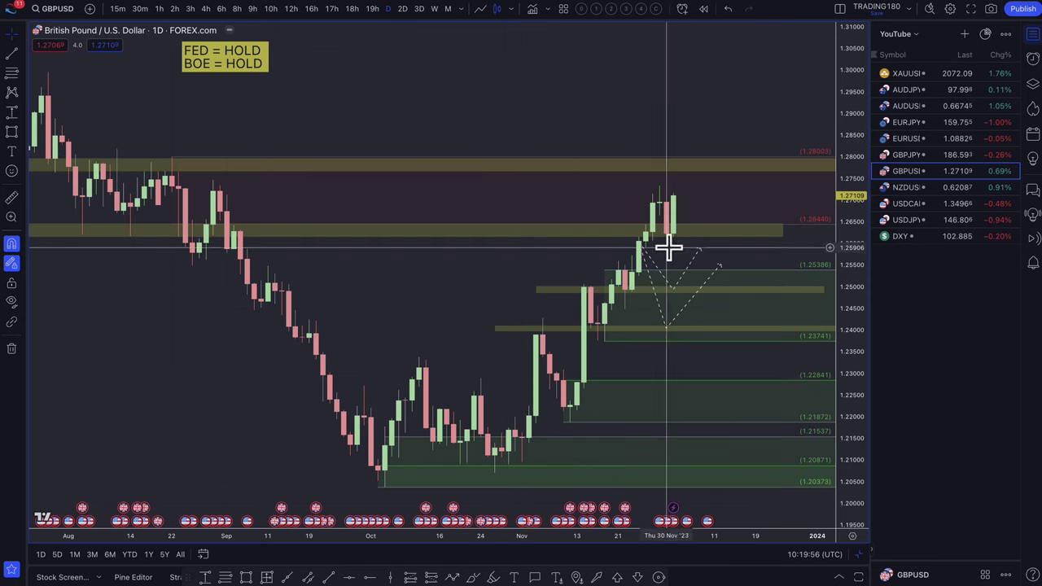
- Back on the GBPUSD chart, rework the projected path to start at the latest close, dip to about 1.252 and end at about 1.277
{"action": "mouse_move", "coordinate": [681, 263]}
{"action": "left_mouse_down"}
{"action": "mouse_move", "coordinate": [693, 276]}
{"action": "mouse_move", "coordinate": [732, 252]}
{"action": "mouse_move", "coordinate": [733, 238]}
{"action": "left_mouse_up"}
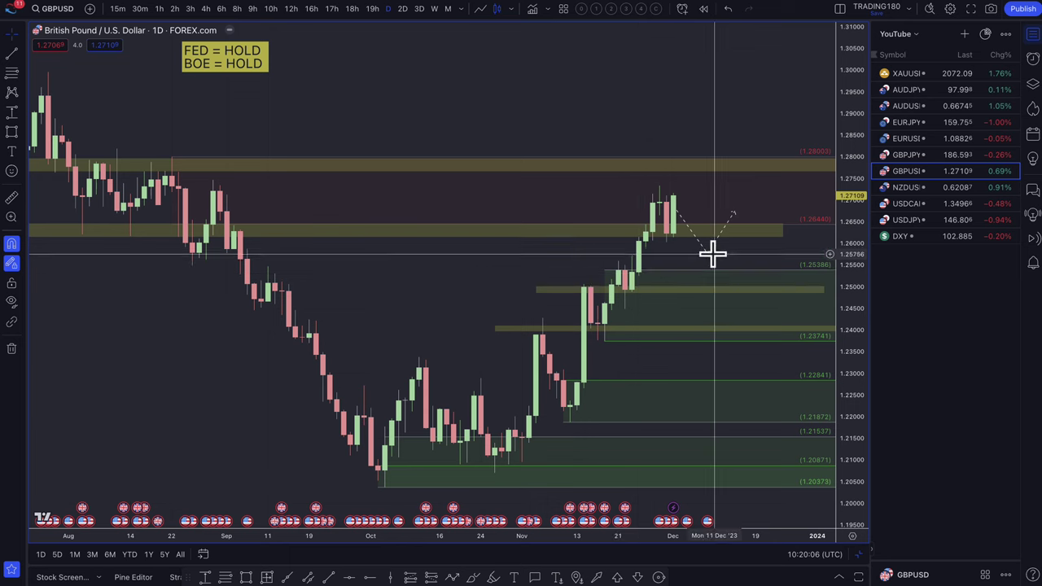
{"action": "left_click_drag", "start_coordinate": [707, 253], "coordinate": [696, 281]}
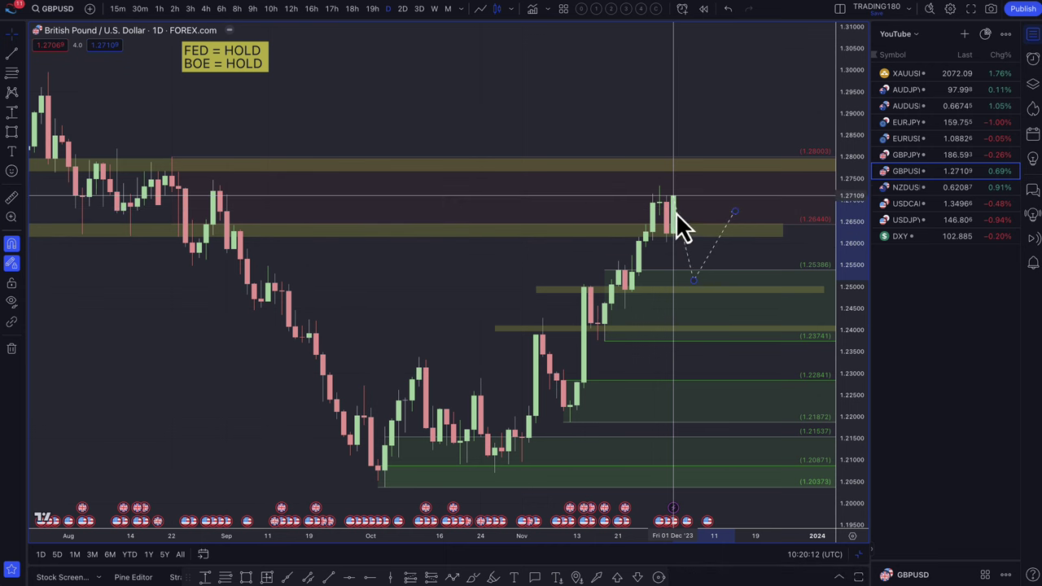
{"action": "left_click_drag", "start_coordinate": [734, 213], "coordinate": [756, 168]}
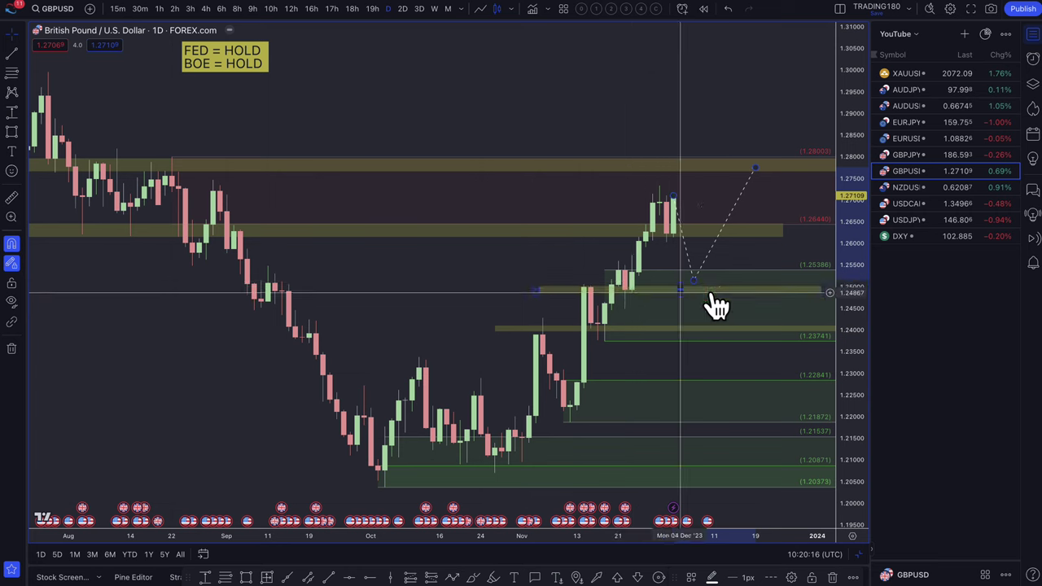
{"action": "left_click_drag", "start_coordinate": [693, 281], "coordinate": [698, 281]}
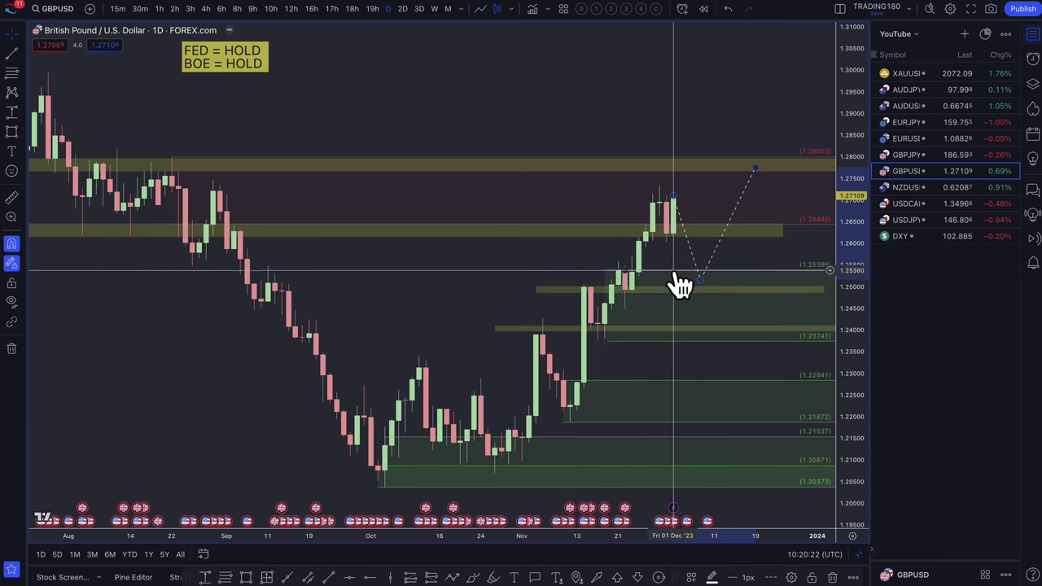
- Set the GBPUSD path's turn at about 1.2535 on 6 December and its end at about 1.271 on 11 December
{"action": "scroll", "coordinate": [689, 279], "scroll_direction": "down", "scroll_amount": 1}
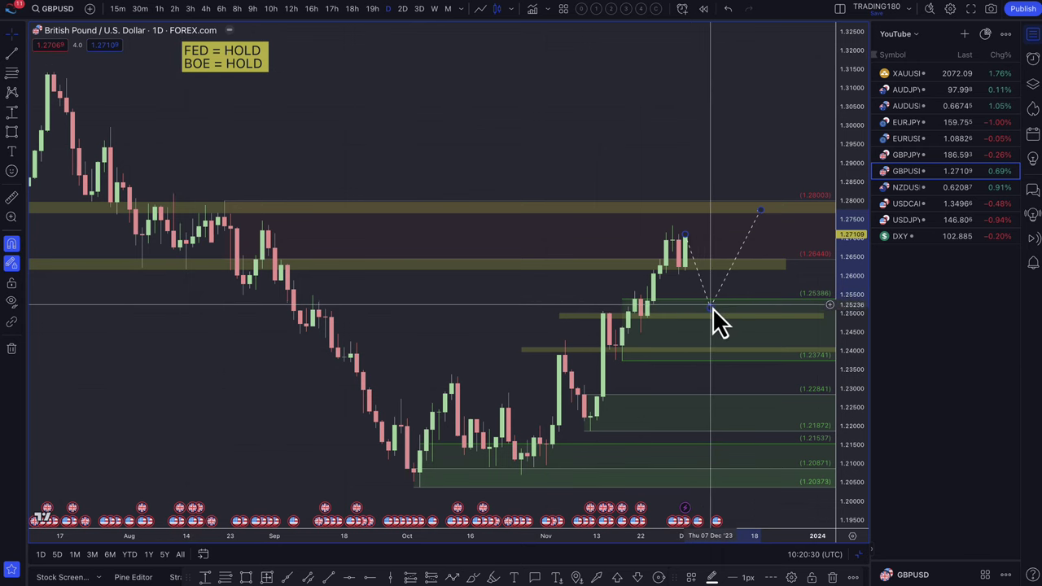
{"action": "left_click_drag", "start_coordinate": [712, 308], "coordinate": [707, 302]}
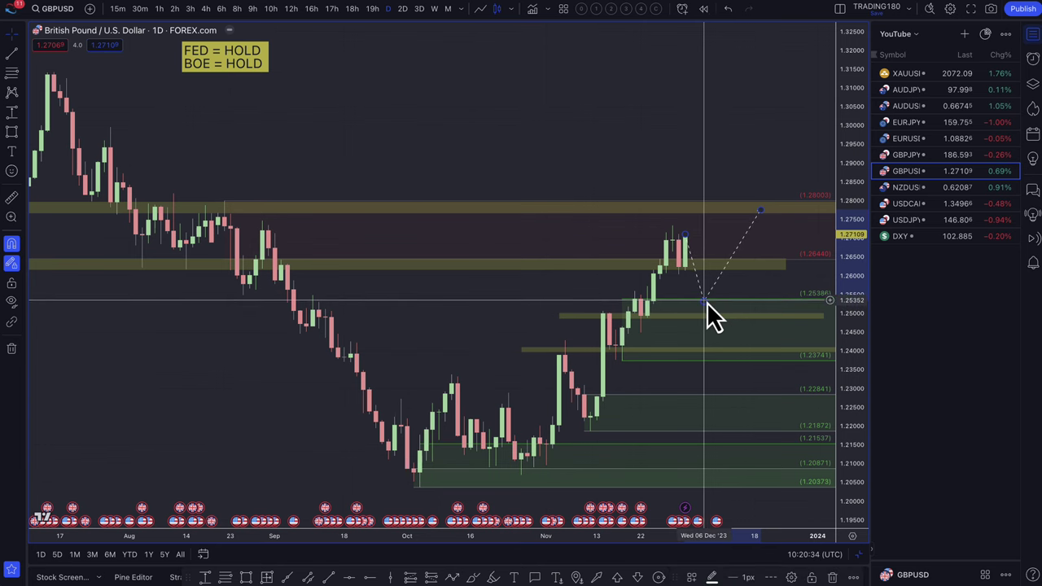
{"action": "scroll", "coordinate": [707, 302], "scroll_direction": "up", "scroll_amount": 3}
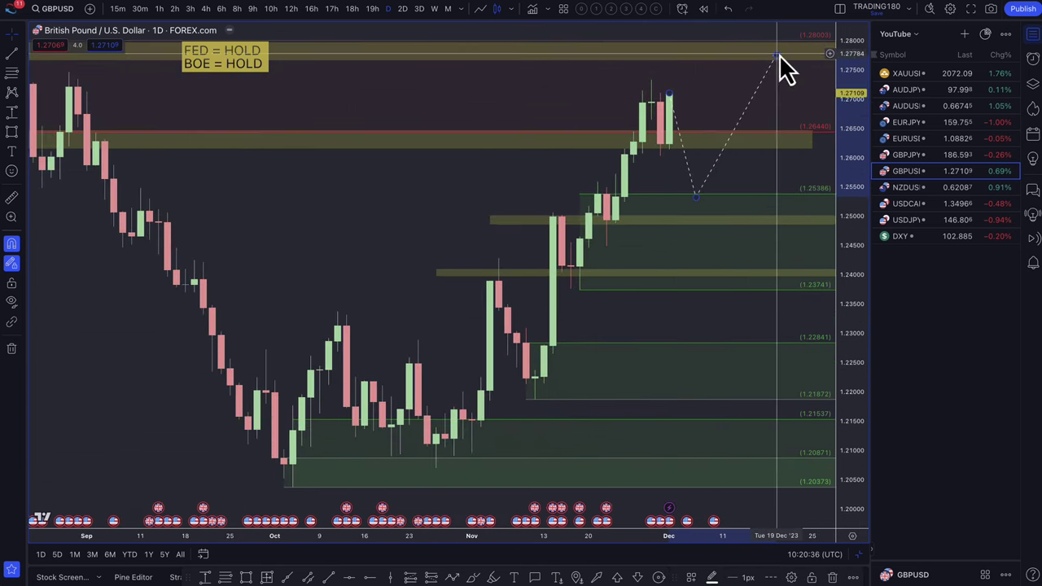
{"action": "mouse_move", "coordinate": [777, 56]}
{"action": "left_mouse_down"}
{"action": "mouse_move", "coordinate": [732, 98]}
{"action": "mouse_move", "coordinate": [723, 91]}
{"action": "left_mouse_up"}
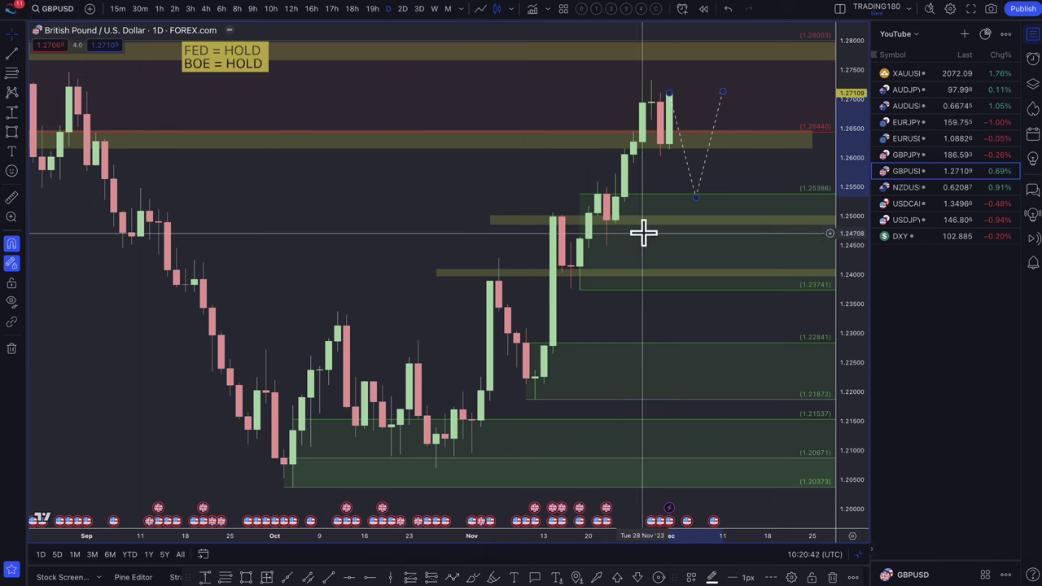
{"action": "scroll", "coordinate": [693, 223], "scroll_direction": "down", "scroll_amount": 2}
{"action": "scroll", "coordinate": [678, 142], "scroll_direction": "down", "scroll_amount": 3}
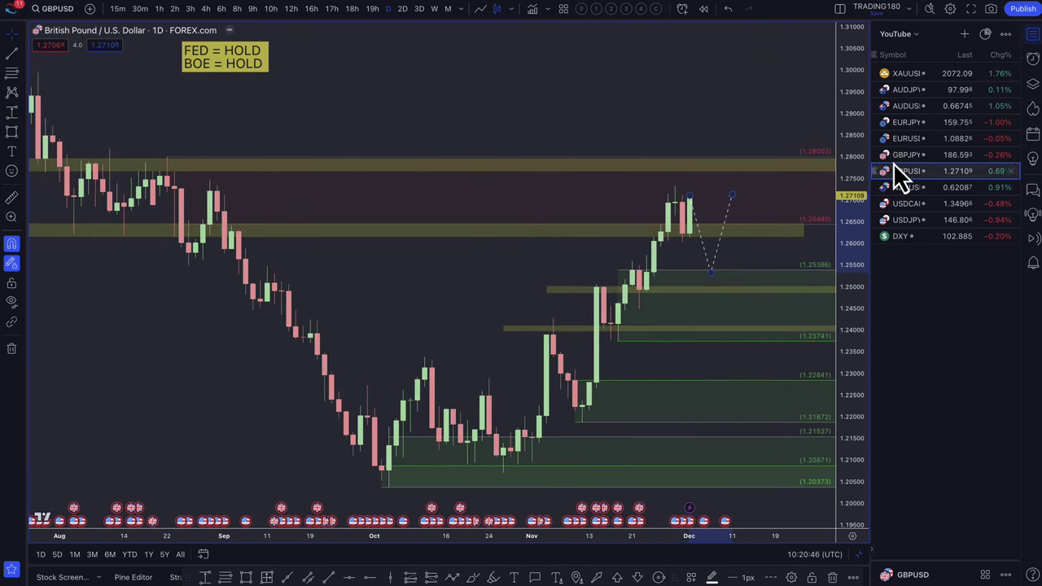
- Open the GBPJPY chart and raise the upper edge of the demand zone starting on 8 November to 186.469
{"action": "left_click", "coordinate": [918, 154]}
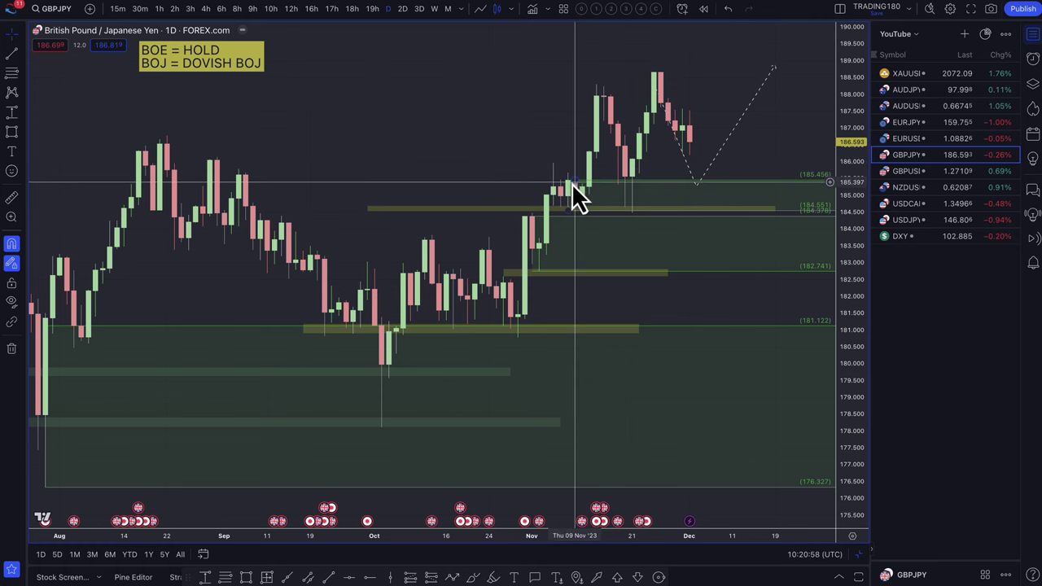
{"action": "left_click_drag", "start_coordinate": [573, 184], "coordinate": [625, 155]}
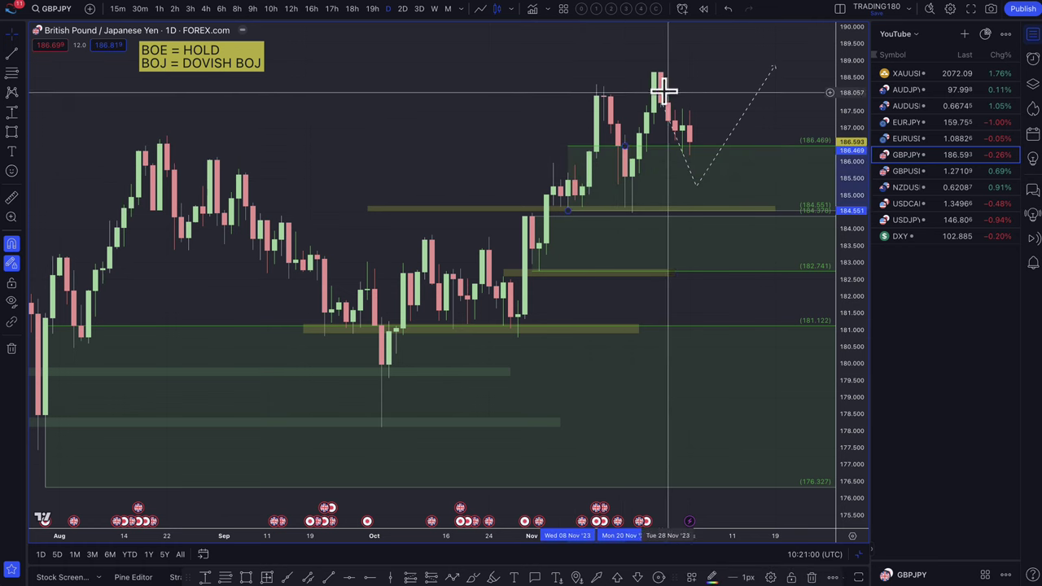
{"action": "left_click", "coordinate": [684, 155]}
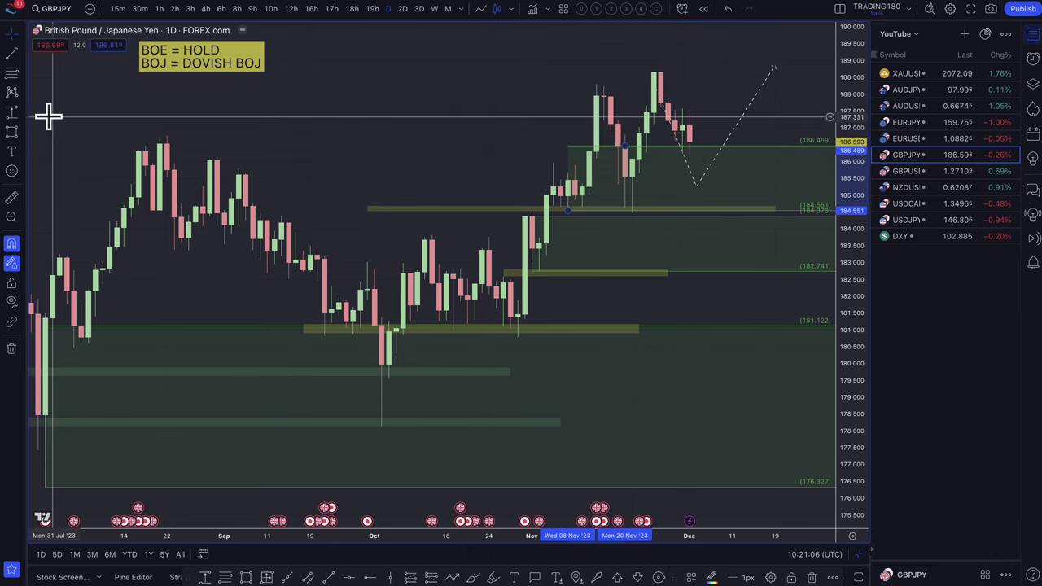
- Draw a thin yellow rectangle along the GBPJPY August highs at 186.751–186.445, spanning 14 August to 13 December
{"action": "left_click", "coordinate": [11, 132]}
{"action": "mouse_move", "coordinate": [119, 136]}
{"action": "left_mouse_down"}
{"action": "mouse_move", "coordinate": [500, 172]}
{"action": "mouse_move", "coordinate": [728, 168]}
{"action": "mouse_move", "coordinate": [746, 154]}
{"action": "left_mouse_up"}
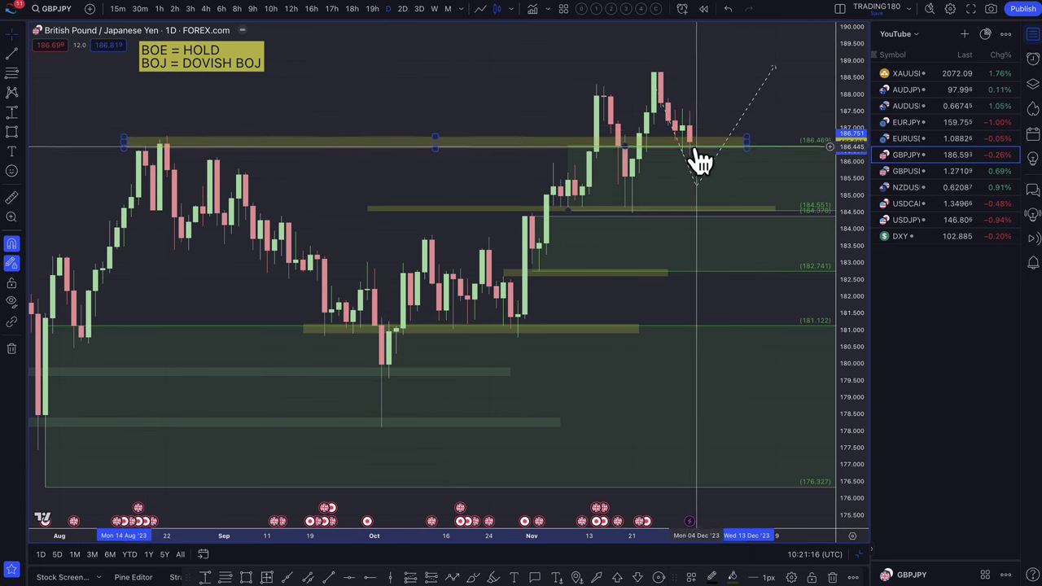
- Move the GBPJPY path to start at the latest close and set its low turn at about 184.4 on 7 December
{"action": "mouse_move", "coordinate": [696, 179]}
{"action": "left_mouse_down"}
{"action": "mouse_move", "coordinate": [725, 198]}
{"action": "mouse_move", "coordinate": [692, 145]}
{"action": "left_mouse_up"}
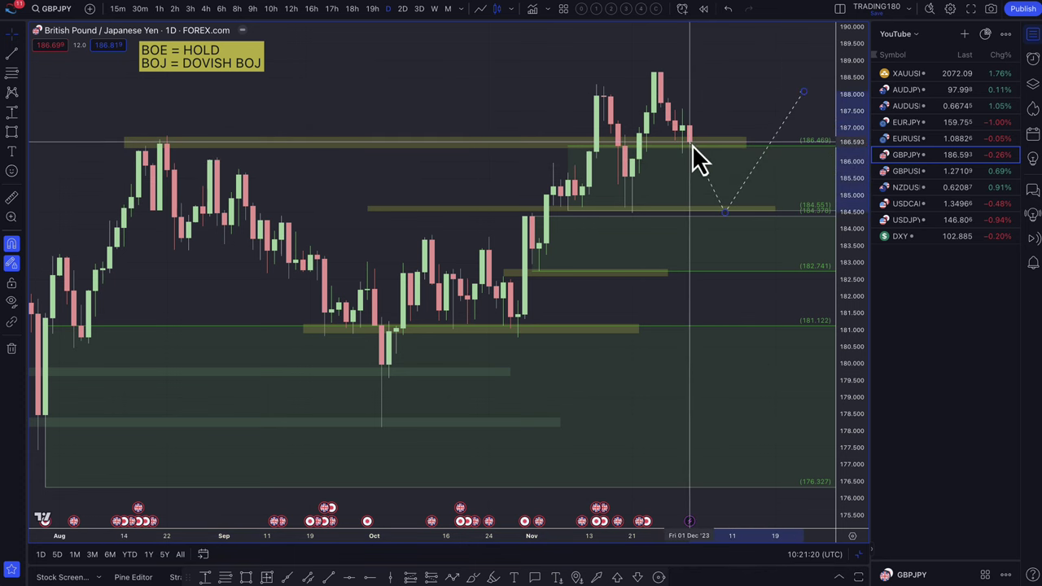
{"action": "left_click_drag", "start_coordinate": [723, 209], "coordinate": [705, 185]}
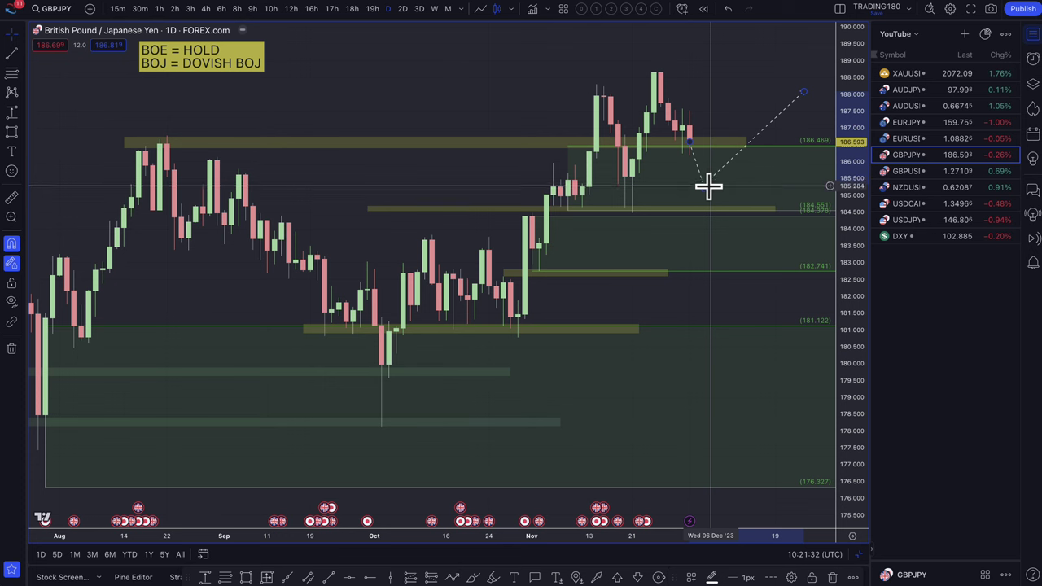
{"action": "left_click_drag", "start_coordinate": [708, 187], "coordinate": [719, 244]}
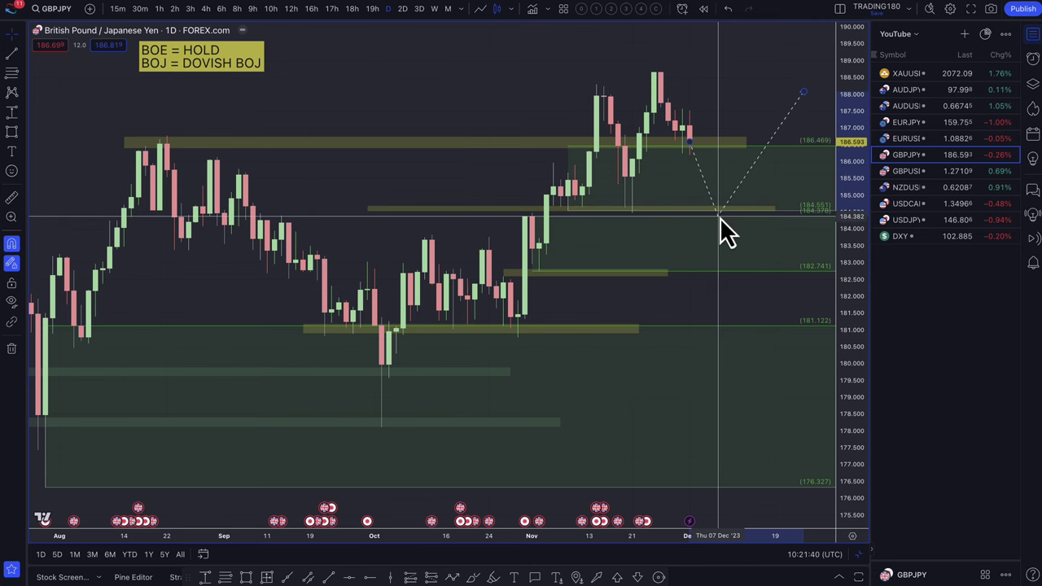
{"action": "scroll", "coordinate": [411, 142], "scroll_direction": "down", "scroll_amount": 2}
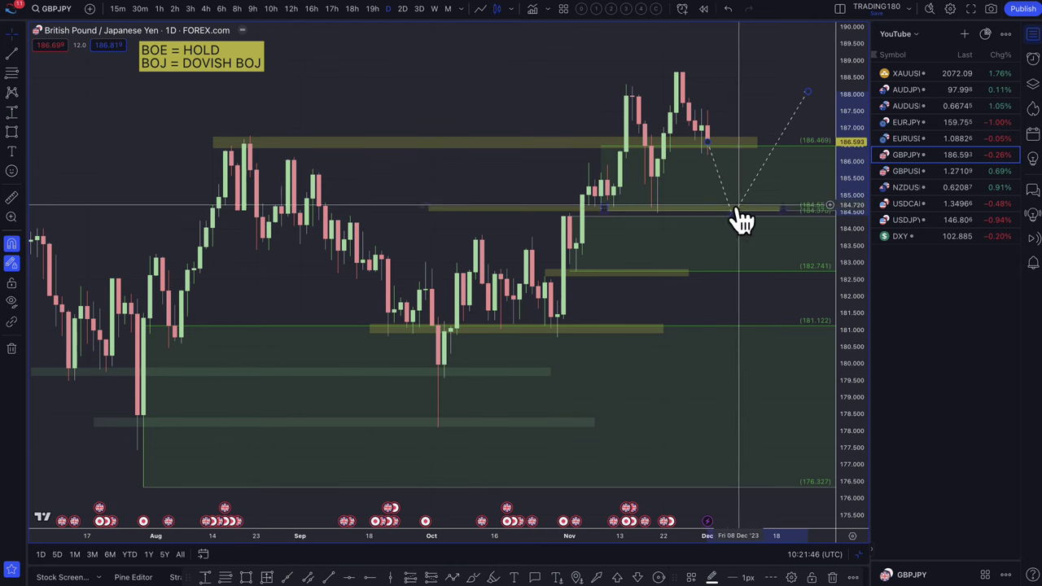
- Move the GBPJPY path's turning point above the recent highs, to about 189.3 on 12 December
{"action": "mouse_move", "coordinate": [731, 214]}
{"action": "left_mouse_down"}
{"action": "mouse_move", "coordinate": [728, 82]}
{"action": "mouse_move", "coordinate": [738, 80]}
{"action": "left_mouse_up"}
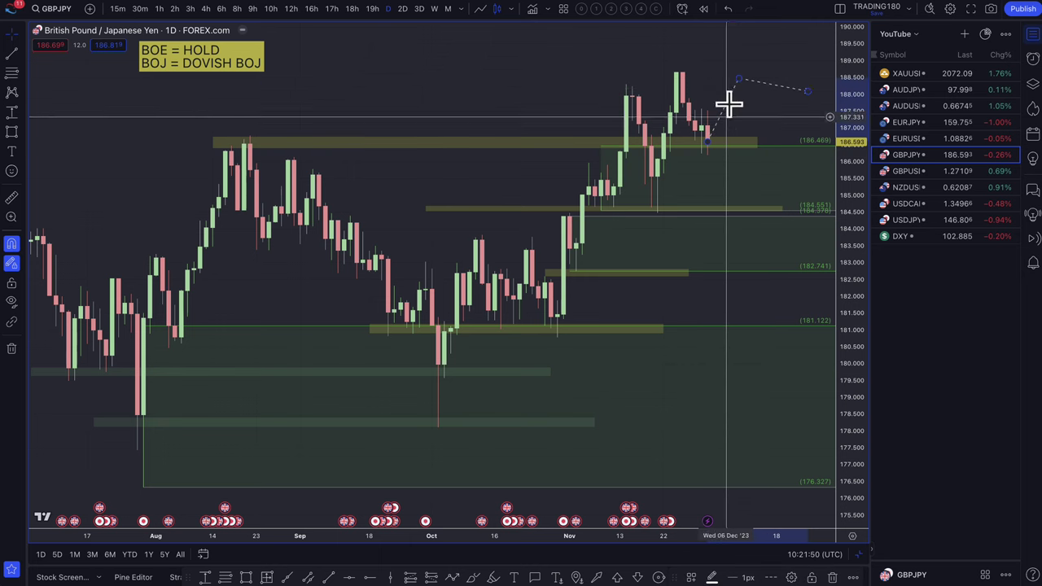
{"action": "left_click_drag", "start_coordinate": [734, 79], "coordinate": [752, 52]}
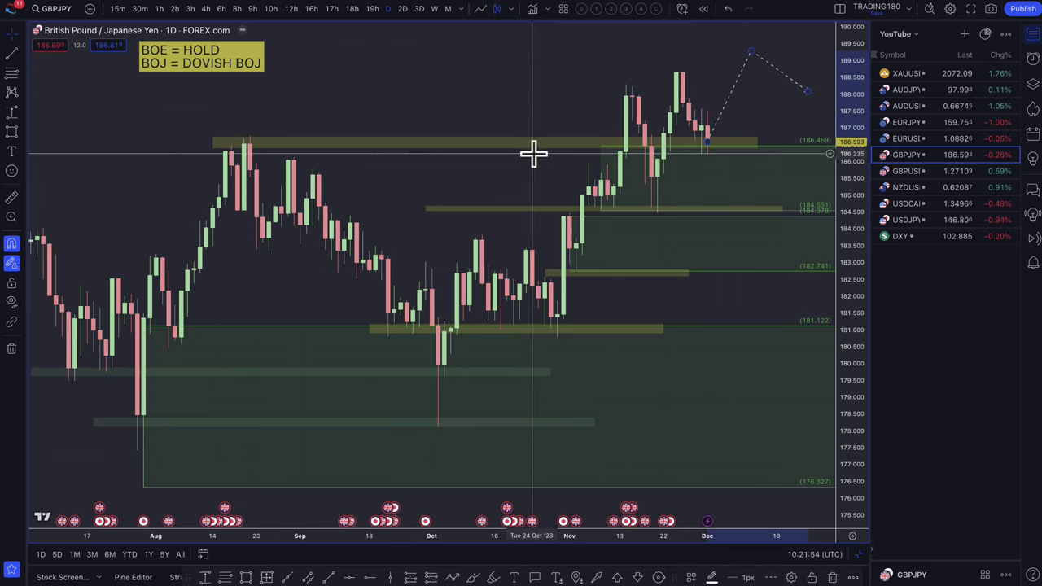
{"action": "scroll", "coordinate": [534, 153], "scroll_direction": "down", "scroll_amount": 3}
{"action": "scroll", "coordinate": [544, 155], "scroll_direction": "up", "scroll_amount": 4}
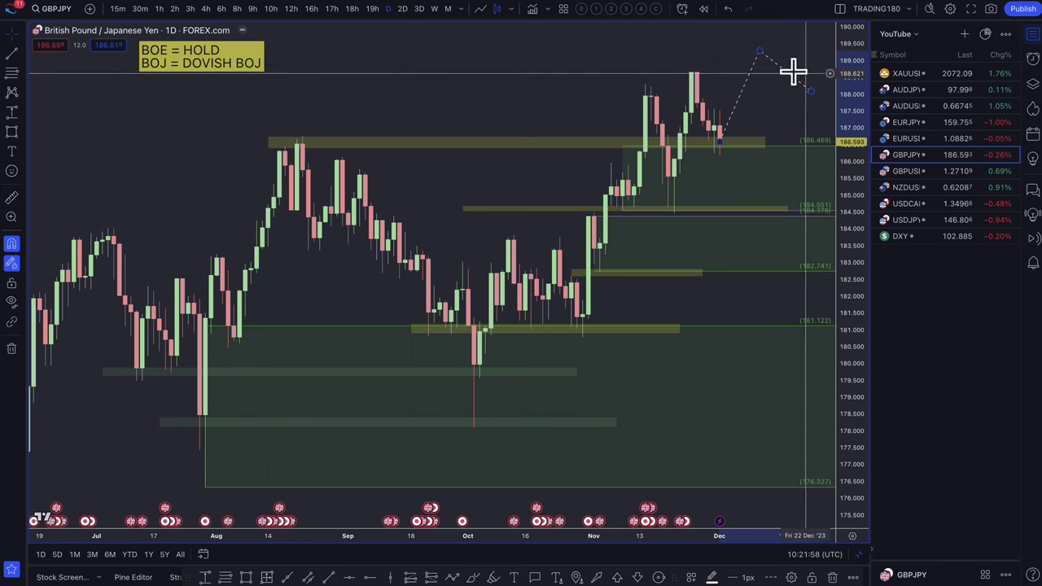
{"action": "left_click", "coordinate": [514, 96]}
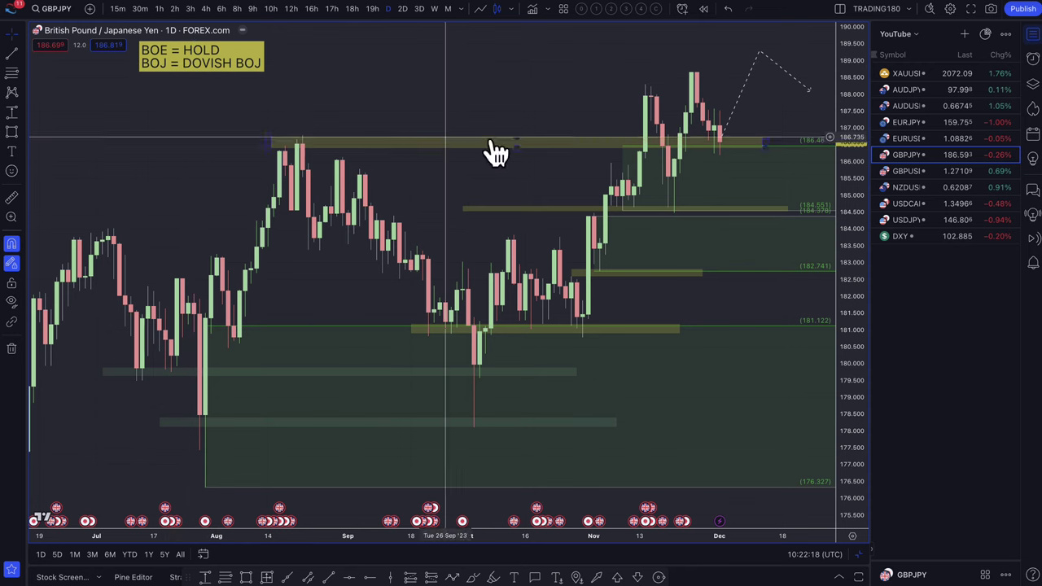
- Open the EURUSD chart and delete its two old projected paths and the supply zone topped at 1.09456
{"action": "left_click", "coordinate": [908, 139]}
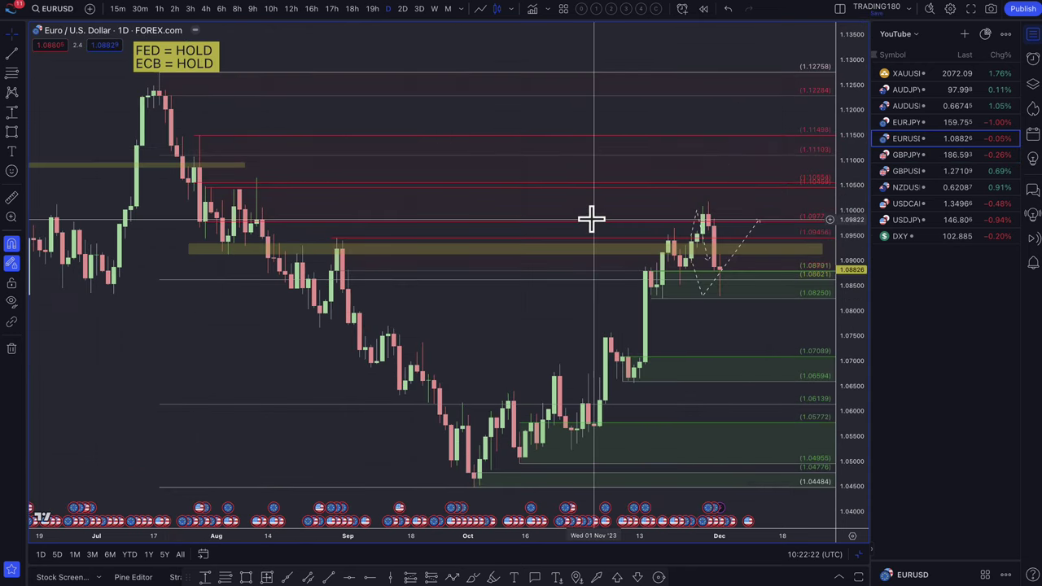
{"action": "scroll", "coordinate": [592, 218], "scroll_direction": "up", "scroll_amount": 5}
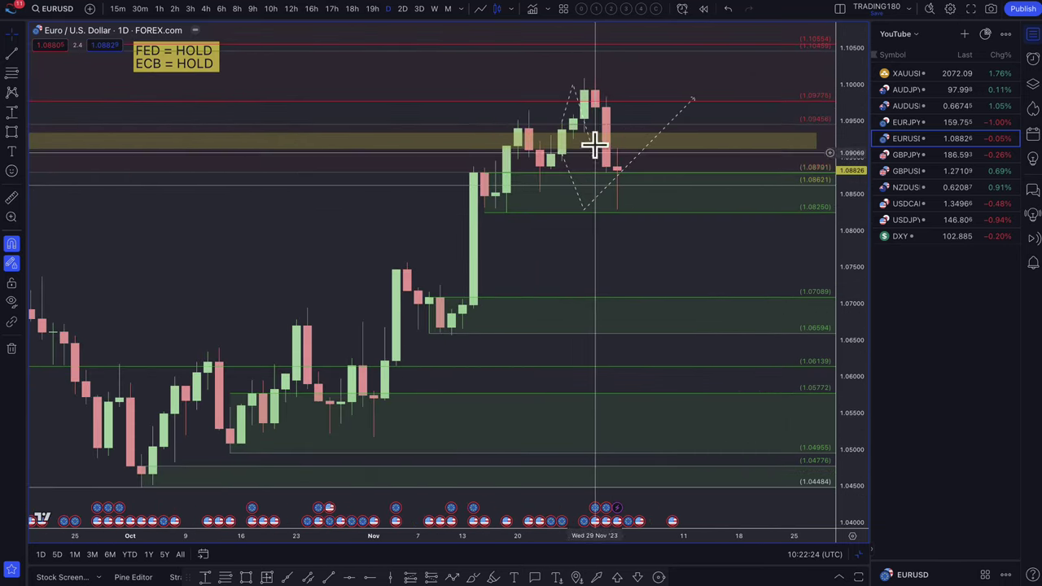
{"action": "key", "text": "Escape"}
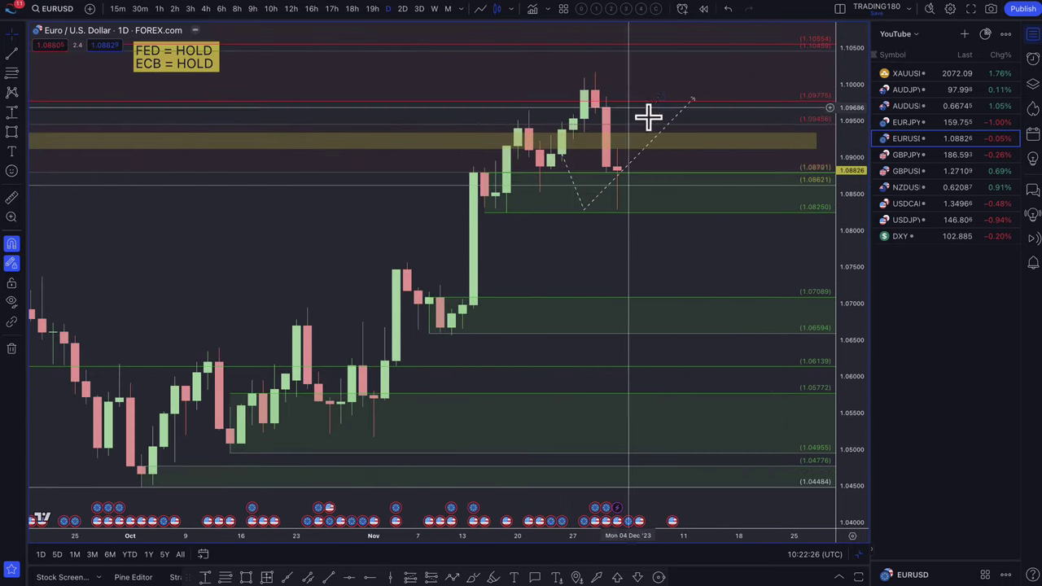
{"action": "left_click", "coordinate": [672, 122]}
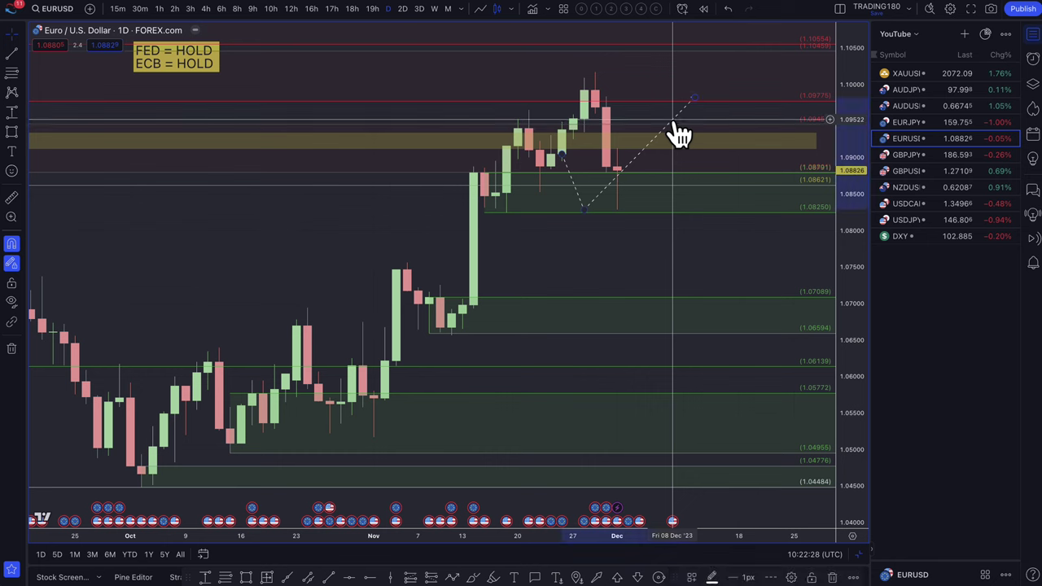
{"action": "key", "text": "Delete"}
{"action": "left_click_drag", "start_coordinate": [628, 134], "coordinate": [683, 238]}
{"action": "scroll", "coordinate": [661, 158], "scroll_direction": "down", "scroll_amount": 2}
{"action": "scroll", "coordinate": [665, 207], "scroll_direction": "up", "scroll_amount": 1}
{"action": "scroll", "coordinate": [665, 207], "scroll_direction": "down", "scroll_amount": 1}
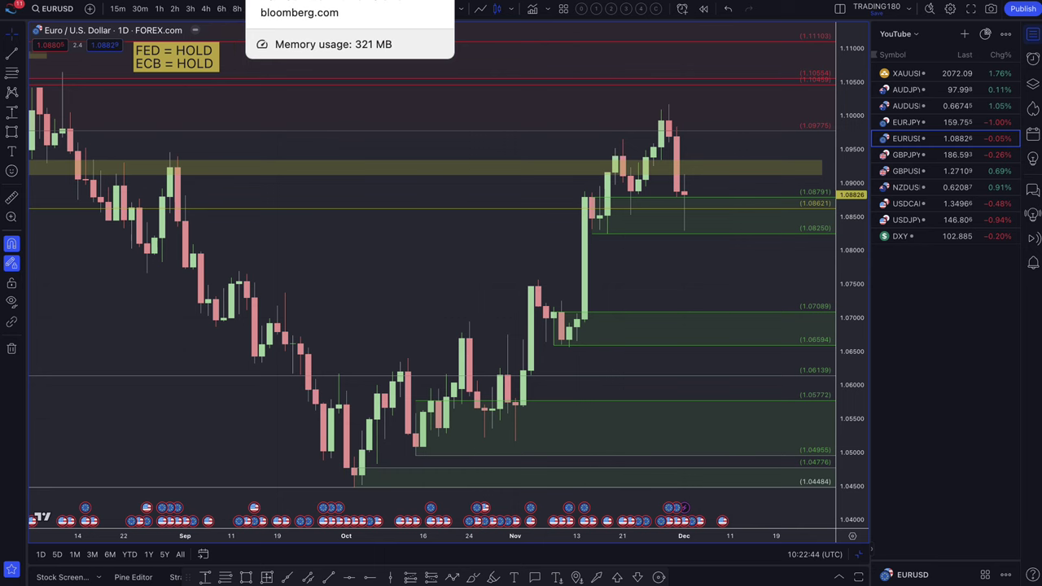
- Switch to the Bloomberg article on earlier and deeper ECB cuts and highlight its headline and both summary points while reading
{"action": "left_click", "coordinate": [350, 2]}
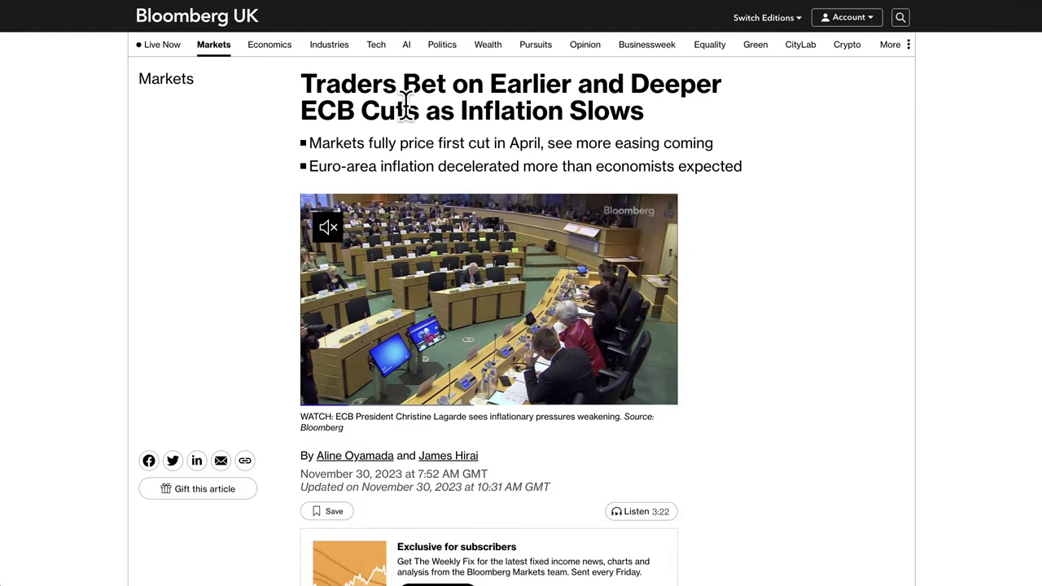
{"action": "scroll", "coordinate": [405, 105], "scroll_direction": "up", "scroll_amount": 1}
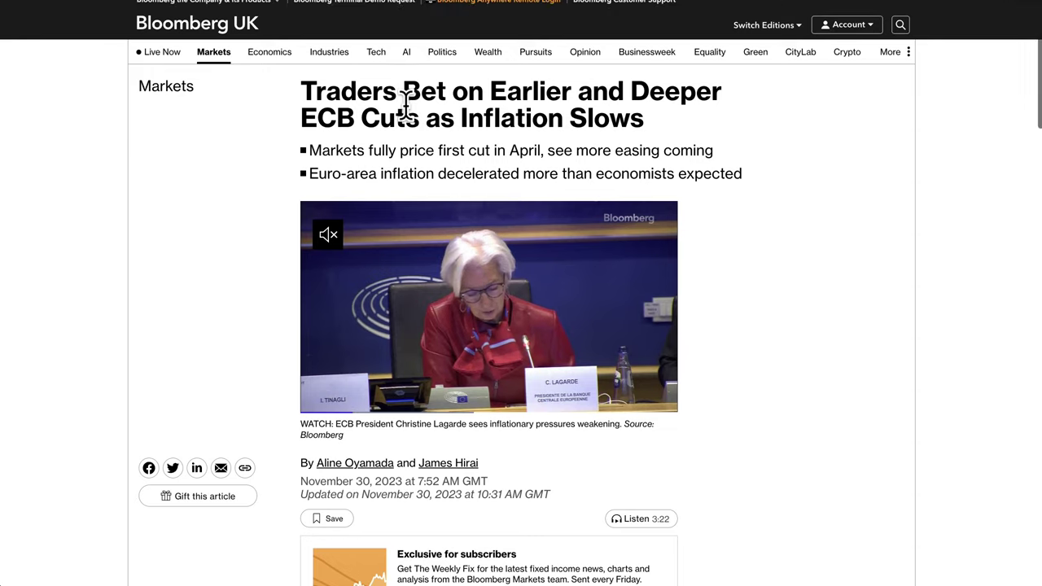
{"action": "left_click_drag", "start_coordinate": [295, 107], "coordinate": [515, 128]}
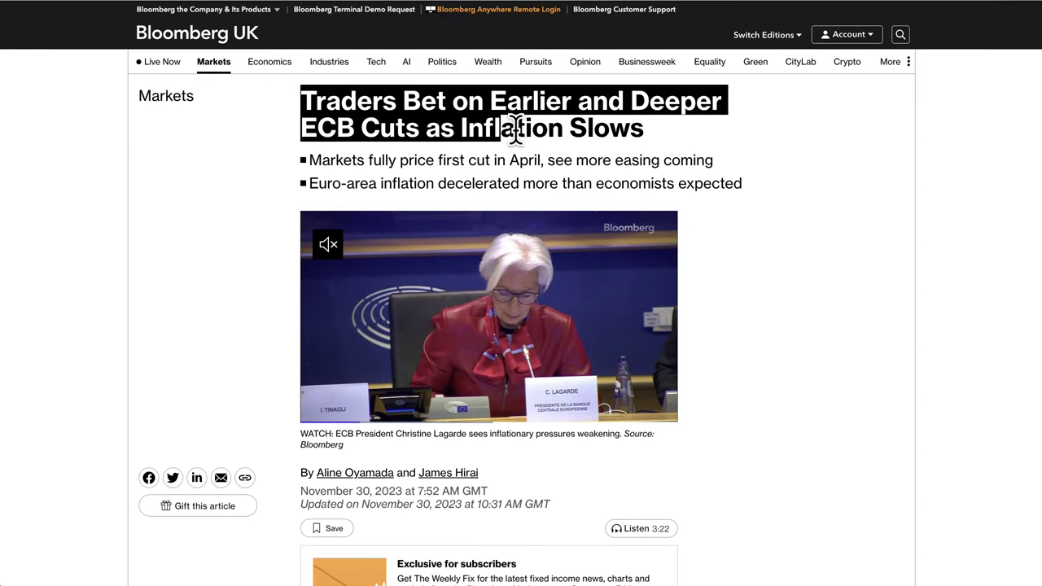
{"action": "left_click_drag", "start_coordinate": [598, 128], "coordinate": [669, 140]}
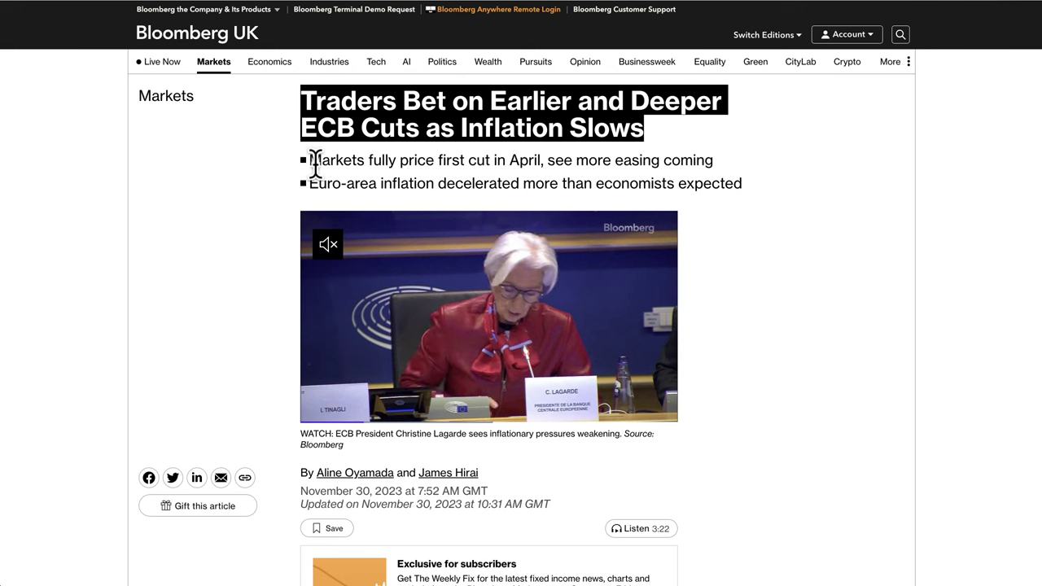
{"action": "left_click", "coordinate": [391, 162]}
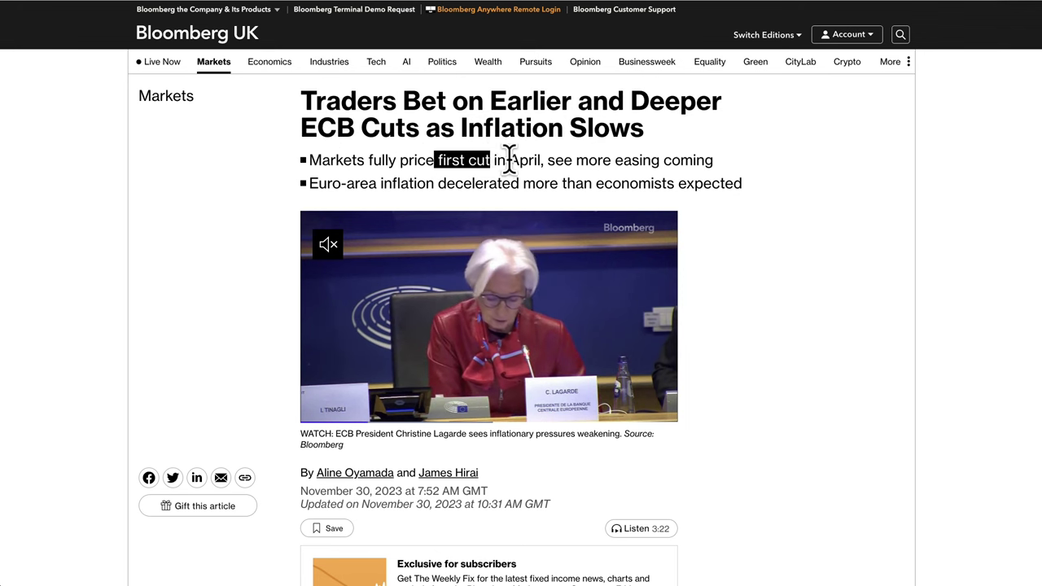
{"action": "left_click_drag", "start_coordinate": [682, 160], "coordinate": [399, 183]}
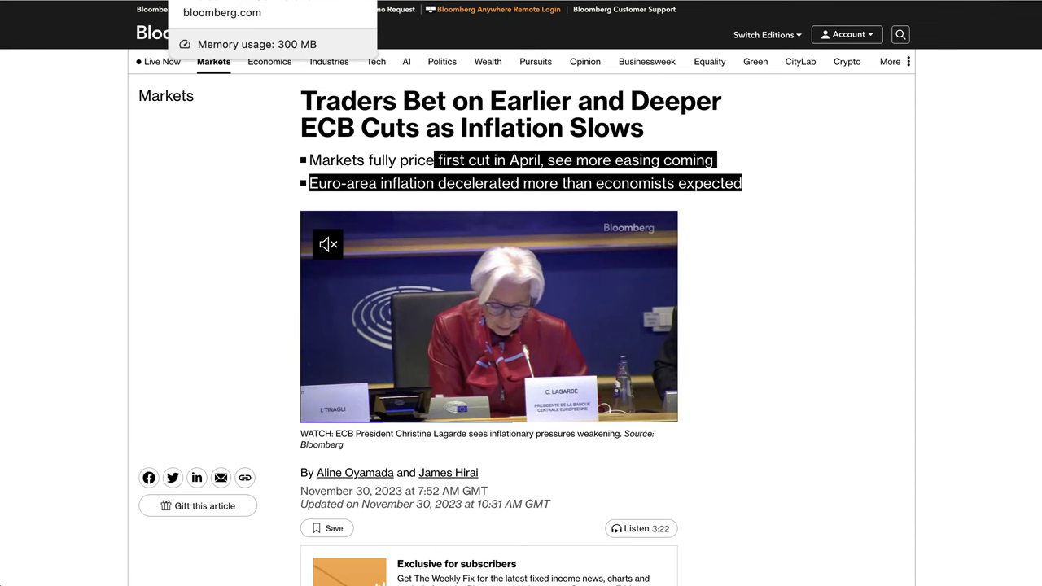
- Return to the EURUSD chart and draw a zigzag path from about 1.0845 through 1.099, 1.083 and 1.100 to about 1.081 on 25 December
{"action": "left_click", "coordinate": [203, 1]}
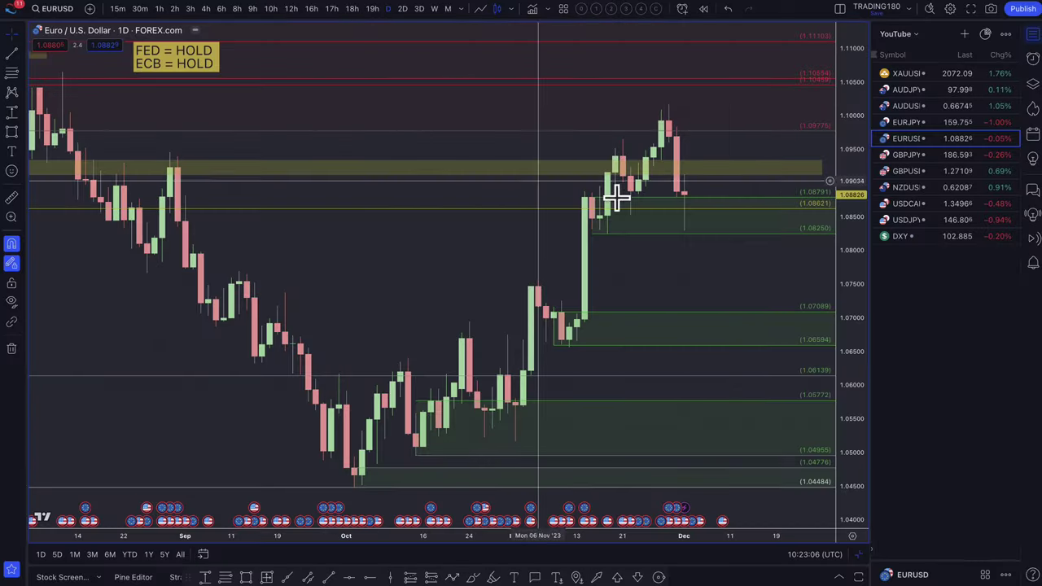
{"action": "scroll", "coordinate": [611, 242], "scroll_direction": "down", "scroll_amount": 3}
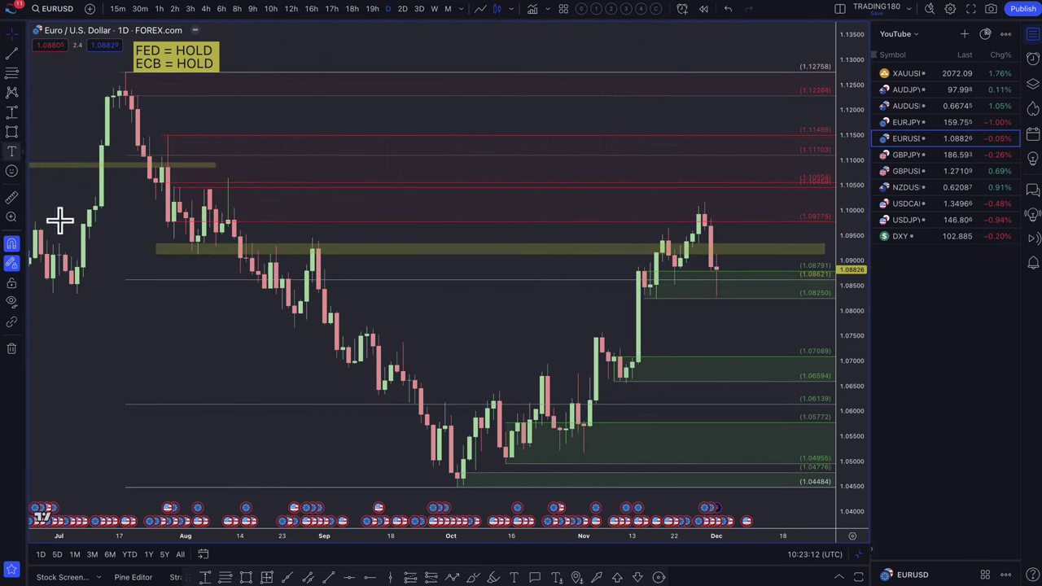
{"action": "left_click", "coordinate": [720, 289]}
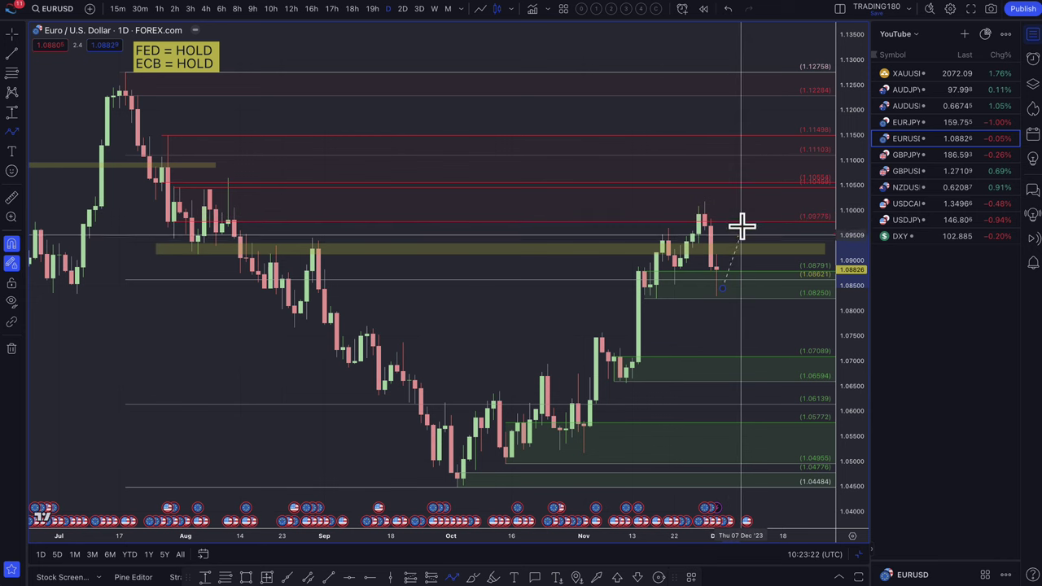
{"action": "left_click", "coordinate": [739, 216]}
{"action": "left_click", "coordinate": [769, 293]}
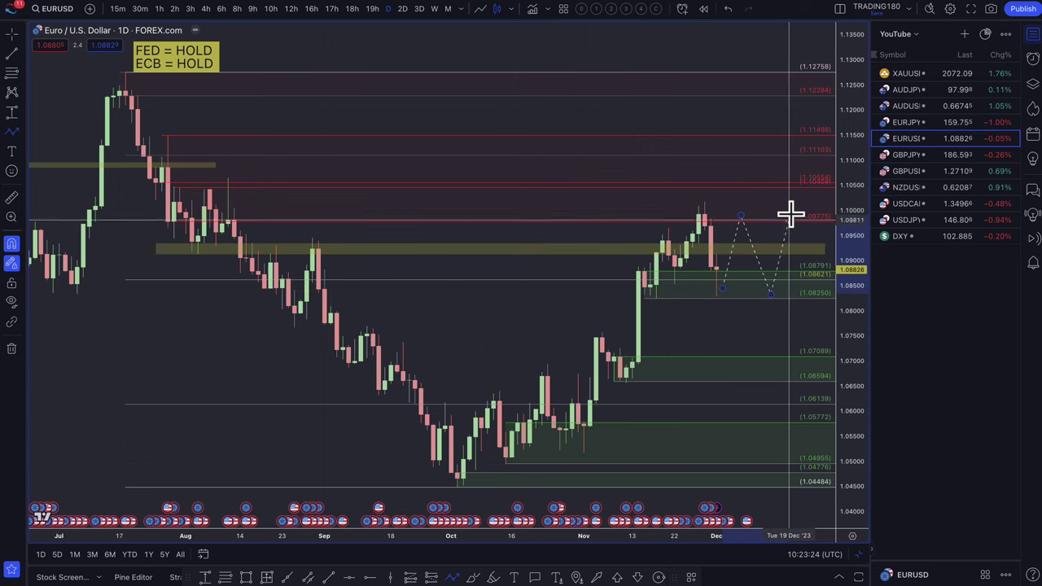
{"action": "left_click", "coordinate": [790, 209]}
{"action": "left_click", "coordinate": [809, 302]}
{"action": "scroll", "coordinate": [809, 302], "scroll_direction": "right", "scroll_amount": 5}
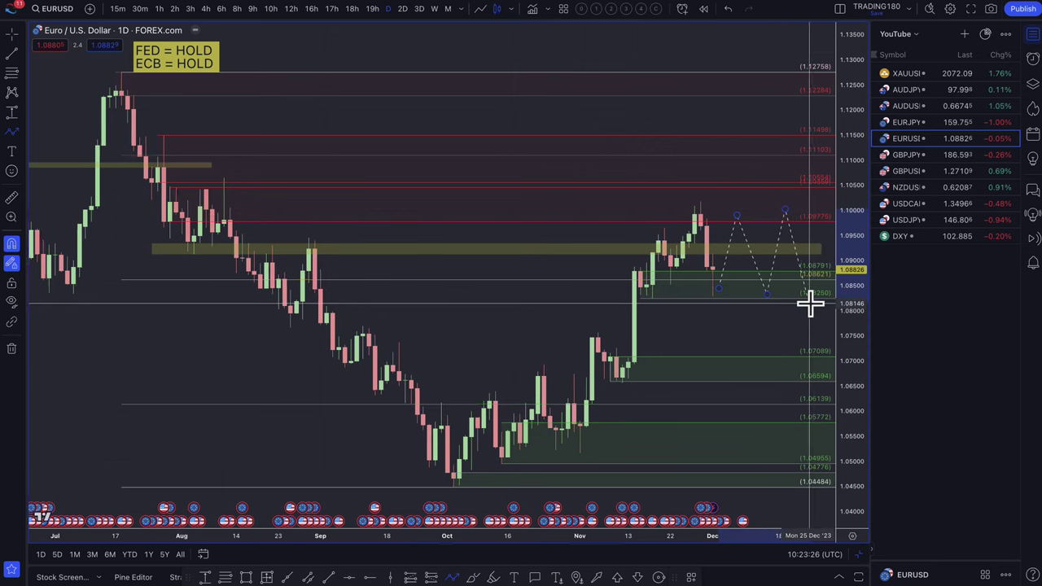
{"action": "key", "text": "Escape"}
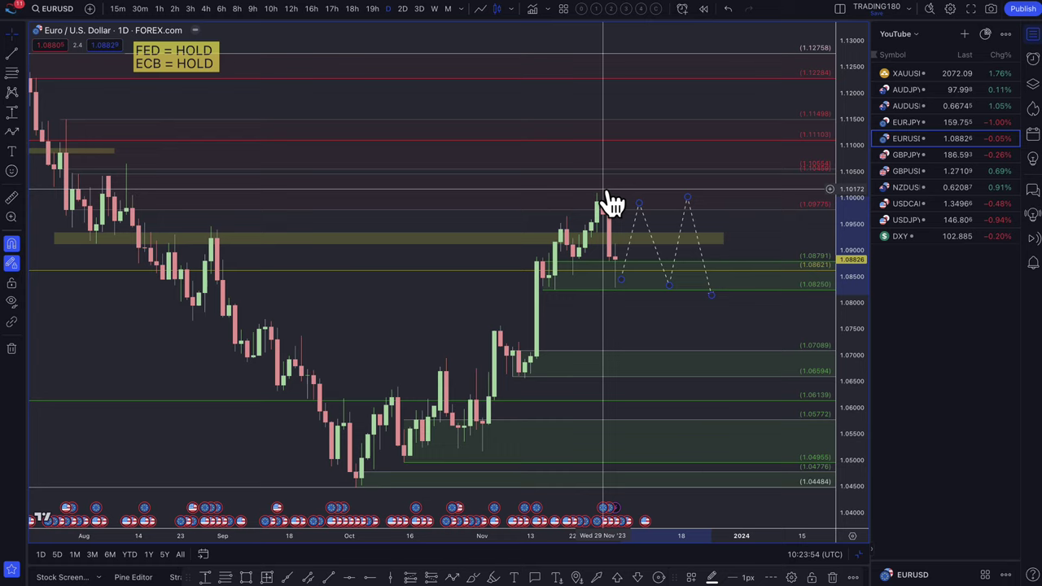
- Examine the GDP Growth Rate QoQ release of 29 November and the EURUSD candles around it
{"action": "scroll", "coordinate": [688, 252], "scroll_direction": "up", "scroll_amount": 10}
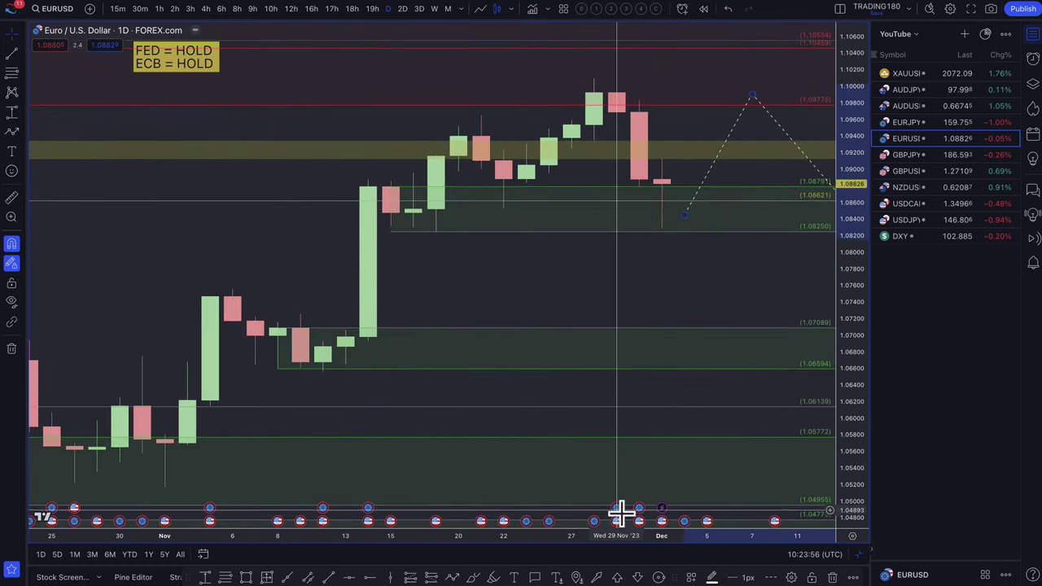
{"action": "mouse_move", "coordinate": [619, 522]}
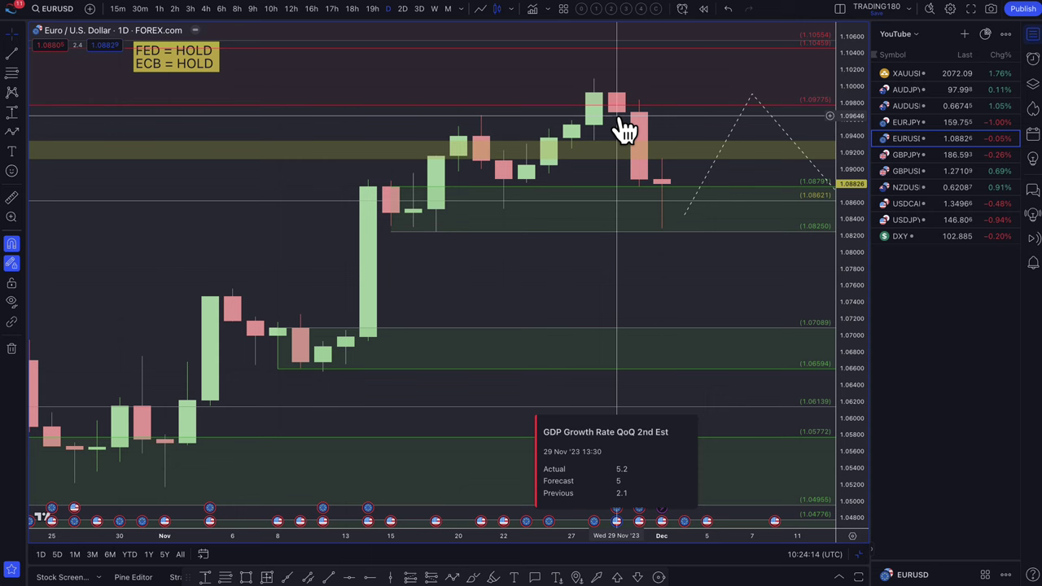
{"action": "scroll", "coordinate": [643, 140], "scroll_direction": "down", "scroll_amount": 3}
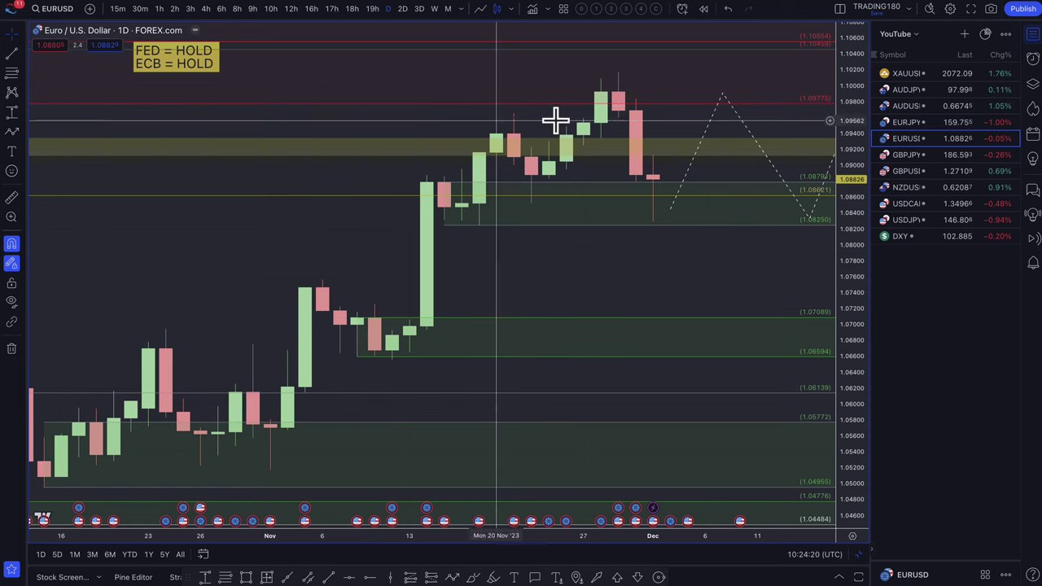
{"action": "scroll", "coordinate": [635, 113], "scroll_direction": "down", "scroll_amount": 1}
{"action": "scroll", "coordinate": [634, 114], "scroll_direction": "down", "scroll_amount": 2}
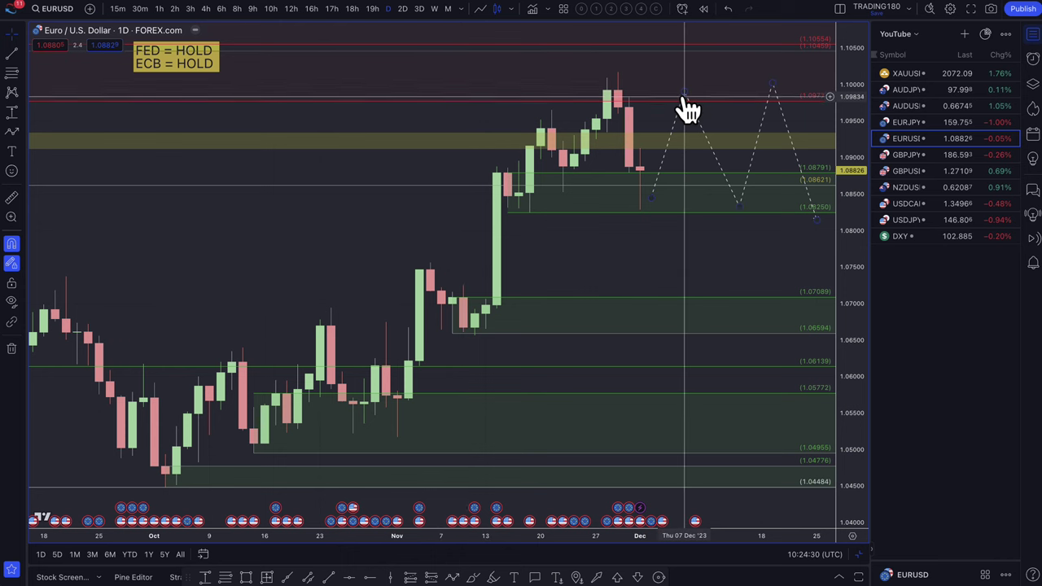
- Lower the EURUSD path's first high to about 1.098 and draw a supply zone from the 28 November low, 1.09537, to 1.10173
{"action": "left_click_drag", "start_coordinate": [683, 93], "coordinate": [683, 100]}
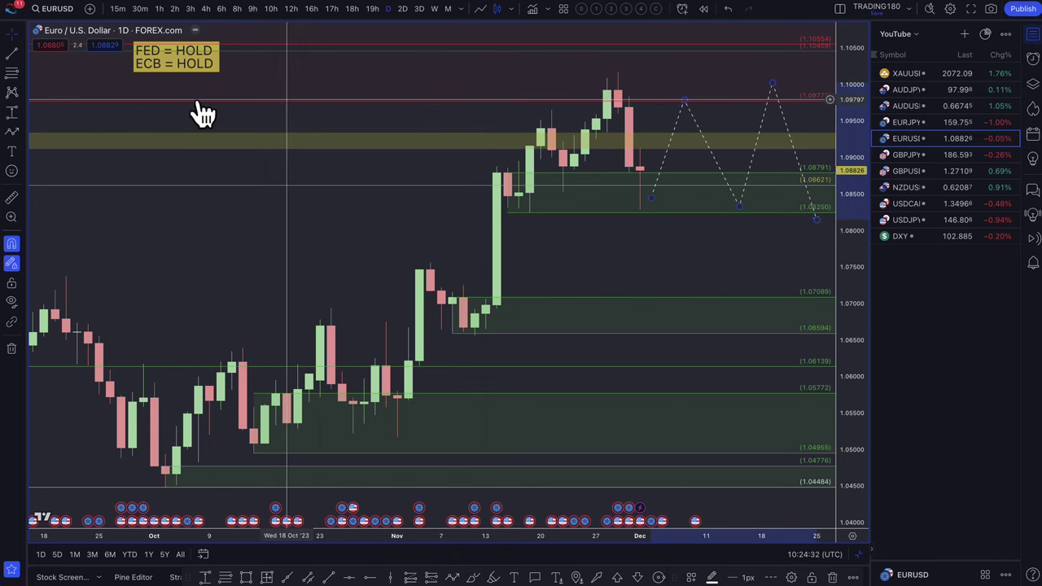
{"action": "left_click", "coordinate": [11, 72]}
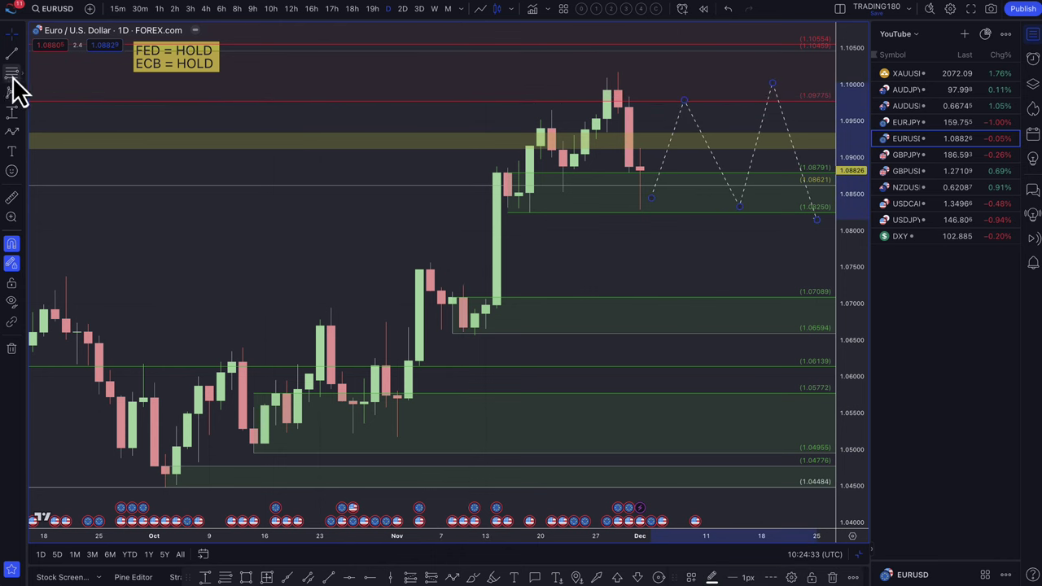
{"action": "left_click", "coordinate": [609, 118]}
{"action": "left_click", "coordinate": [616, 74]}
{"action": "scroll", "coordinate": [665, 140], "scroll_direction": "down", "scroll_amount": 5}
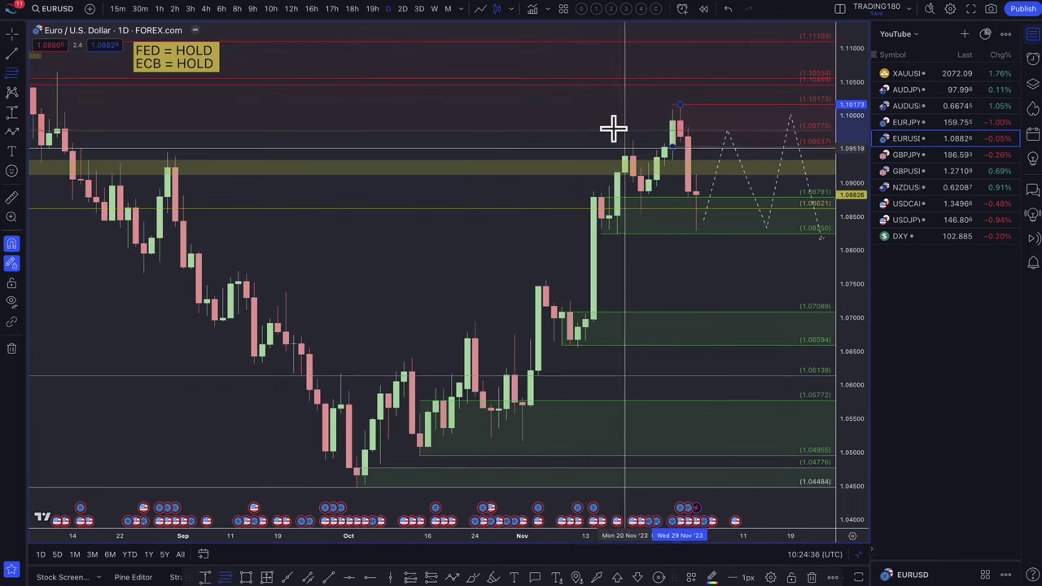
{"action": "scroll", "coordinate": [528, 146], "scroll_direction": "down", "scroll_amount": 1}
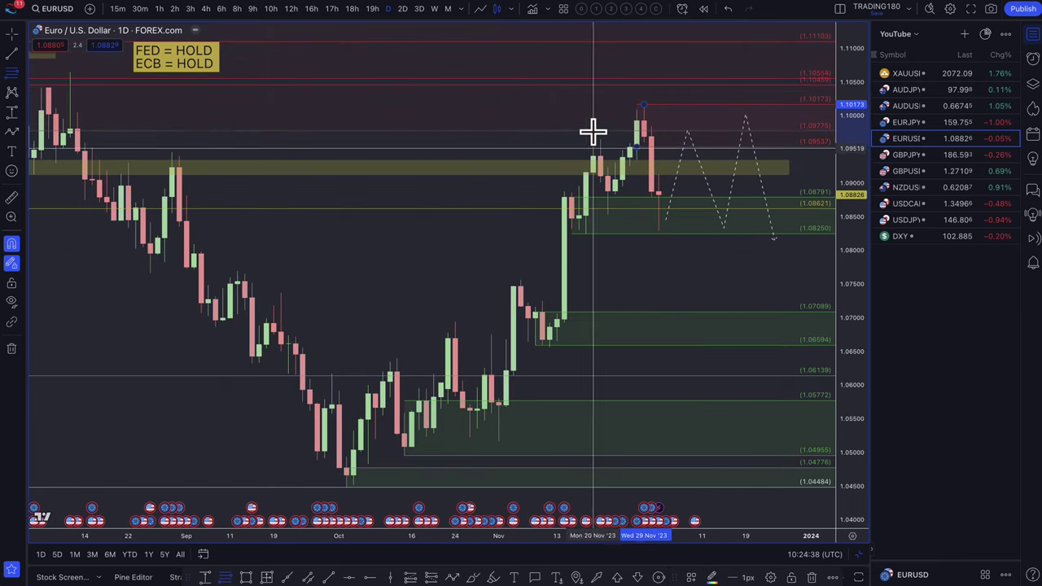
- Raise the first path high to about 1.099, and draw a second path from 1.084 down to about 1.068 and up to 1.079
{"action": "left_click", "coordinate": [692, 132]}
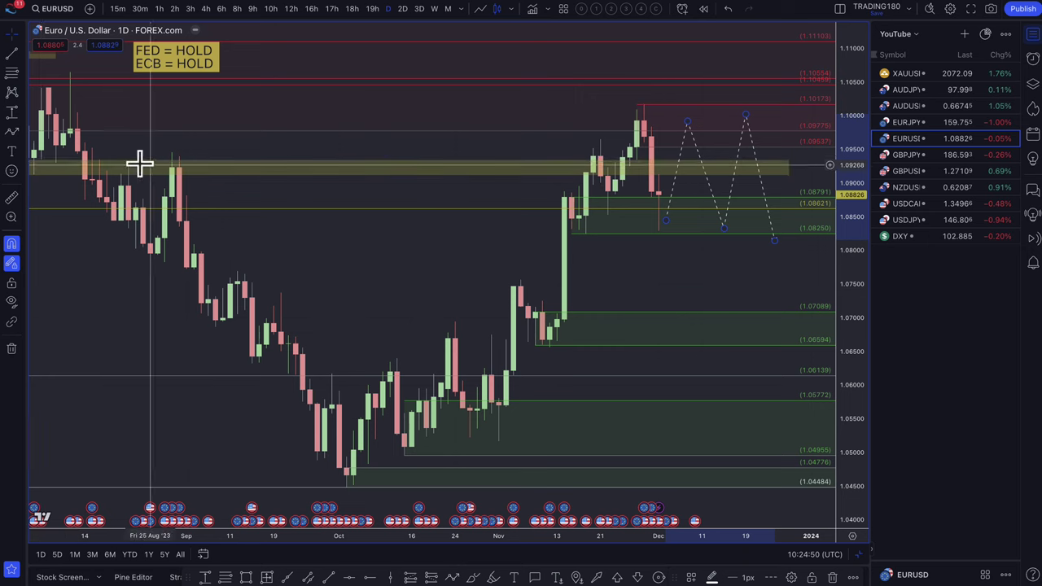
{"action": "left_click", "coordinate": [12, 131]}
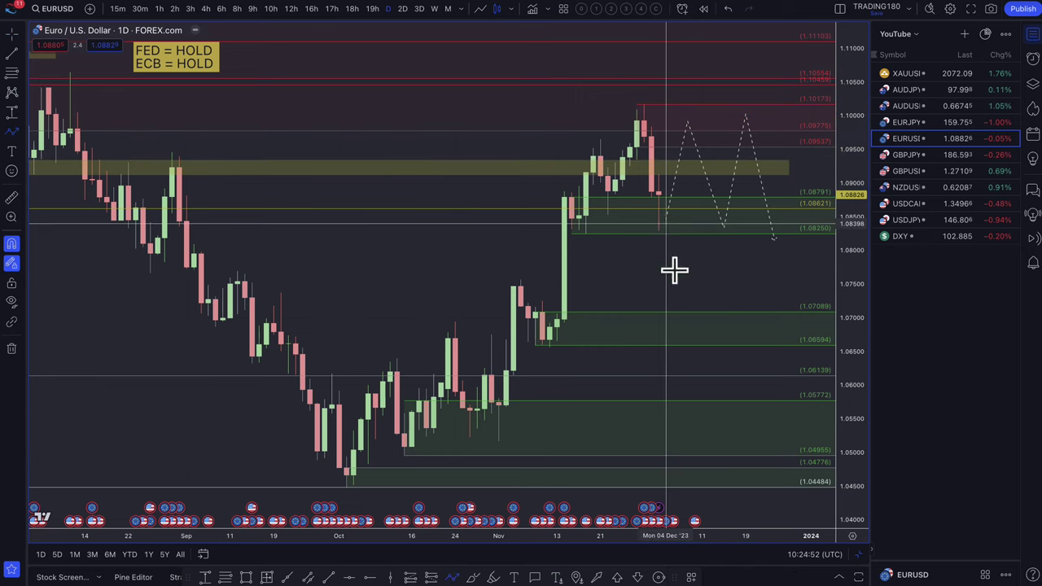
{"action": "left_click", "coordinate": [665, 222]}
{"action": "left_click", "coordinate": [694, 333]}
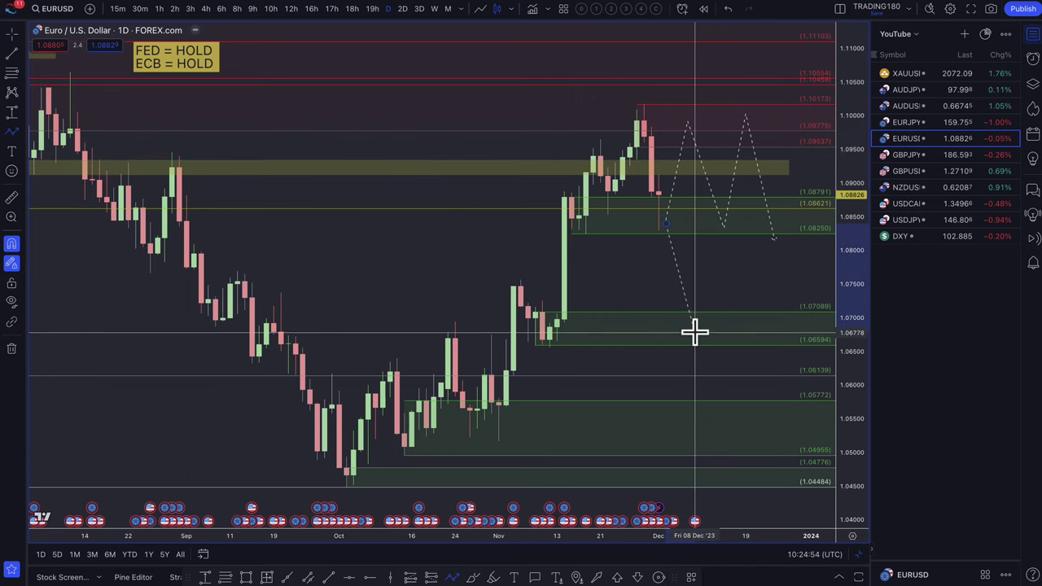
{"action": "double_click", "coordinate": [752, 254]}
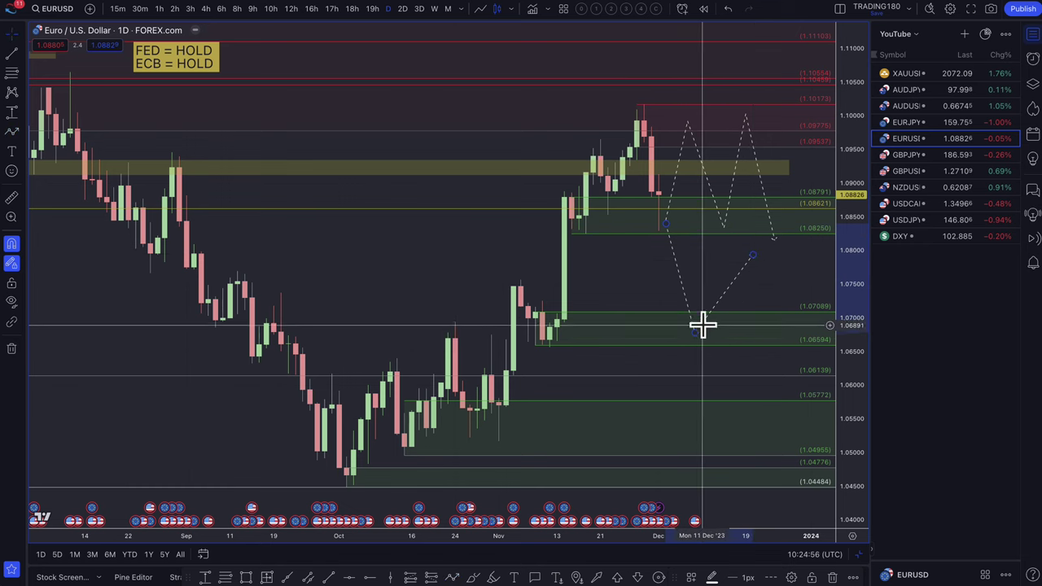
- Open the EURJPY chart and delete its two old projected paths
{"action": "left_click", "coordinate": [921, 124]}
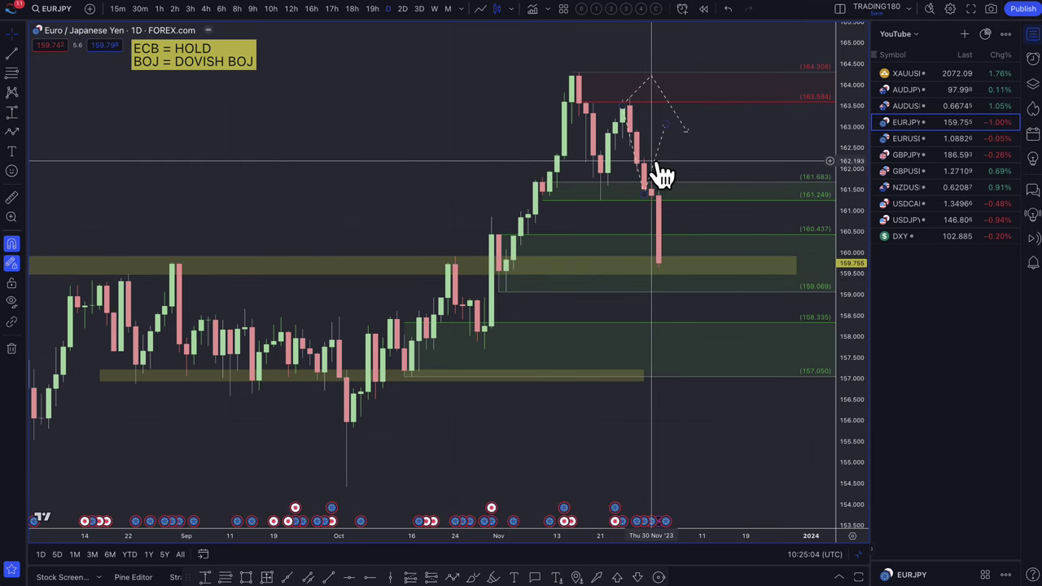
{"action": "scroll", "coordinate": [663, 174], "scroll_direction": "up", "scroll_amount": 4}
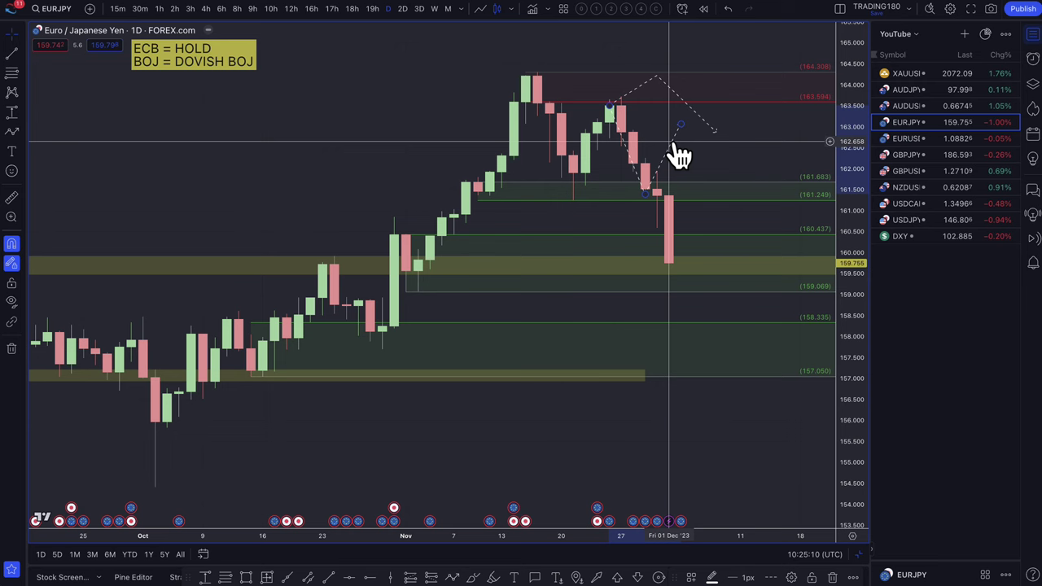
{"action": "key", "text": "ctrl+z"}
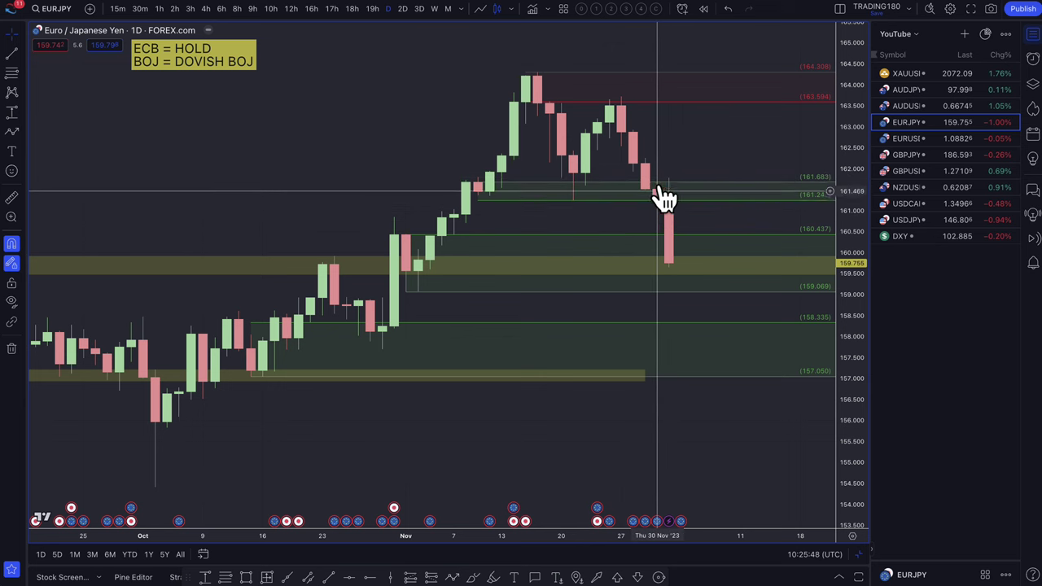
- Delete the EURJPY demand zone between 161.683 and 161.249
{"action": "scroll", "coordinate": [680, 252], "scroll_direction": "down", "scroll_amount": 3}
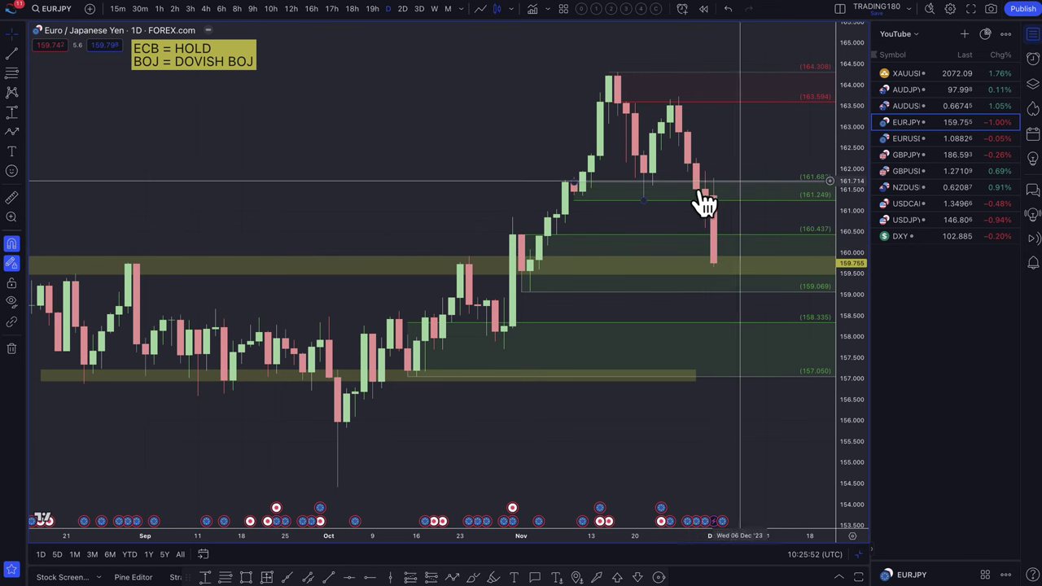
{"action": "left_click", "coordinate": [730, 193]}
{"action": "key", "text": "Delete"}
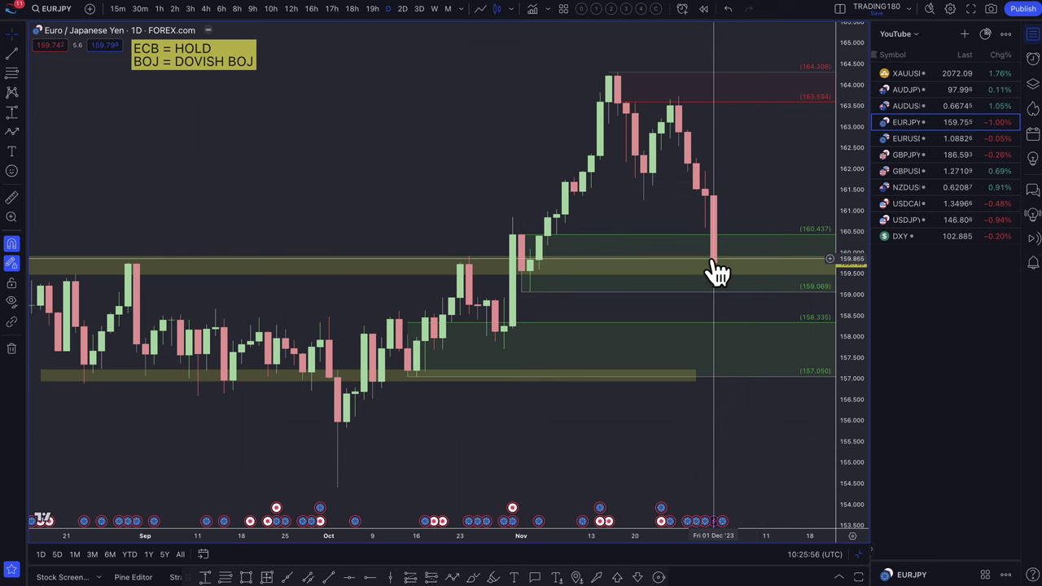
{"action": "scroll", "coordinate": [716, 272], "scroll_direction": "down", "scroll_amount": 1}
{"action": "scroll", "coordinate": [717, 272], "scroll_direction": "down", "scroll_amount": 1}
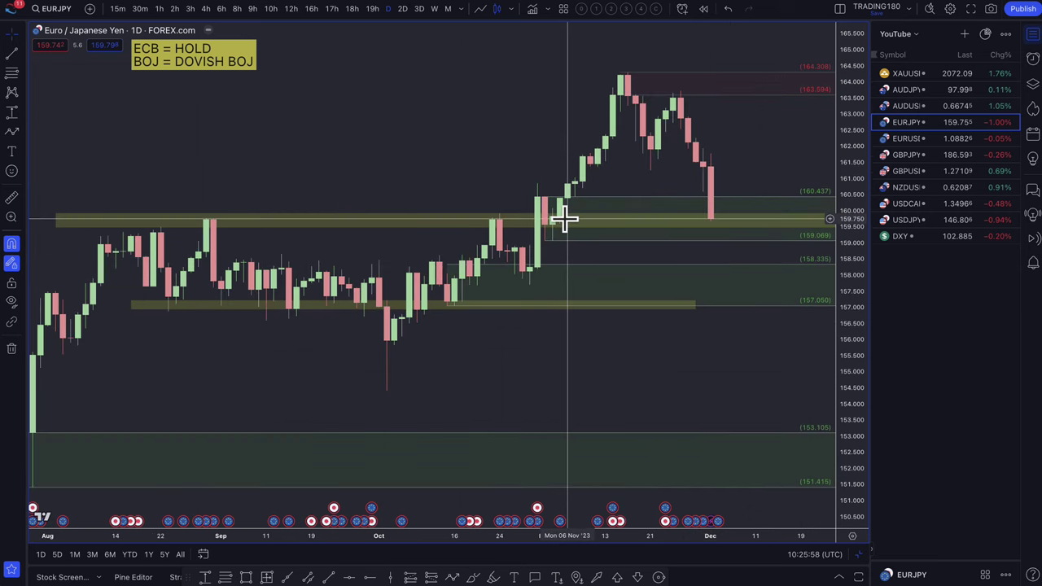
- Draw a projected path on EURJPY from the latest candle's close up to about 161.7
{"action": "left_click", "coordinate": [12, 131]}
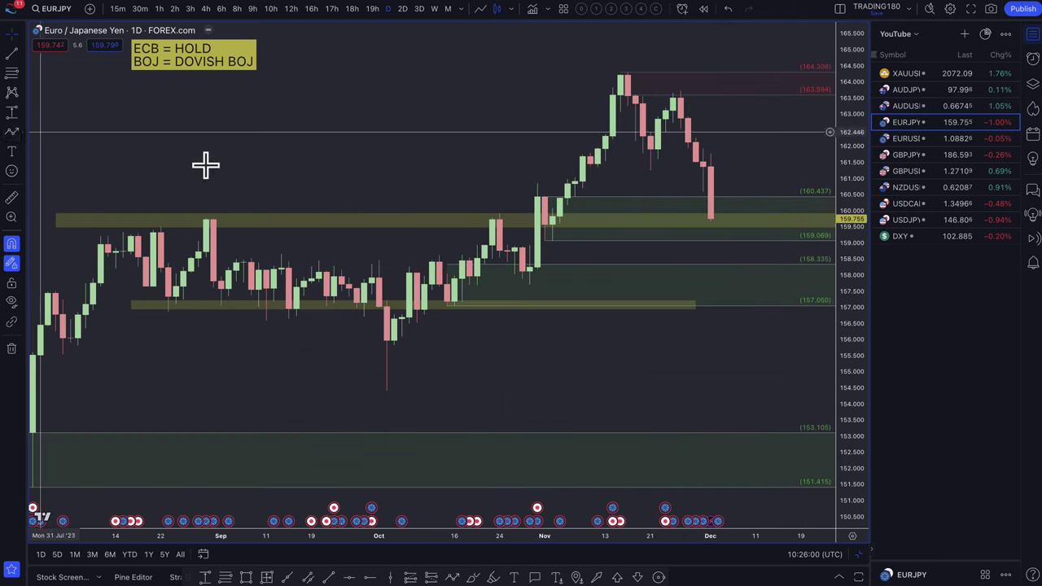
{"action": "left_click", "coordinate": [710, 220]}
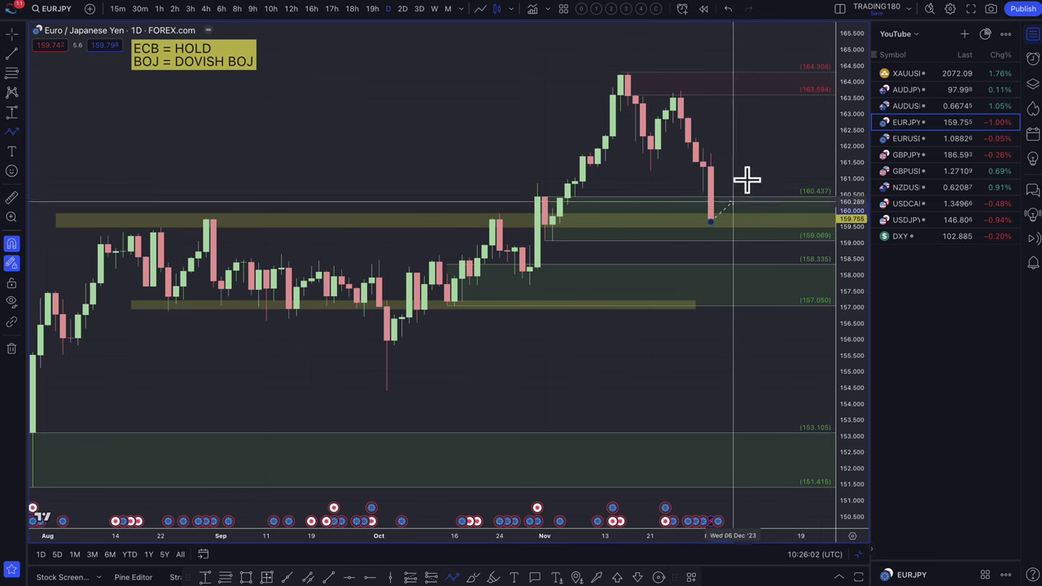
{"action": "left_click", "coordinate": [762, 156]}
{"action": "scroll", "coordinate": [700, 185], "scroll_direction": "up", "scroll_amount": 2}
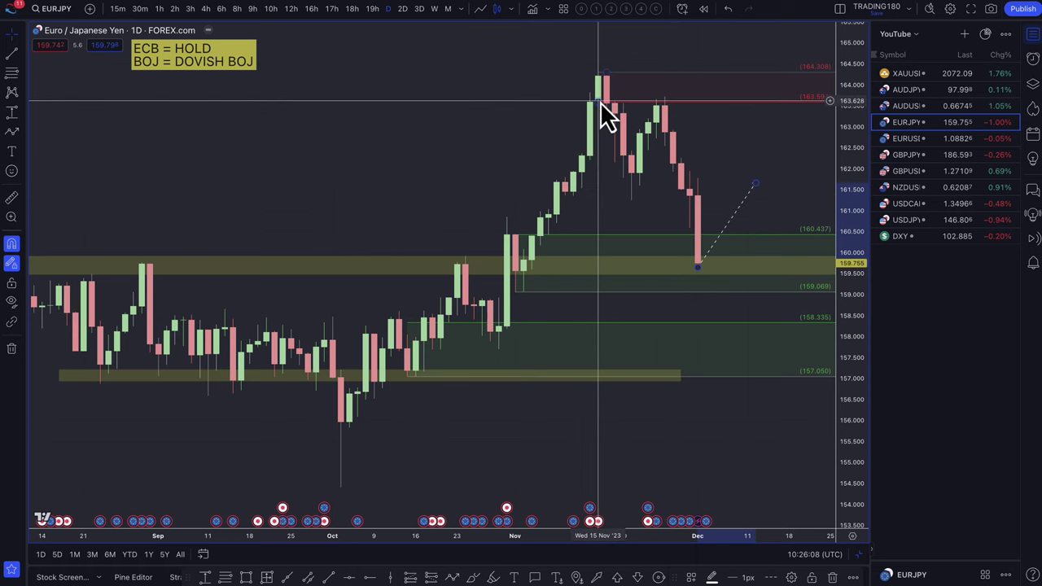
- Lower the EURJPY supply zone's bottom edge to 163.113 and raise the projected path's high to about 163.3
{"action": "left_click_drag", "start_coordinate": [601, 99], "coordinate": [643, 122]}
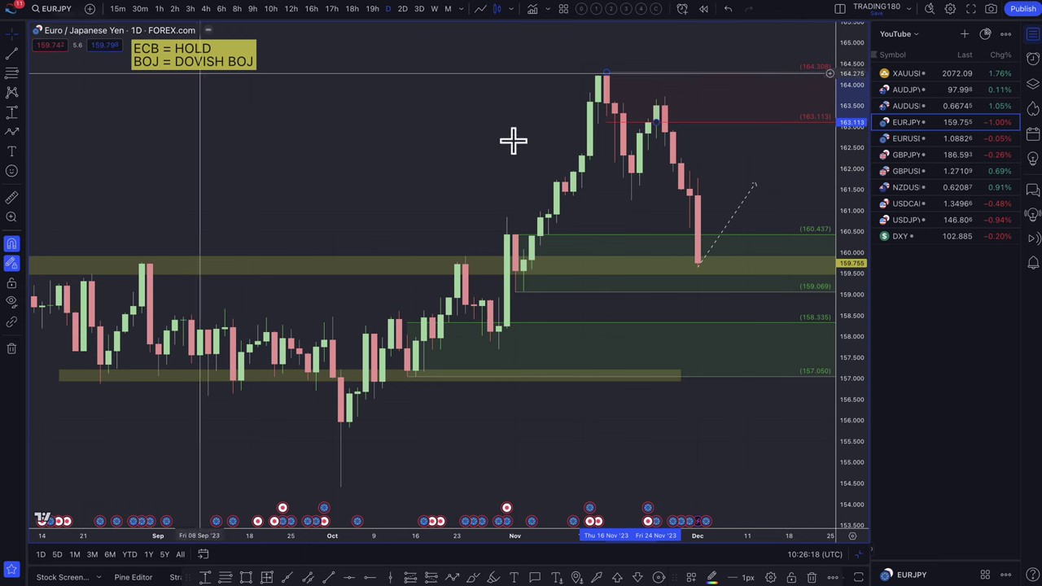
{"action": "left_click", "coordinate": [757, 185]}
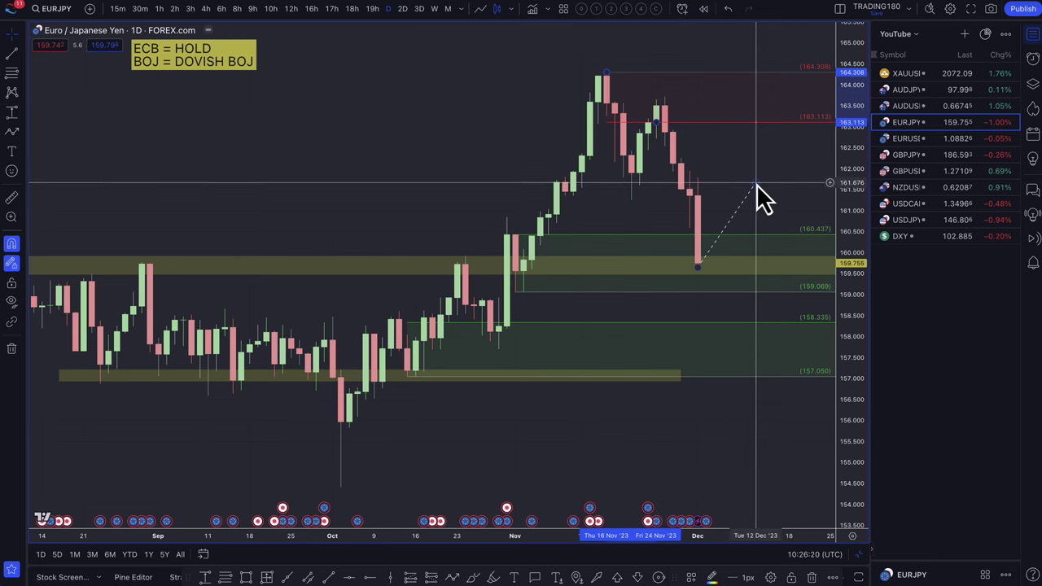
{"action": "left_click_drag", "start_coordinate": [756, 184], "coordinate": [755, 130]}
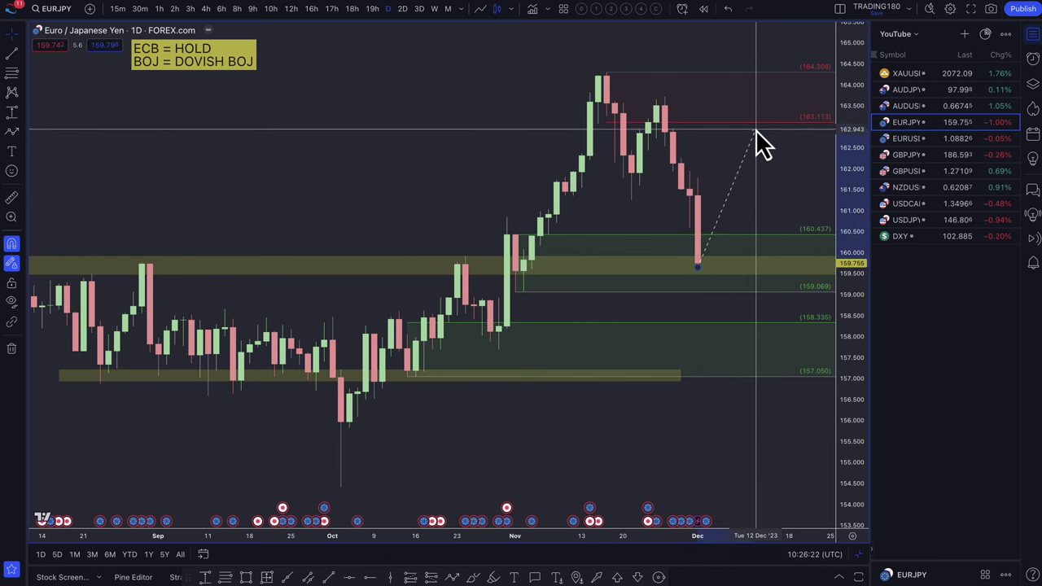
- Draw a second EURJPY path from the first path's high down to about 160.5
{"action": "left_click", "coordinate": [12, 133]}
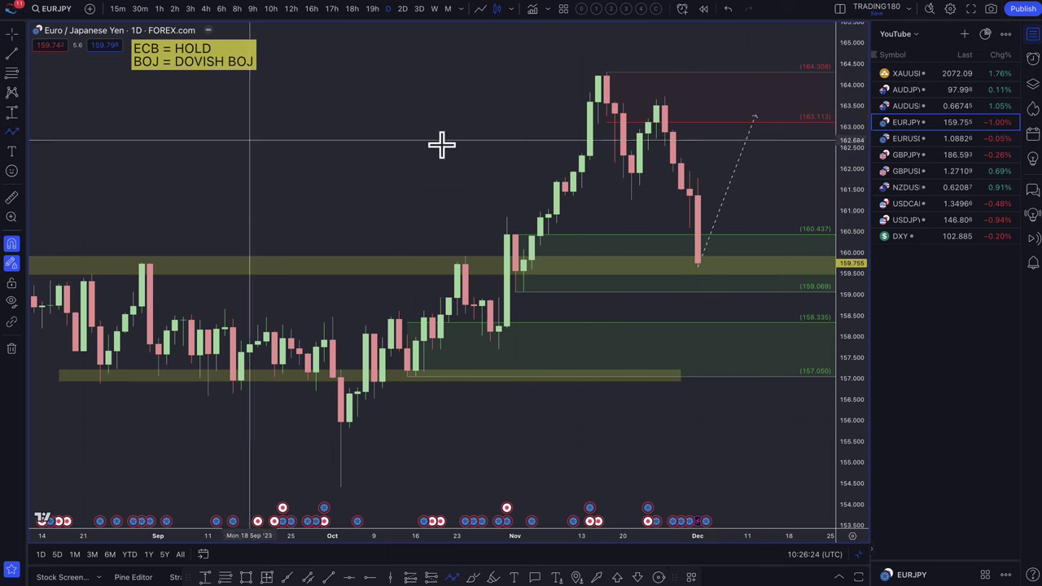
{"action": "left_click", "coordinate": [755, 115]}
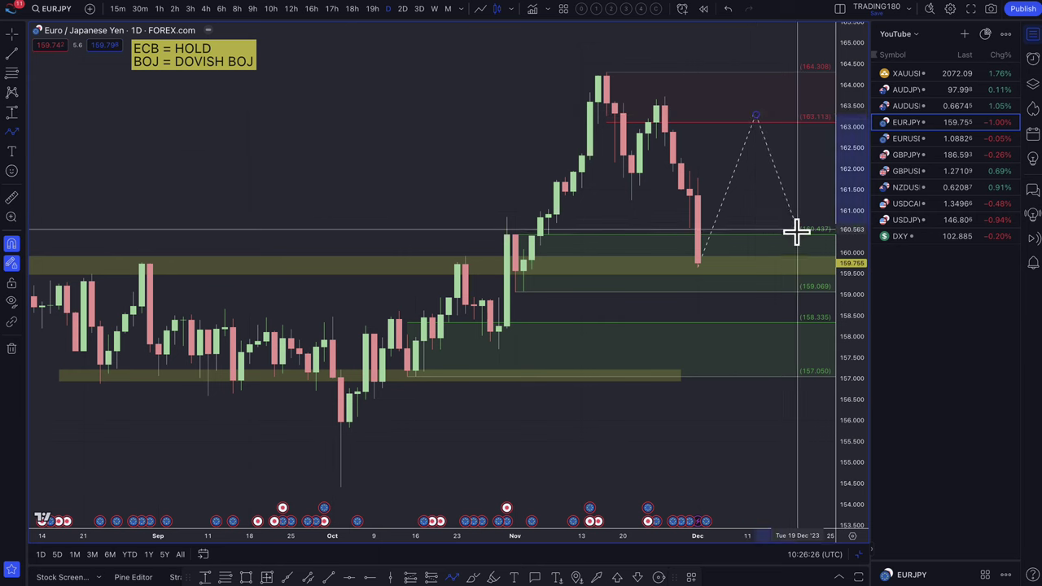
{"action": "left_click", "coordinate": [796, 233]}
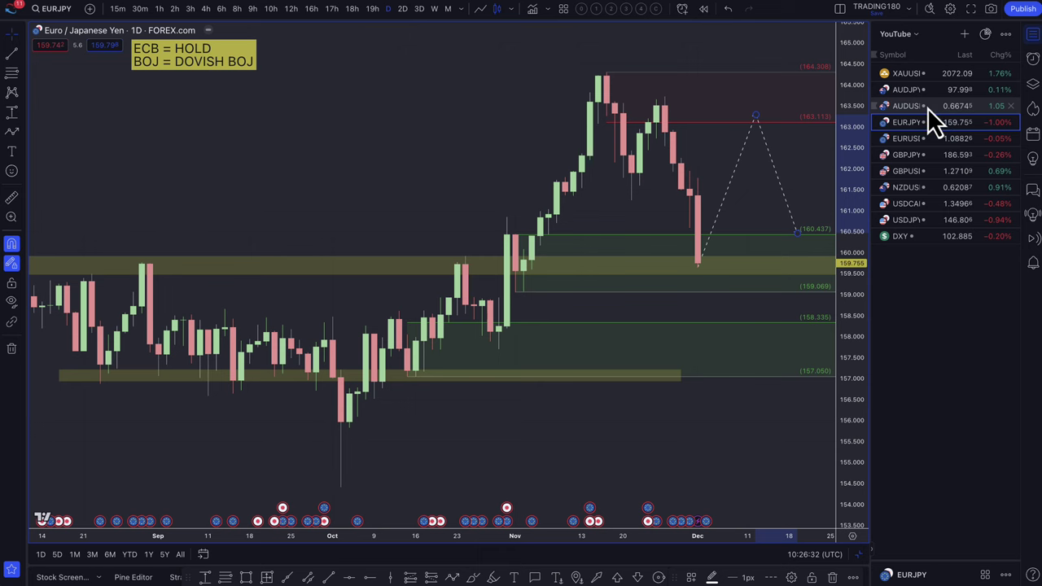
- Open the AUDUSD chart and delete its old projected path
{"action": "scroll", "coordinate": [692, 240], "scroll_direction": "down", "scroll_amount": 3}
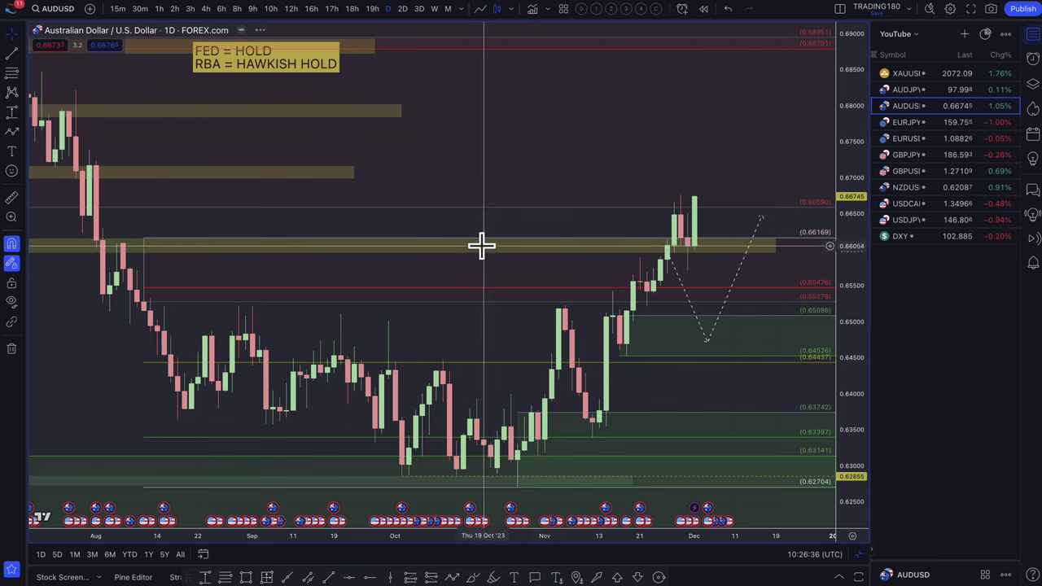
{"action": "right_click", "coordinate": [689, 307]}
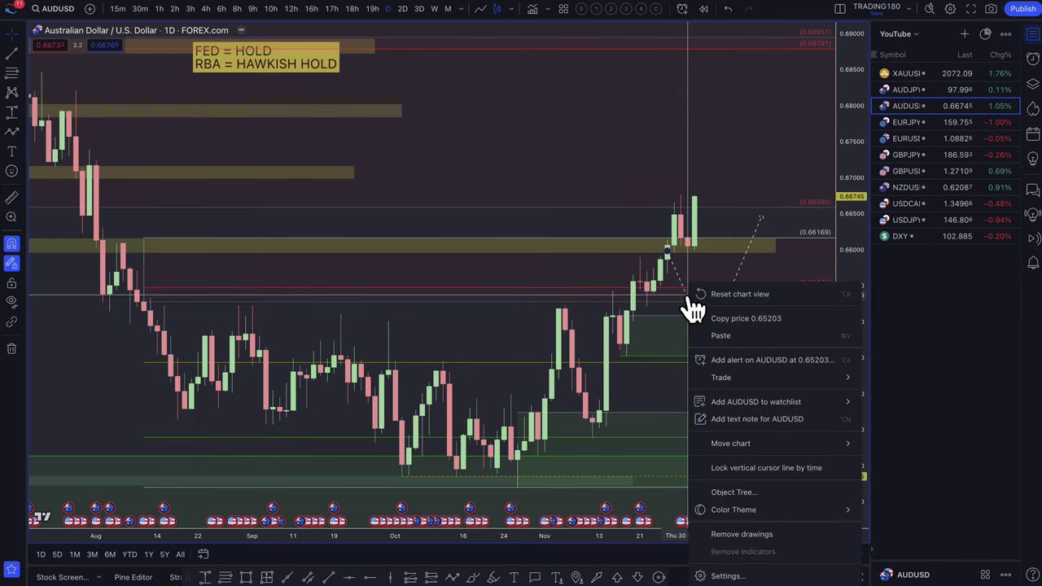
{"action": "key", "text": "Escape"}
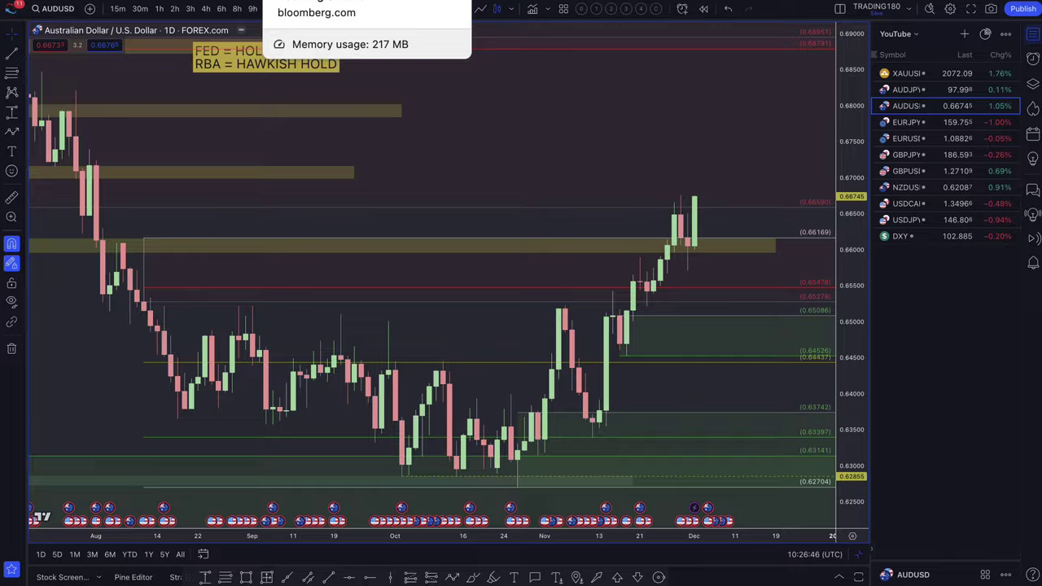
- Switch to the Bloomberg article on Australia's cooling inflation and highlight its headline and the two summary points below it
{"action": "left_click", "coordinate": [326, 0]}
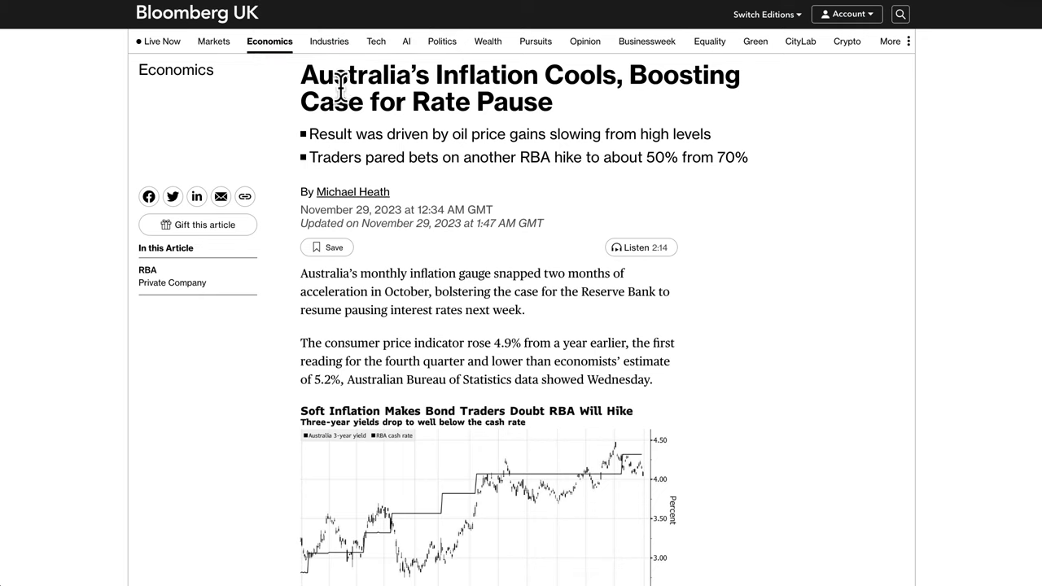
{"action": "left_click_drag", "start_coordinate": [302, 79], "coordinate": [304, 103]}
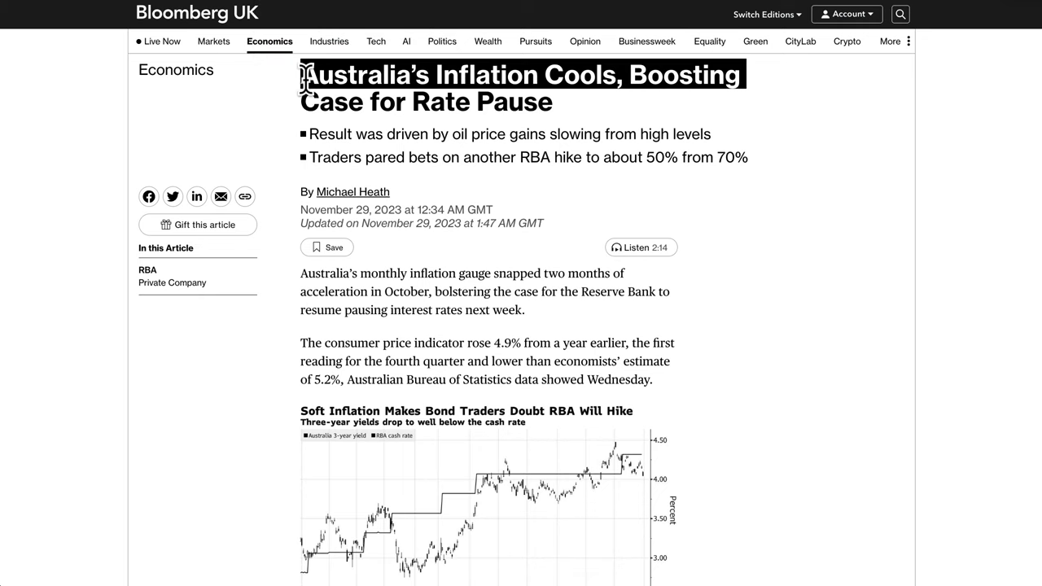
{"action": "left_click", "coordinate": [303, 79]}
{"action": "left_click_drag", "start_coordinate": [338, 72], "coordinate": [536, 114]}
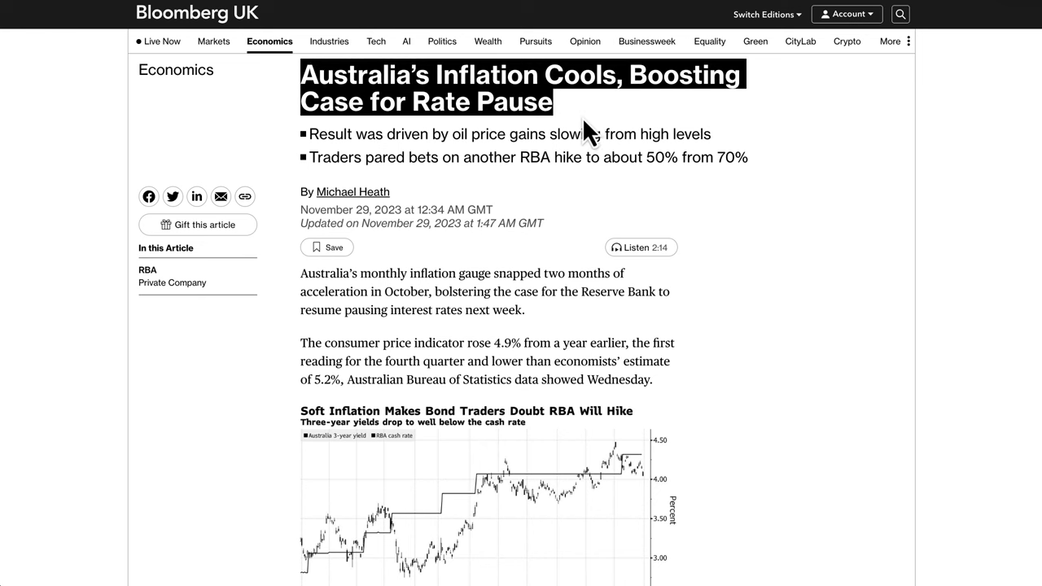
{"action": "left_click_drag", "start_coordinate": [313, 138], "coordinate": [508, 140]}
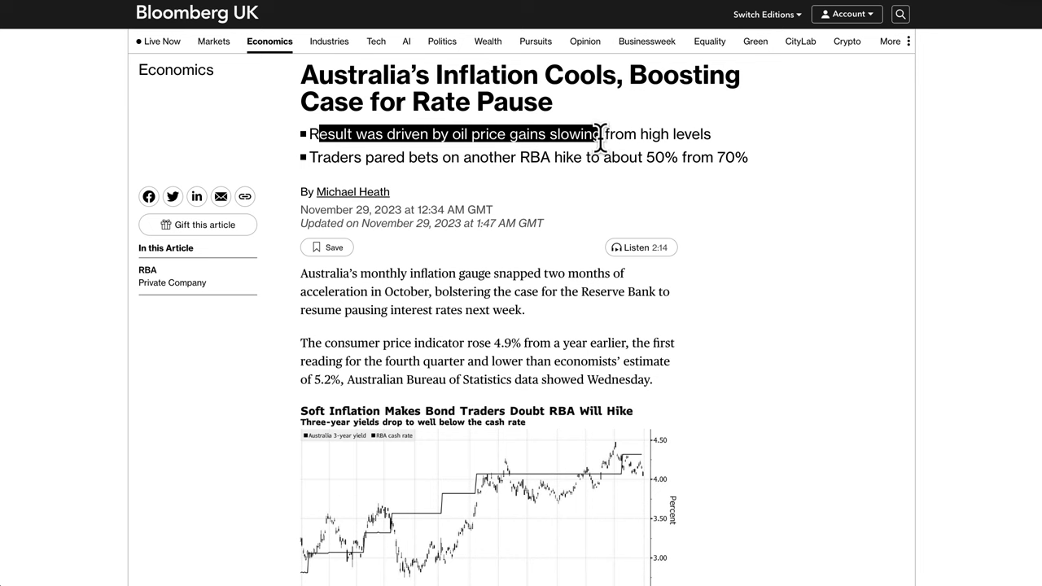
{"action": "left_click_drag", "start_coordinate": [600, 138], "coordinate": [437, 161]}
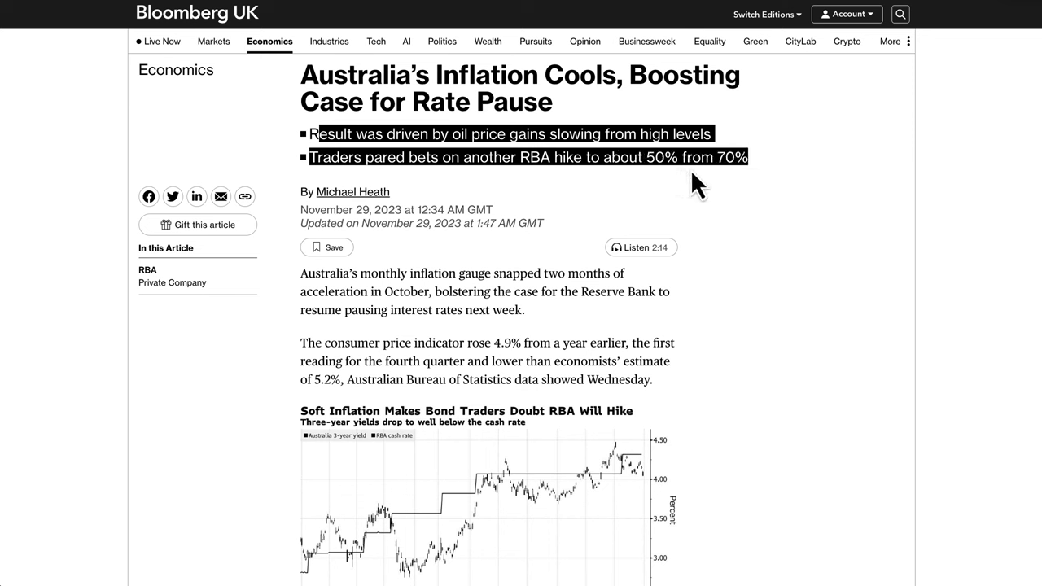
{"action": "left_click", "coordinate": [647, 159]}
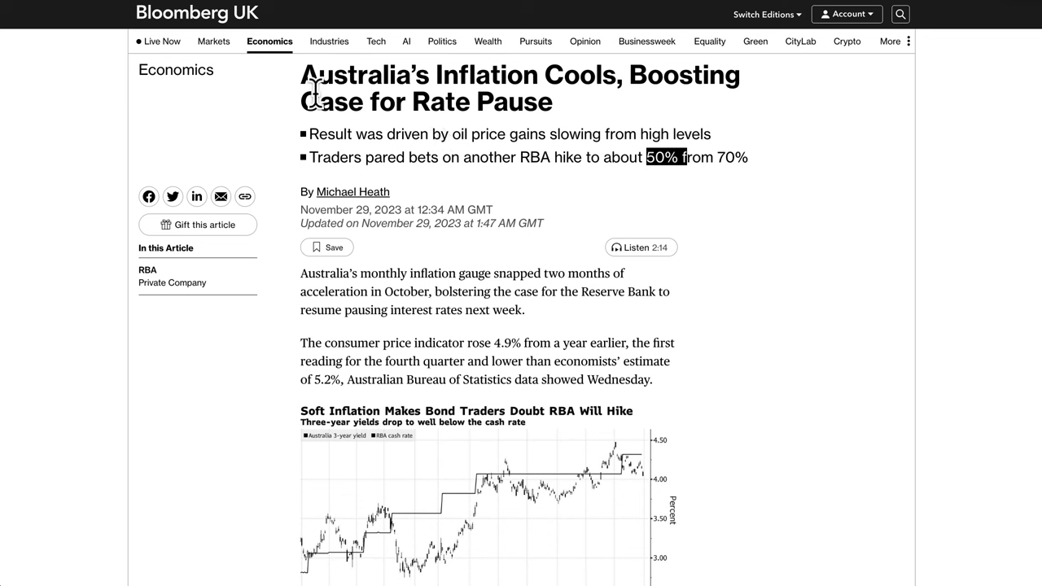
- View the RBA editorial in WestpacWeekly20231204.pdf and return to the AUDUSD chart
{"action": "left_click", "coordinate": [301, 1]}
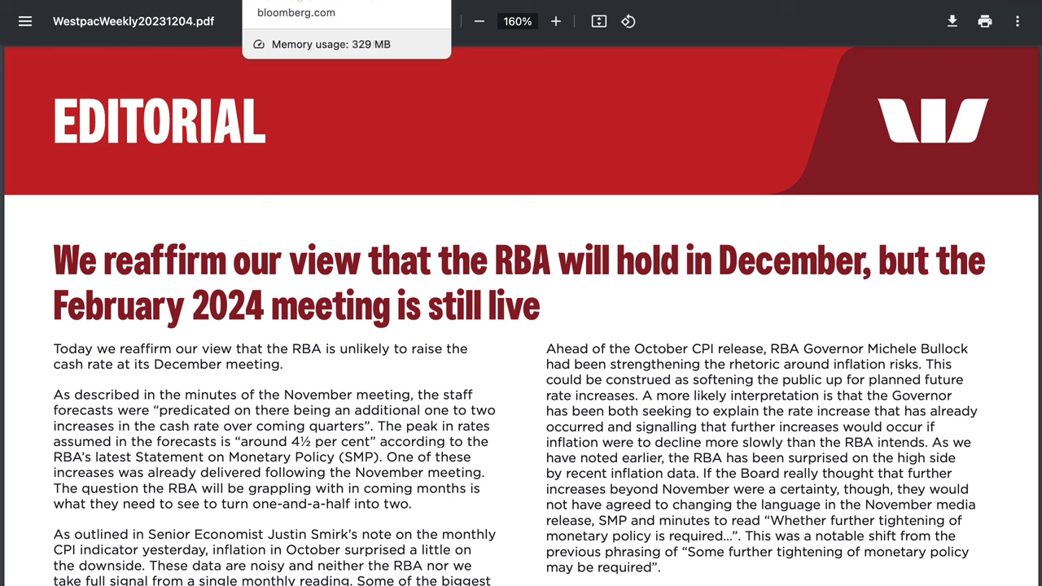
{"action": "left_click", "coordinate": [326, 0]}
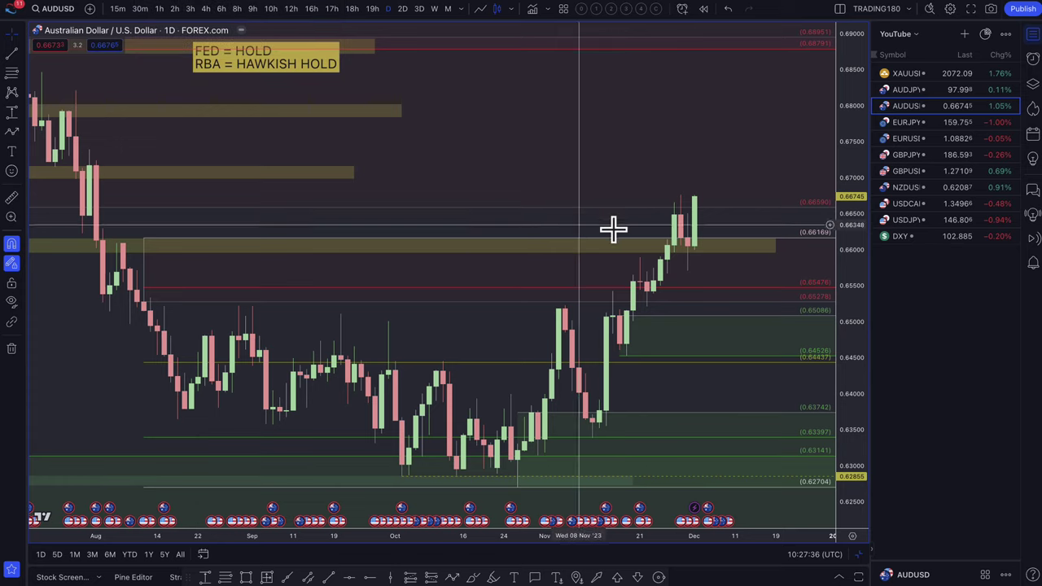
- Delete the old AUDUSD retracement levels spanning 0.66169 to 0.62704
{"action": "left_click", "coordinate": [558, 298]}
{"action": "key", "text": "Delete"}
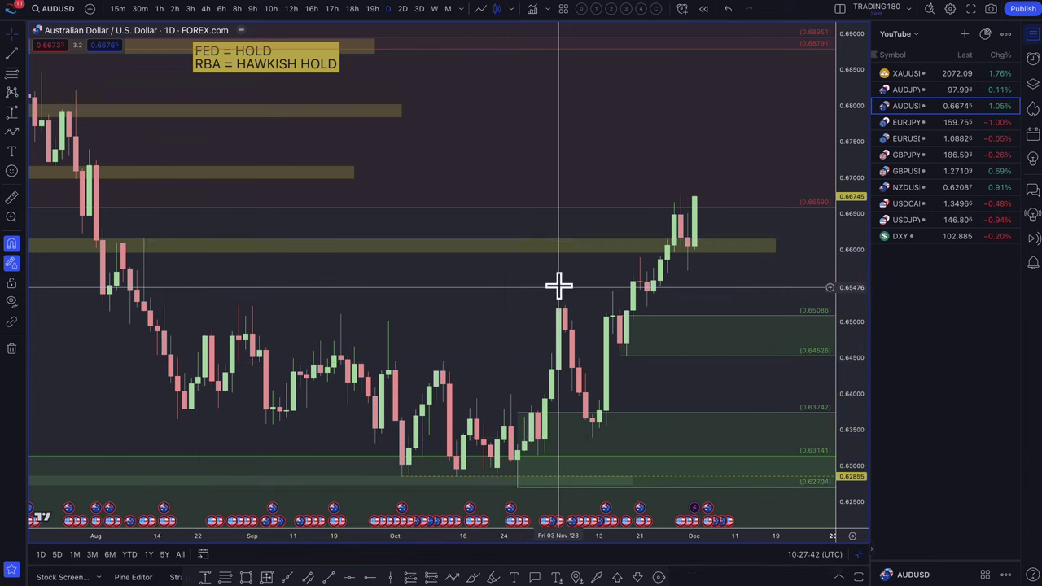
- Draw a zone from the 22 November candle between 0.65558 and 0.65213 and apply the 2. DEMAND template
{"action": "left_click", "coordinate": [12, 71]}
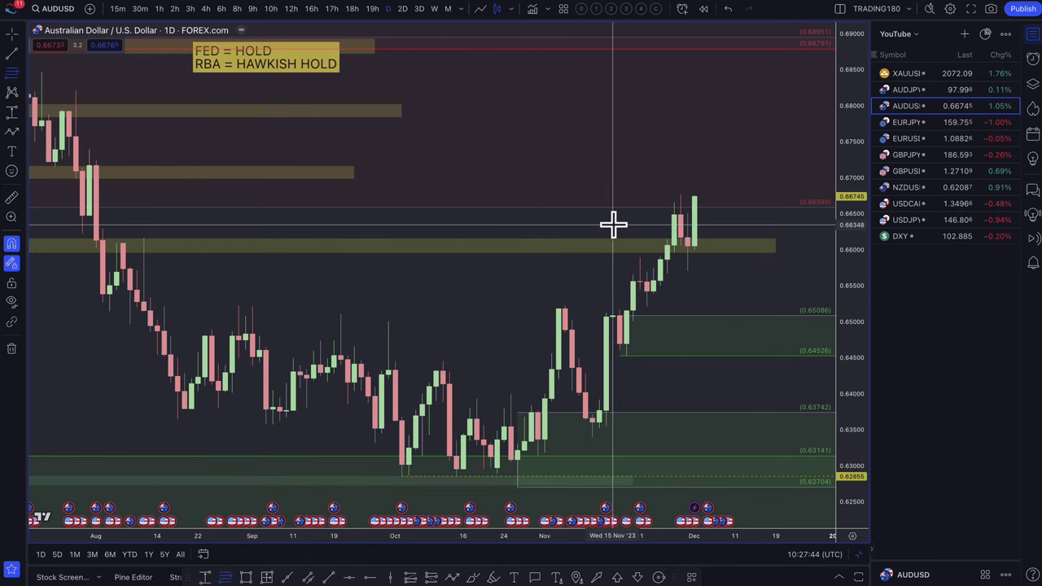
{"action": "left_click", "coordinate": [648, 284]}
{"action": "left_click", "coordinate": [646, 307]}
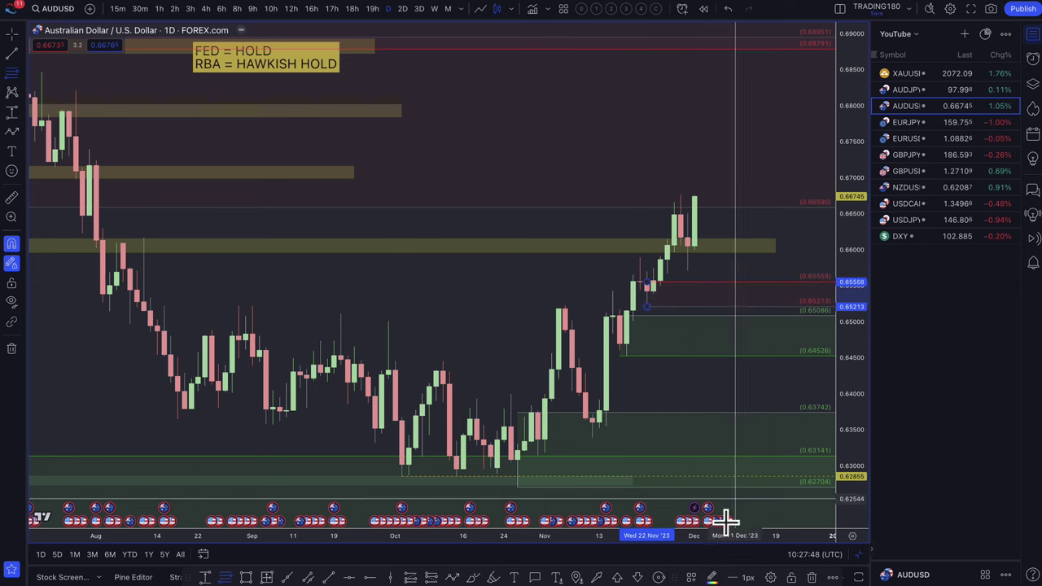
{"action": "left_click", "coordinate": [697, 576]}
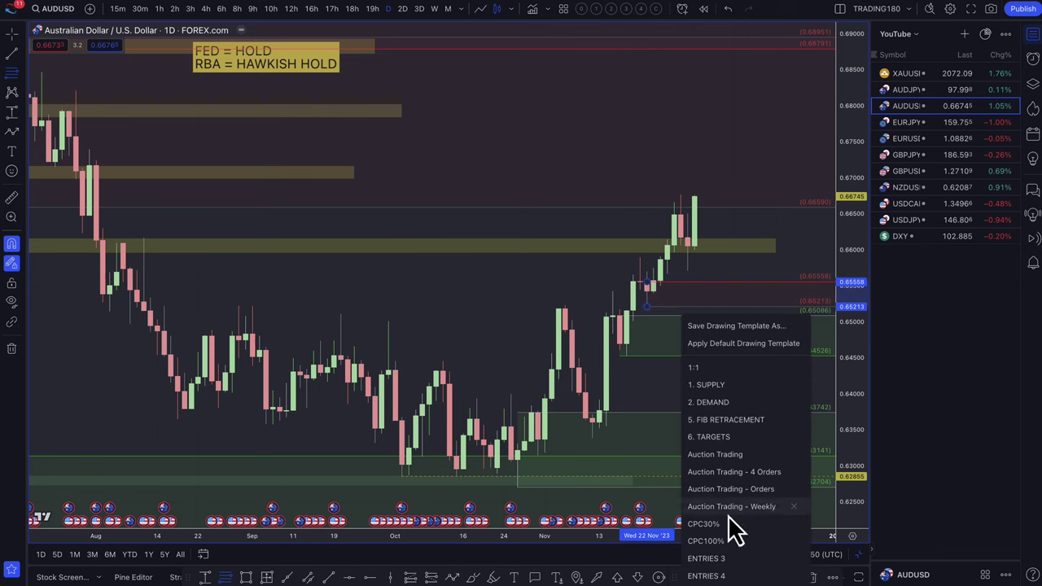
{"action": "left_click", "coordinate": [741, 416]}
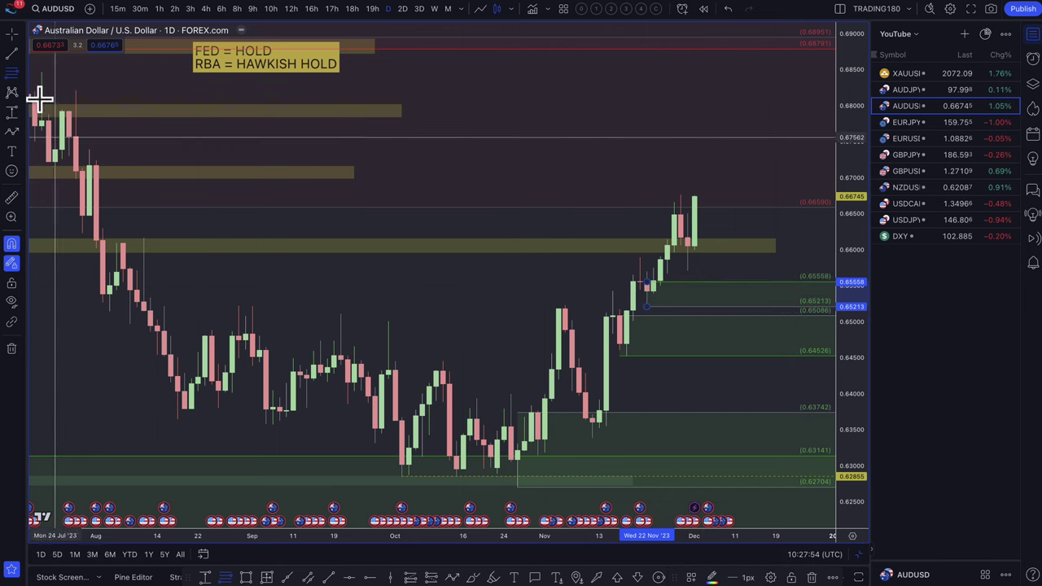
{"action": "left_click", "coordinate": [12, 132]}
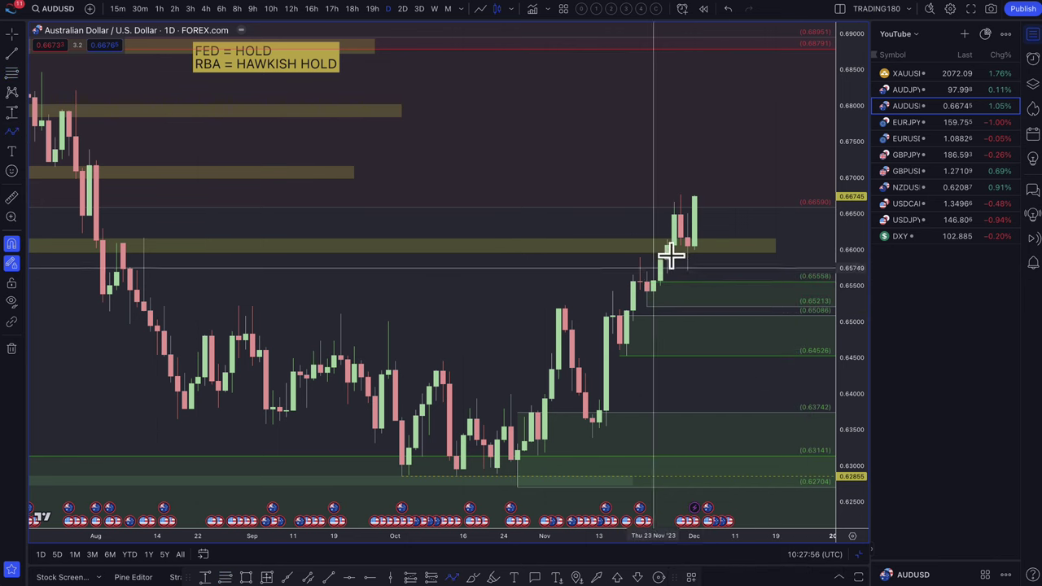
{"action": "left_click", "coordinate": [700, 201]}
{"action": "key", "text": "Escape"}
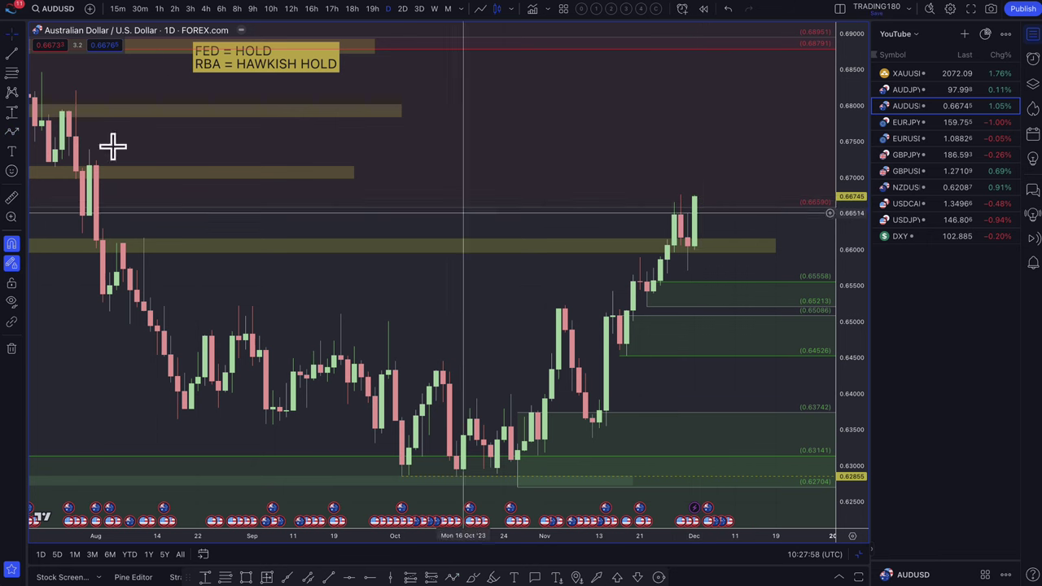
- Draw an AUDUSD demand zone from the candle before the latest one, between 0.66172 and 0.65711
{"action": "left_click", "coordinate": [11, 72]}
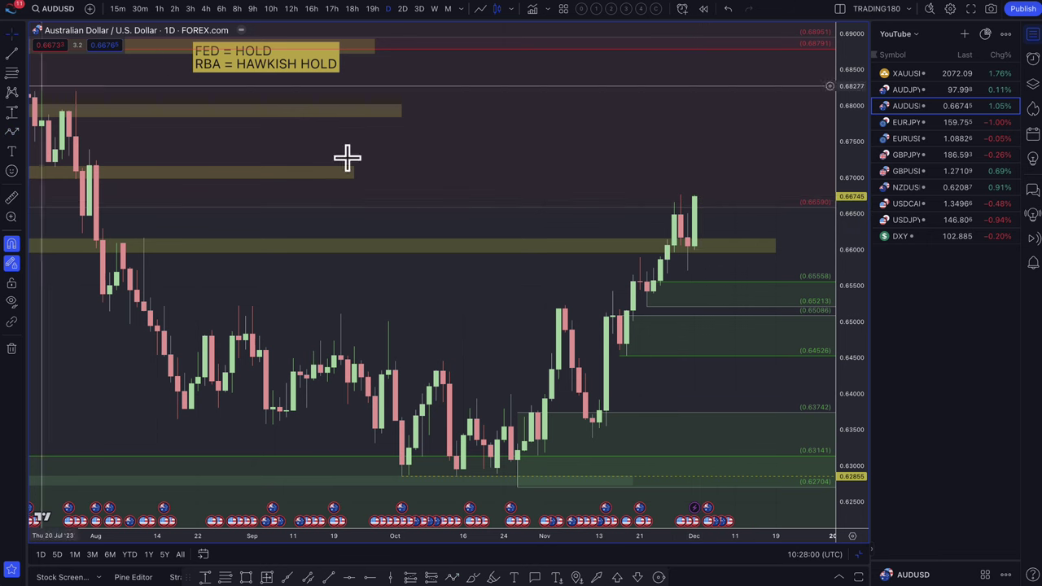
{"action": "left_click", "coordinate": [686, 237]}
{"action": "left_click", "coordinate": [686, 287]}
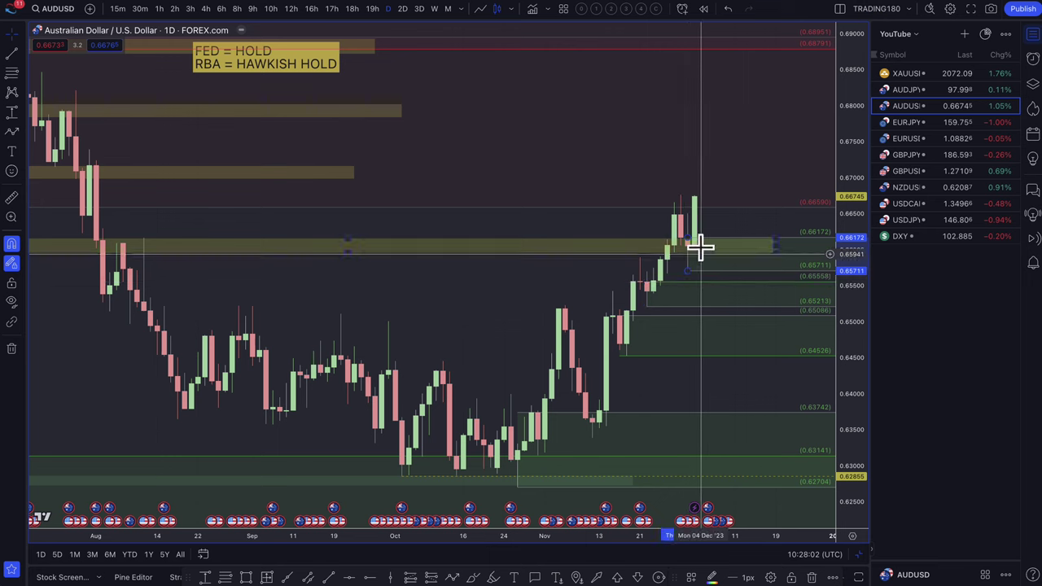
- Draw a projected path from the latest AUDUSD close down to about 0.653 and back up to about 0.668
{"action": "left_click", "coordinate": [12, 132]}
{"action": "left_click", "coordinate": [694, 194]}
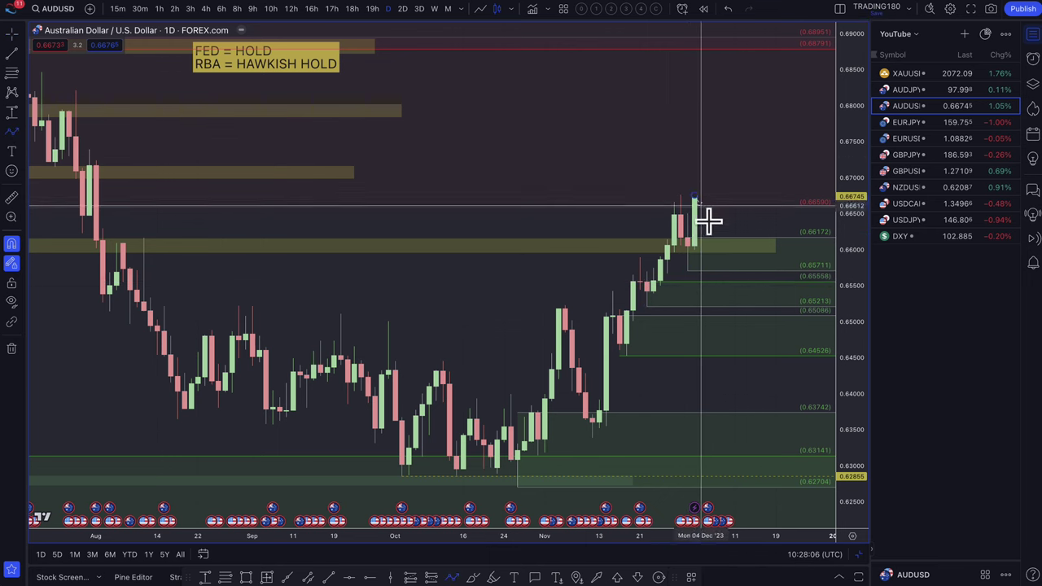
{"action": "left_click", "coordinate": [727, 259]}
{"action": "double_click", "coordinate": [767, 191]}
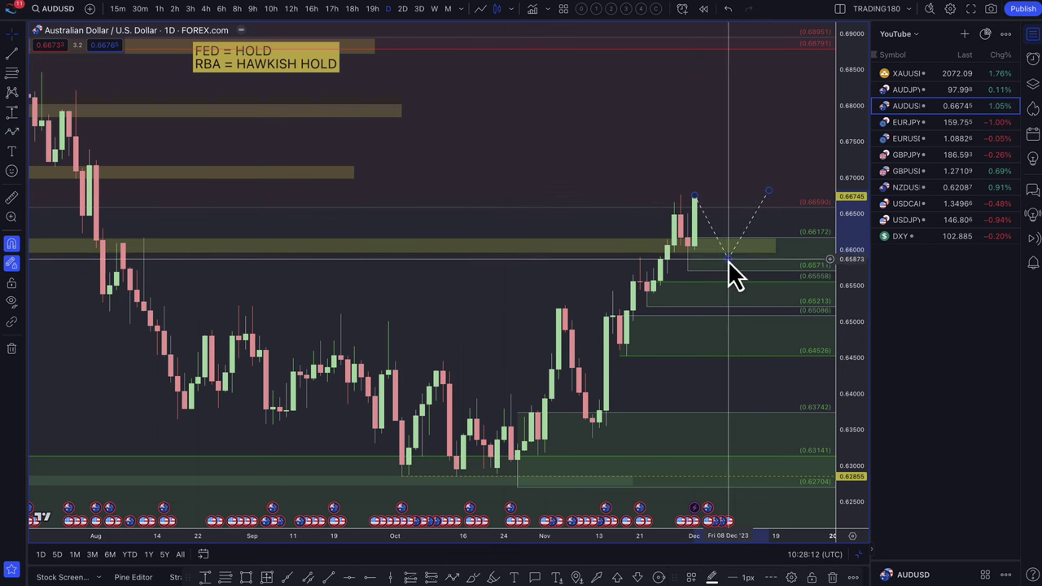
{"action": "left_click_drag", "start_coordinate": [728, 261], "coordinate": [730, 304]}
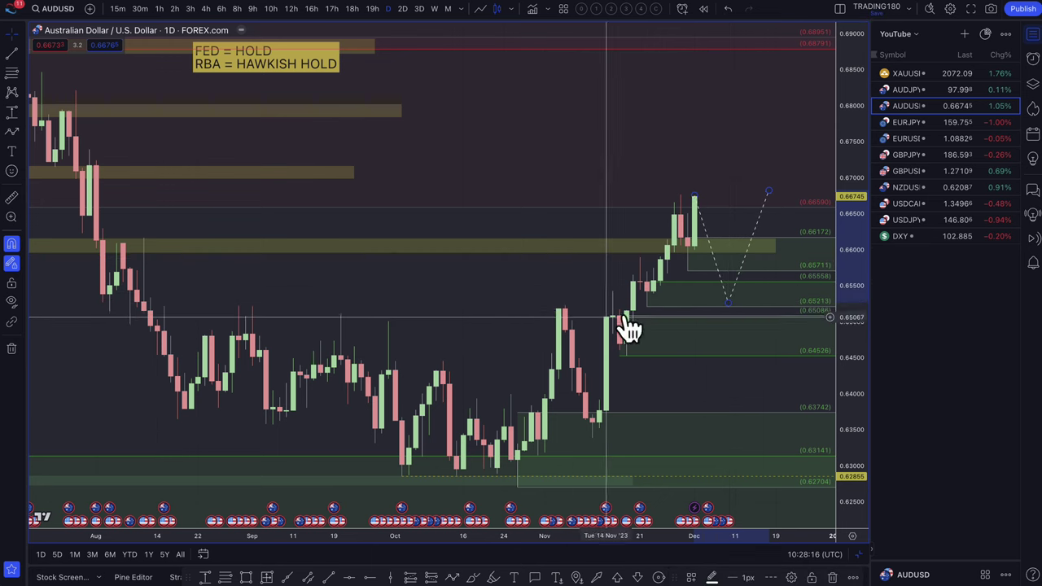
- Draw a rectangle zone on AUDUSD from 18 August to 18 December between 0.65180 and 0.65339
{"action": "left_click", "coordinate": [247, 577]}
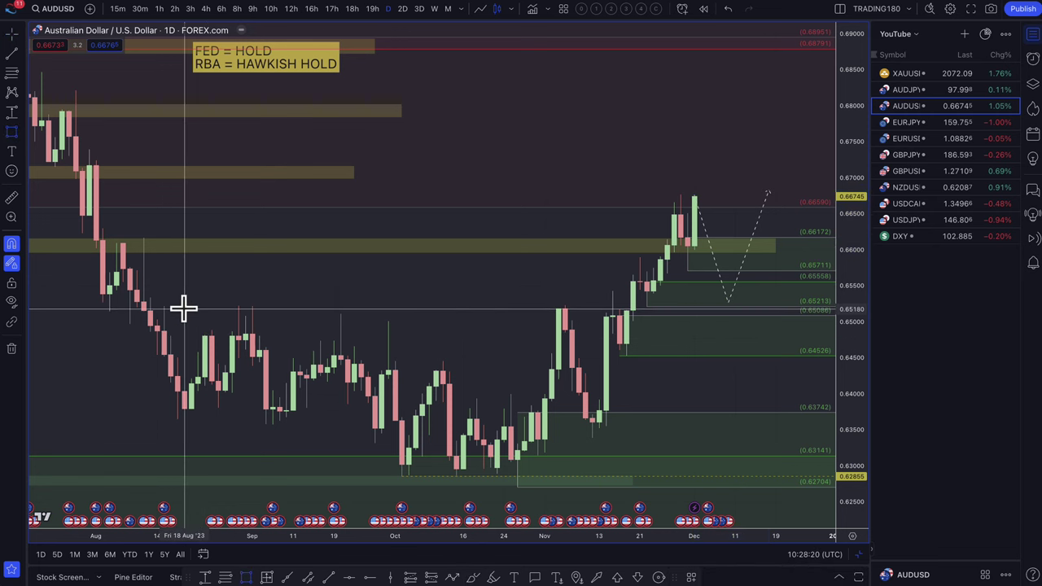
{"action": "mouse_move", "coordinate": [184, 307]}
{"action": "left_mouse_down"}
{"action": "mouse_move", "coordinate": [670, 309]}
{"action": "mouse_move", "coordinate": [769, 298]}
{"action": "left_mouse_up"}
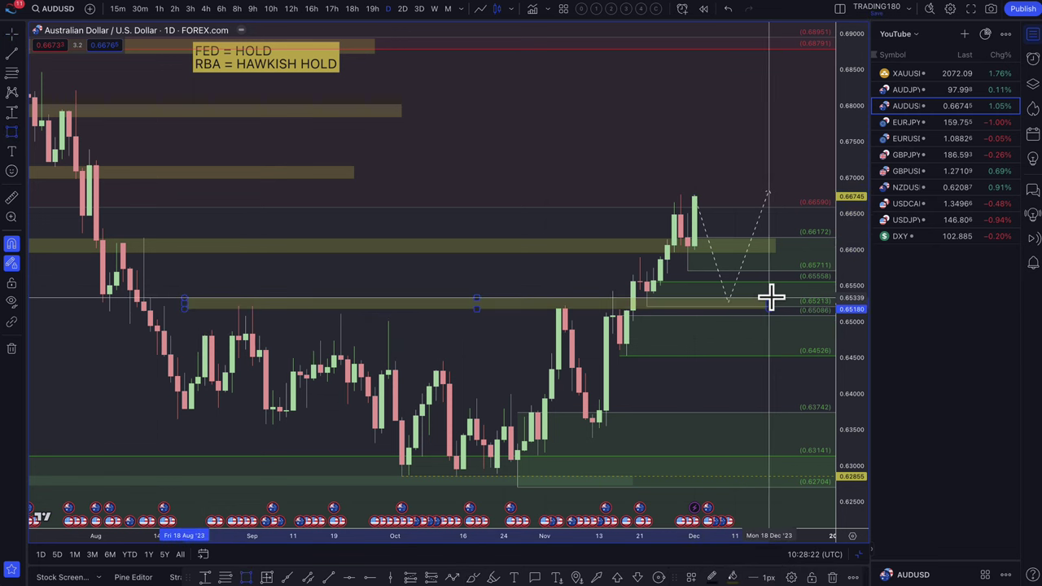
- Open the AUDJPY chart
{"action": "left_click", "coordinate": [916, 93]}
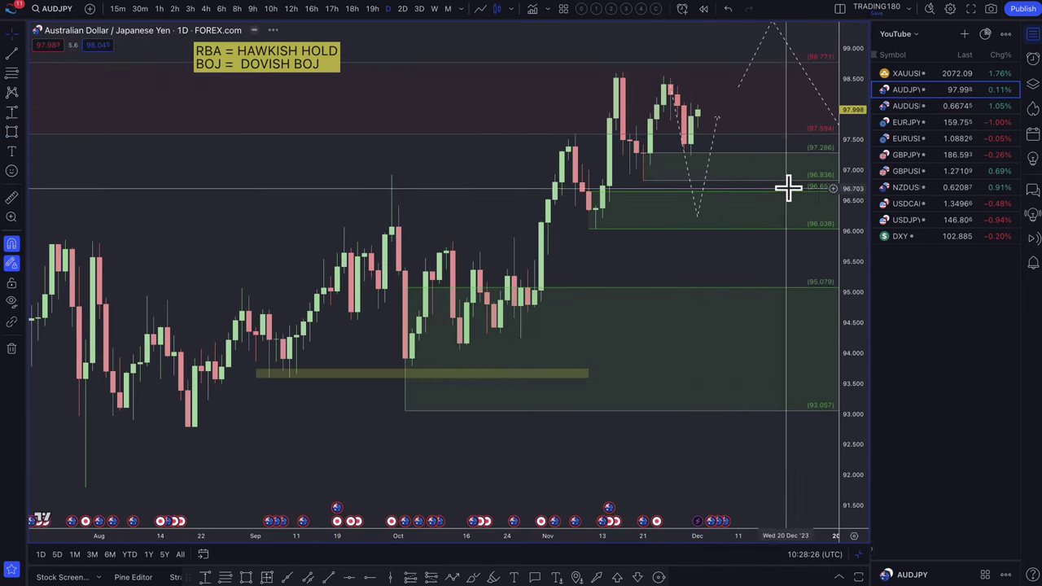
- Remove AUDJPY's down-and-up path and reshape the remaining path from the latest close to about 98.77 on 7 December, ending near 96.9
{"action": "scroll", "coordinate": [750, 197], "scroll_direction": "up", "scroll_amount": 3}
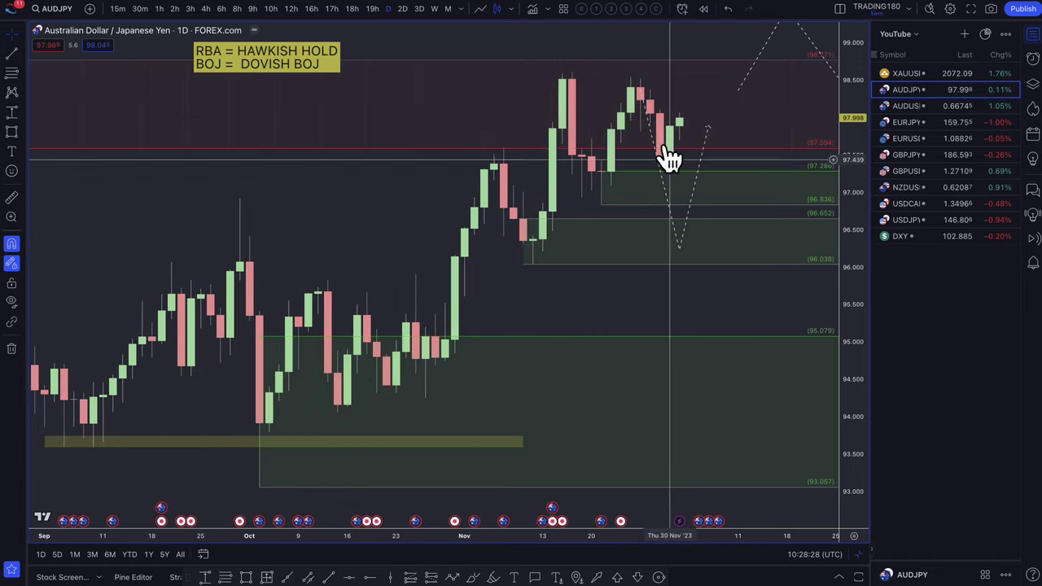
{"action": "scroll", "coordinate": [698, 201], "scroll_direction": "down", "scroll_amount": 5}
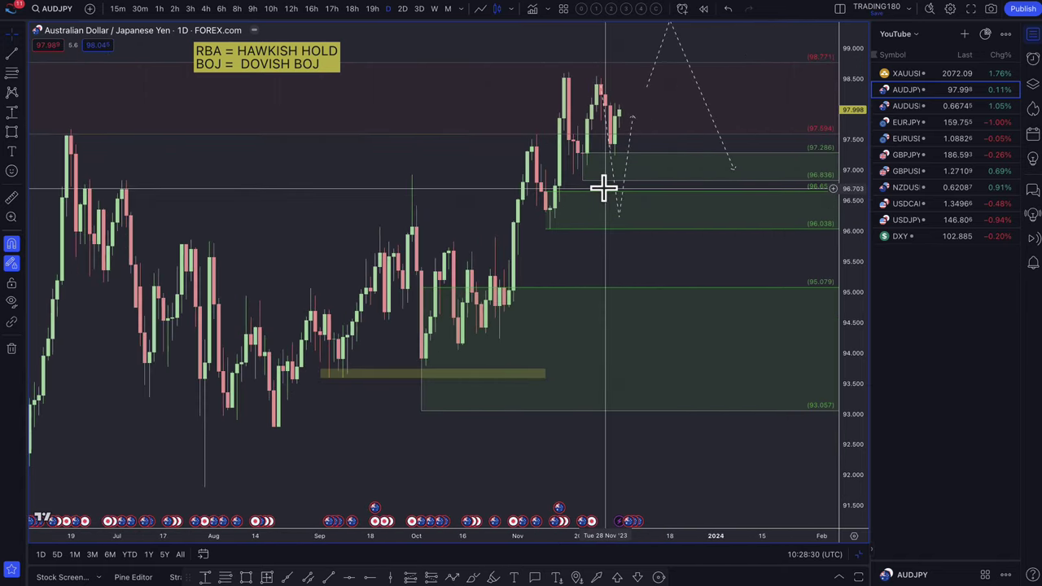
{"action": "scroll", "coordinate": [610, 203], "scroll_direction": "down", "scroll_amount": 5}
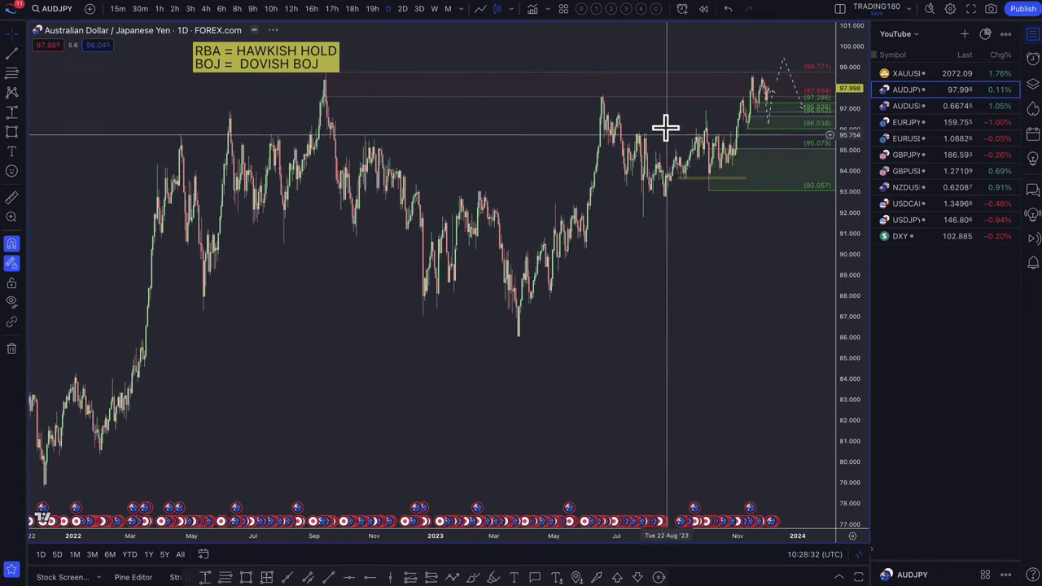
{"action": "scroll", "coordinate": [700, 118], "scroll_direction": "up", "scroll_amount": 2}
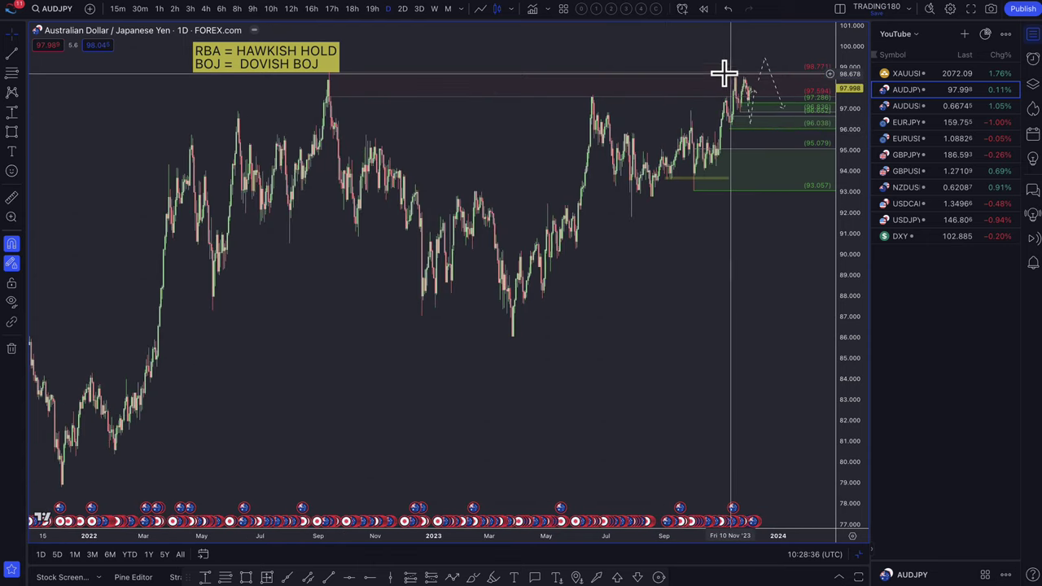
{"action": "scroll", "coordinate": [750, 96], "scroll_direction": "up", "scroll_amount": 5}
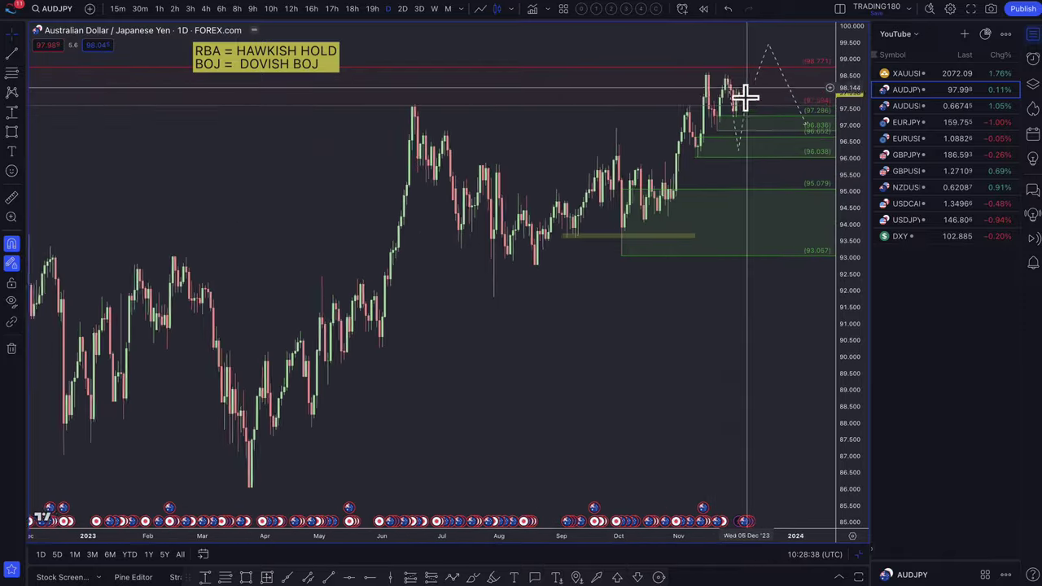
{"action": "scroll", "coordinate": [716, 106], "scroll_direction": "up", "scroll_amount": 3}
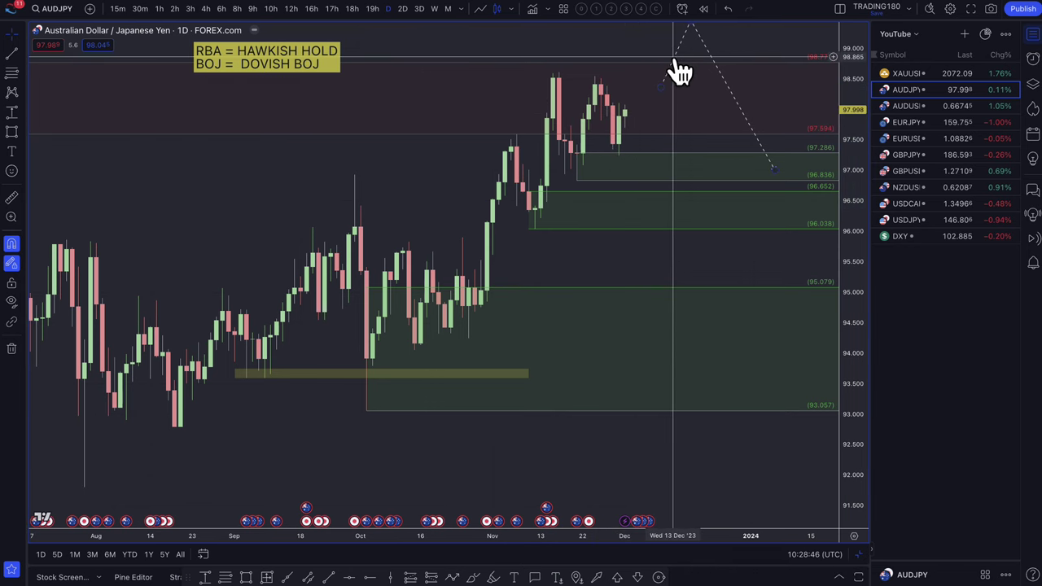
{"action": "left_click_drag", "start_coordinate": [663, 85], "coordinate": [625, 110]}
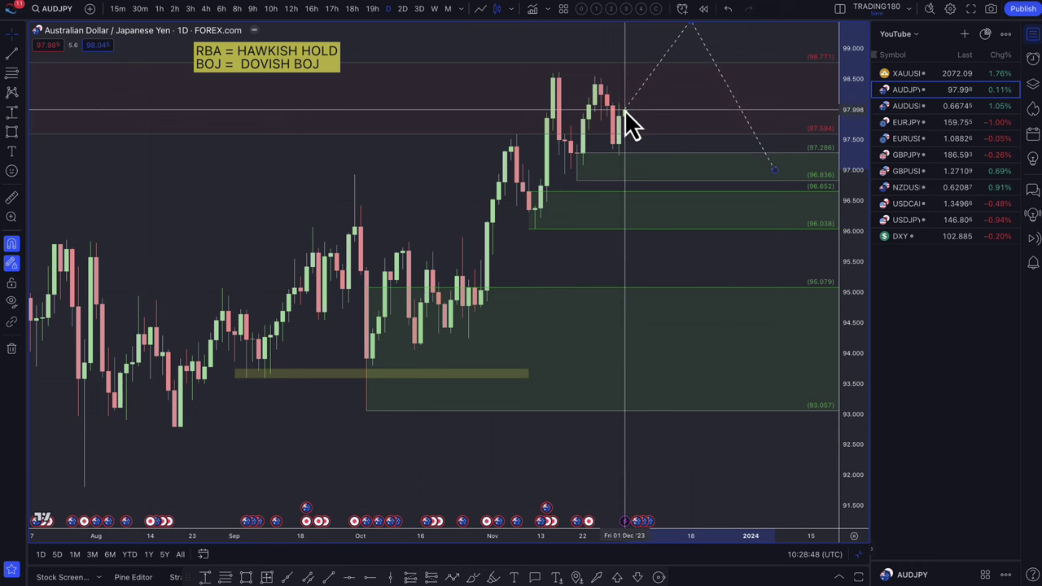
{"action": "left_click_drag", "start_coordinate": [688, 25], "coordinate": [650, 37]}
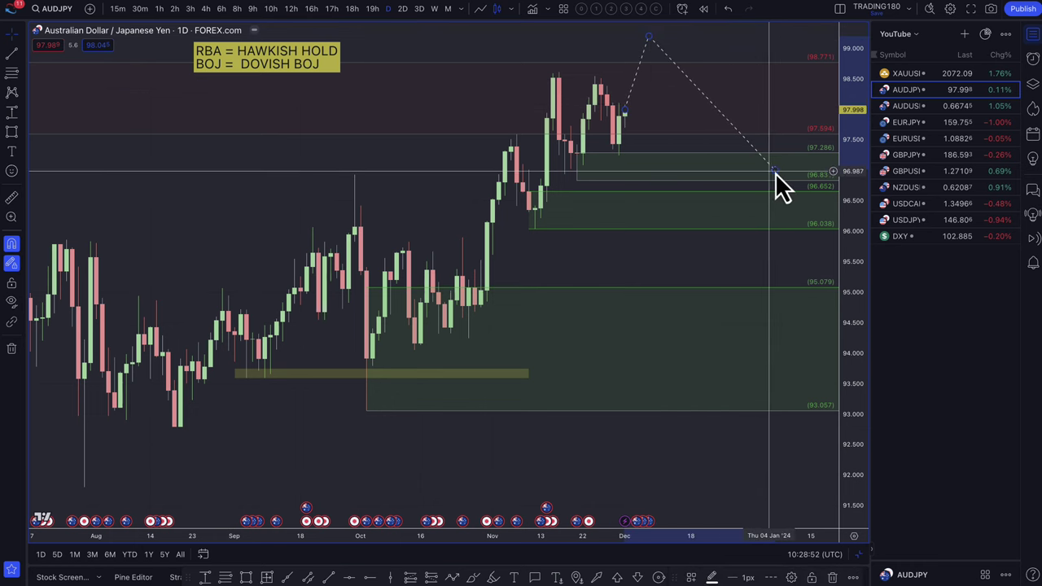
{"action": "left_click_drag", "start_coordinate": [775, 170], "coordinate": [701, 177]}
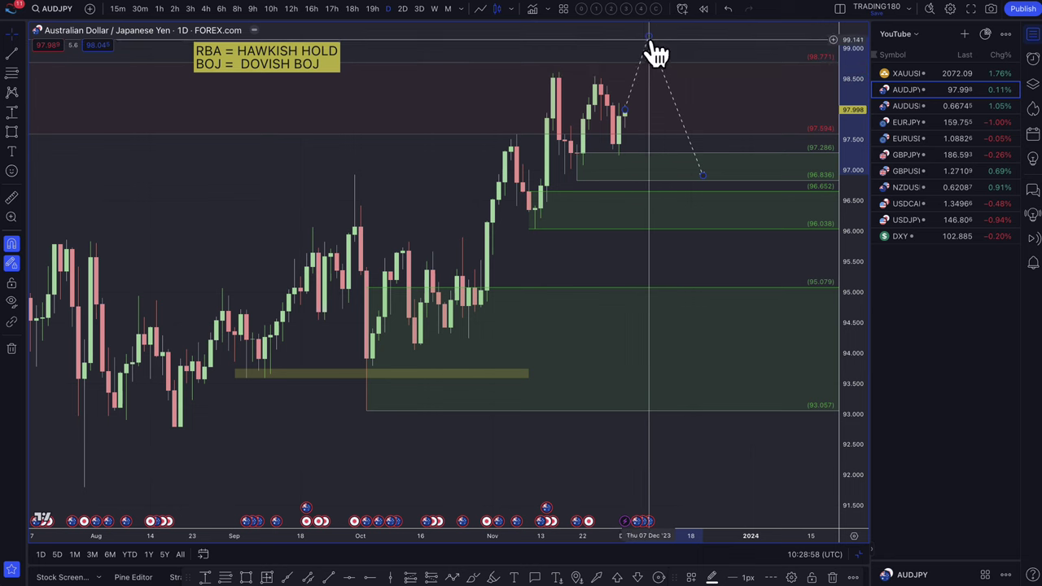
{"action": "mouse_move", "coordinate": [650, 38]}
{"action": "left_mouse_down"}
{"action": "mouse_move", "coordinate": [651, 48]}
{"action": "mouse_move", "coordinate": [648, 39]}
{"action": "left_mouse_up"}
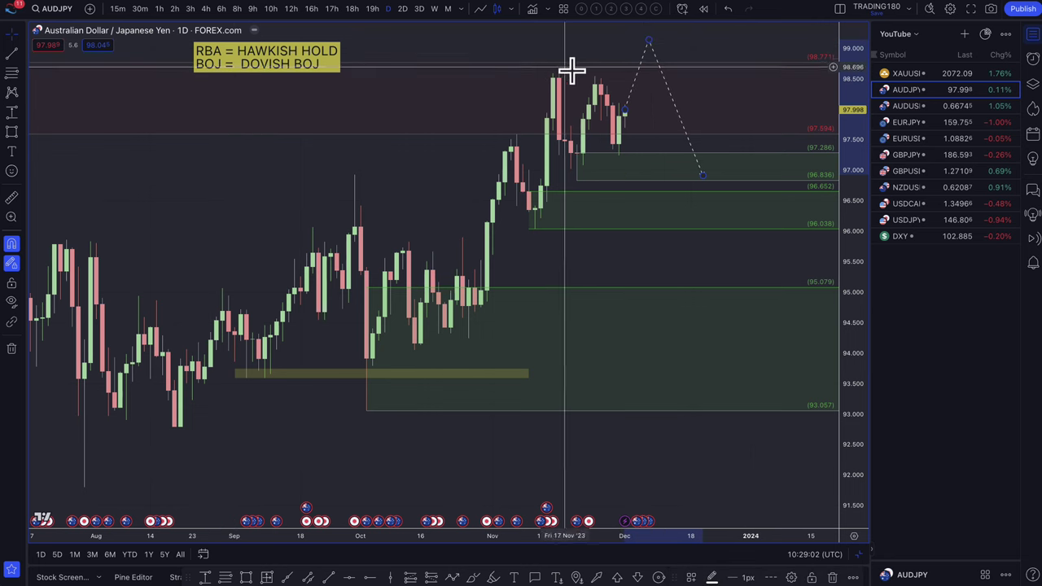
{"action": "left_click_drag", "start_coordinate": [649, 39], "coordinate": [649, 66]}
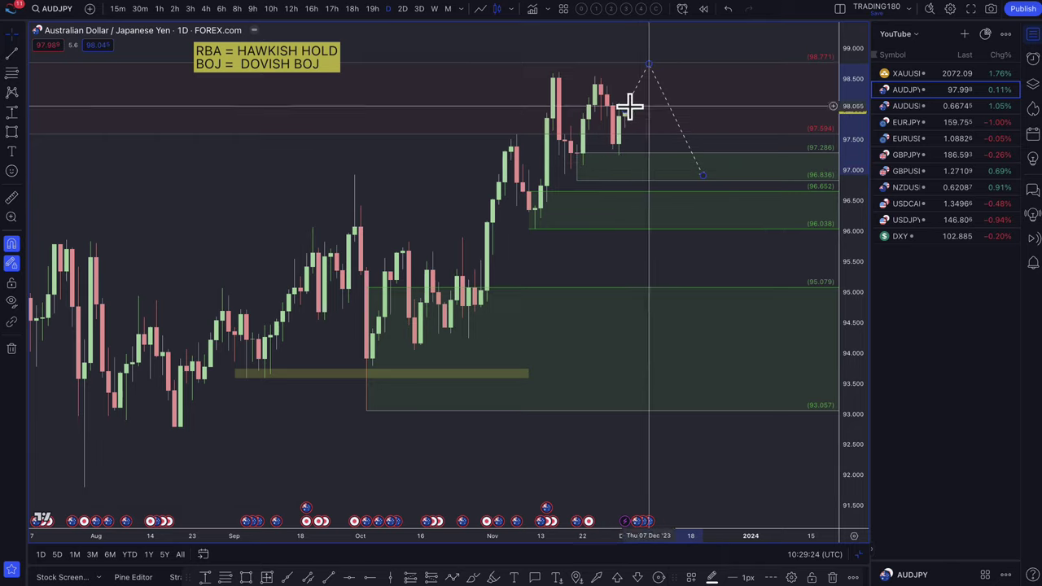
- Raise the AUDJPY path's peak to about 99.39 on 6 December and move its end point to about 97.6
{"action": "scroll", "coordinate": [631, 179], "scroll_direction": "down", "scroll_amount": 4}
{"action": "scroll", "coordinate": [626, 167], "scroll_direction": "down", "scroll_amount": 3}
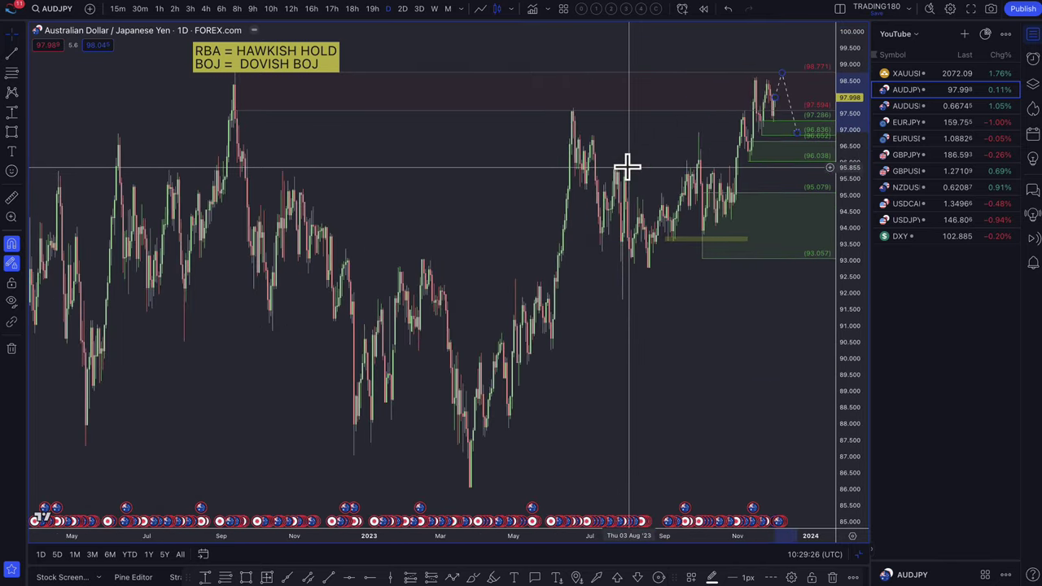
{"action": "scroll", "coordinate": [627, 167], "scroll_direction": "up", "scroll_amount": 7}
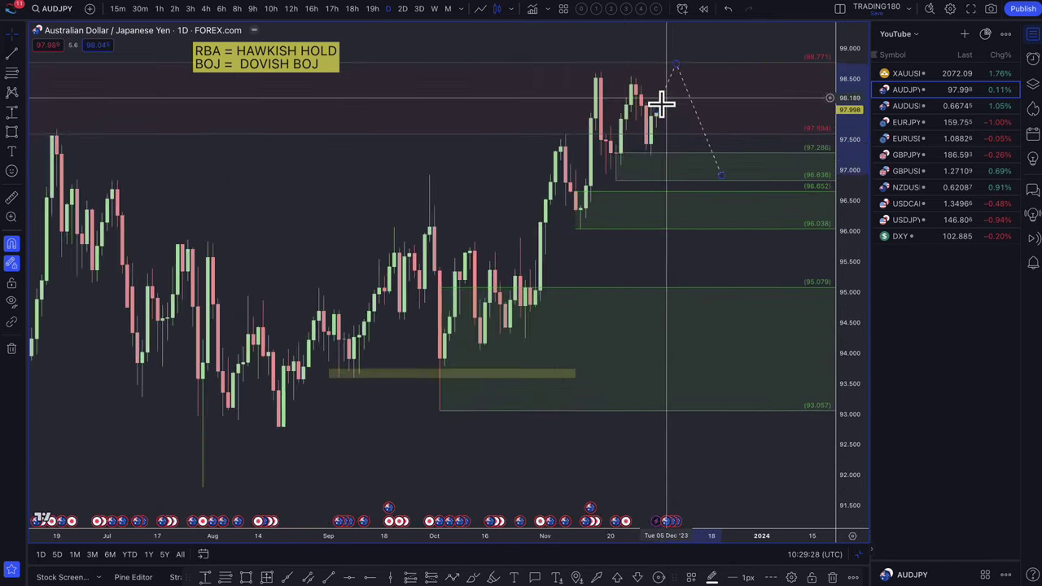
{"action": "left_click_drag", "start_coordinate": [675, 66], "coordinate": [672, 27]}
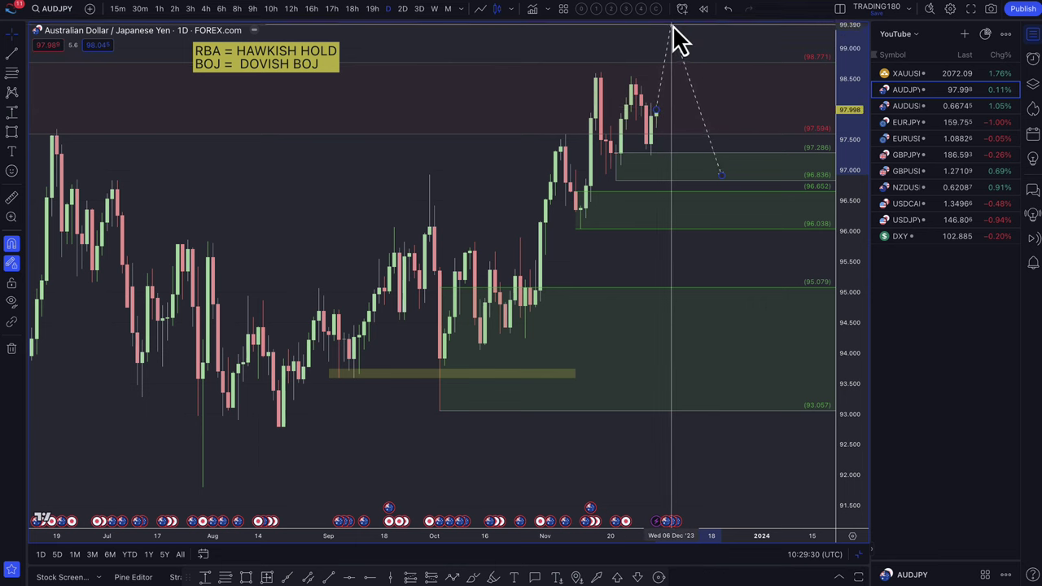
{"action": "left_click_drag", "start_coordinate": [722, 175], "coordinate": [692, 130]}
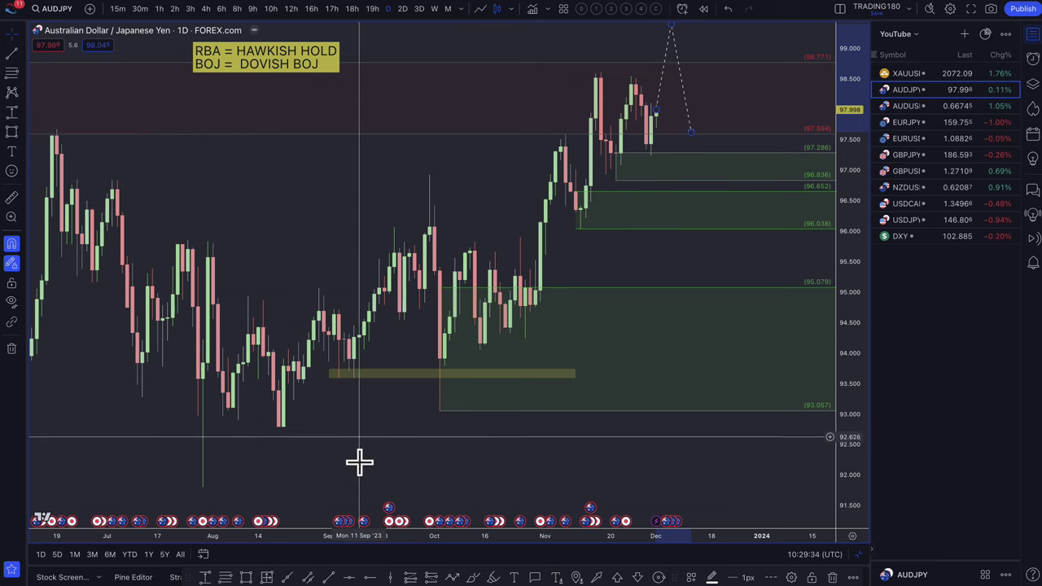
- Draw a second AUDJPY path segment from about 97.6 up to about 98.96 on 19 December
{"action": "left_click", "coordinate": [452, 576]}
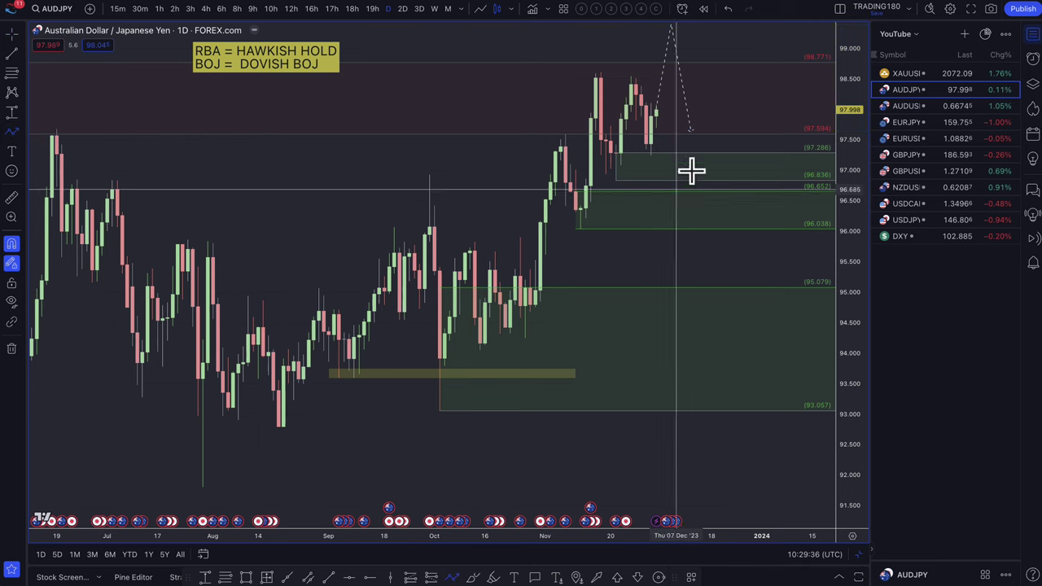
{"action": "left_click", "coordinate": [694, 135]}
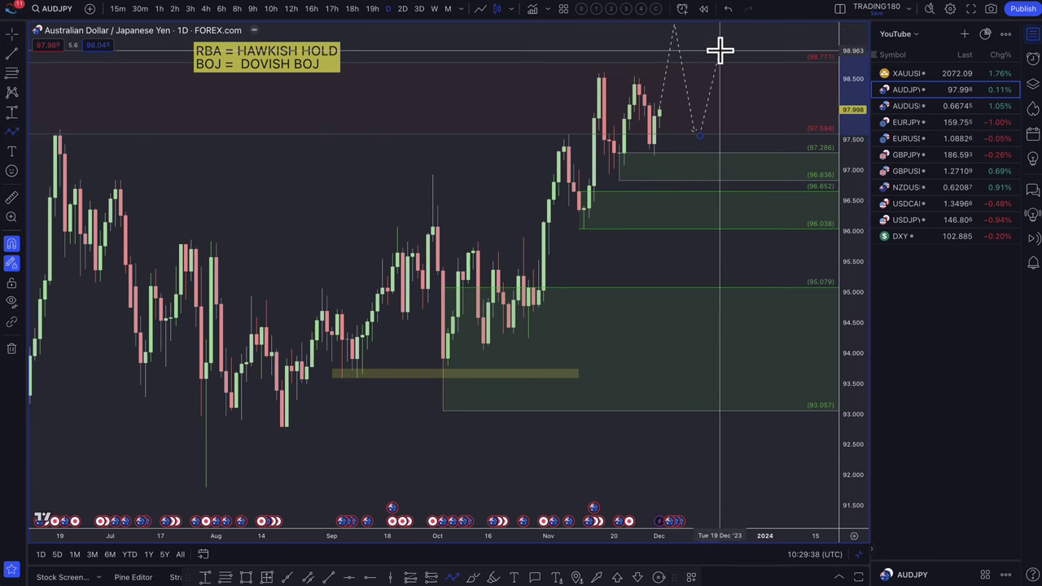
{"action": "left_click", "coordinate": [720, 51]}
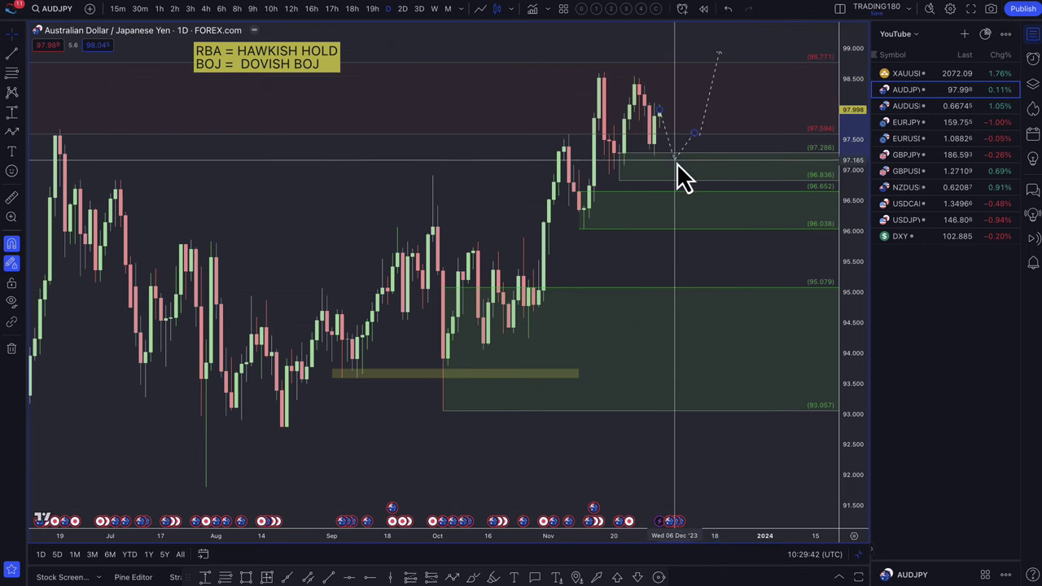
- Pull the first AUDJPY path's middle point down to about 96.17 on 7 December and delete the second path segment
{"action": "left_click_drag", "start_coordinate": [678, 163], "coordinate": [680, 226]}
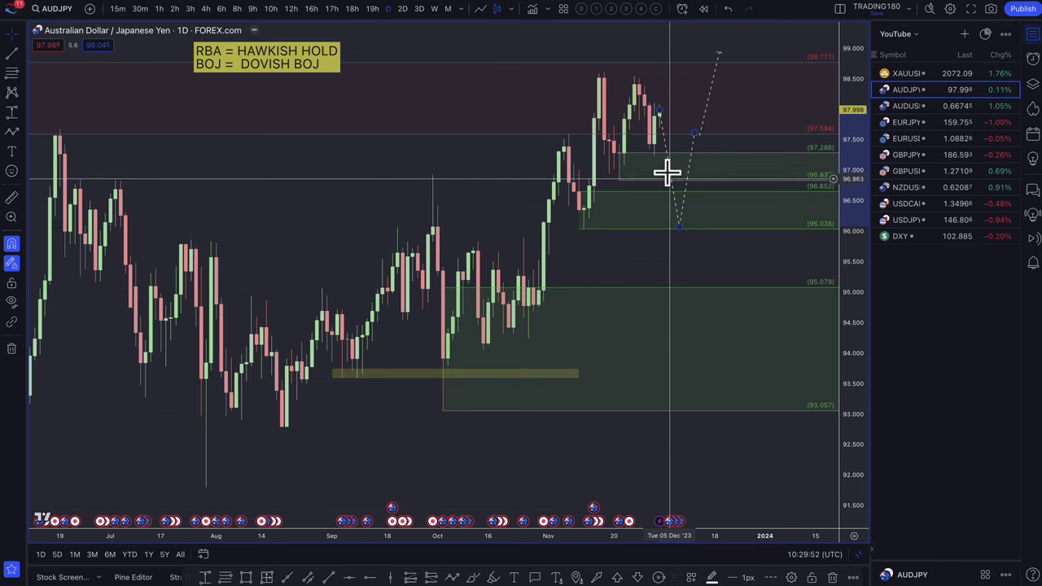
{"action": "left_click", "coordinate": [704, 108]}
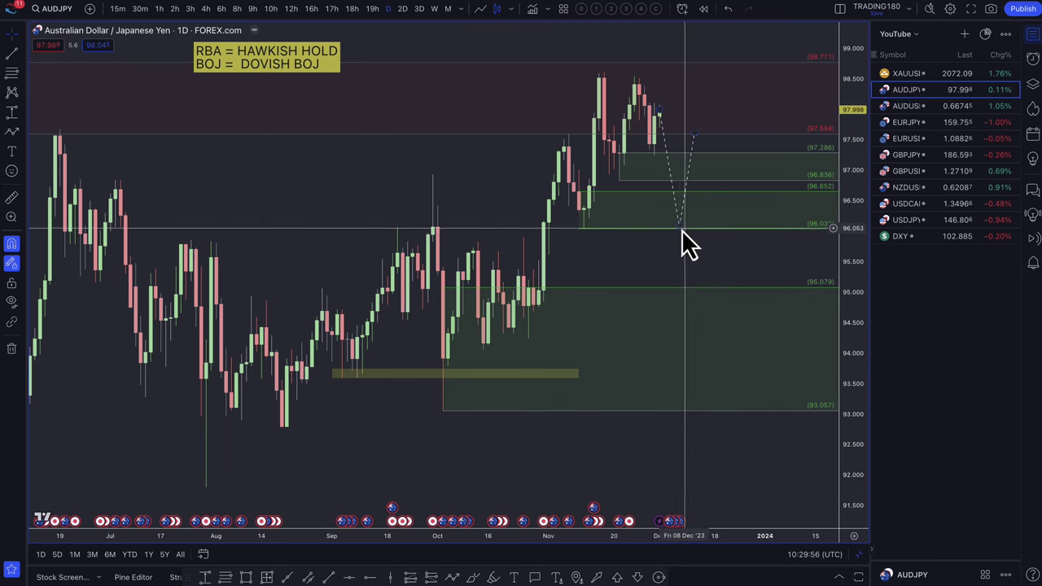
{"action": "mouse_move", "coordinate": [679, 226]}
{"action": "left_mouse_down"}
{"action": "mouse_move", "coordinate": [680, 189]}
{"action": "mouse_move", "coordinate": [680, 223]}
{"action": "left_mouse_up"}
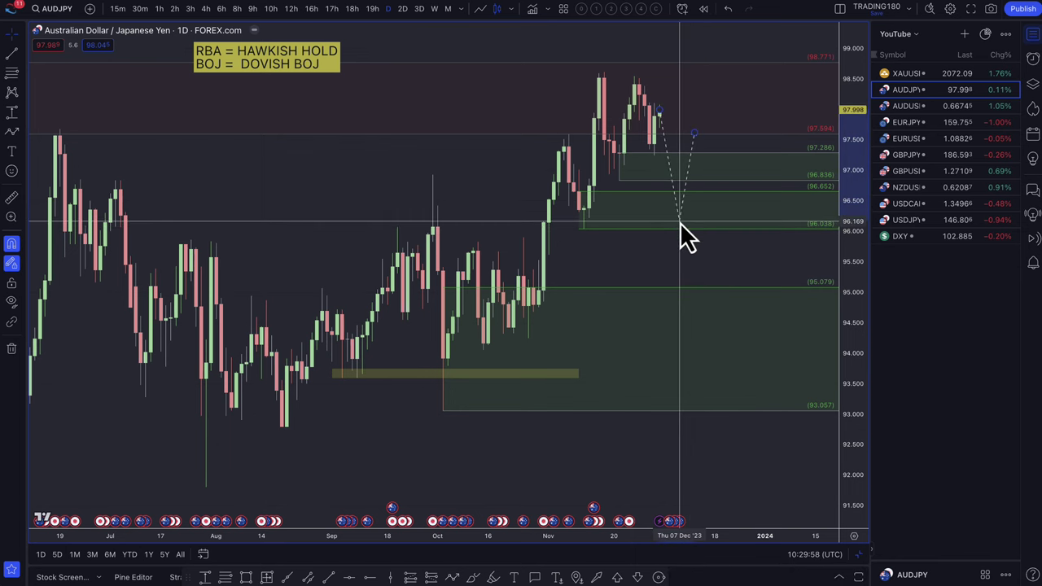
- Open the XAUUSD chart and highlight the bullet about gold's rally since October in the Bloomberg gold article
{"action": "left_click", "coordinate": [903, 72]}
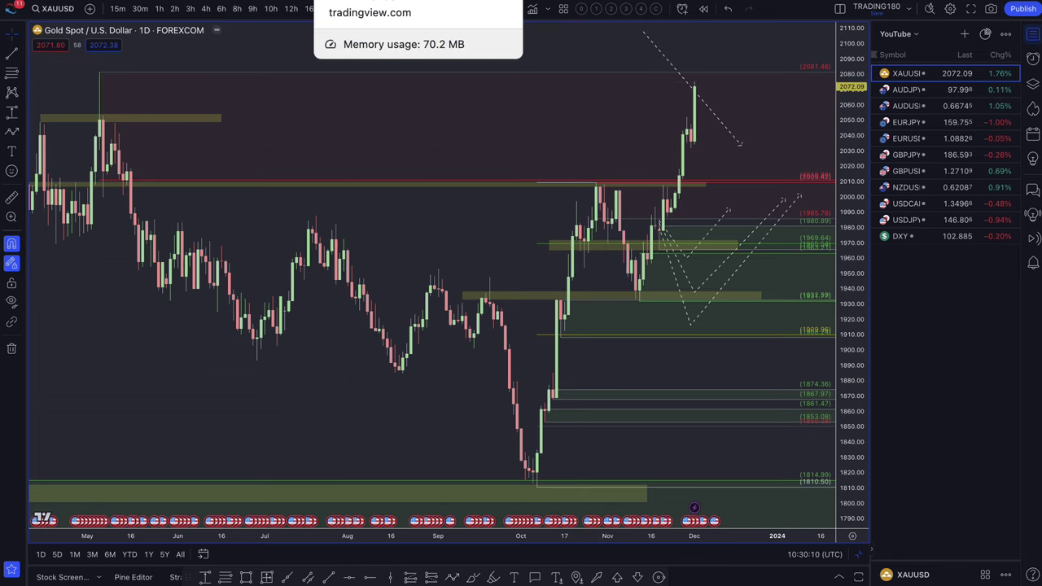
{"action": "left_click", "coordinate": [399, 2]}
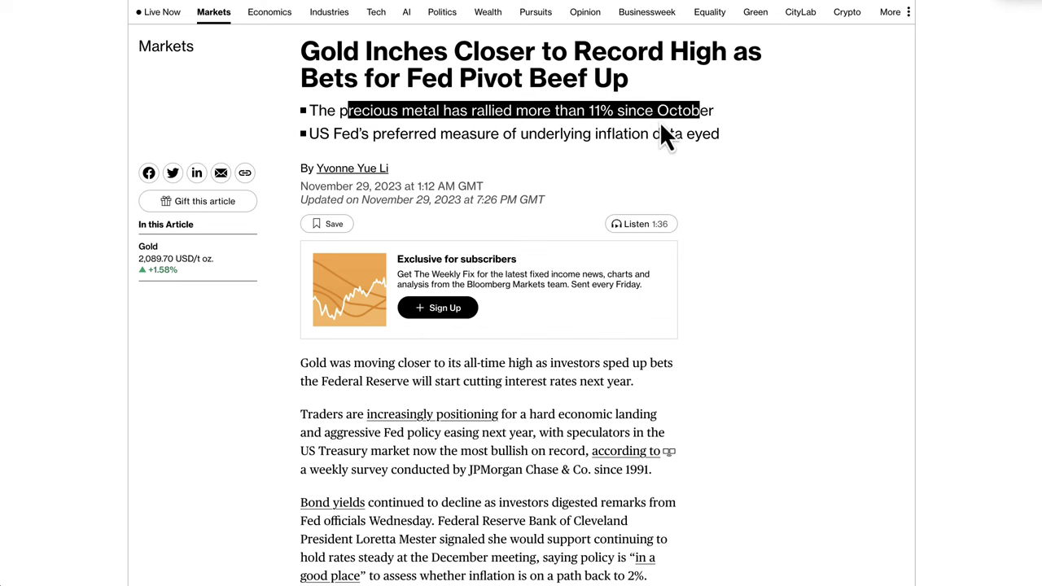
{"action": "left_click_drag", "start_coordinate": [663, 135], "coordinate": [715, 111]}
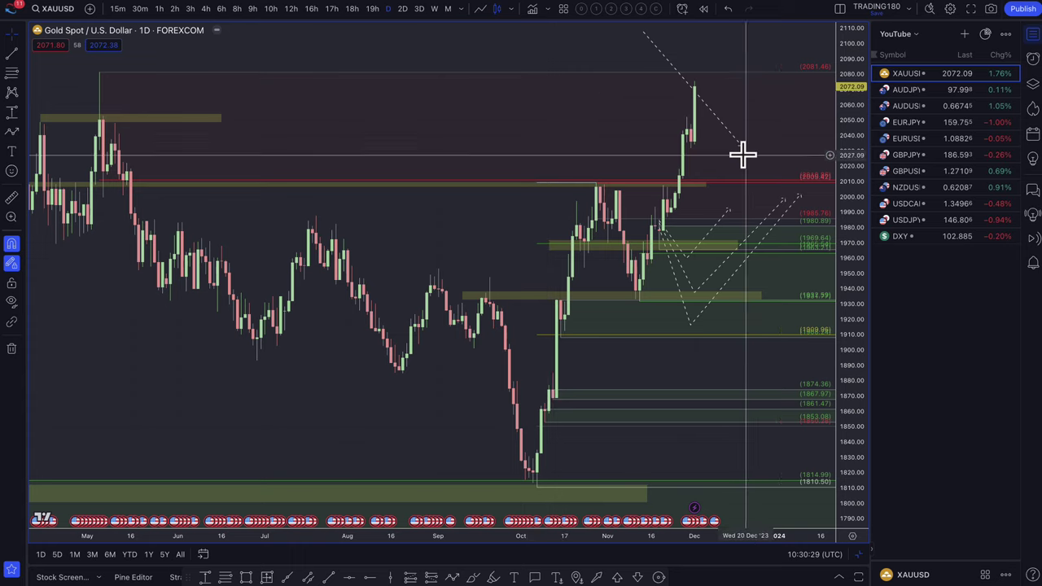
- Delete the yellow rectangle near 2050 on XAUUSD and raise the upper supply zone's lower edge to about 2053
{"action": "scroll", "coordinate": [740, 154], "scroll_direction": "down", "scroll_amount": 5}
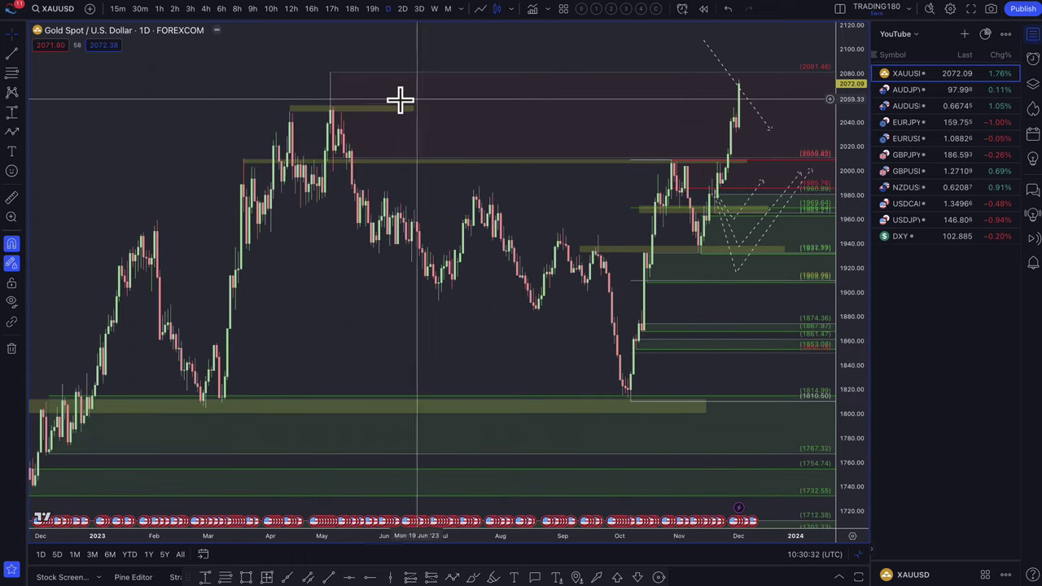
{"action": "left_click_drag", "start_coordinate": [389, 108], "coordinate": [739, 208]}
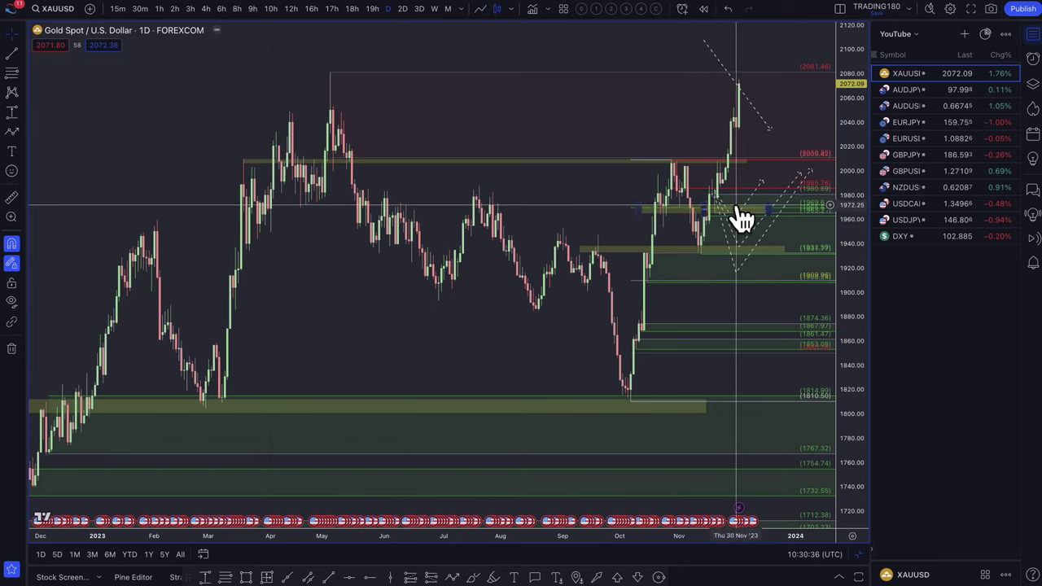
{"action": "scroll", "coordinate": [751, 139], "scroll_direction": "up", "scroll_amount": 4}
{"action": "scroll", "coordinate": [521, 187], "scroll_direction": "down", "scroll_amount": 2}
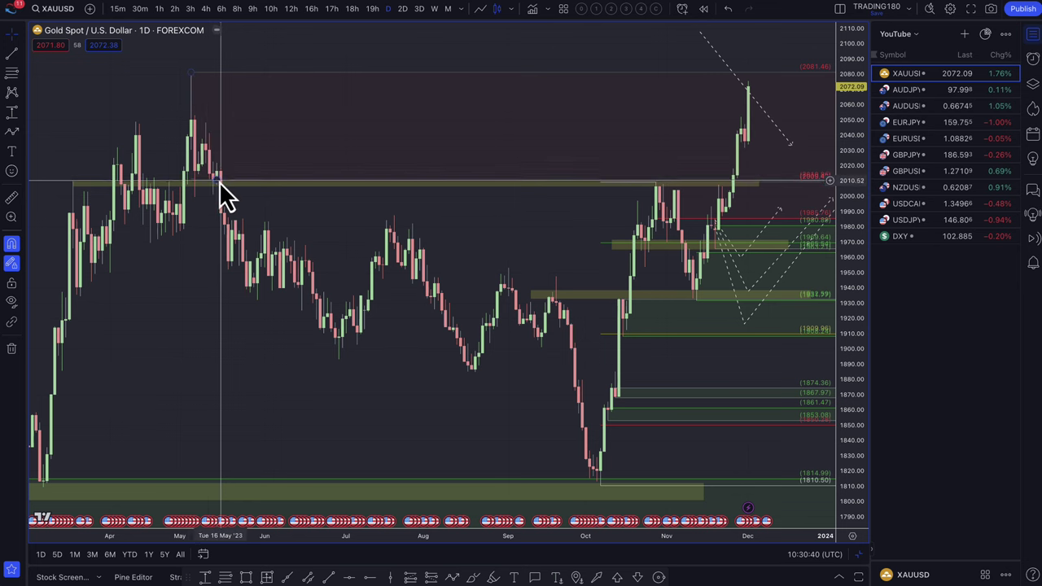
{"action": "left_click_drag", "start_coordinate": [218, 181], "coordinate": [195, 119]}
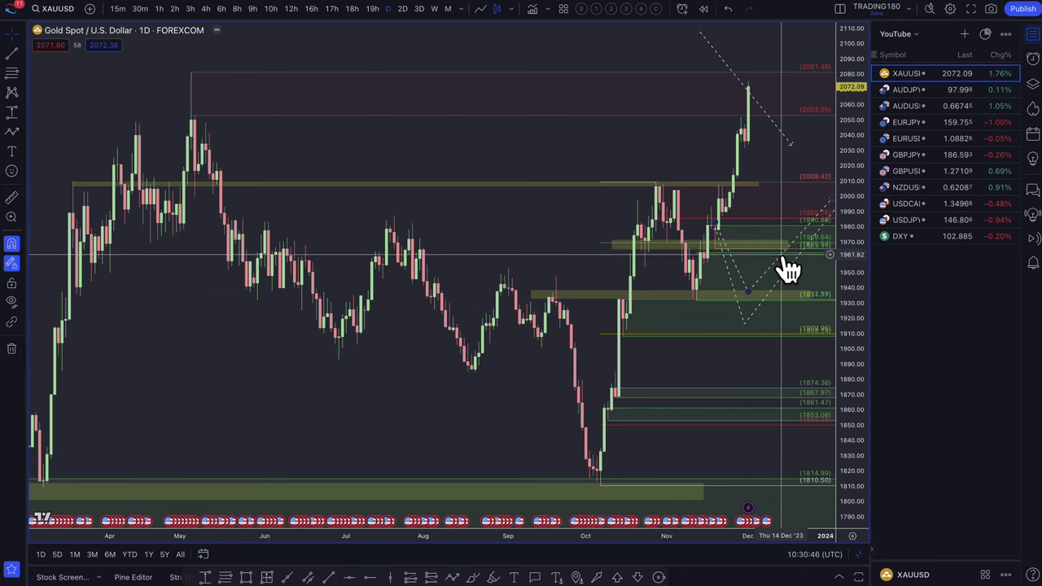
- Delete the old V-shaped projected paths and the descending dashed path from the XAUUSD chart
{"action": "left_click_drag", "start_coordinate": [781, 255], "coordinate": [784, 276]}
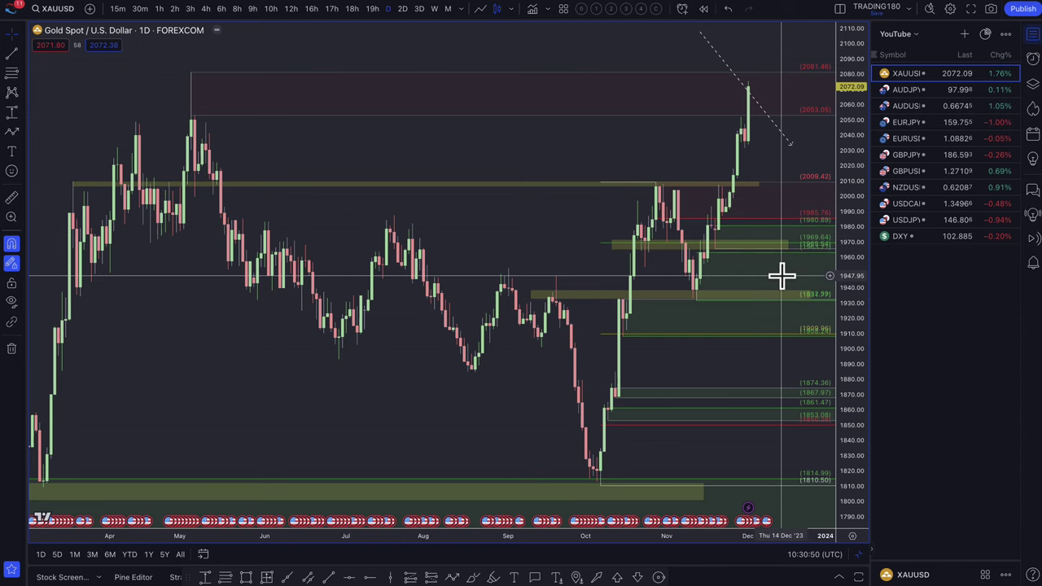
{"action": "scroll", "coordinate": [783, 274], "scroll_direction": "right", "scroll_amount": 5}
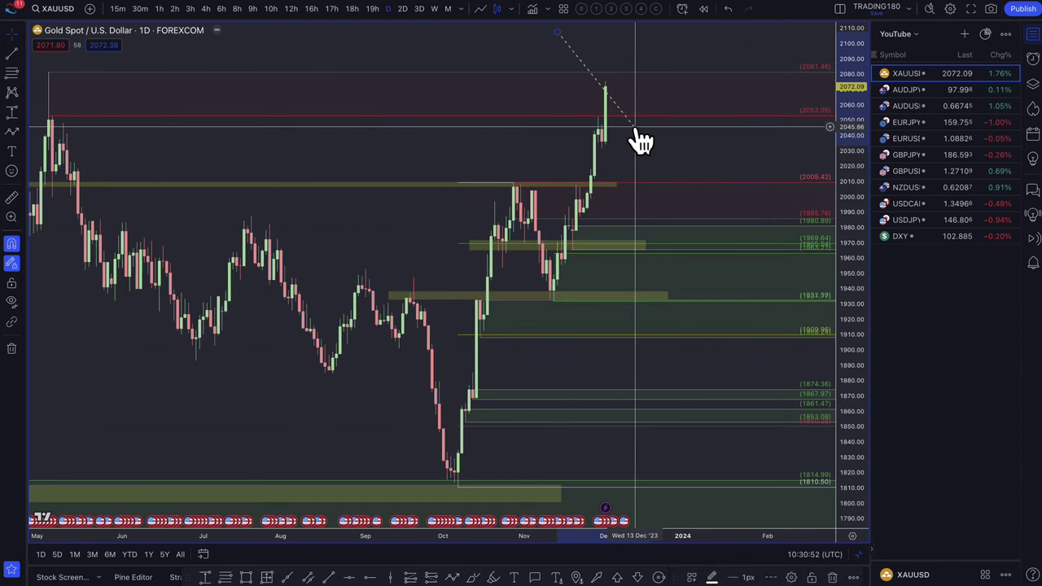
{"action": "key", "text": "Delete"}
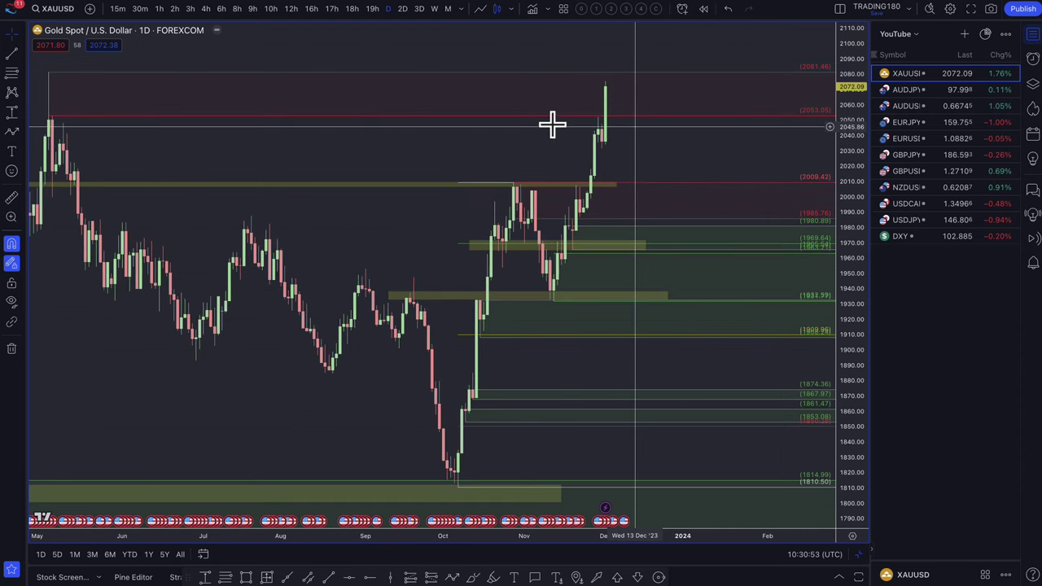
- Draw an XAUUSD demand zone from the 30 November candle between 2044.17 and 2031.79, and delete the supply zone between 2009.42 and 1985.76
{"action": "left_click", "coordinate": [12, 132]}
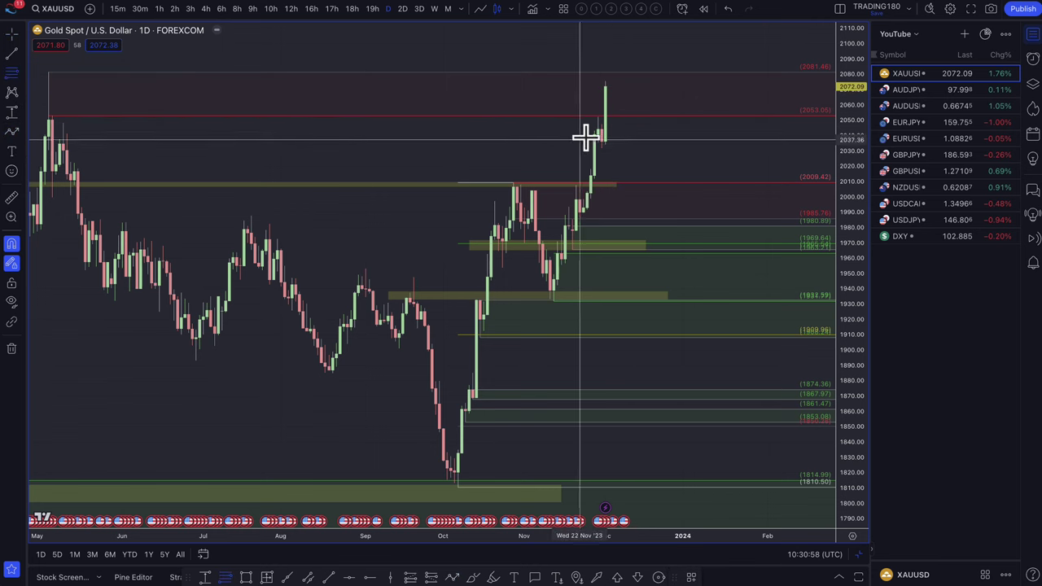
{"action": "left_click_drag", "start_coordinate": [601, 140], "coordinate": [600, 148]}
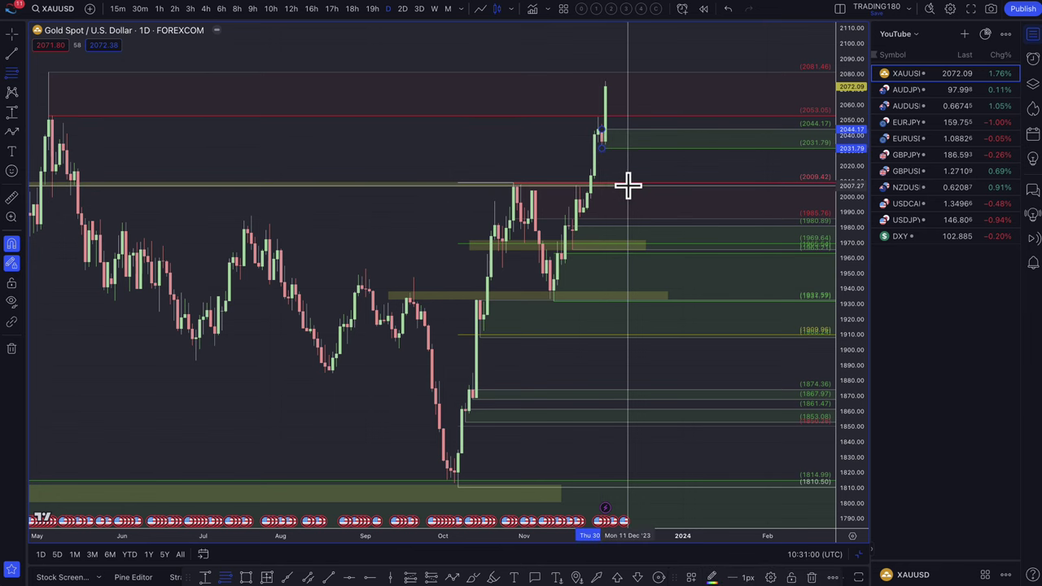
{"action": "left_click", "coordinate": [632, 188]}
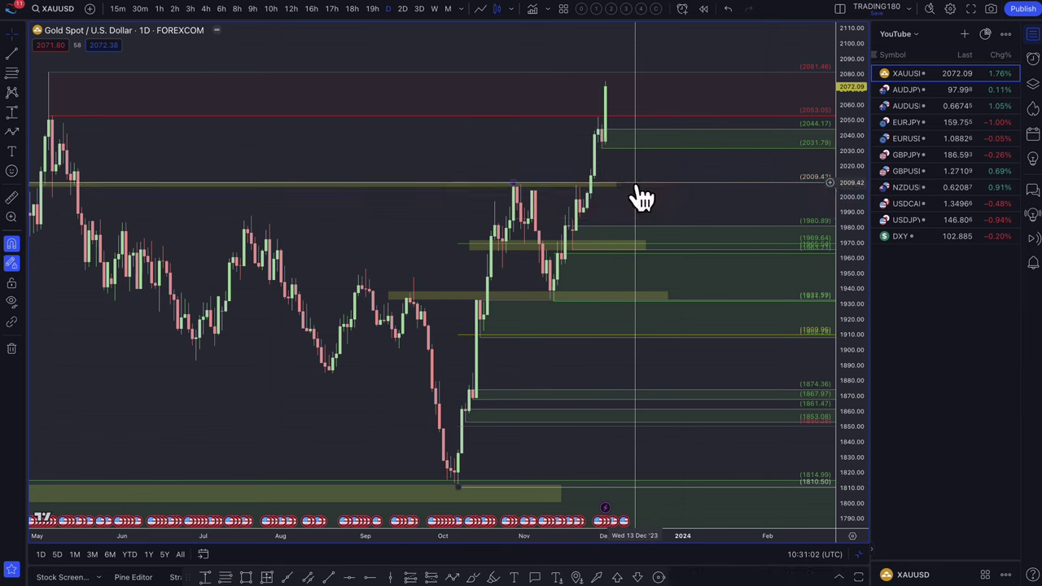
- Draw a demand zone on XAUUSD from the 22 November candle between 1998.31 and 1986.95
{"action": "left_click", "coordinate": [10, 75]}
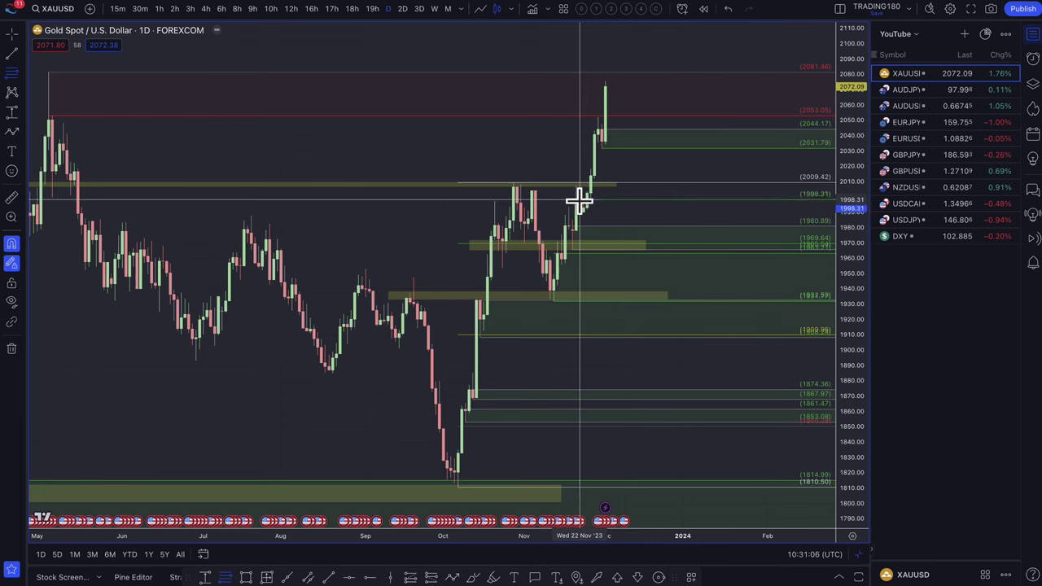
{"action": "mouse_move", "coordinate": [577, 216]}
{"action": "left_mouse_down"}
{"action": "mouse_move", "coordinate": [686, 182]}
{"action": "mouse_move", "coordinate": [613, 182]}
{"action": "left_mouse_up"}
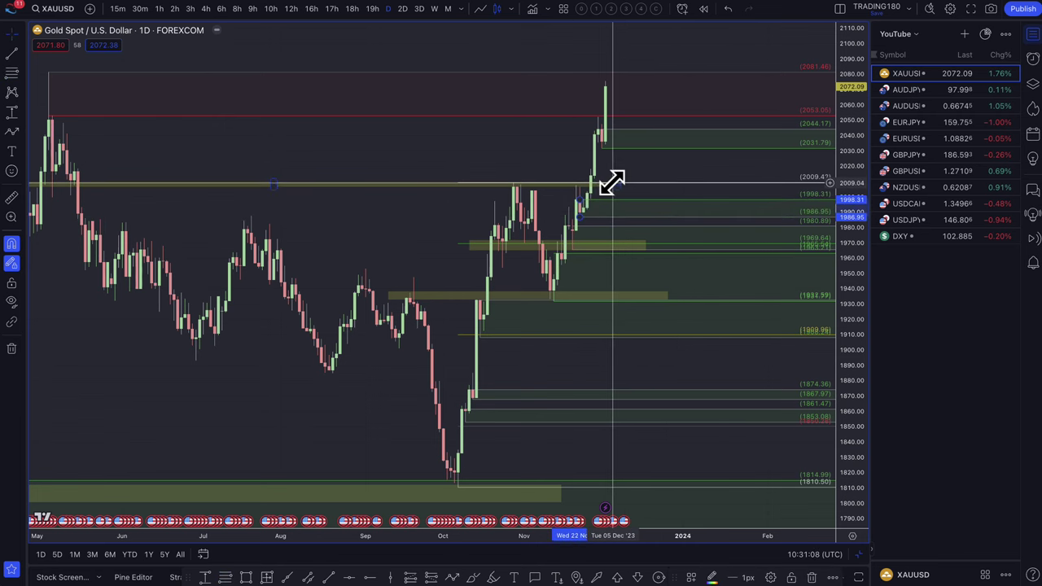
- Delete the retracement drawn between 2009.42 and 1810.50 and the long yellow rectangle near 2009 on XAUUSD
{"action": "left_click", "coordinate": [616, 197]}
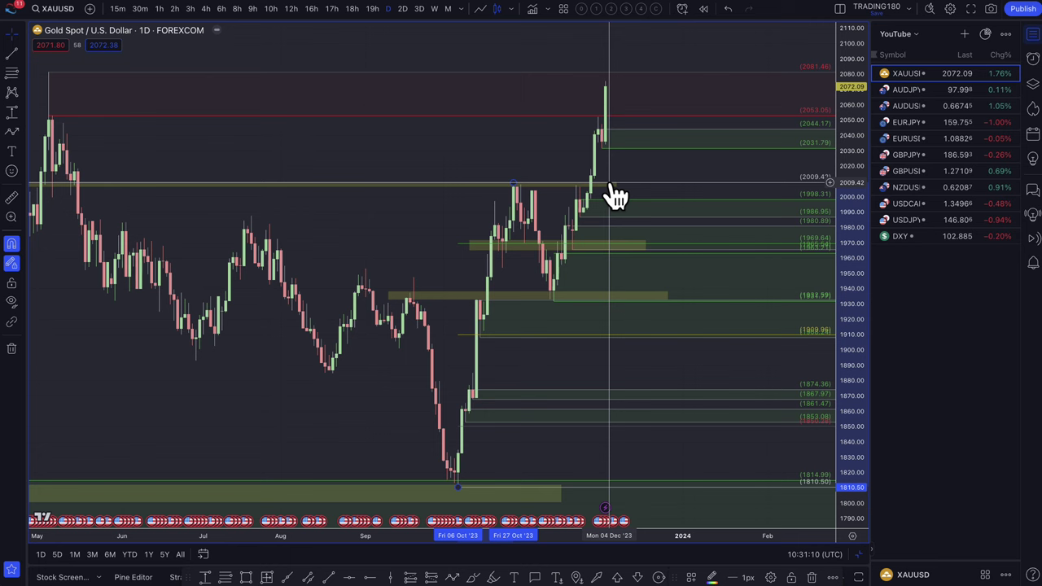
{"action": "key", "text": "Delete"}
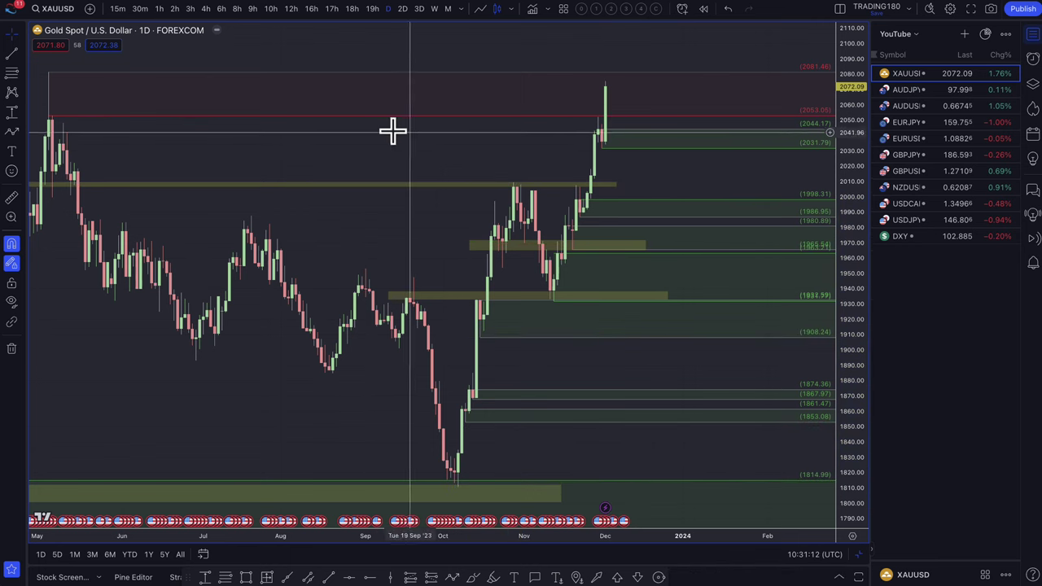
{"action": "left_click", "coordinate": [224, 181]}
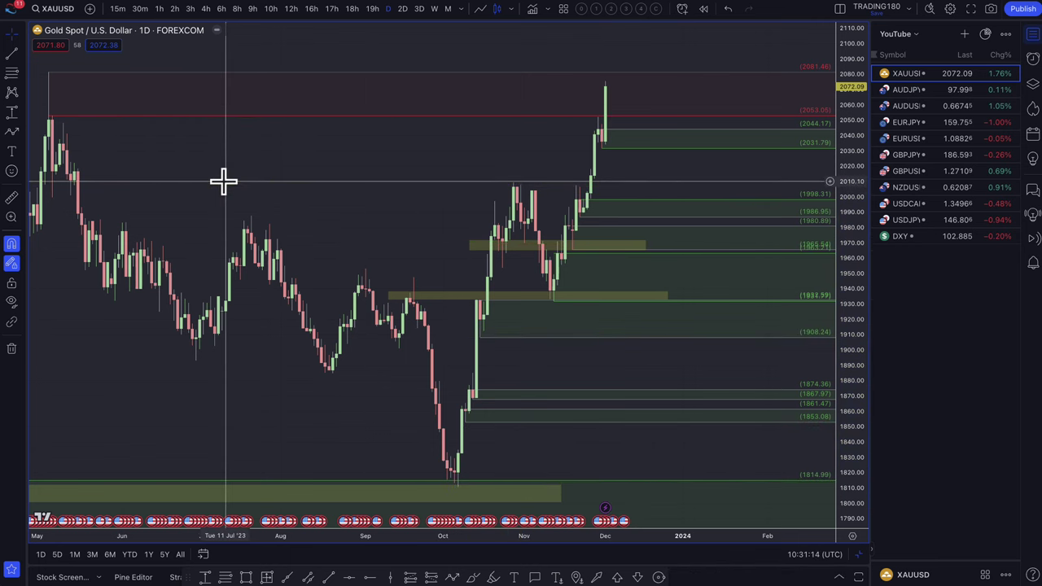
{"action": "key", "text": "Delete"}
- Draw two V-shaped projected paths from gold's latest candle, one via about 2035 to 2078, the other via about 1992 to 2060
{"action": "left_click", "coordinate": [12, 131]}
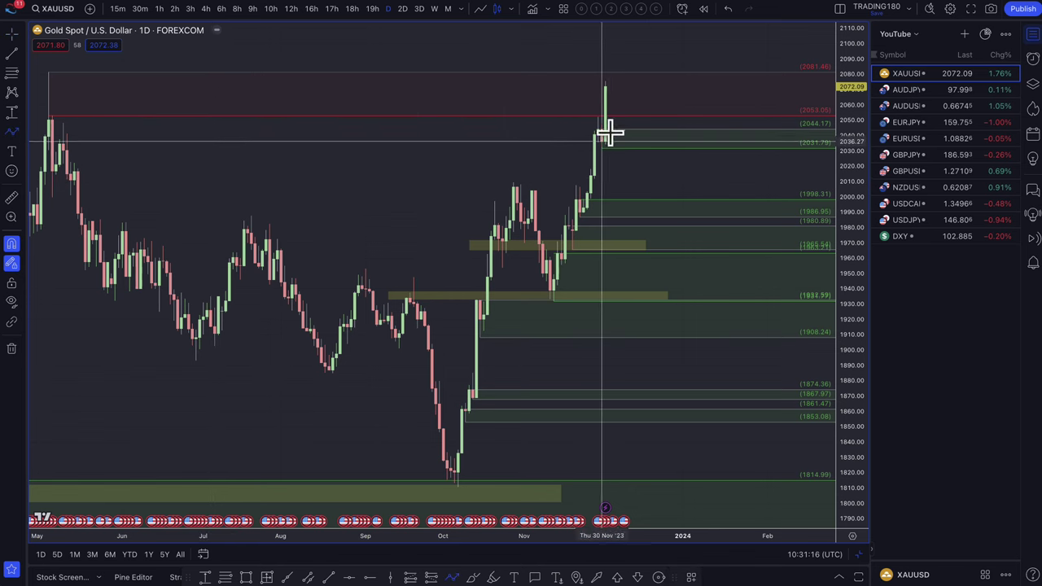
{"action": "left_click", "coordinate": [607, 85]}
{"action": "left_click", "coordinate": [634, 144]}
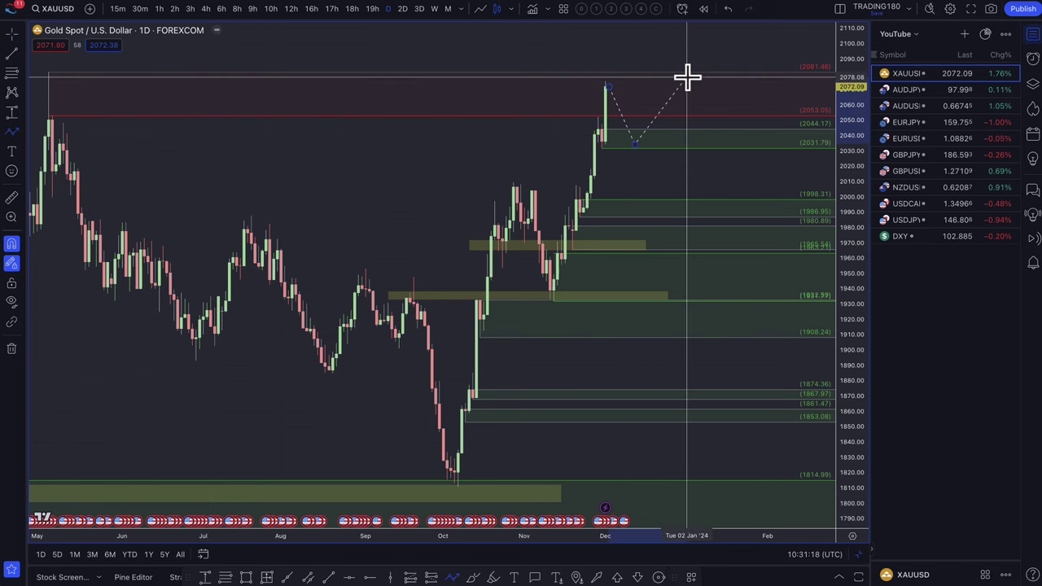
{"action": "left_click", "coordinate": [686, 77]}
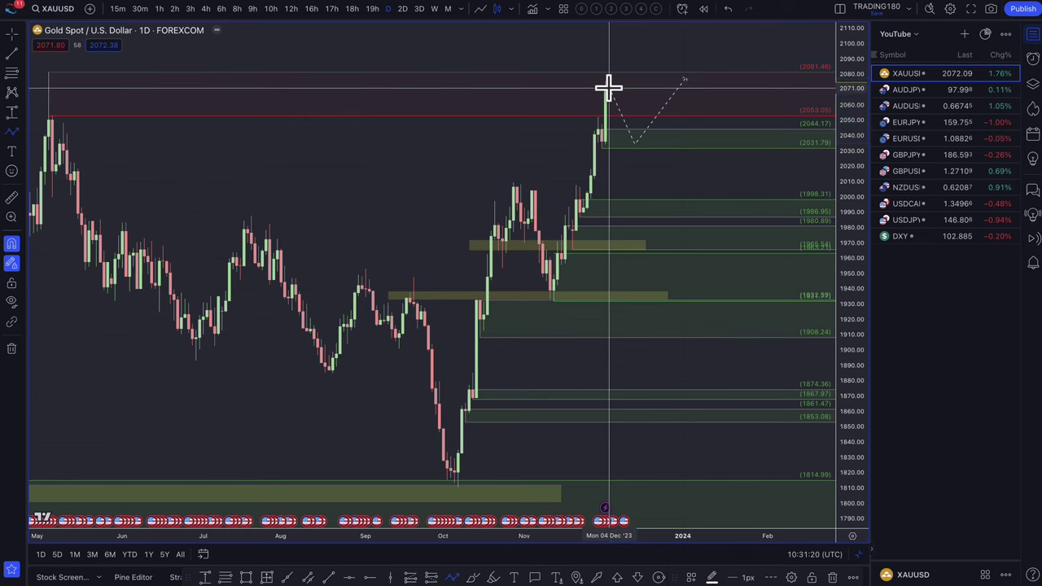
{"action": "left_click", "coordinate": [608, 85]}
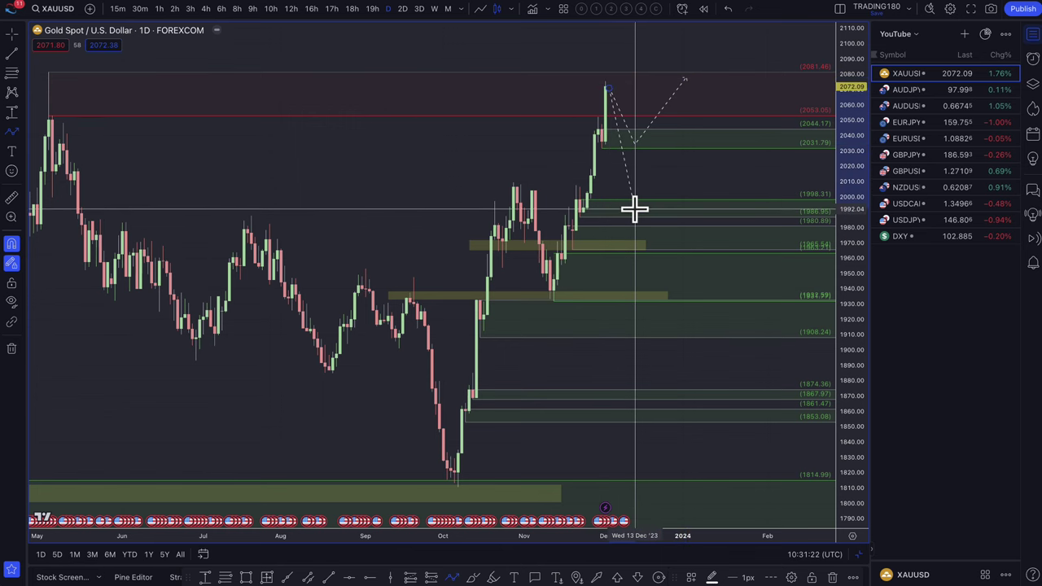
{"action": "left_click", "coordinate": [634, 210]}
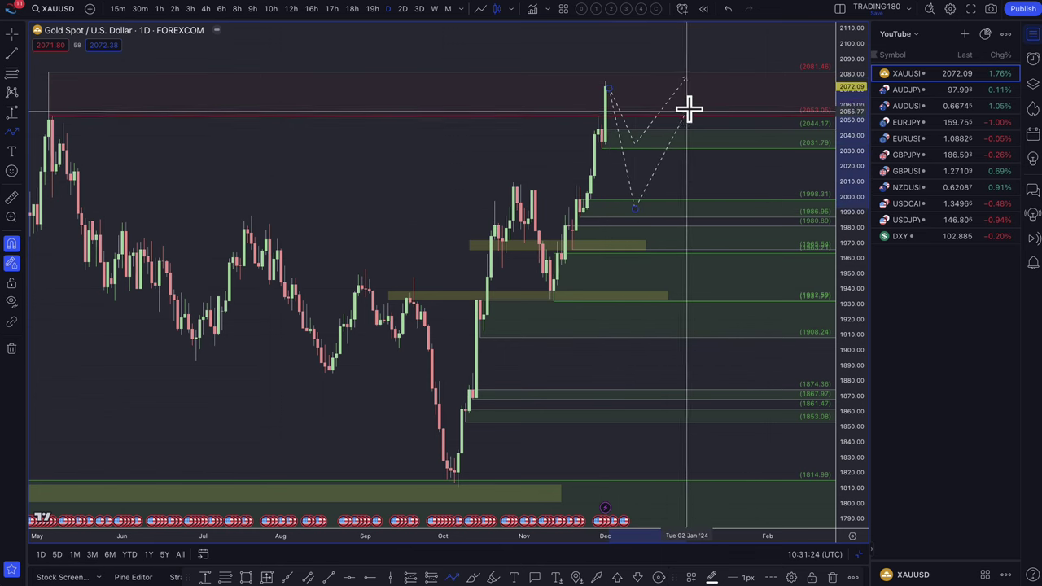
{"action": "left_click", "coordinate": [692, 104]}
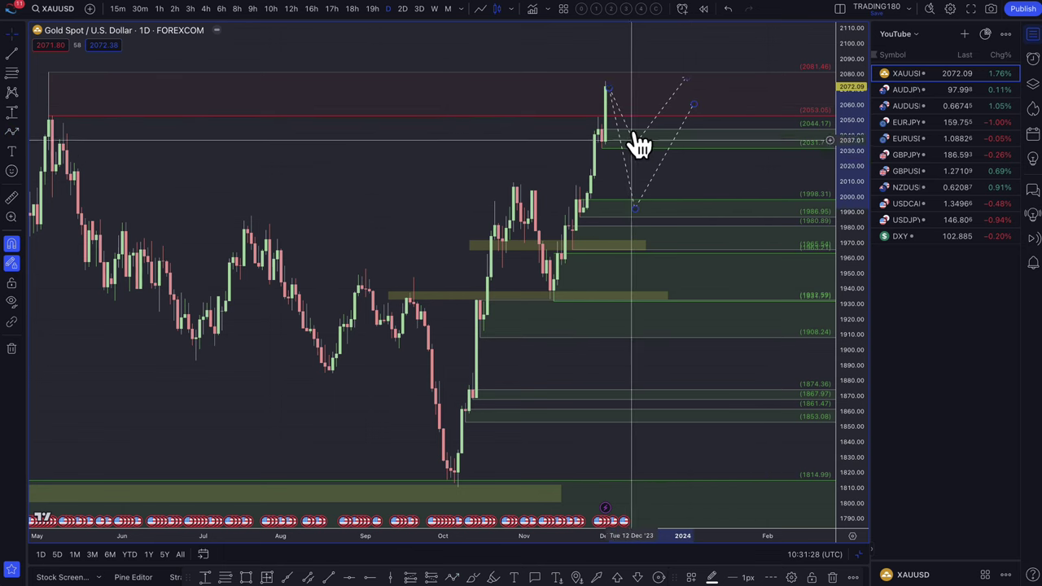
- Delete the V-shaped and the descending dashed projected paths beyond the latest candle on the USDCAD daily chart
{"action": "scroll", "coordinate": [635, 163], "scroll_direction": "up", "scroll_amount": 2}
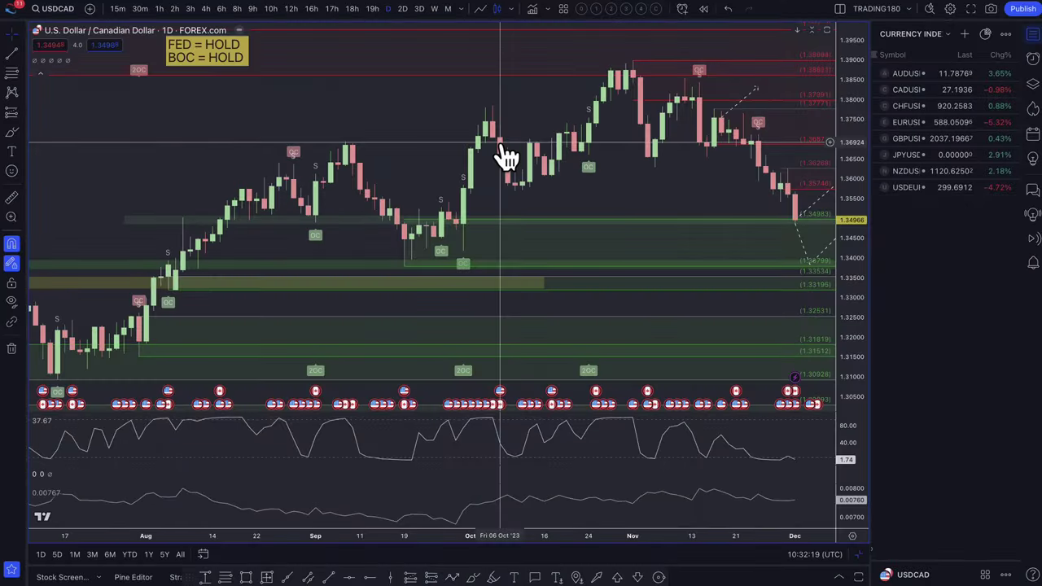
{"action": "scroll", "coordinate": [705, 230], "scroll_direction": "right", "scroll_amount": 5}
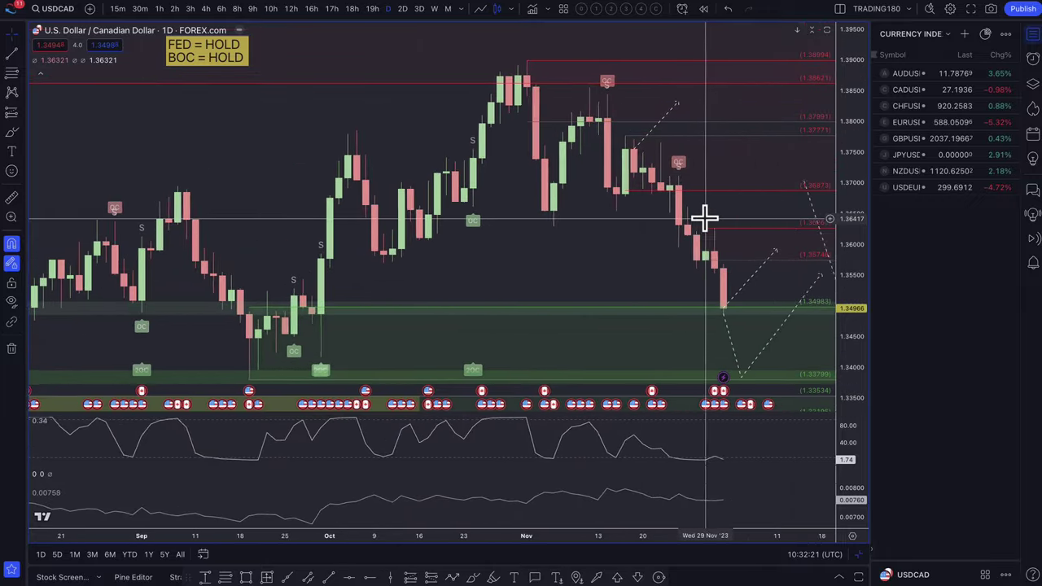
{"action": "scroll", "coordinate": [680, 243], "scroll_direction": "right", "scroll_amount": 1}
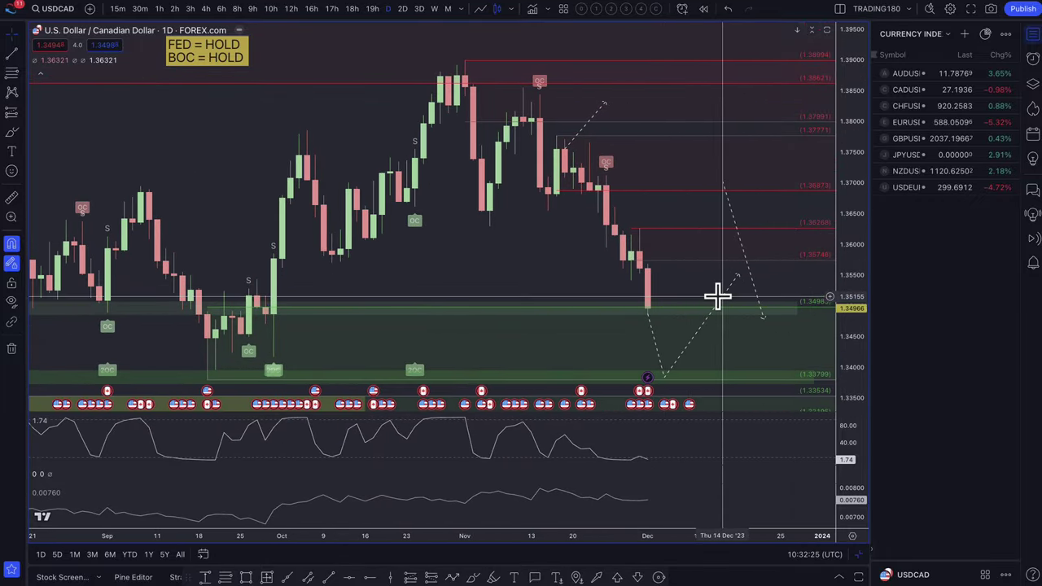
{"action": "key", "text": "Delete"}
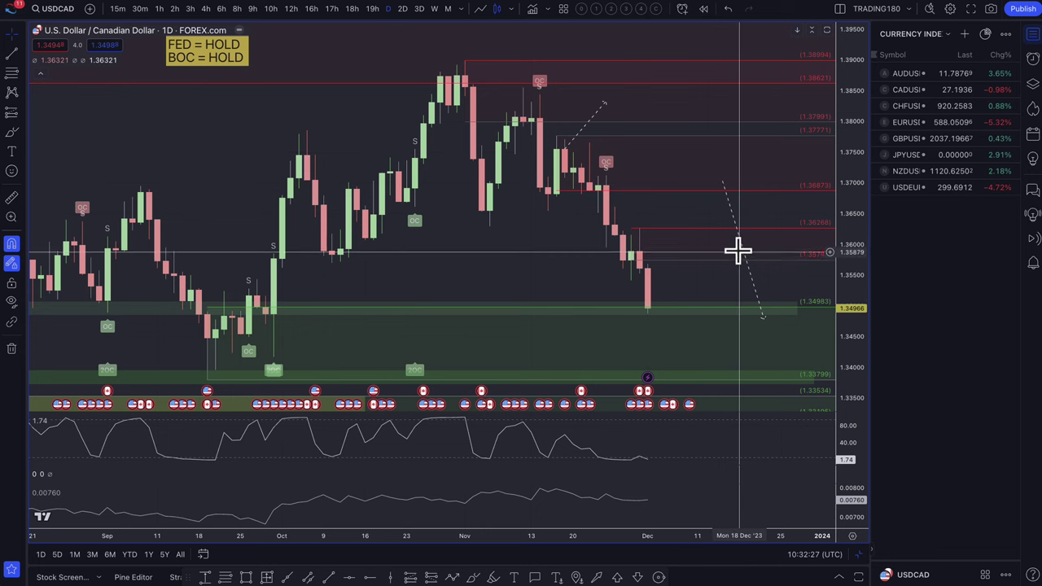
{"action": "key", "text": "Delete"}
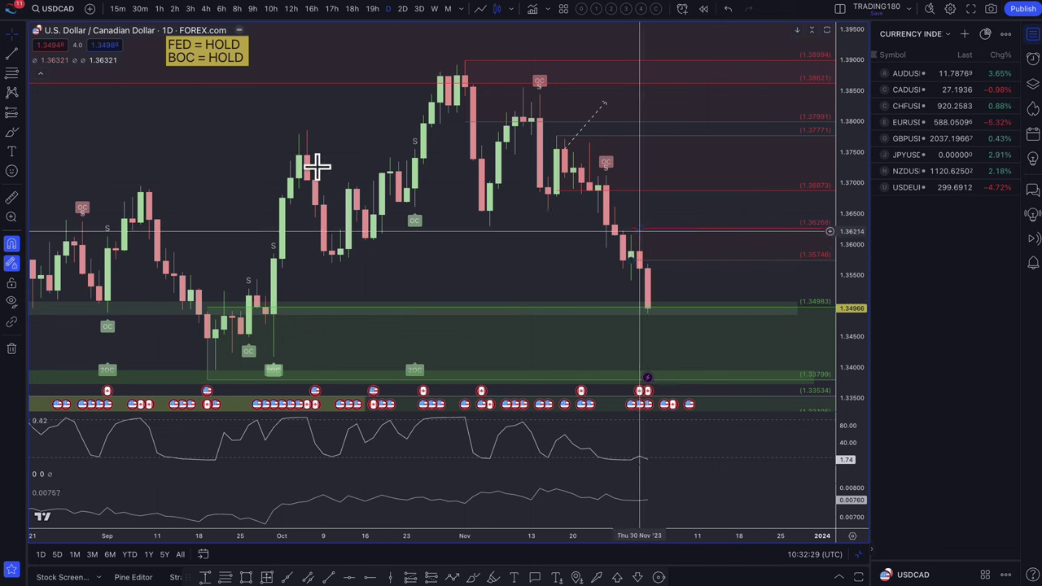
- Draw a USDCAD demand zone from the 10 October candle between 1.35897 and 1.35695
{"action": "left_click", "coordinate": [11, 72]}
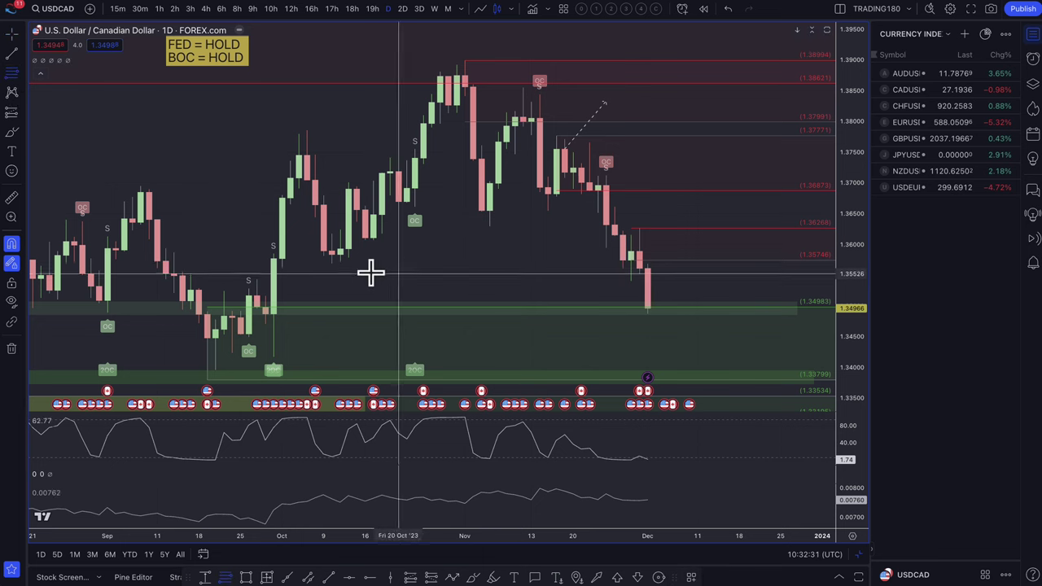
{"action": "left_click", "coordinate": [330, 261]}
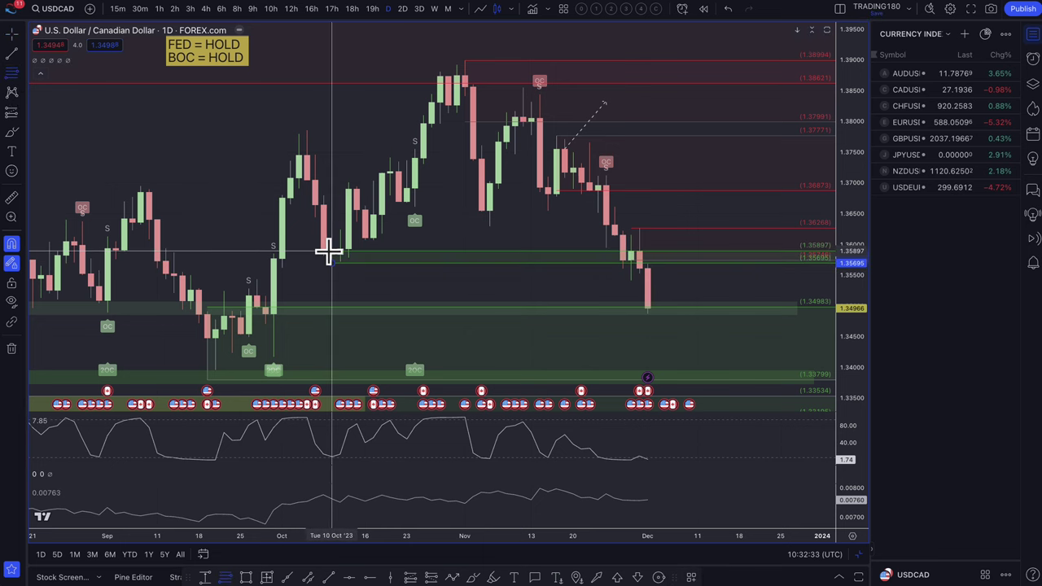
{"action": "scroll", "coordinate": [537, 270], "scroll_direction": "up", "scroll_amount": 4}
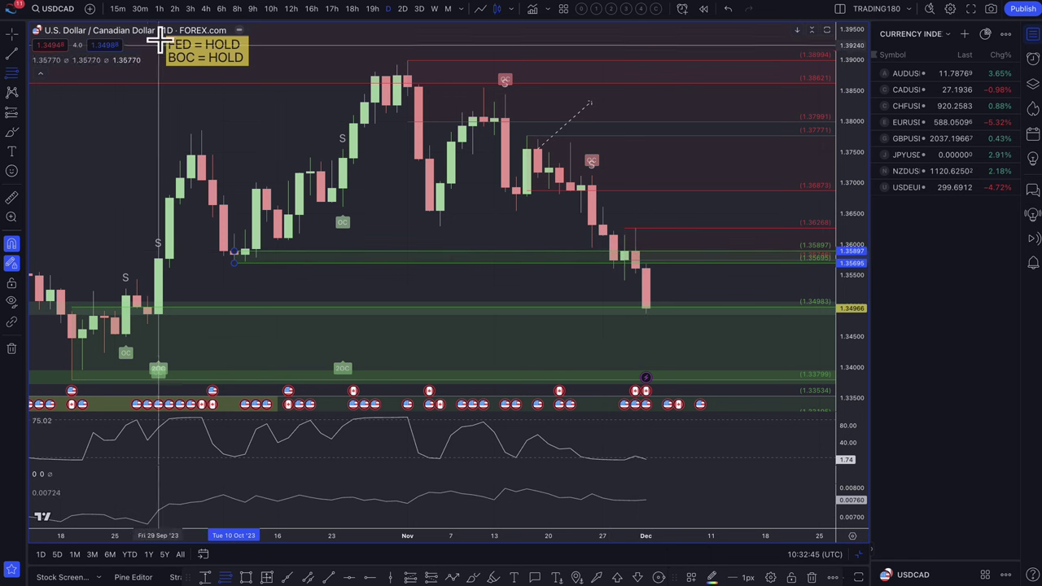
- Switch USDCAD to the one-hour timeframe and remove all drawings while keeping the indicators
{"action": "left_click", "coordinate": [160, 8]}
{"action": "scroll", "coordinate": [582, 133], "scroll_direction": "down", "scroll_amount": 5}
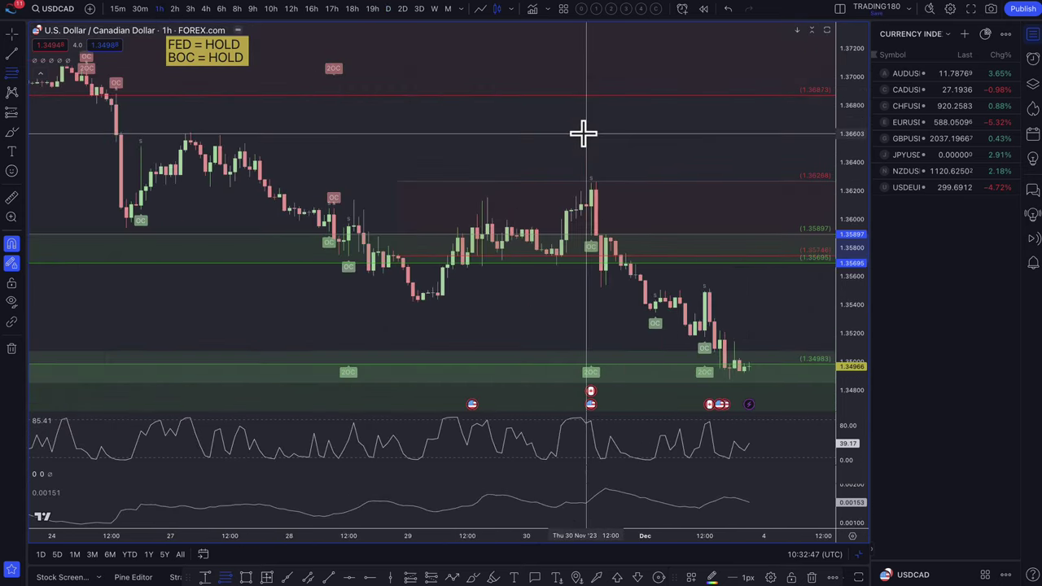
{"action": "scroll", "coordinate": [581, 132], "scroll_direction": "up", "scroll_amount": 5}
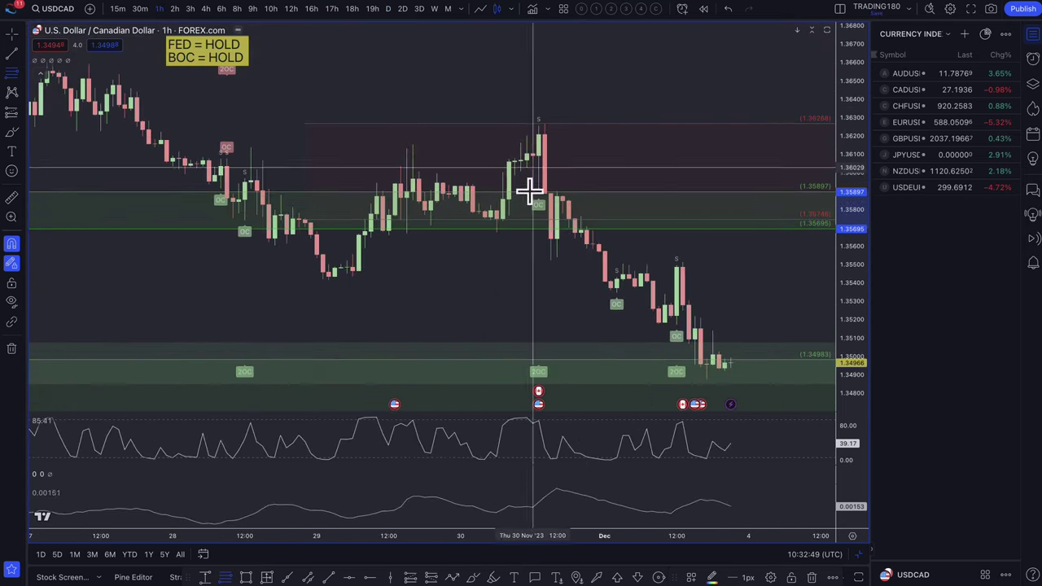
{"action": "left_click", "coordinate": [12, 349]}
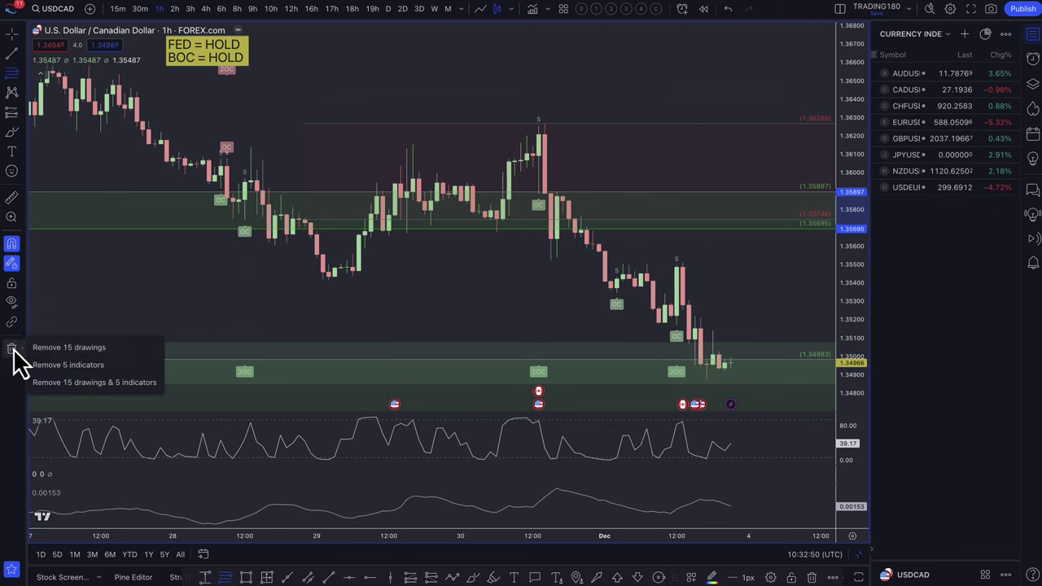
{"action": "left_click", "coordinate": [60, 347]}
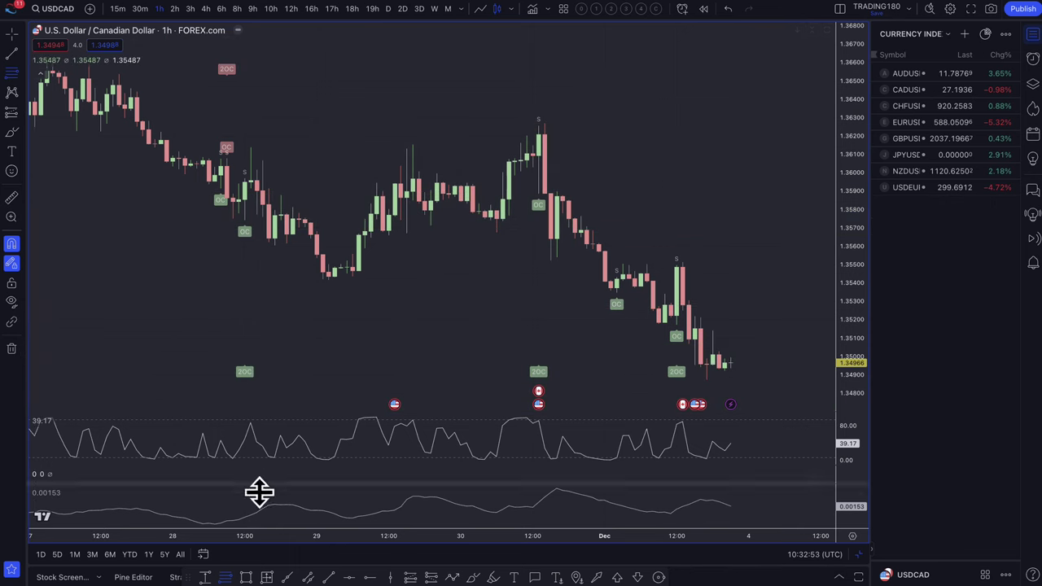
- Draw a horizontal ray at 1.35410 just below the 29 November low on the USDCAD hourly chart
{"action": "left_click", "coordinate": [369, 577]}
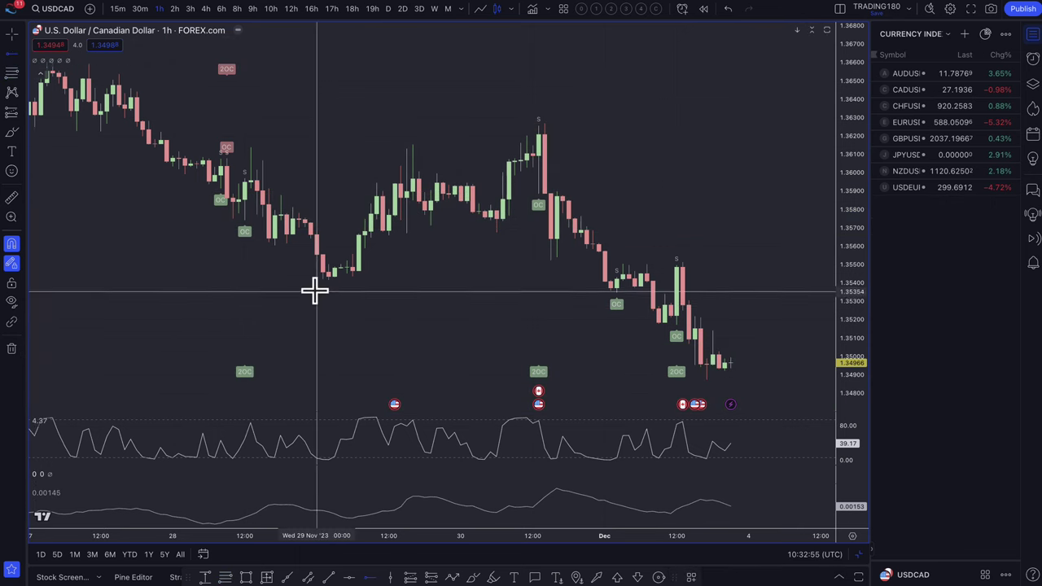
{"action": "left_click", "coordinate": [295, 281]}
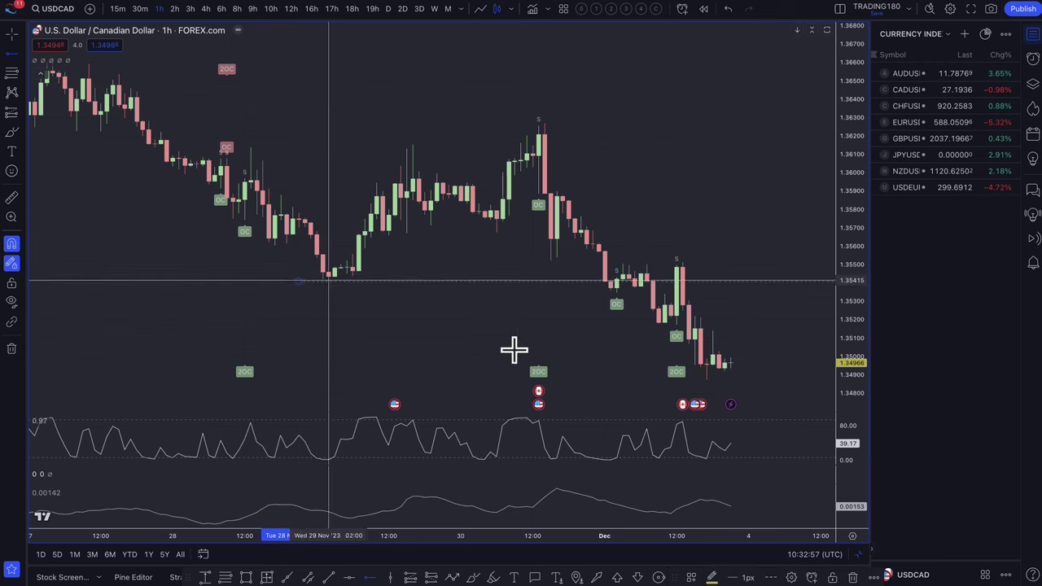
{"action": "scroll", "coordinate": [692, 304], "scroll_direction": "up", "scroll_amount": 1}
{"action": "scroll", "coordinate": [692, 313], "scroll_direction": "up", "scroll_amount": 1}
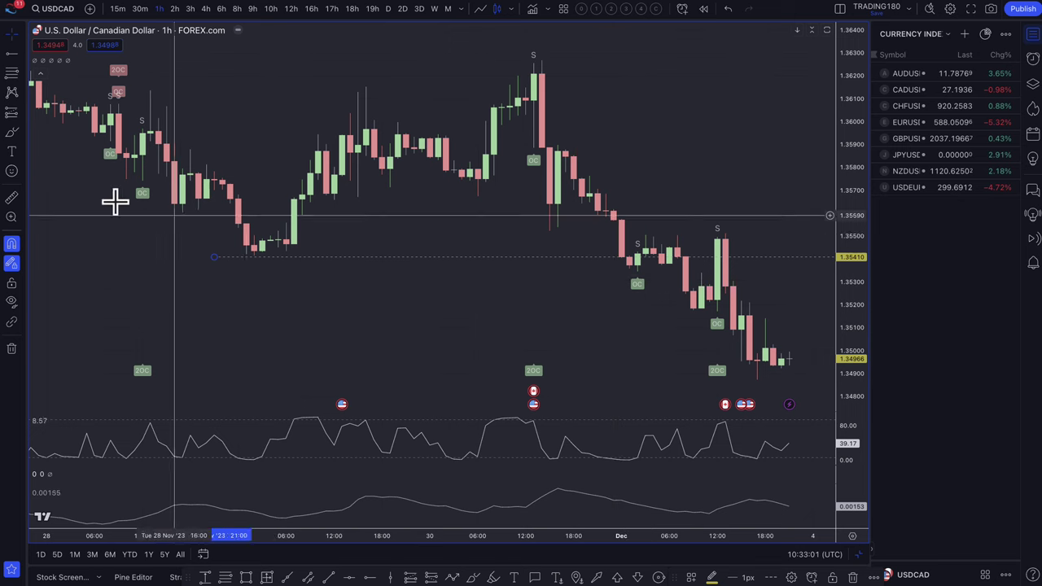
- Mark the 29 November swing low at about 1.3542 with a yellow highlighter dot
{"action": "left_click", "coordinate": [494, 577]}
{"action": "left_click", "coordinate": [247, 255]}
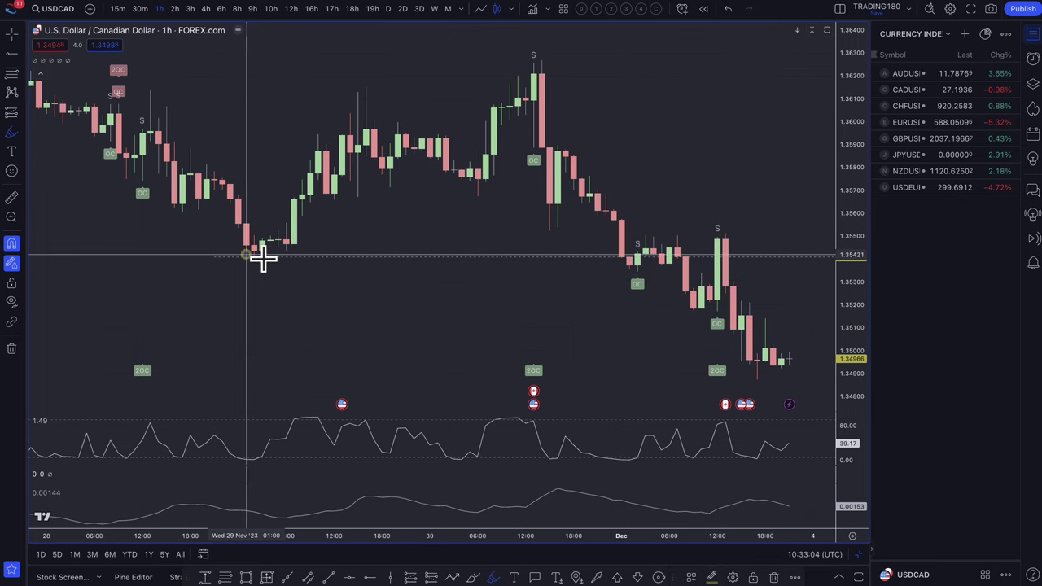
{"action": "left_click", "coordinate": [639, 258]}
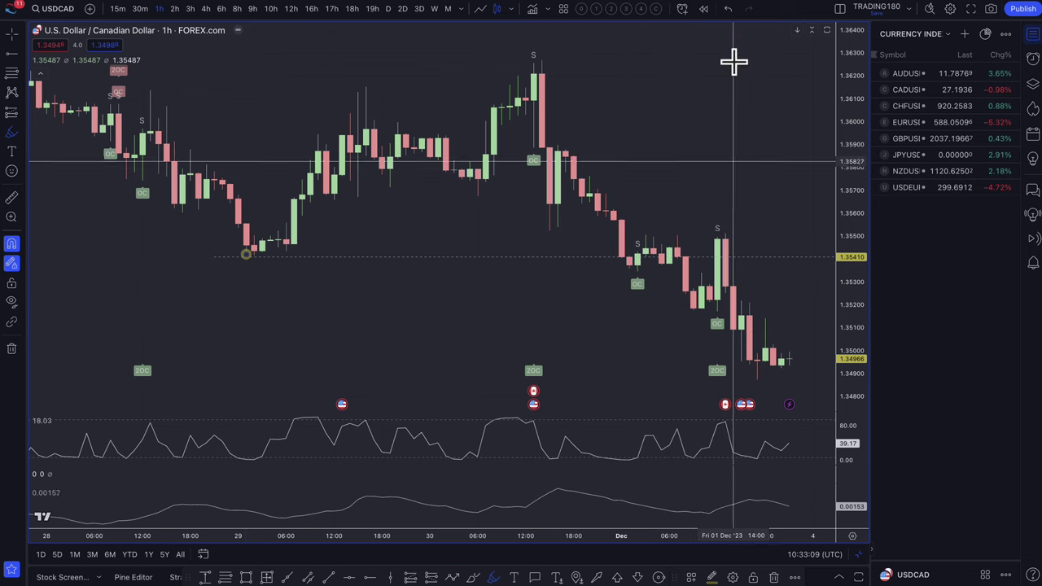
- Start bar replay on the USDCAD hourly chart and set its starting point to 1 December, 13:00
{"action": "left_click", "coordinate": [704, 9]}
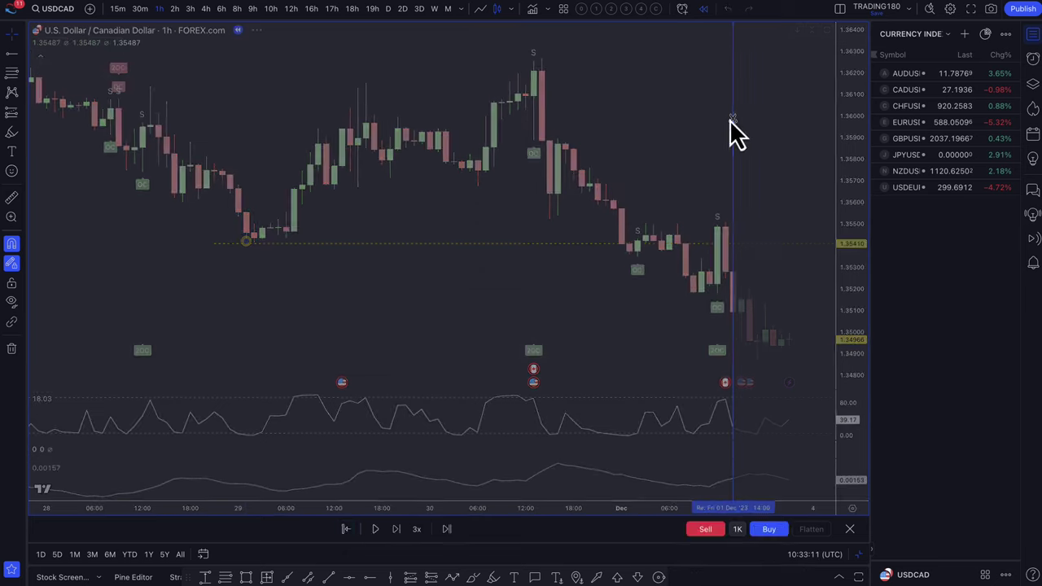
{"action": "left_click", "coordinate": [729, 119]}
{"action": "scroll", "coordinate": [614, 249], "scroll_direction": "down", "scroll_amount": 10}
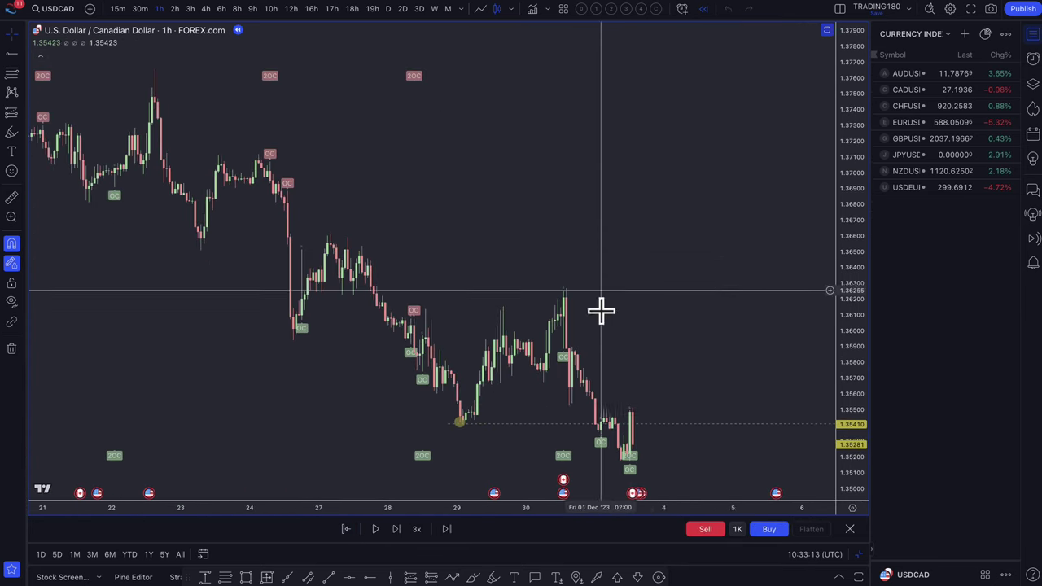
{"action": "left_click", "coordinate": [345, 529]}
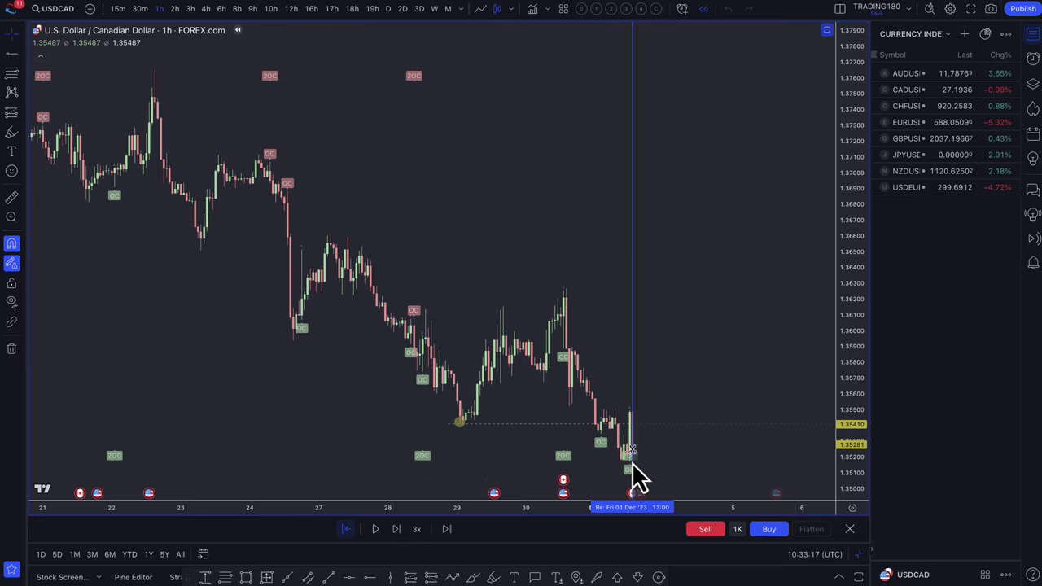
{"action": "left_click", "coordinate": [416, 346]}
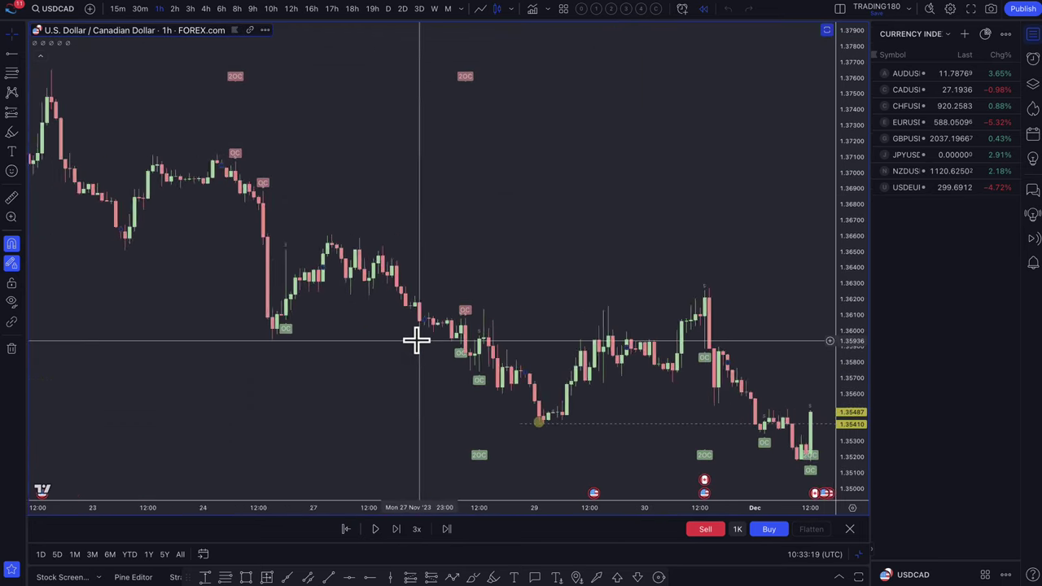
{"action": "scroll", "coordinate": [415, 340], "scroll_direction": "up", "scroll_amount": 5}
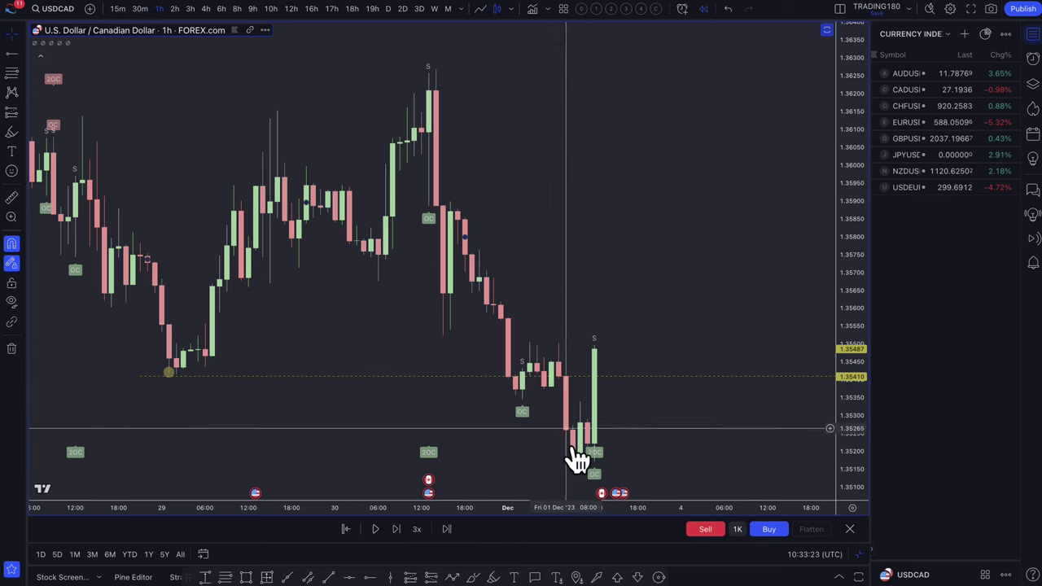
- Check the Canadian economic event marked on the USDCAD chart for 1 December
{"action": "right_click", "coordinate": [603, 492]}
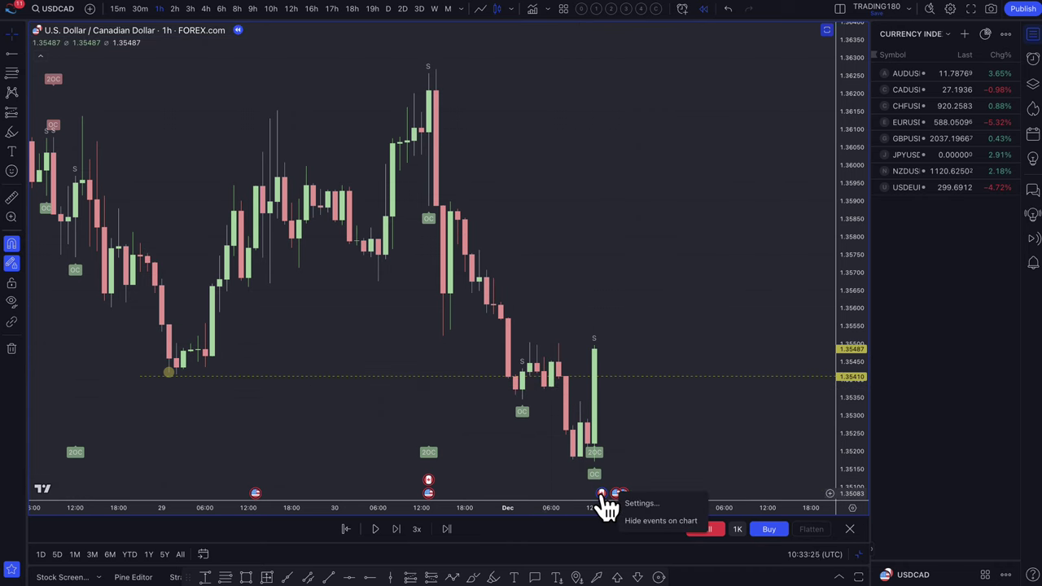
{"action": "left_click", "coordinate": [603, 493]}
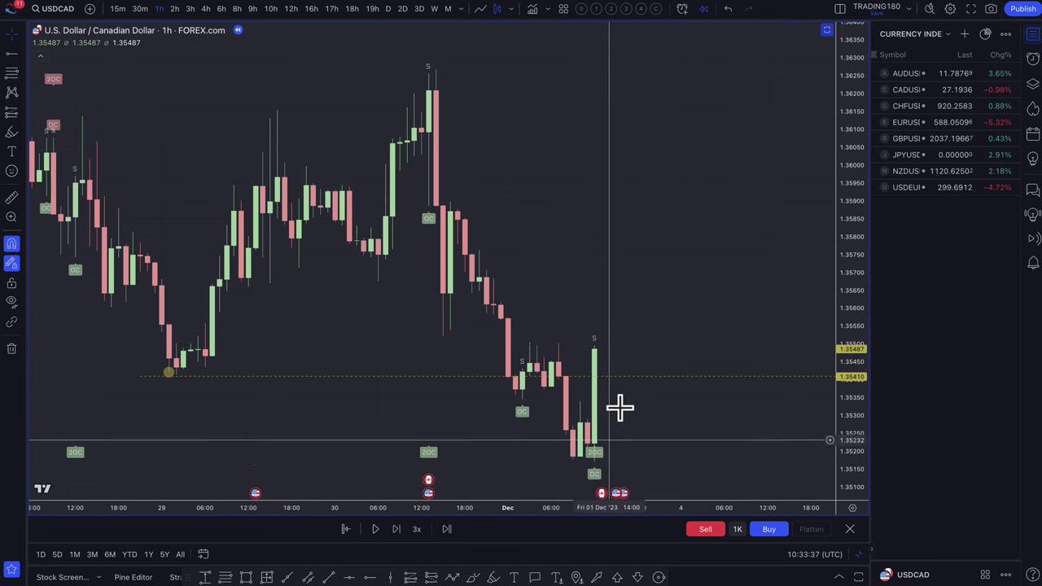
- Draw a dashed path on the USDCAD chart rising from the 12:00 candle's high at about 1.3549 to about 1.3603
{"action": "scroll", "coordinate": [619, 408], "scroll_direction": "up", "scroll_amount": 3}
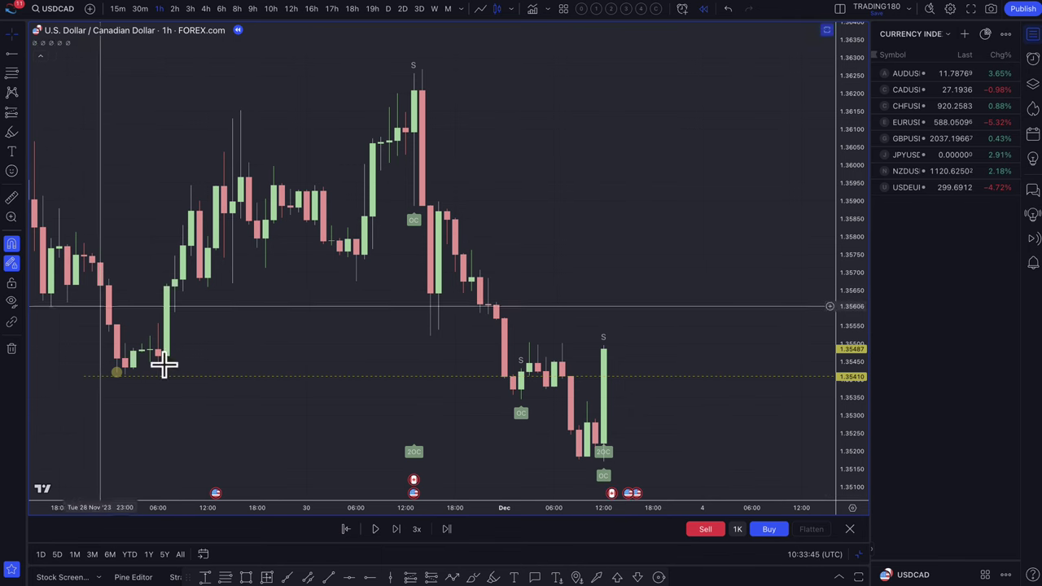
{"action": "left_click", "coordinate": [609, 345]}
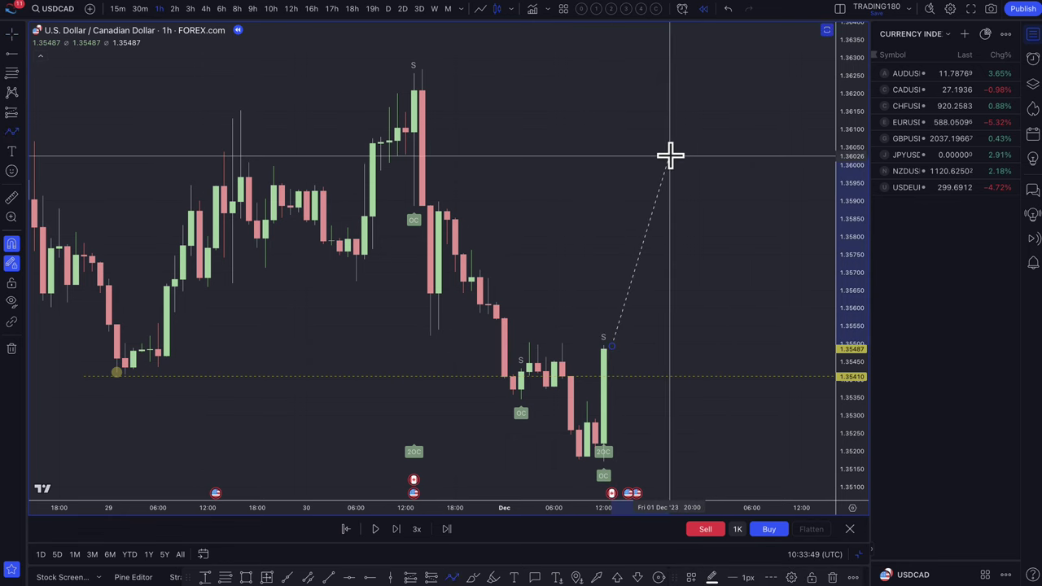
{"action": "left_click", "coordinate": [669, 155]}
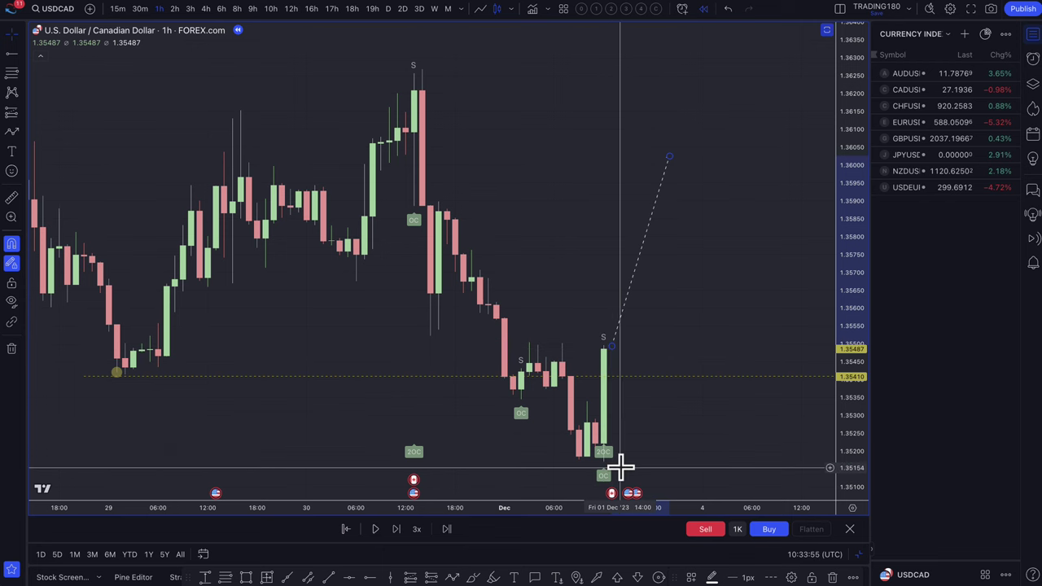
{"action": "scroll", "coordinate": [602, 362], "scroll_direction": "down", "scroll_amount": 2}
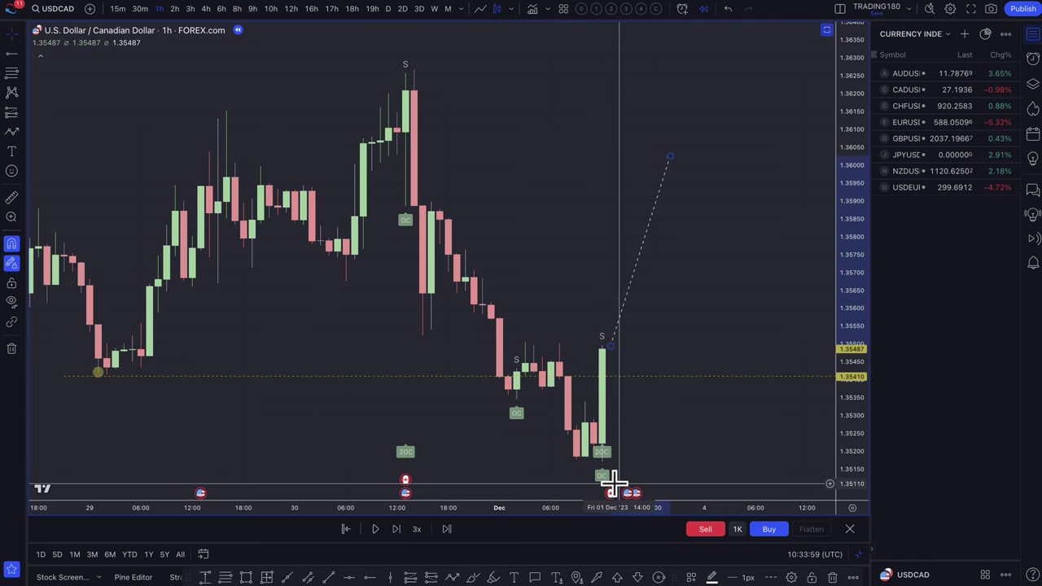
{"action": "mouse_move", "coordinate": [617, 504]}
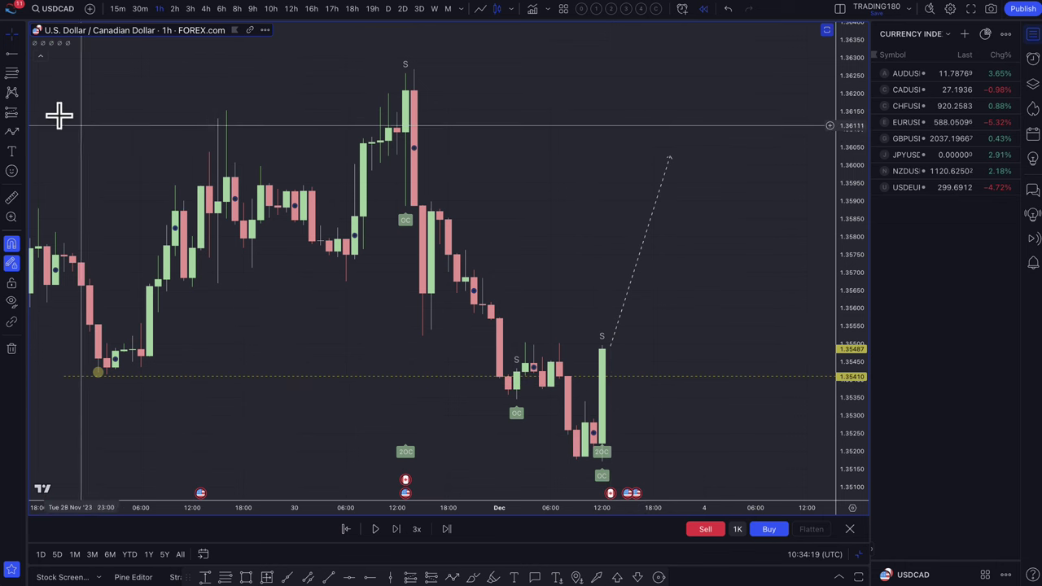
- Draw a Fib retracement on the 1 December 12:00 candle from 1.35487 to 1.35172 and apply the ENTRIES 3 template
{"action": "left_click", "coordinate": [11, 73]}
{"action": "scroll", "coordinate": [570, 333], "scroll_direction": "down", "scroll_amount": 2}
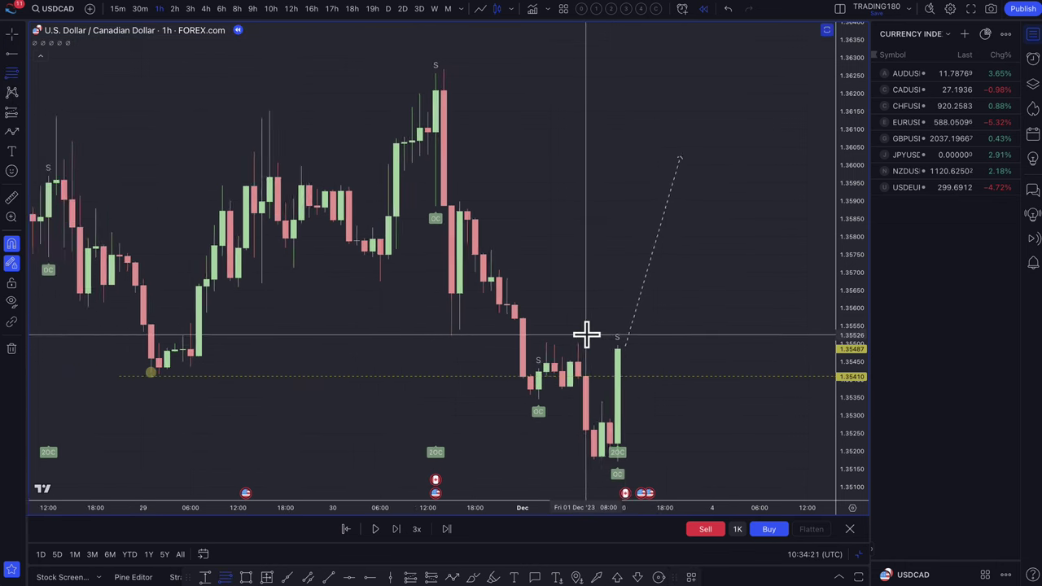
{"action": "left_click", "coordinate": [641, 350]}
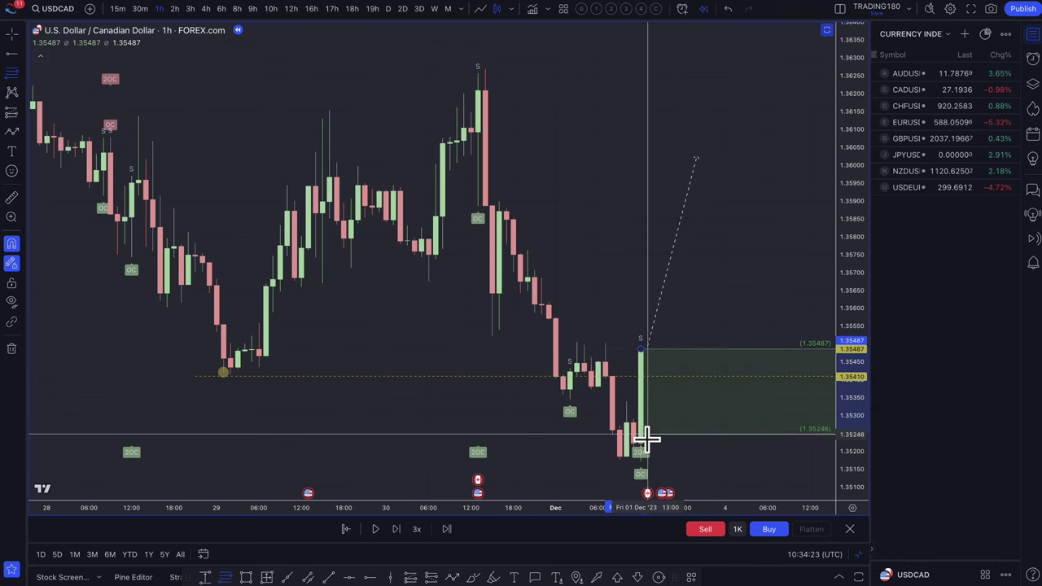
{"action": "left_click", "coordinate": [640, 462]}
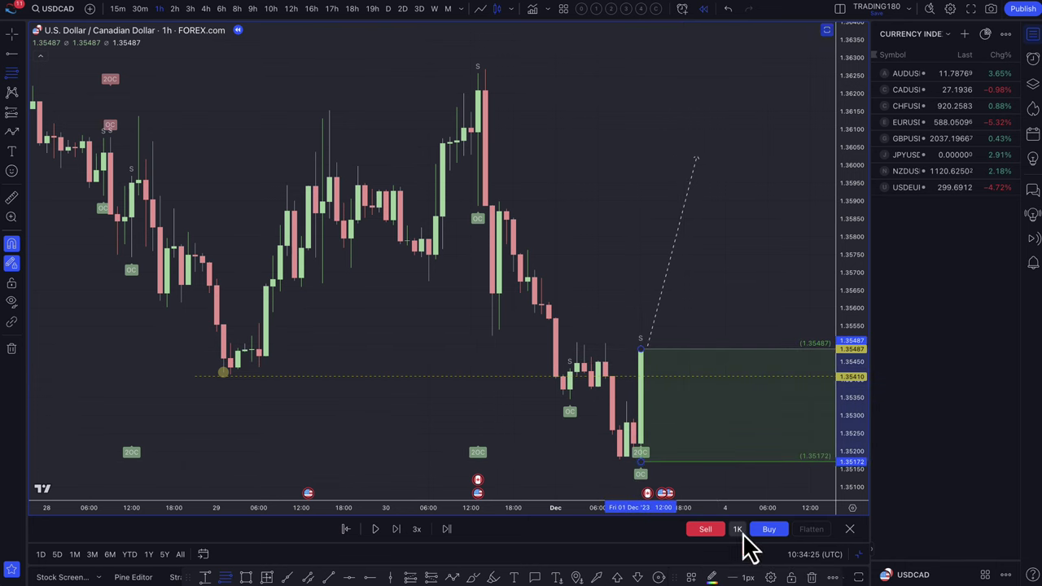
{"action": "left_click", "coordinate": [691, 577]}
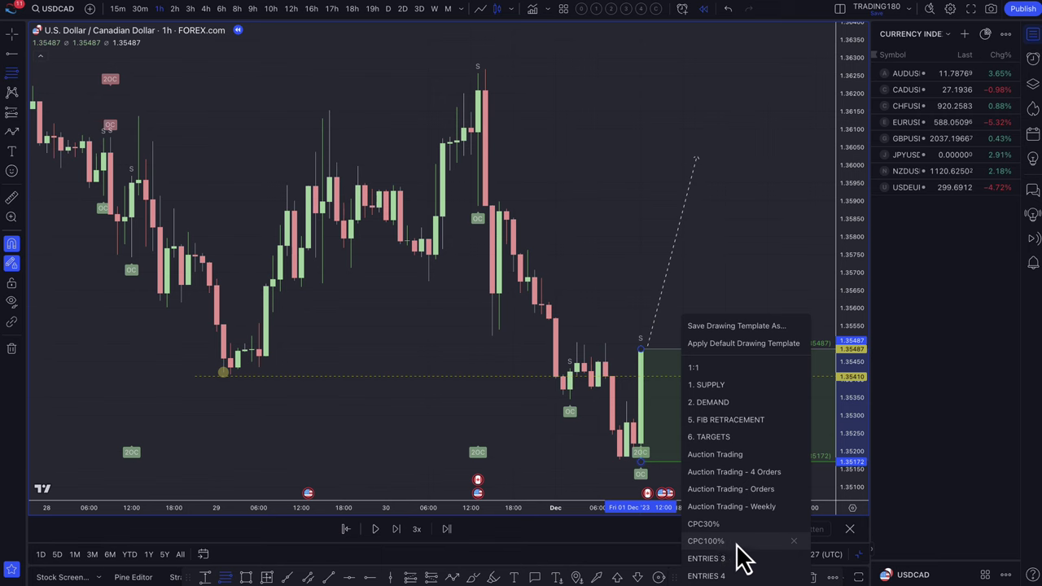
{"action": "left_click", "coordinate": [736, 559]}
{"action": "scroll", "coordinate": [635, 383], "scroll_direction": "right", "scroll_amount": 5}
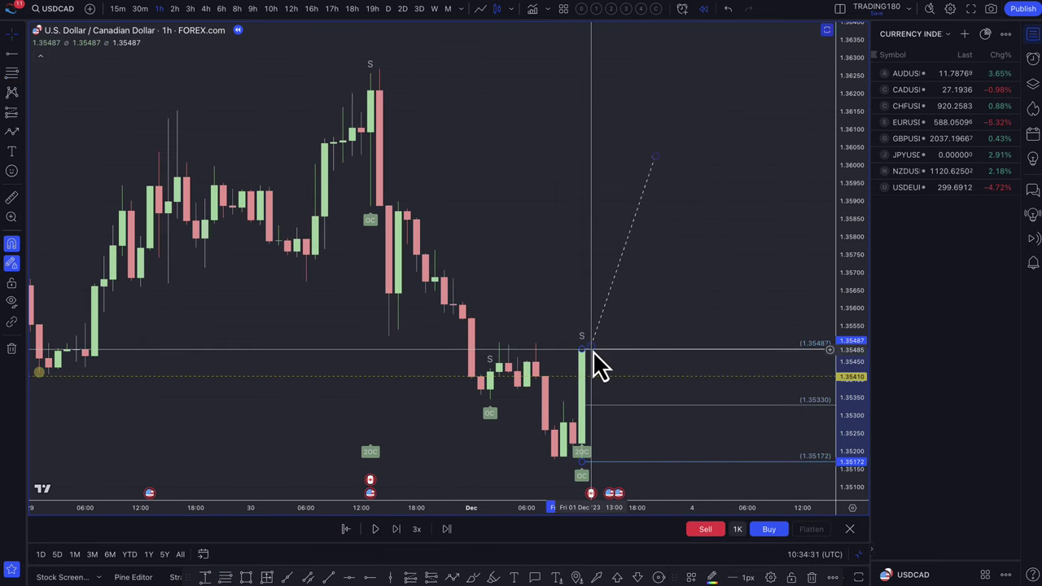
{"action": "left_click", "coordinate": [619, 464]}
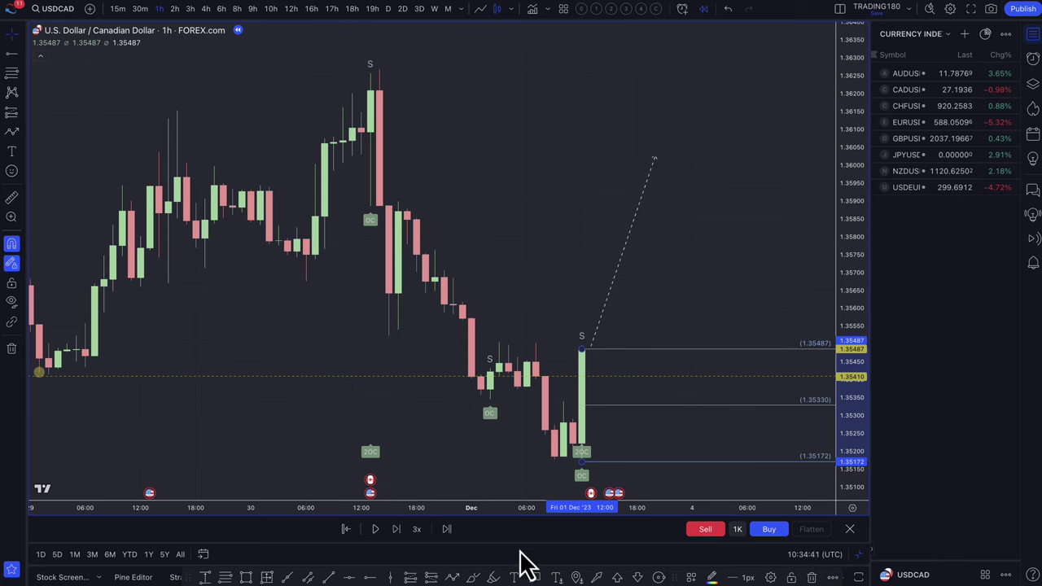
- Advance the USDCAD replay by one bar and check the US economic event marked for 1 December, 15:00
{"action": "left_click", "coordinate": [395, 529]}
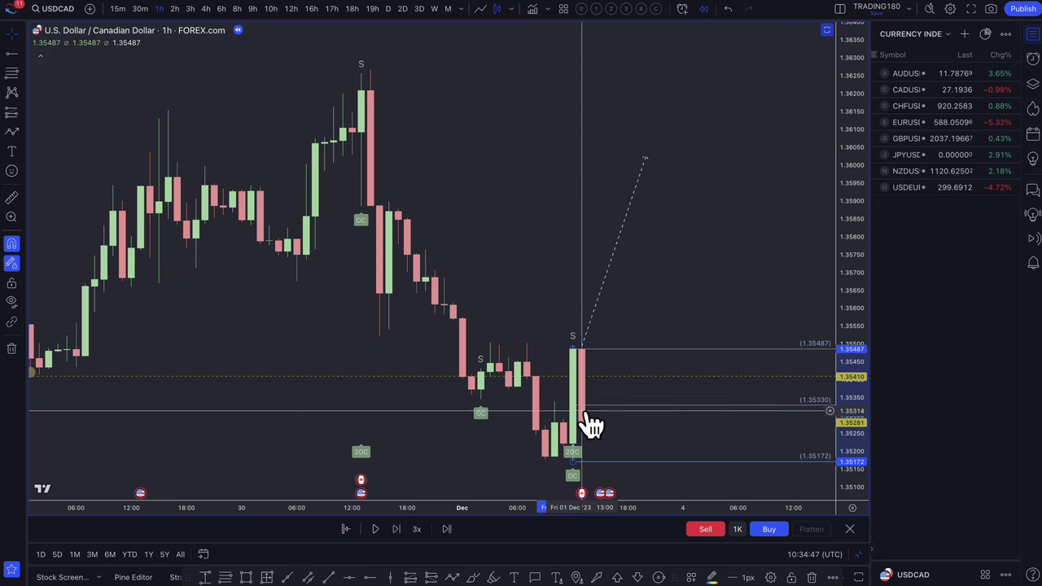
{"action": "scroll", "coordinate": [607, 432], "scroll_direction": "up", "scroll_amount": 5}
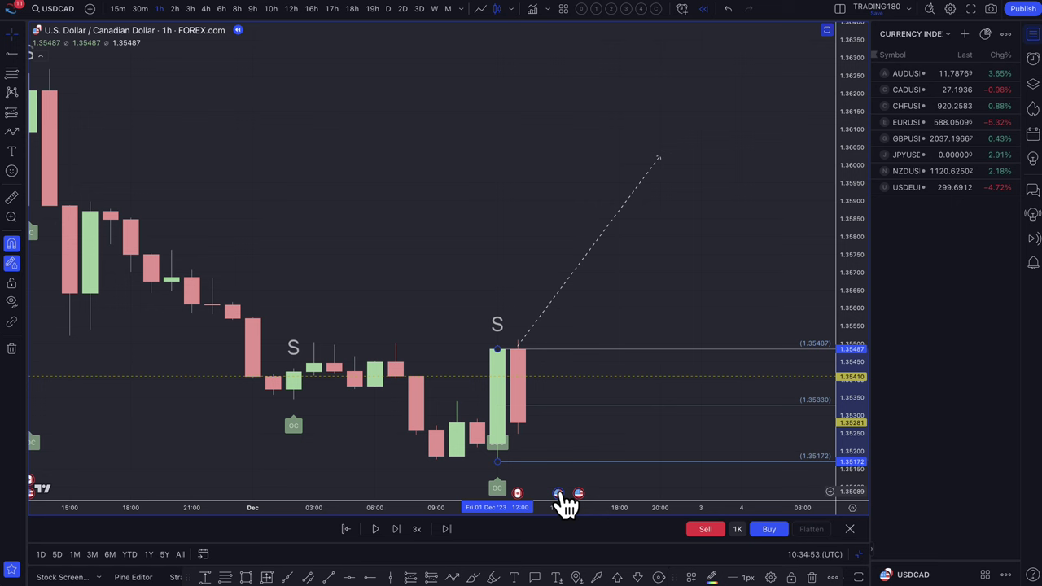
{"action": "mouse_move", "coordinate": [559, 494]}
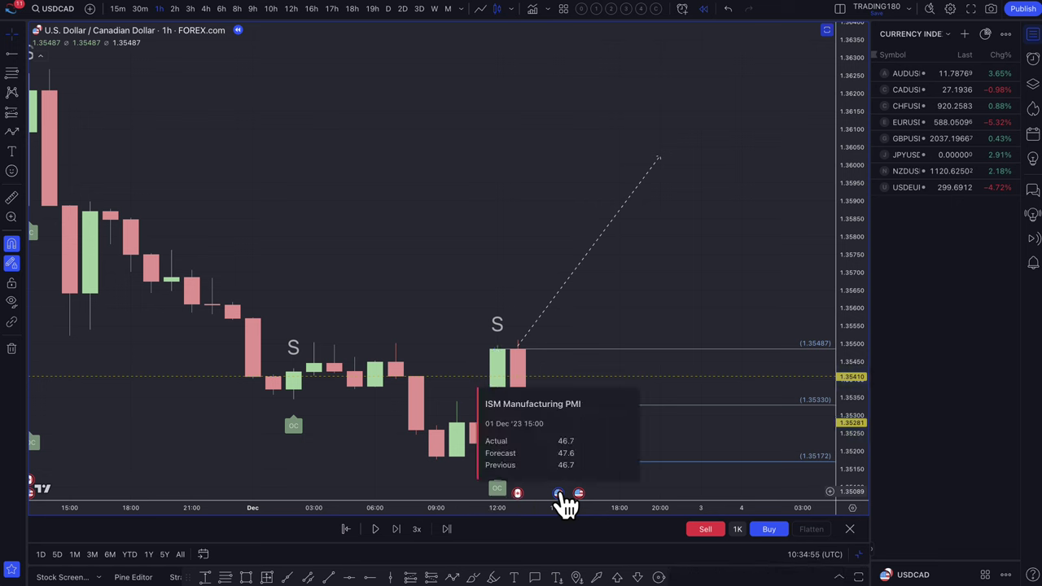
{"action": "left_click", "coordinate": [528, 383]}
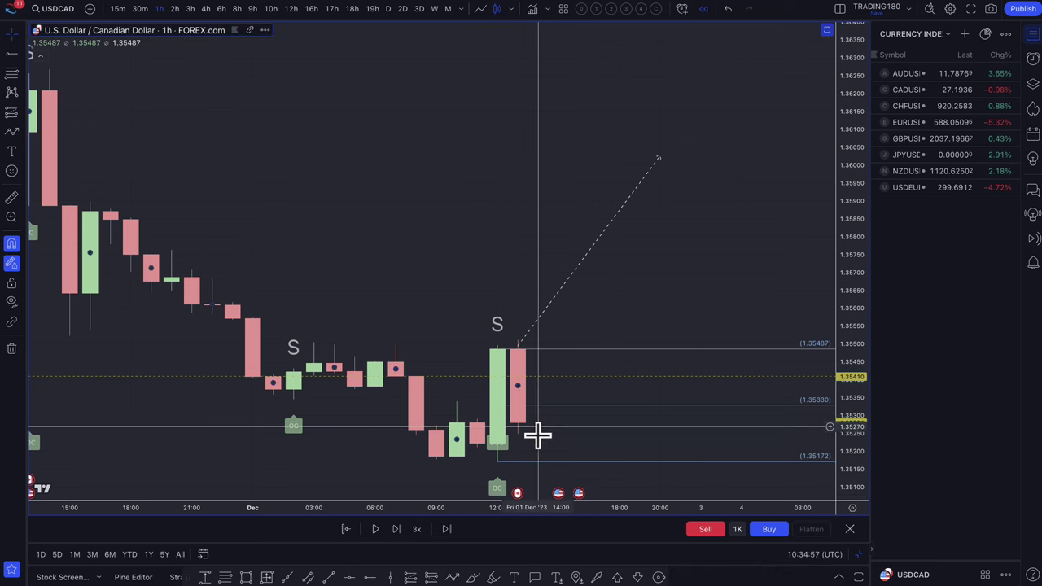
- Draw a second rising path from the 13:00 candle's close at about 1.3528 to about 1.3589
{"action": "left_click", "coordinate": [12, 131]}
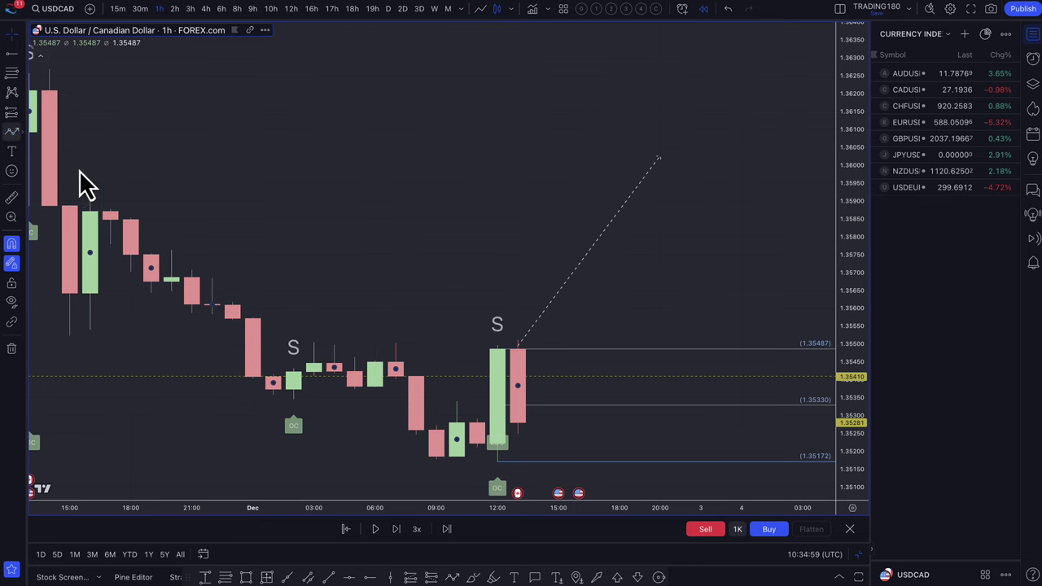
{"action": "left_click", "coordinate": [520, 421]}
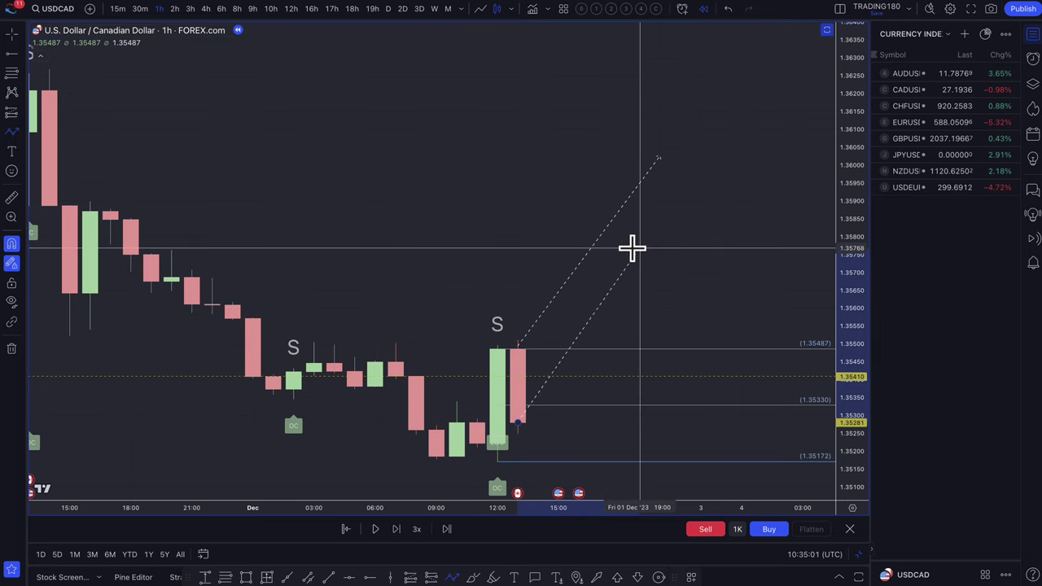
{"action": "left_click", "coordinate": [665, 205]}
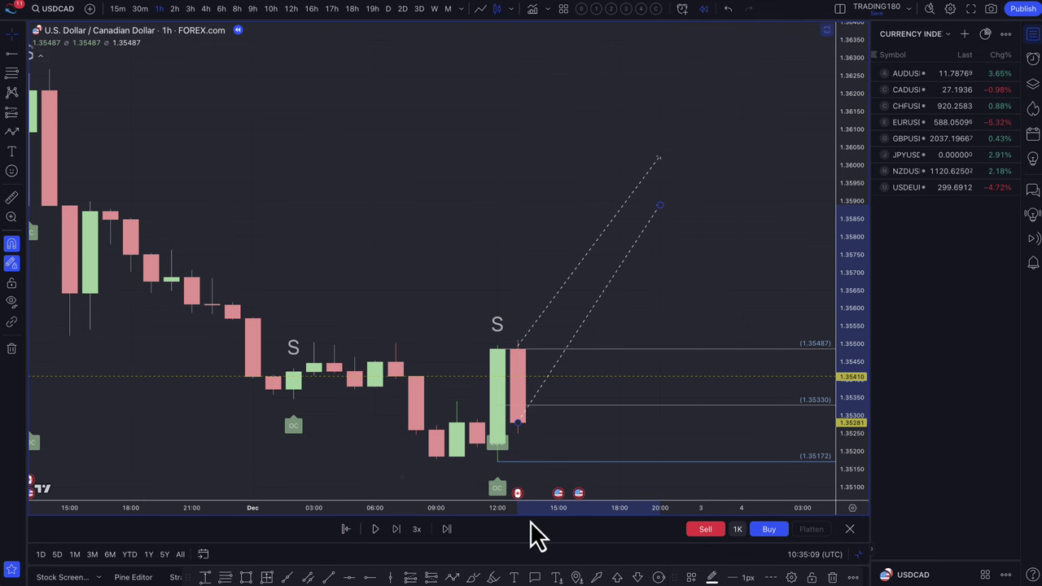
- Advance the replay bar by bar to the 1 December 15:00 candle
{"action": "left_click", "coordinate": [395, 529]}
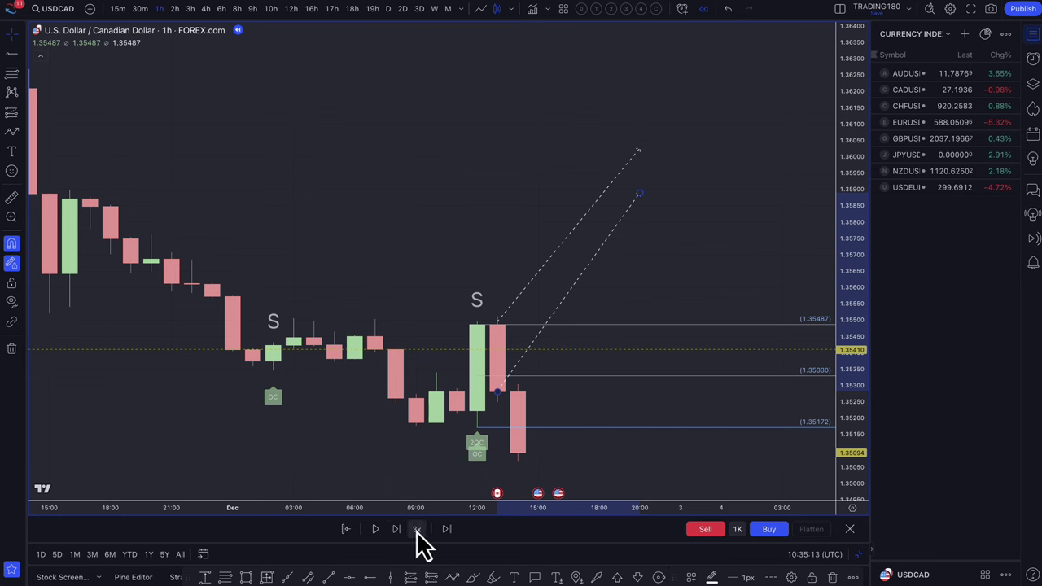
{"action": "left_click", "coordinate": [396, 529]}
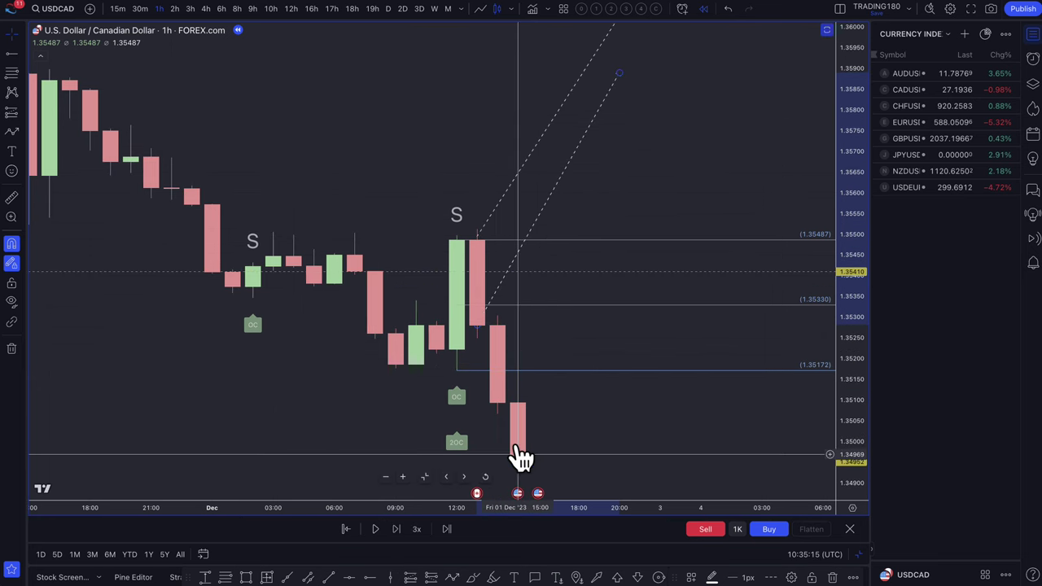
{"action": "key", "text": "shift+Right"}
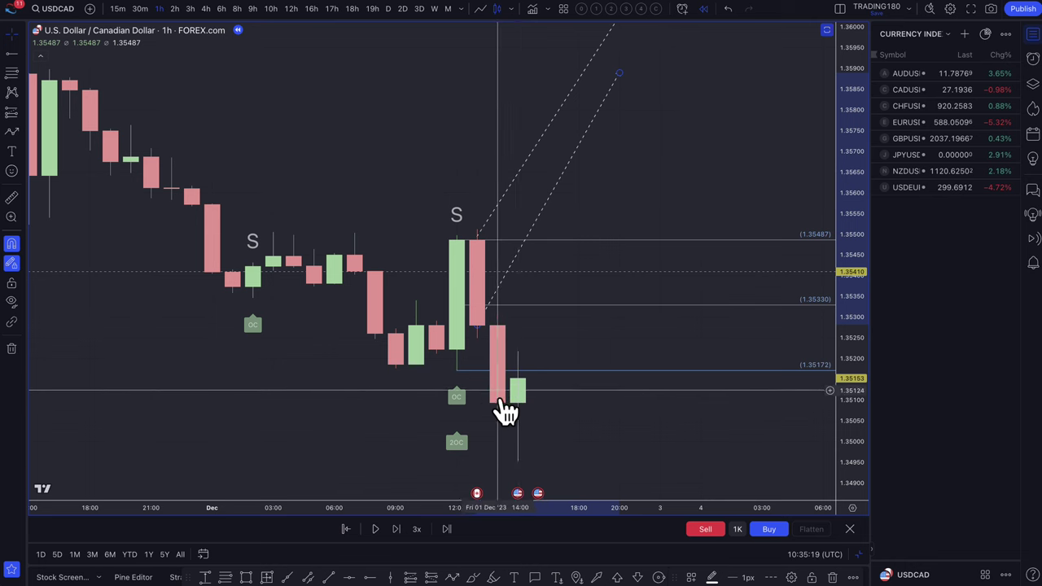
{"action": "key", "text": "shift+Right"}
{"action": "scroll", "coordinate": [560, 400], "scroll_direction": "down", "scroll_amount": 2}
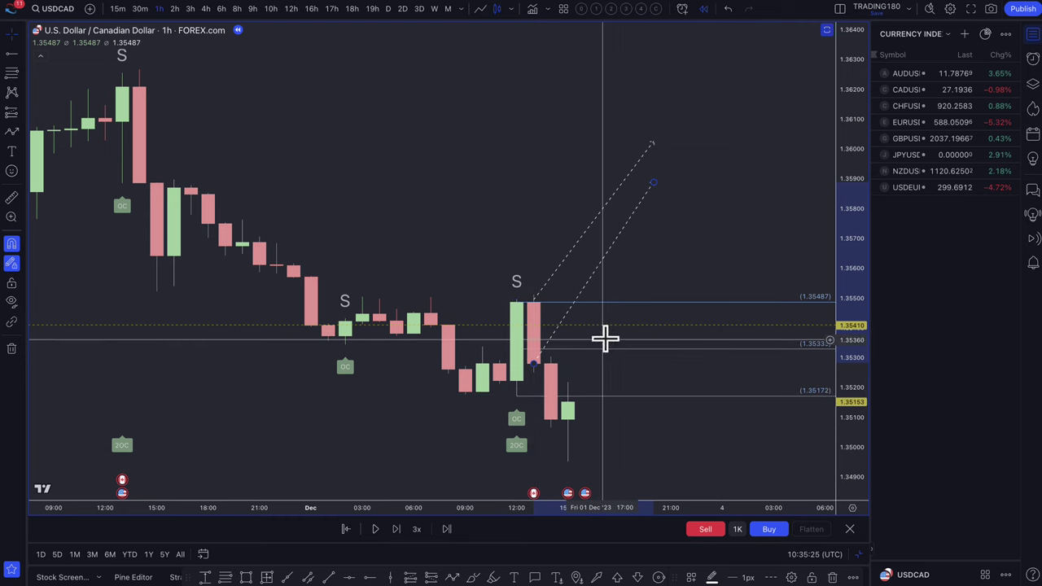
{"action": "scroll", "coordinate": [589, 403], "scroll_direction": "down", "scroll_amount": 2}
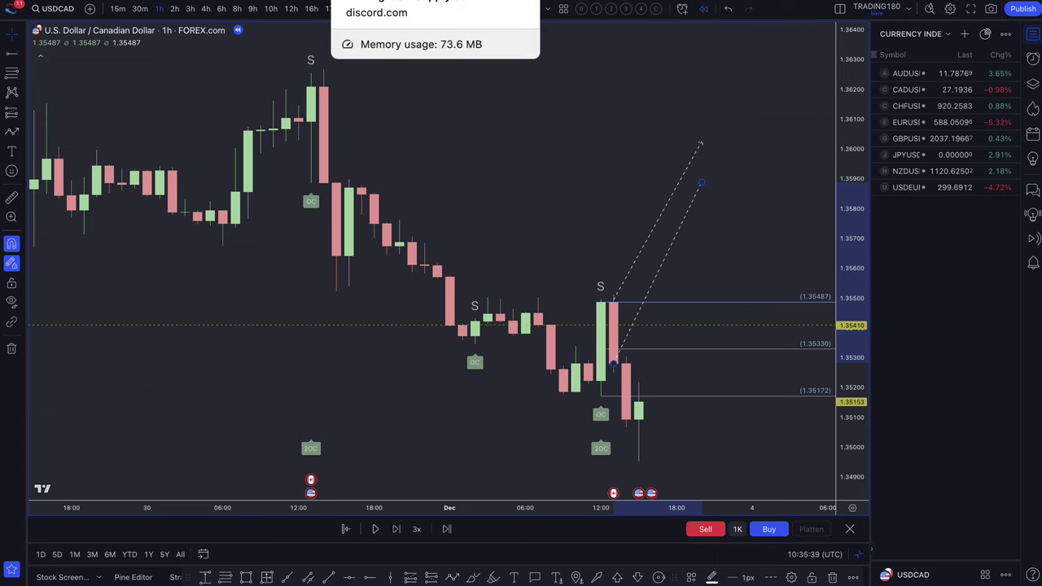
- Read the AUDCHF stop hunt post in the Discord discussion room, then switch to the AUDCHF hourly chart in TradingView
{"action": "left_click", "coordinate": [367, 1]}
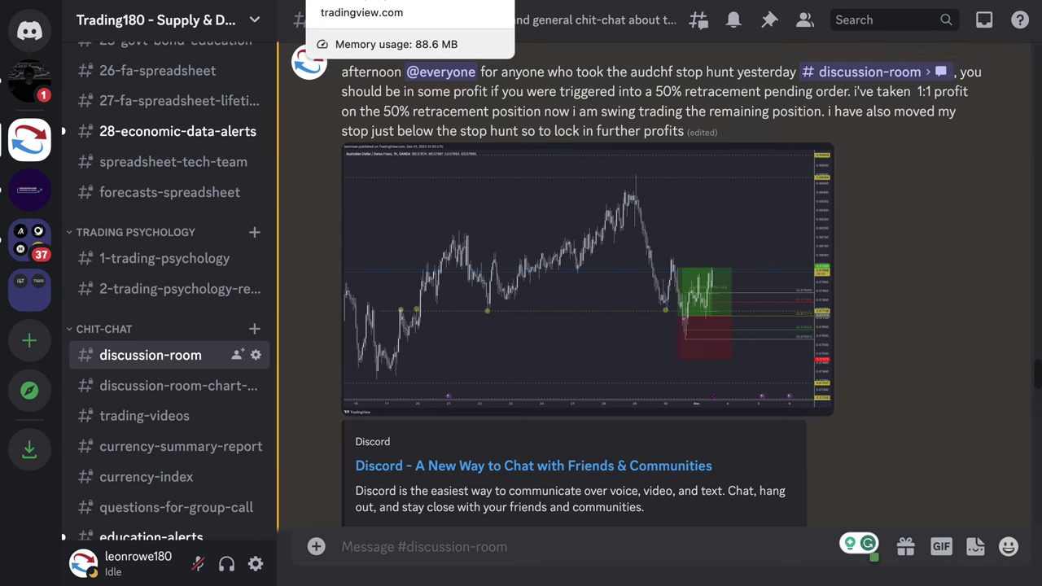
{"action": "left_click", "coordinate": [501, 2]}
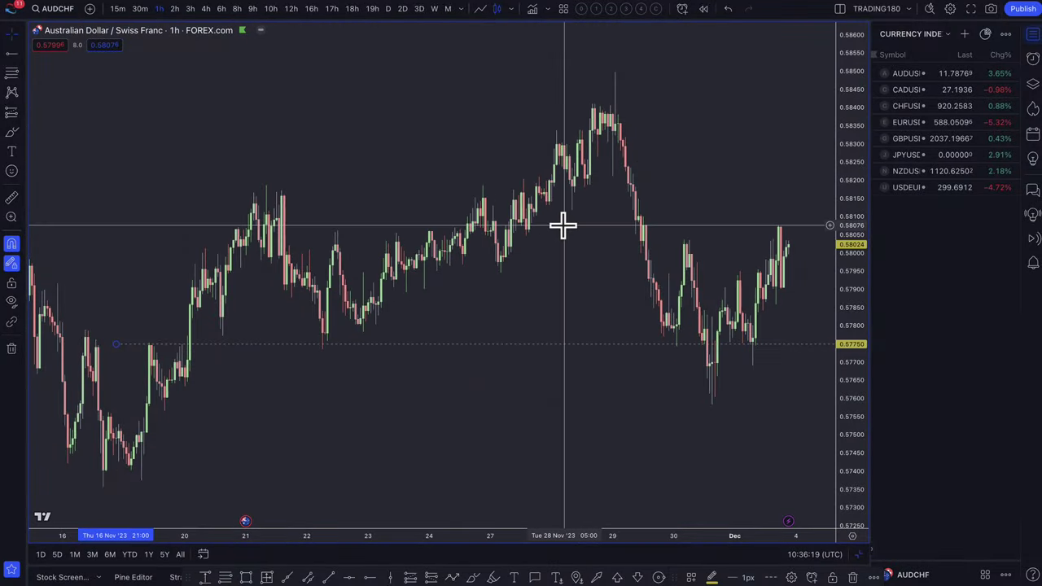
- Circle the 30 November dip below the 0.57750 line on the AUDCHF chart with a yellow brush stroke
{"action": "scroll", "coordinate": [435, 304], "scroll_direction": "up", "scroll_amount": 5}
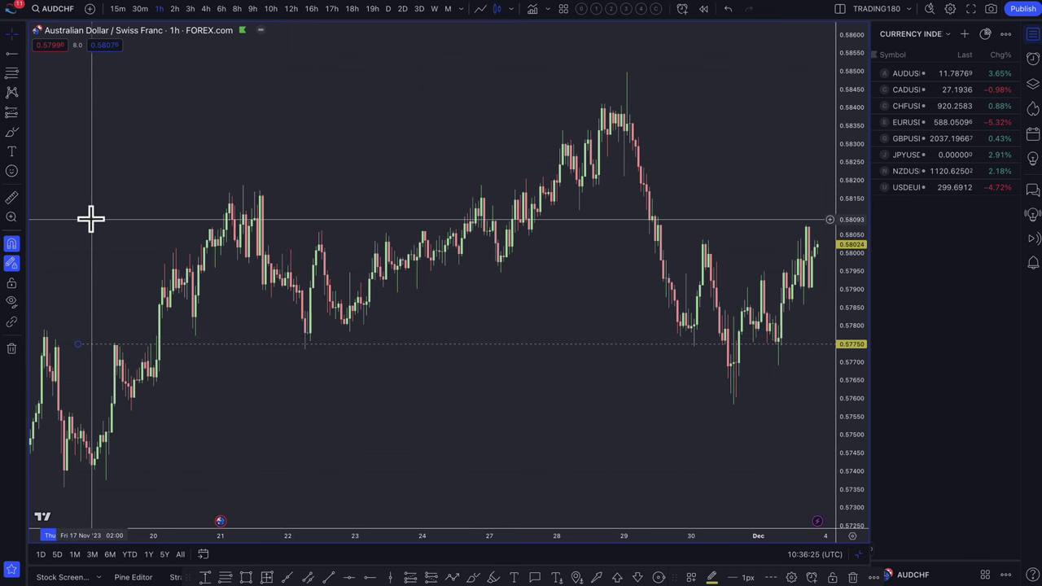
{"action": "left_click", "coordinate": [11, 133]}
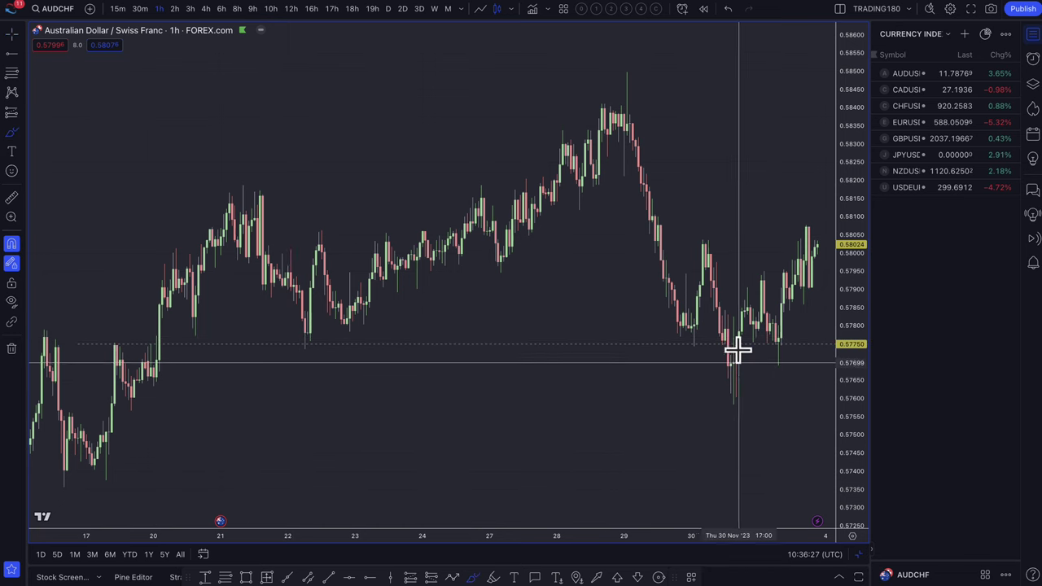
{"action": "mouse_move", "coordinate": [735, 349]}
{"action": "left_mouse_down"}
{"action": "mouse_move", "coordinate": [695, 367]}
{"action": "mouse_move", "coordinate": [713, 351]}
{"action": "left_mouse_up"}
{"action": "scroll", "coordinate": [738, 407], "scroll_direction": "up", "scroll_amount": 5}
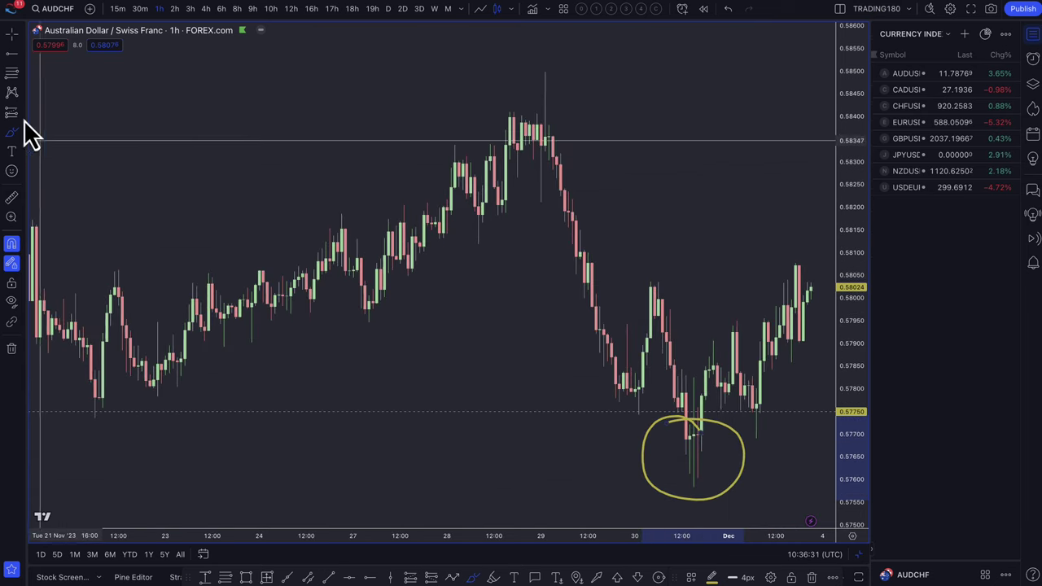
- Draw a Fib retracement over the 30 November rebound on AUDCHF from 0.57840 down to 0.57603
{"action": "left_click", "coordinate": [12, 73]}
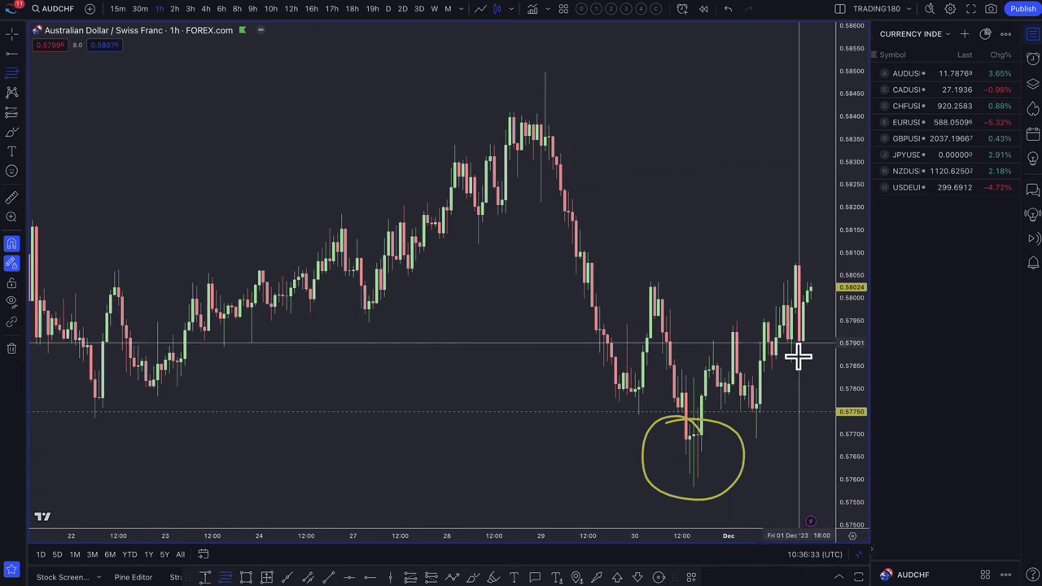
{"action": "left_click", "coordinate": [702, 371]}
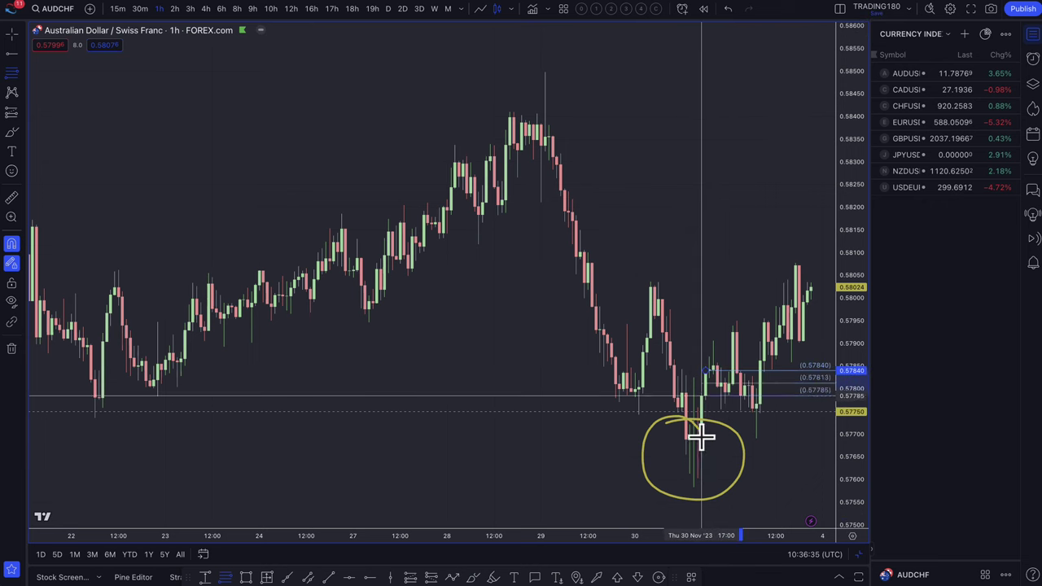
{"action": "left_click", "coordinate": [695, 483]}
{"action": "scroll", "coordinate": [767, 395], "scroll_direction": "up", "scroll_amount": 5}
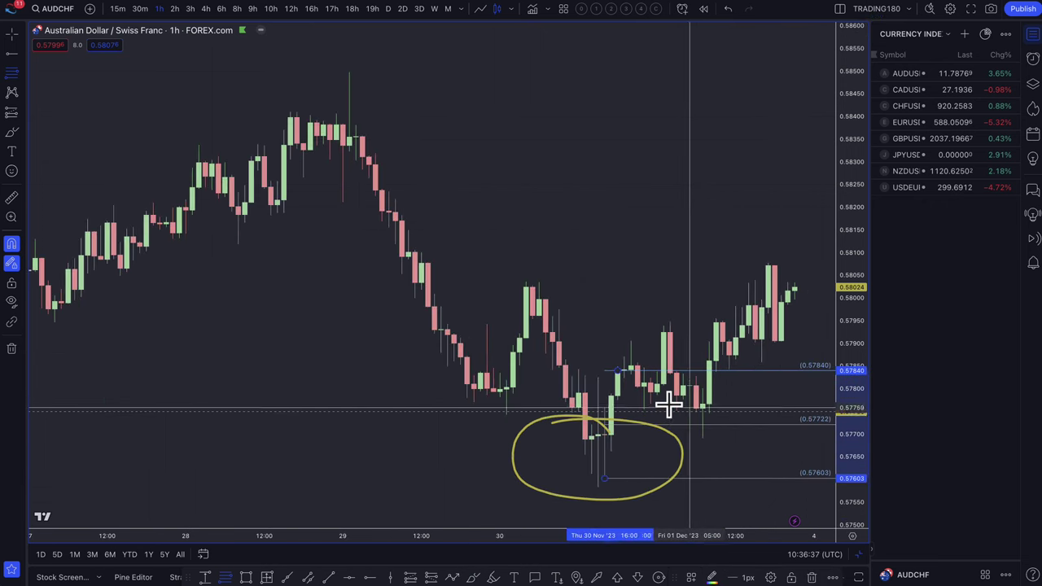
{"action": "scroll", "coordinate": [579, 421], "scroll_direction": "up", "scroll_amount": 1}
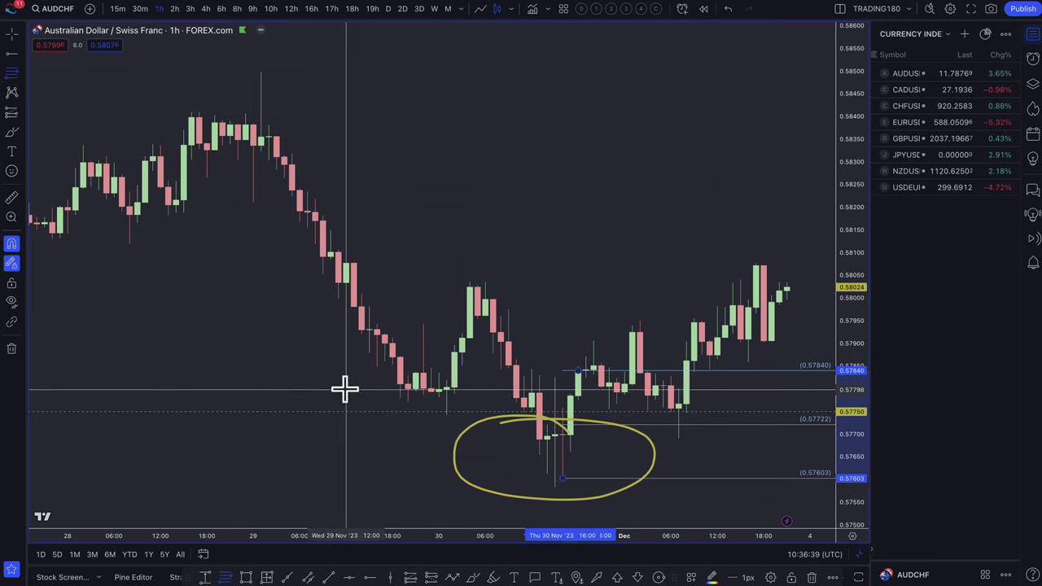
- Delete the yellow circle around the AUDCHF low and view the price action after the retracement levels
{"action": "left_click", "coordinate": [468, 446]}
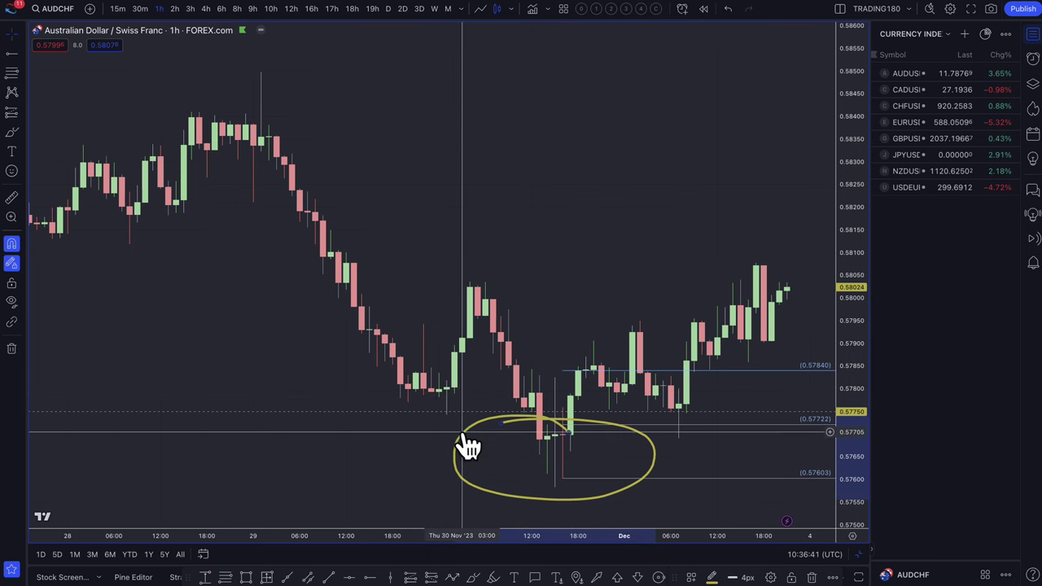
{"action": "key", "text": "Delete"}
{"action": "scroll", "coordinate": [505, 435], "scroll_direction": "up", "scroll_amount": 2}
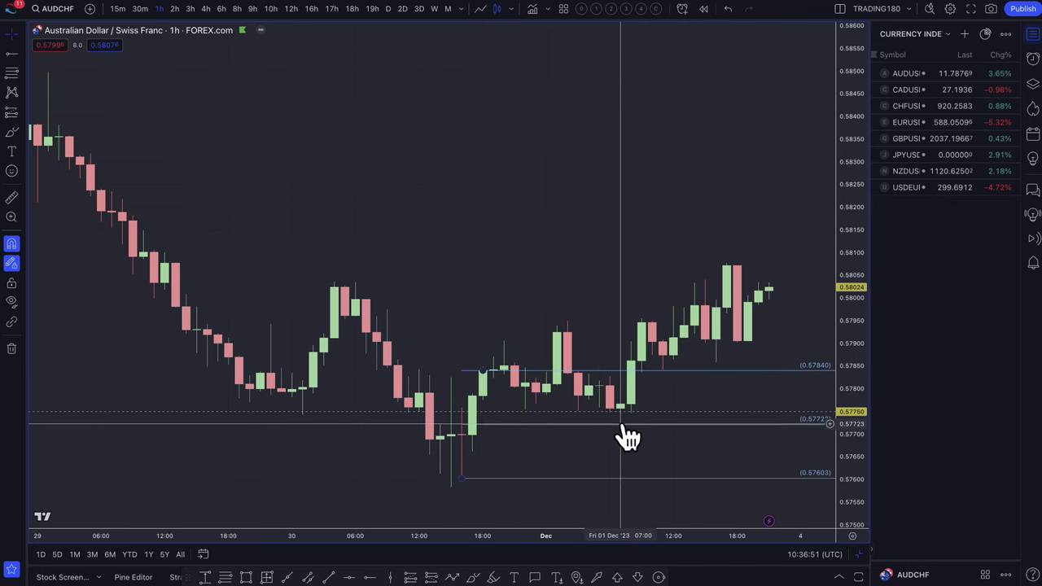
{"action": "scroll", "coordinate": [625, 438], "scroll_direction": "down", "scroll_amount": 5}
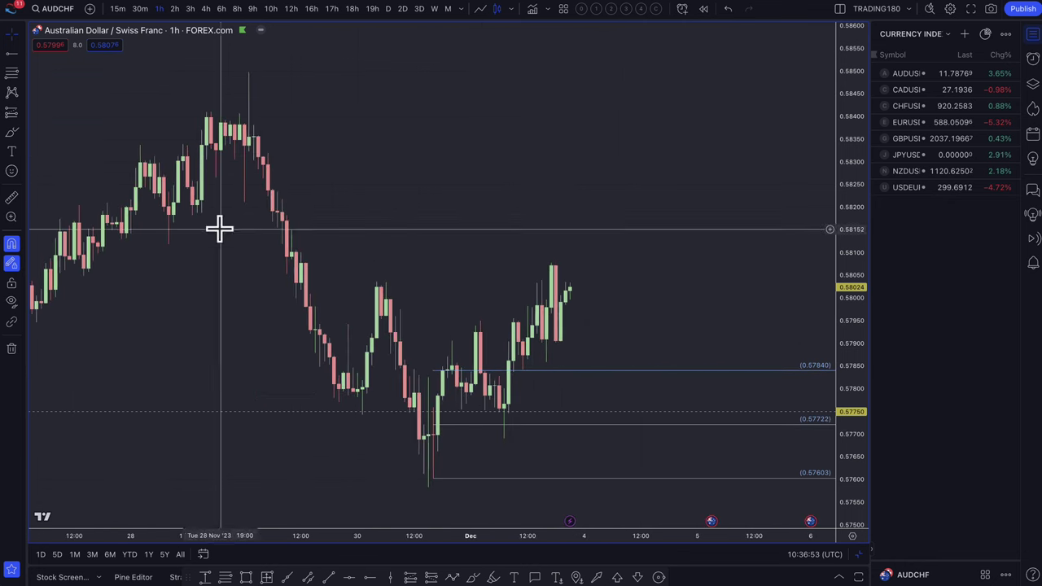
- Place a long position with its entry at the 30 November low, 0.57583, and lower the Fib retracement's bottom anchor to the same price
{"action": "left_click", "coordinate": [10, 114]}
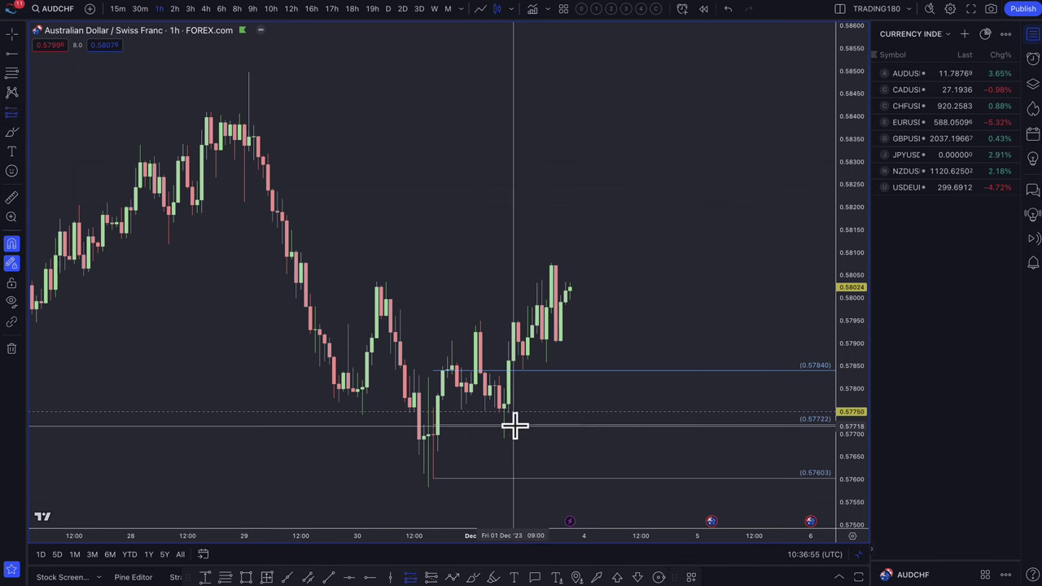
{"action": "left_click", "coordinate": [428, 487]}
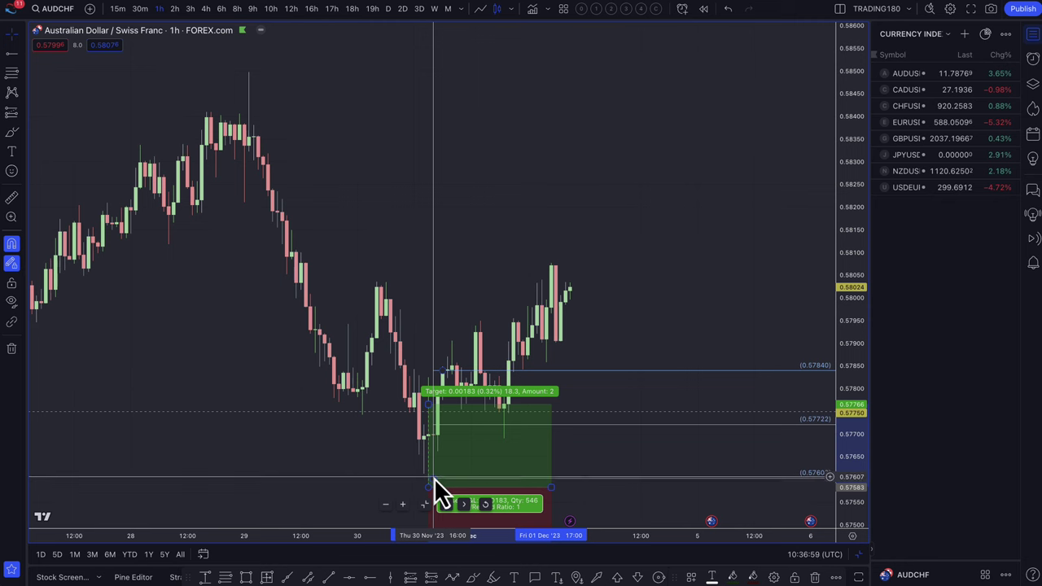
{"action": "left_click", "coordinate": [434, 478]}
{"action": "left_click", "coordinate": [507, 490]}
- Reduce the stop level ticks in the long position's settings and raise its target to 0.58045
{"action": "double_click", "coordinate": [502, 472]}
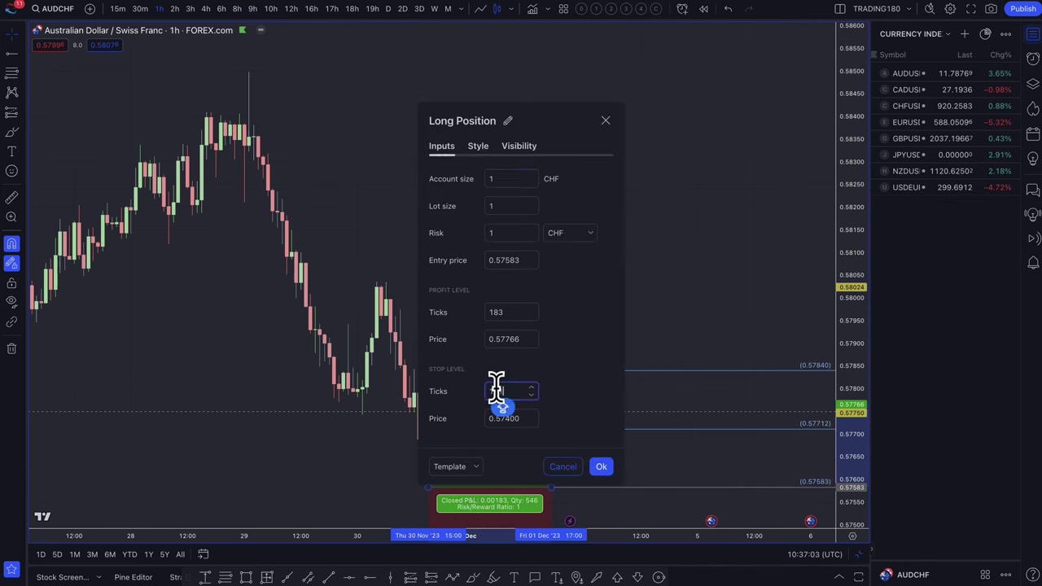
{"action": "left_click", "coordinate": [603, 466]}
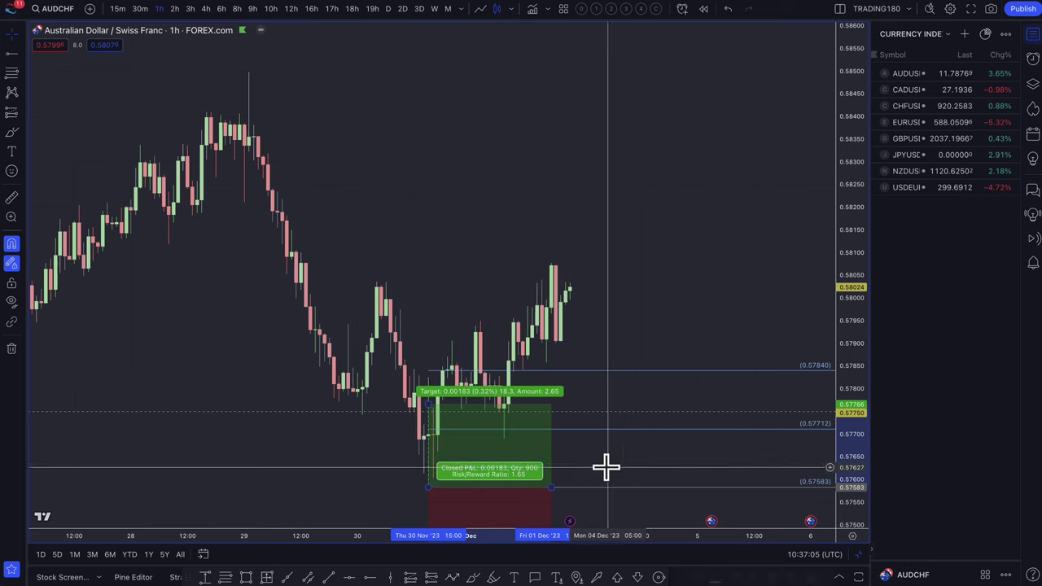
{"action": "right_click", "coordinate": [533, 479]}
{"action": "left_click_drag", "start_coordinate": [427, 405], "coordinate": [423, 277]}
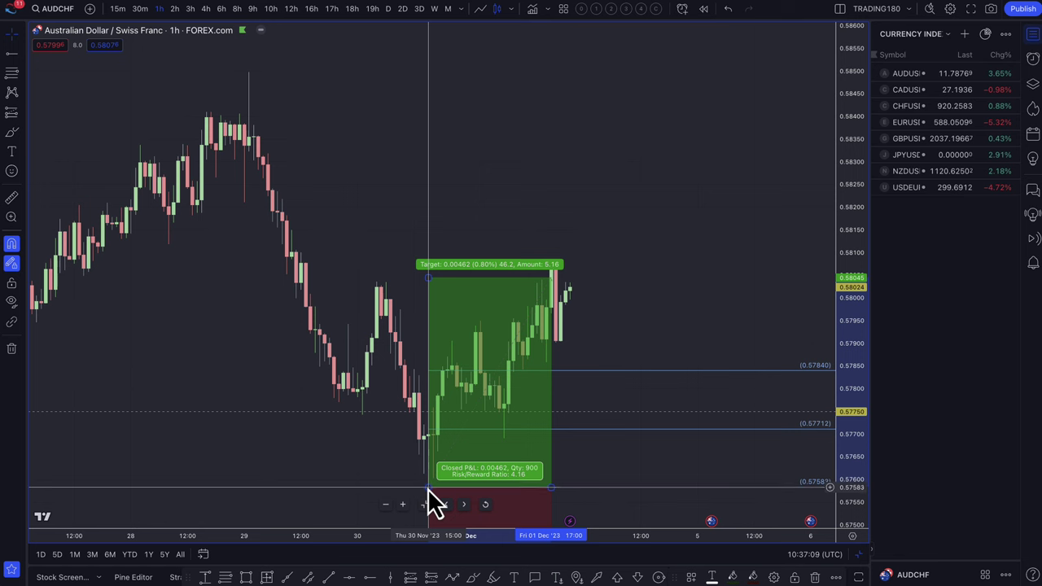
- Move the long position's entry to 0.57711 on 1 December and adjust its target to 0.57952, then to 0.58164
{"action": "left_click_drag", "start_coordinate": [429, 489], "coordinate": [476, 430]}
{"action": "scroll", "coordinate": [510, 428], "scroll_direction": "up", "scroll_amount": 2}
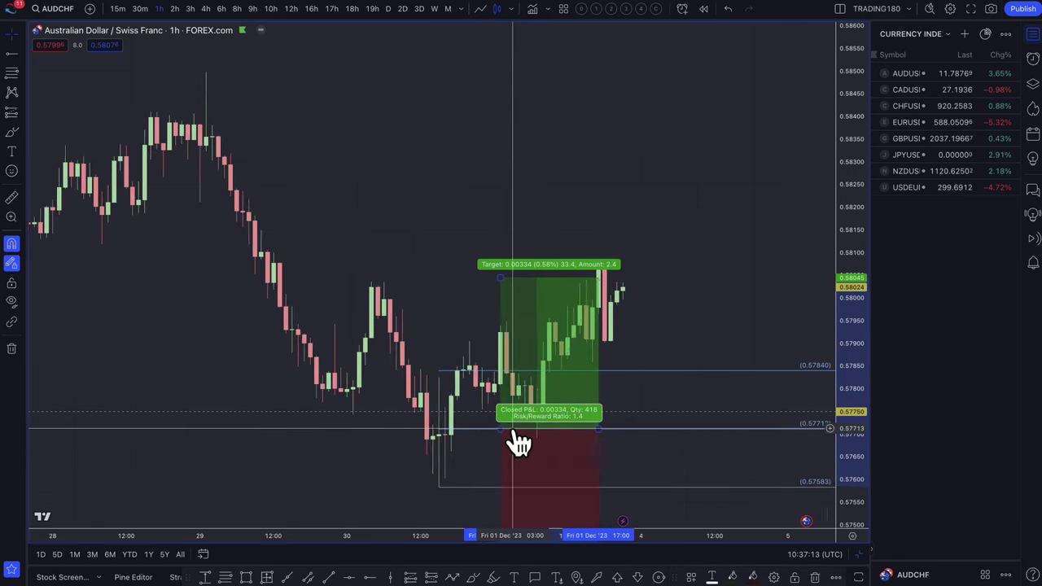
{"action": "left_click_drag", "start_coordinate": [500, 277], "coordinate": [519, 311]}
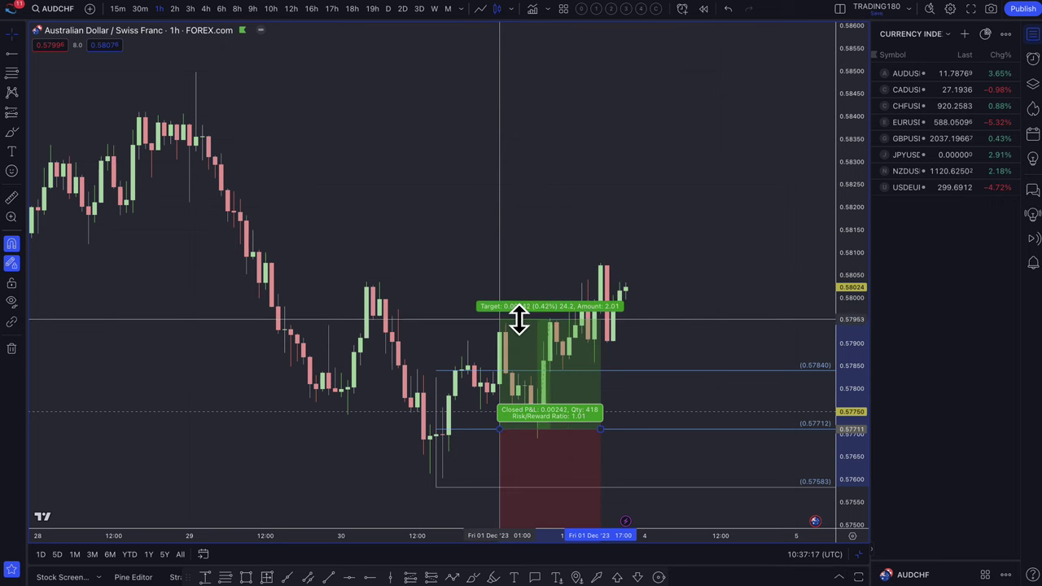
{"action": "scroll", "coordinate": [626, 341], "scroll_direction": "down", "scroll_amount": 2}
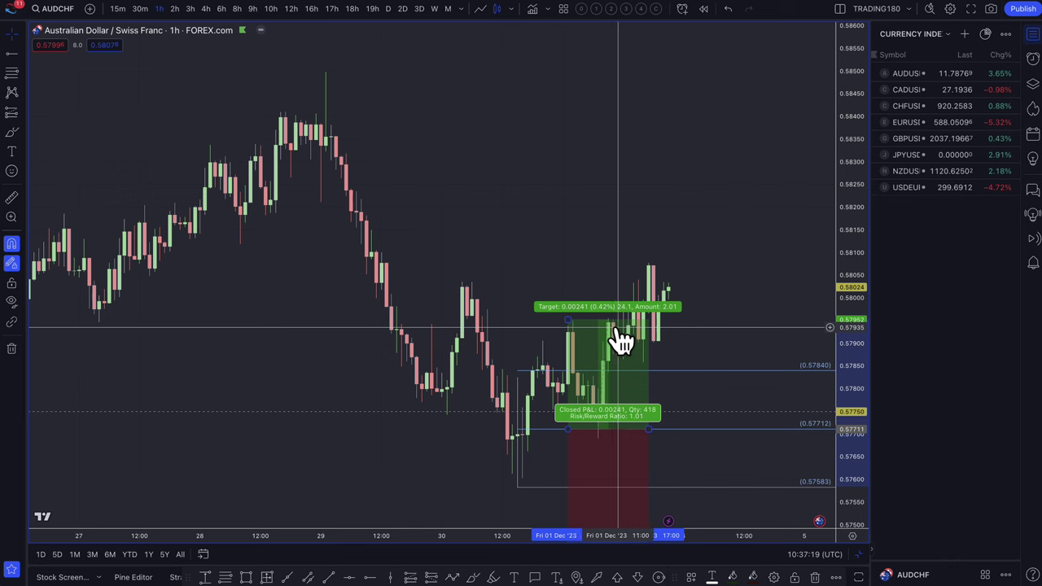
{"action": "scroll", "coordinate": [631, 332], "scroll_direction": "down", "scroll_amount": 3}
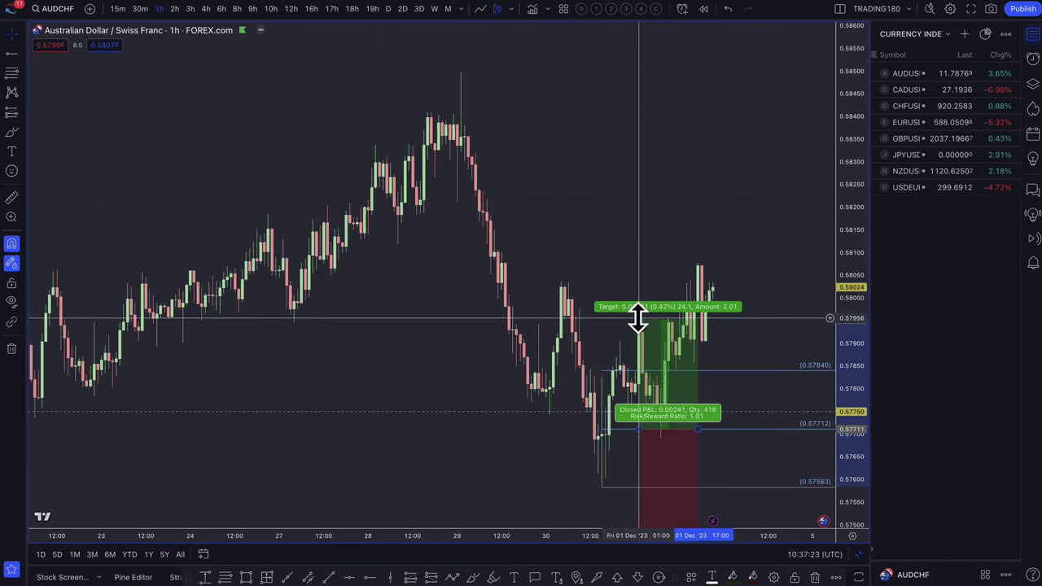
{"action": "left_click_drag", "start_coordinate": [638, 317], "coordinate": [631, 224]}
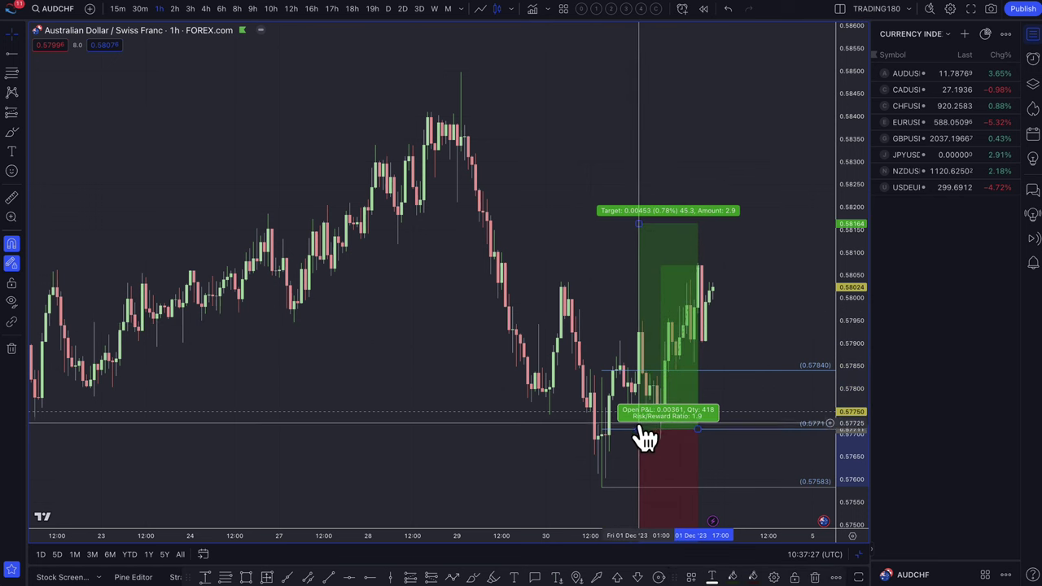
- Move the long position's entry to the 0.57840 retracement level on 30 November 18:00 and raise its target to 0.58556
{"action": "left_click_drag", "start_coordinate": [638, 430], "coordinate": [613, 391]}
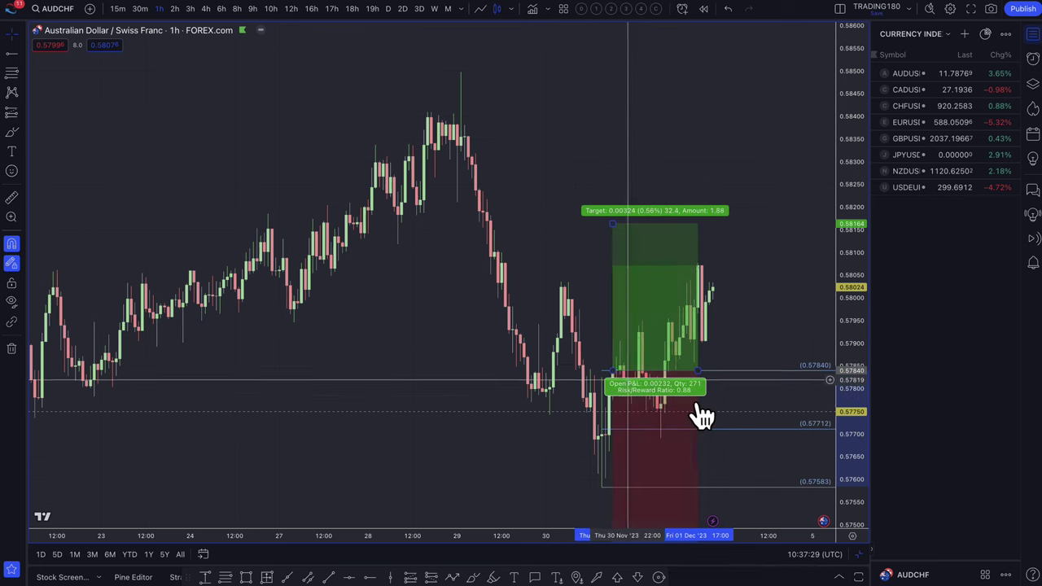
{"action": "scroll", "coordinate": [698, 414], "scroll_direction": "down", "scroll_amount": 1}
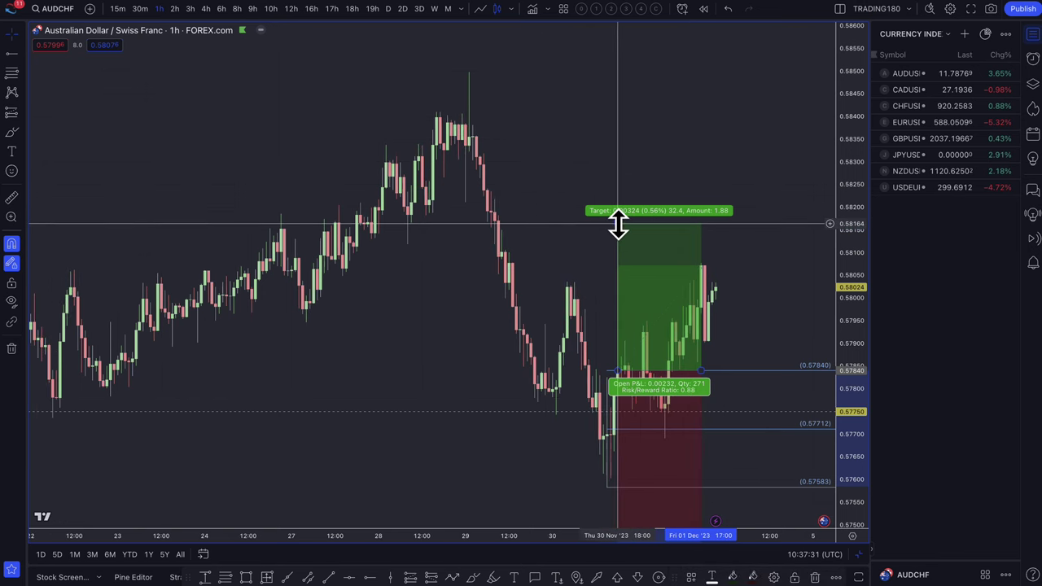
{"action": "left_click_drag", "start_coordinate": [618, 224], "coordinate": [616, 154]}
{"action": "scroll", "coordinate": [640, 188], "scroll_direction": "down", "scroll_amount": 10}
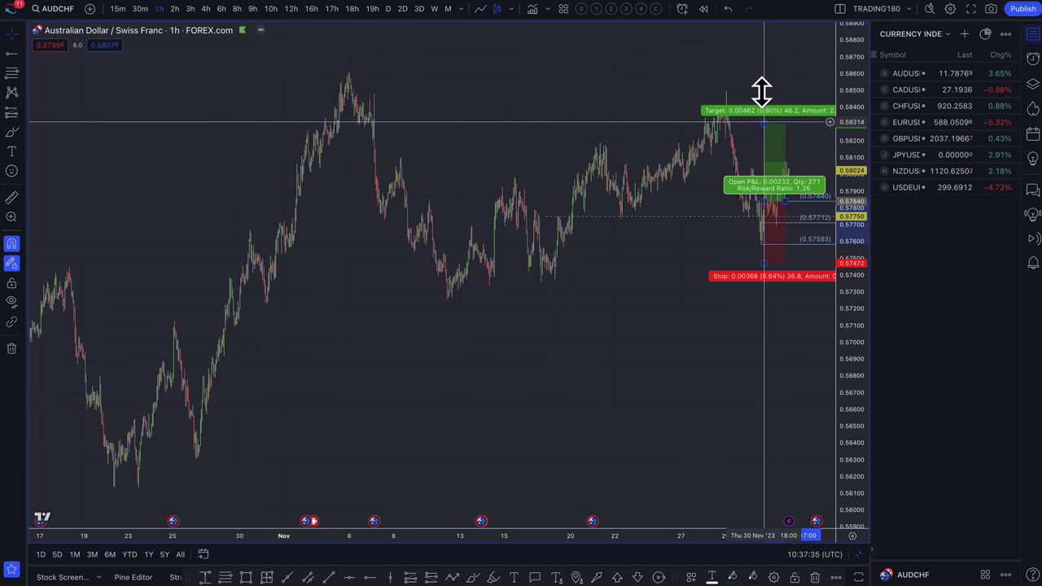
{"action": "left_click_drag", "start_coordinate": [763, 106], "coordinate": [761, 80]}
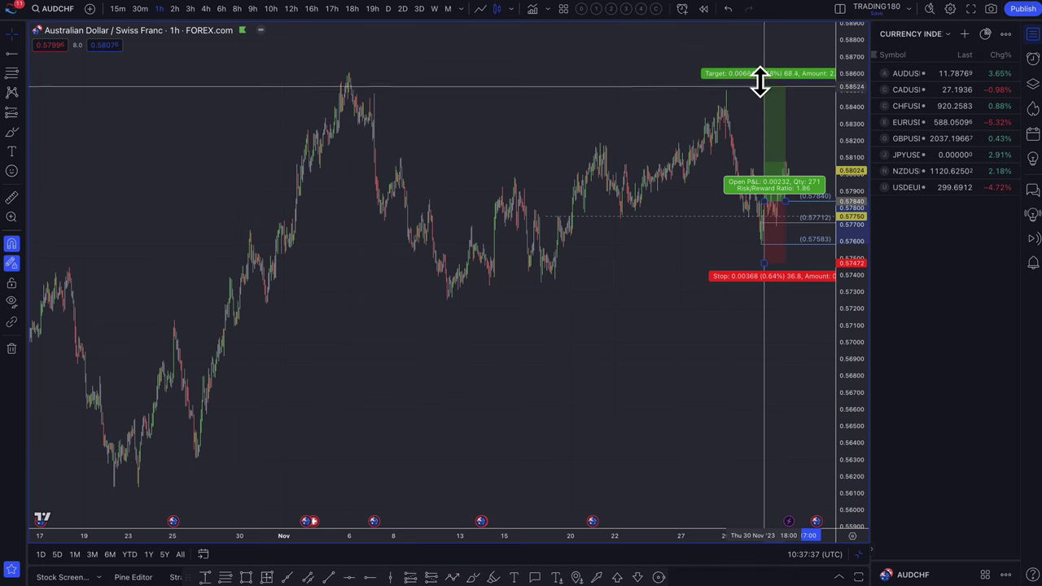
{"action": "scroll", "coordinate": [778, 152], "scroll_direction": "up", "scroll_amount": 5}
{"action": "scroll", "coordinate": [775, 138], "scroll_direction": "up", "scroll_amount": 1}
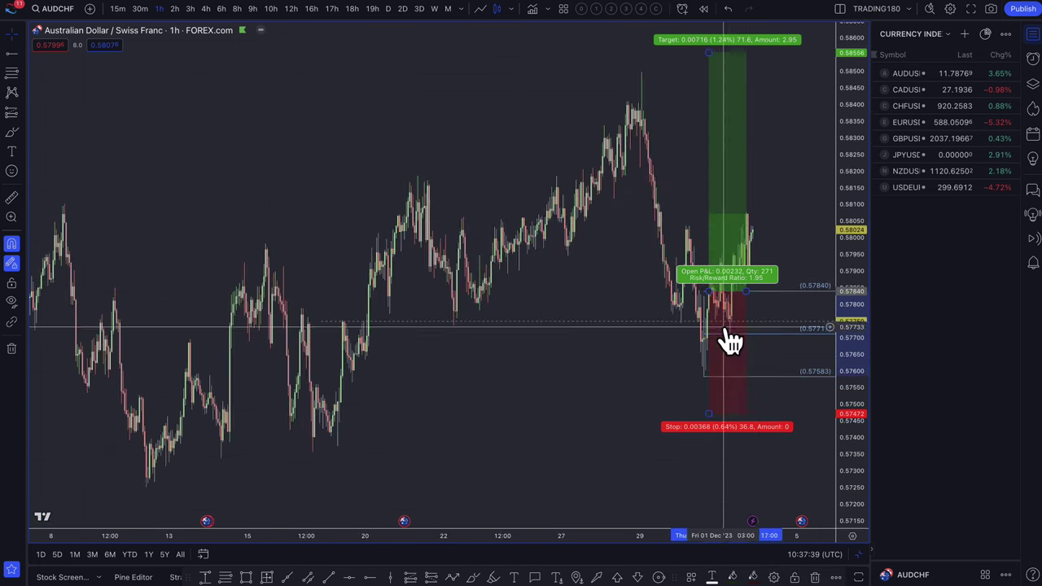
- Tighten the long position's stop to 0.57570, just below the retracement low, and lower its target to 0.58131
{"action": "left_click_drag", "start_coordinate": [707, 414], "coordinate": [709, 383]}
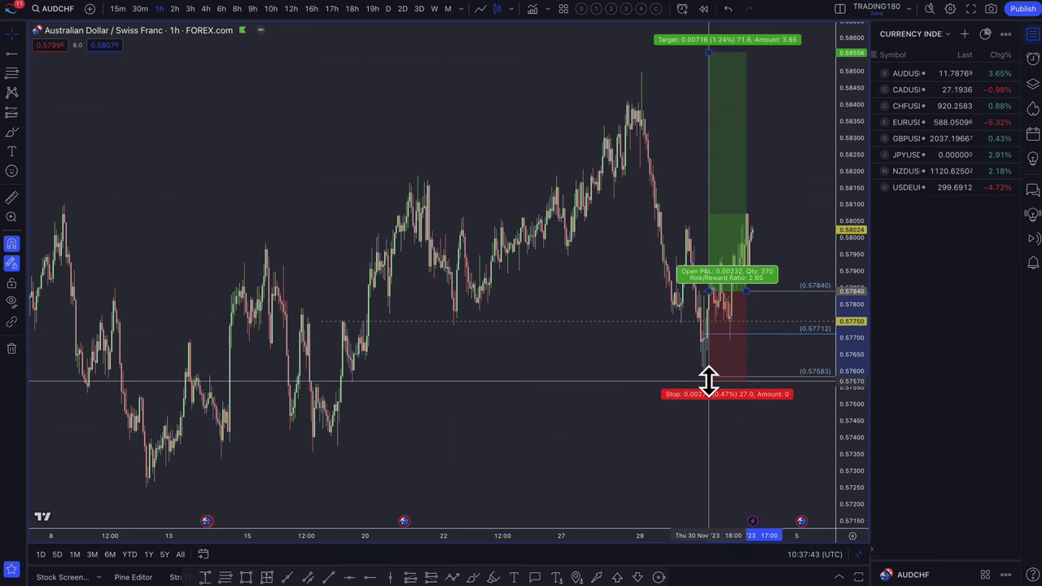
{"action": "scroll", "coordinate": [747, 367], "scroll_direction": "up", "scroll_amount": 5}
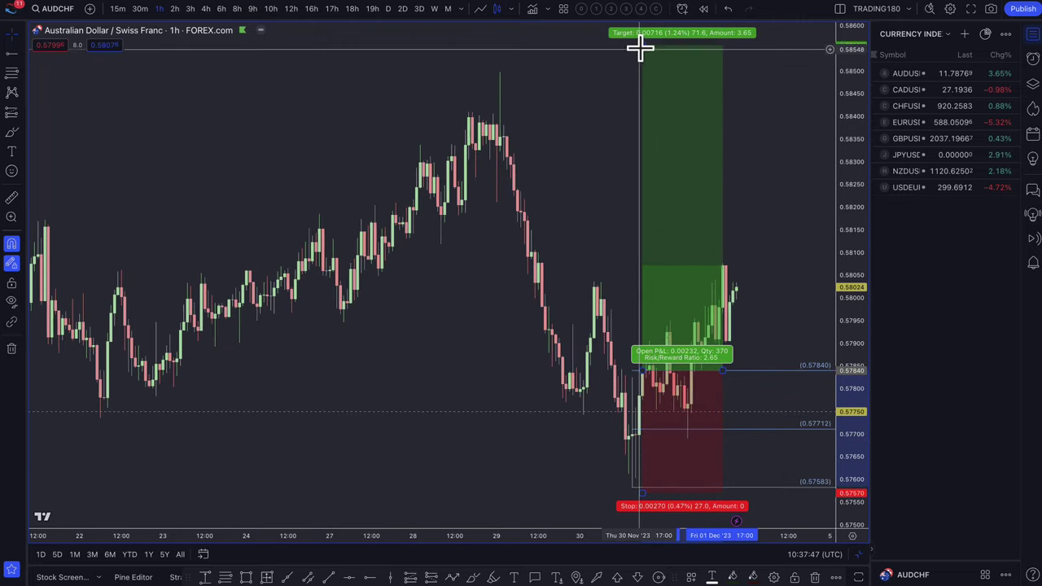
{"action": "left_click_drag", "start_coordinate": [639, 48], "coordinate": [658, 239]}
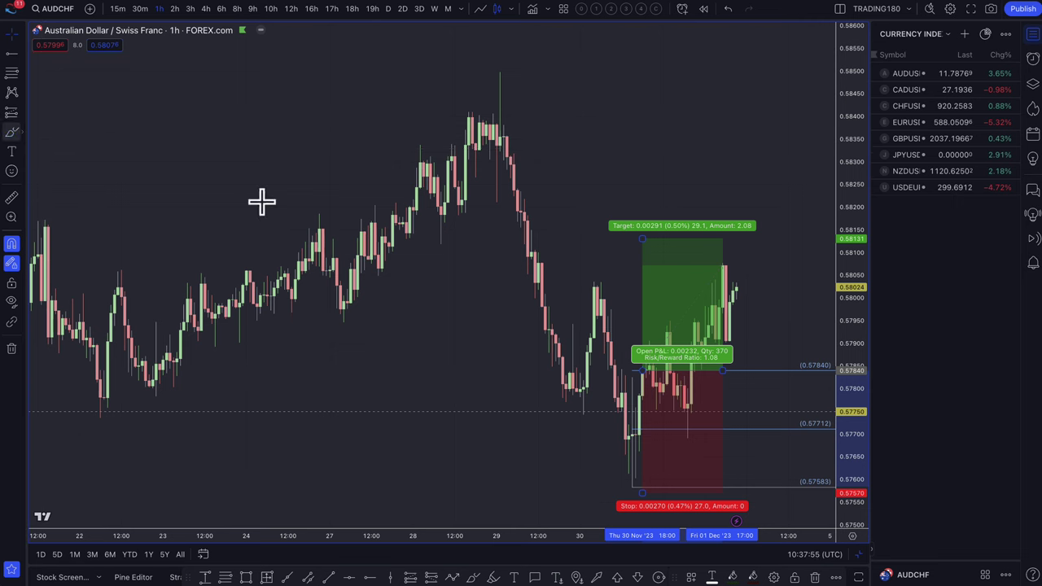
- Draw a yellow brush path from the latest candle down to a circle around 0.57583, plus an upward rebound arrow
{"action": "mouse_move", "coordinate": [731, 293]}
{"action": "left_mouse_down"}
{"action": "mouse_move", "coordinate": [743, 283]}
{"action": "mouse_move", "coordinate": [770, 498]}
{"action": "mouse_move", "coordinate": [791, 497]}
{"action": "mouse_move", "coordinate": [770, 489]}
{"action": "left_mouse_up"}
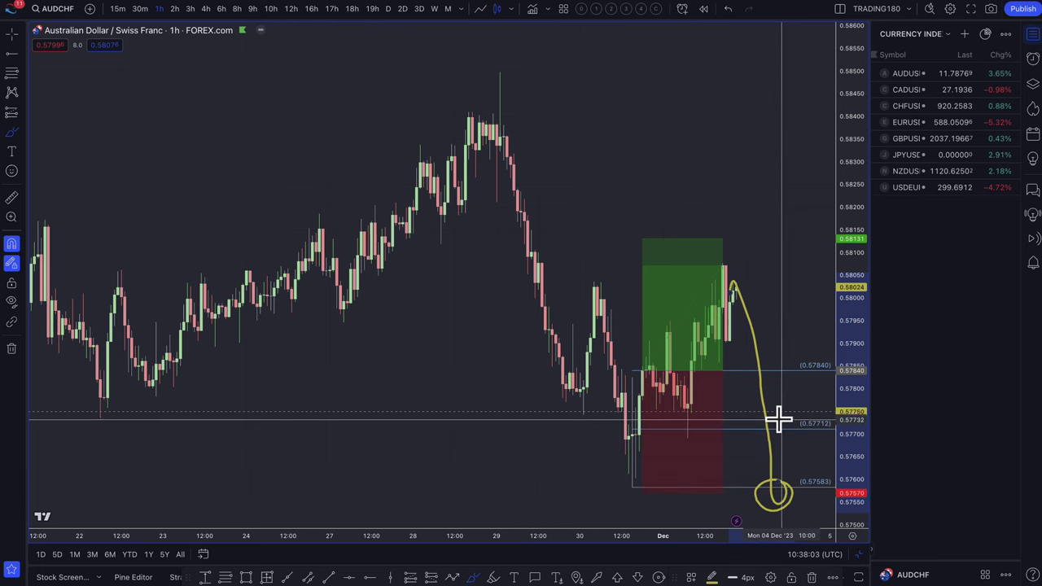
{"action": "mouse_move", "coordinate": [778, 419]}
{"action": "left_mouse_down"}
{"action": "mouse_move", "coordinate": [798, 298]}
{"action": "mouse_move", "coordinate": [811, 324]}
{"action": "left_mouse_up"}
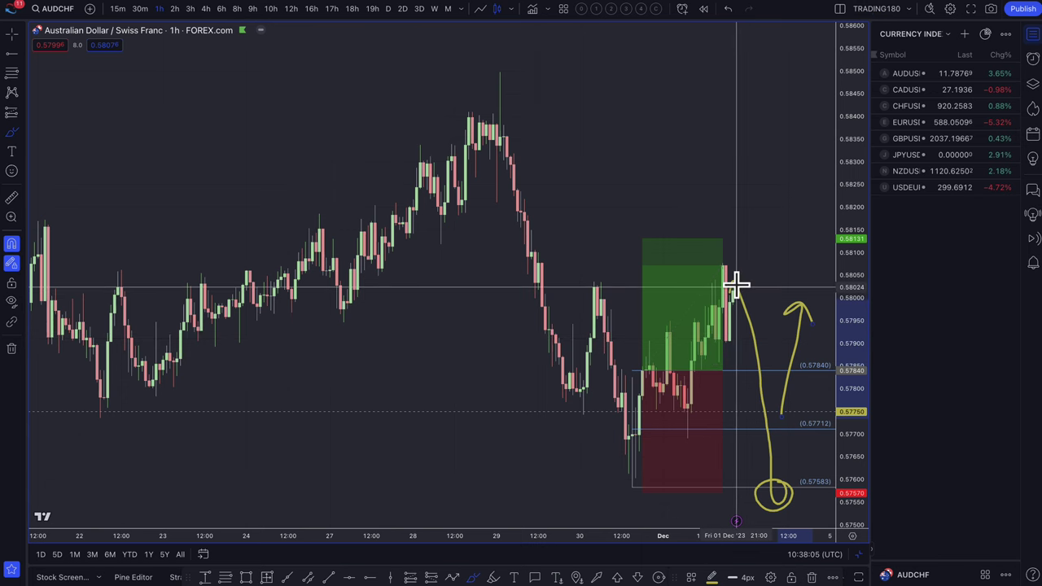
- Extend the long position's end to 4 December 23:00 and raise its target to 0.58445
{"action": "scroll", "coordinate": [737, 283], "scroll_direction": "down", "scroll_amount": 2}
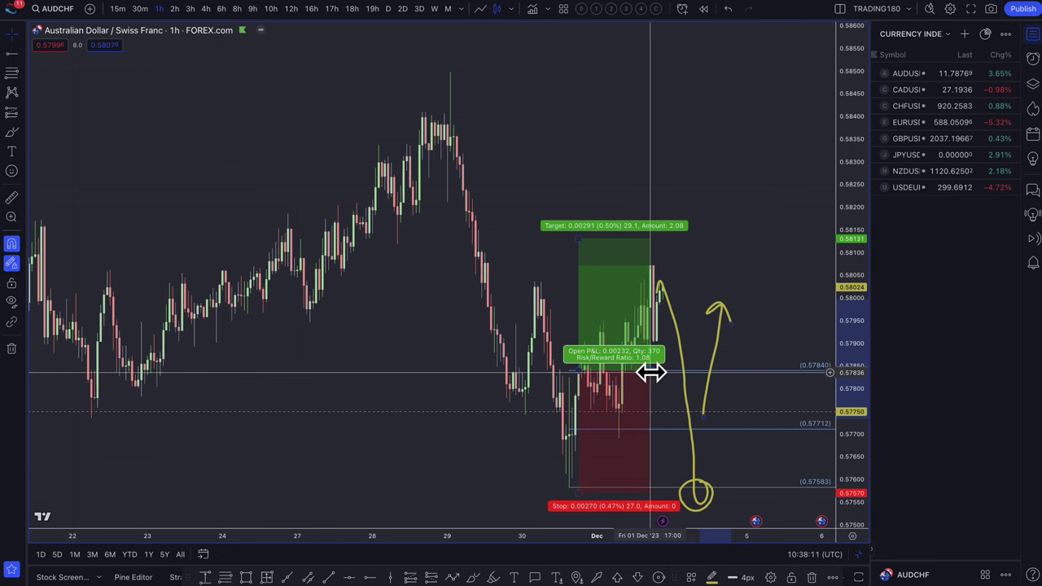
{"action": "left_click_drag", "start_coordinate": [650, 372], "coordinate": [741, 370]}
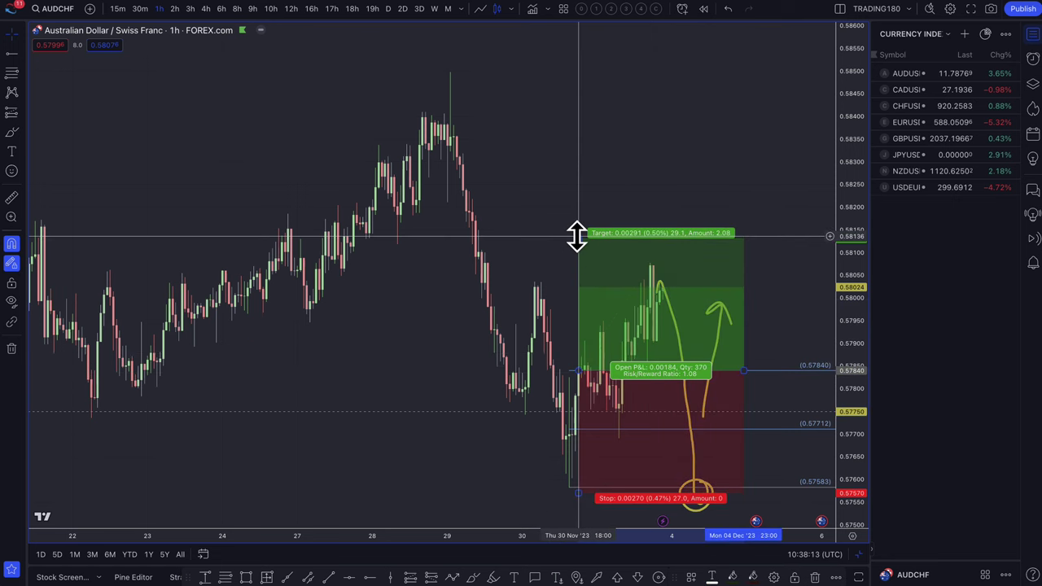
{"action": "left_click_drag", "start_coordinate": [577, 236], "coordinate": [575, 95]}
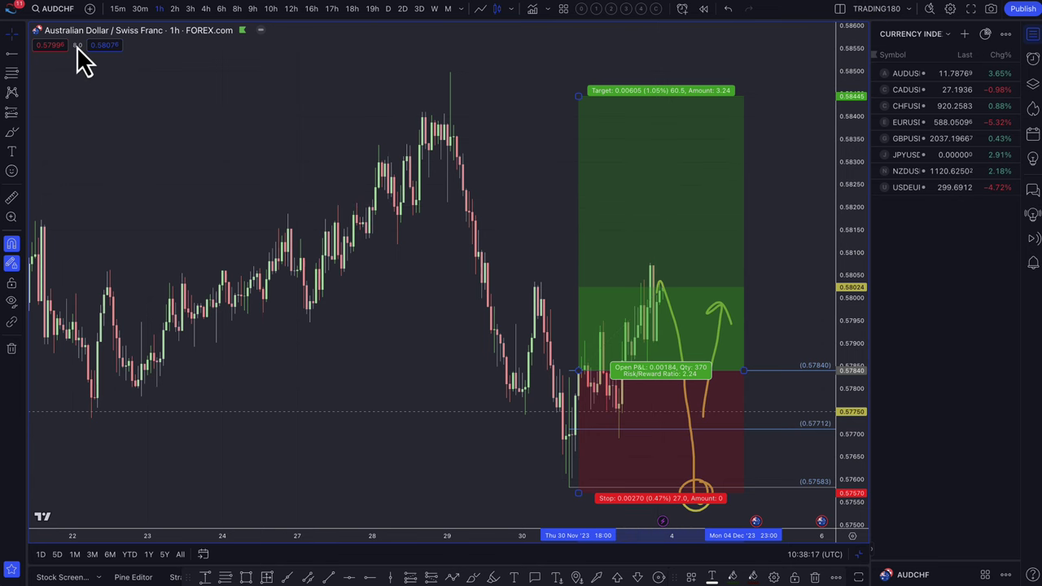
{"action": "scroll", "coordinate": [288, 168], "scroll_direction": "down", "scroll_amount": 3}
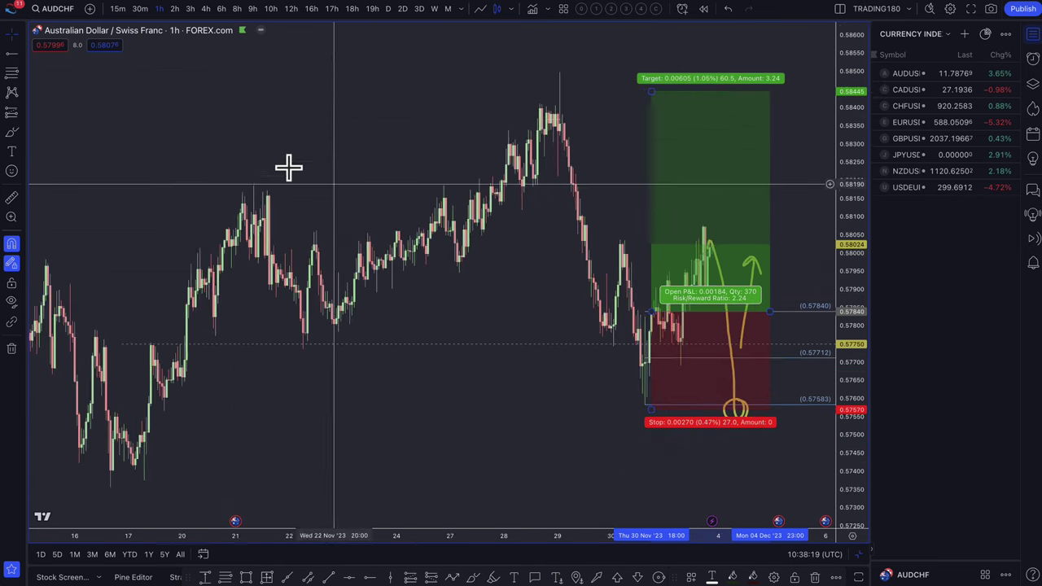
{"action": "scroll", "coordinate": [458, 171], "scroll_direction": "down", "scroll_amount": 2}
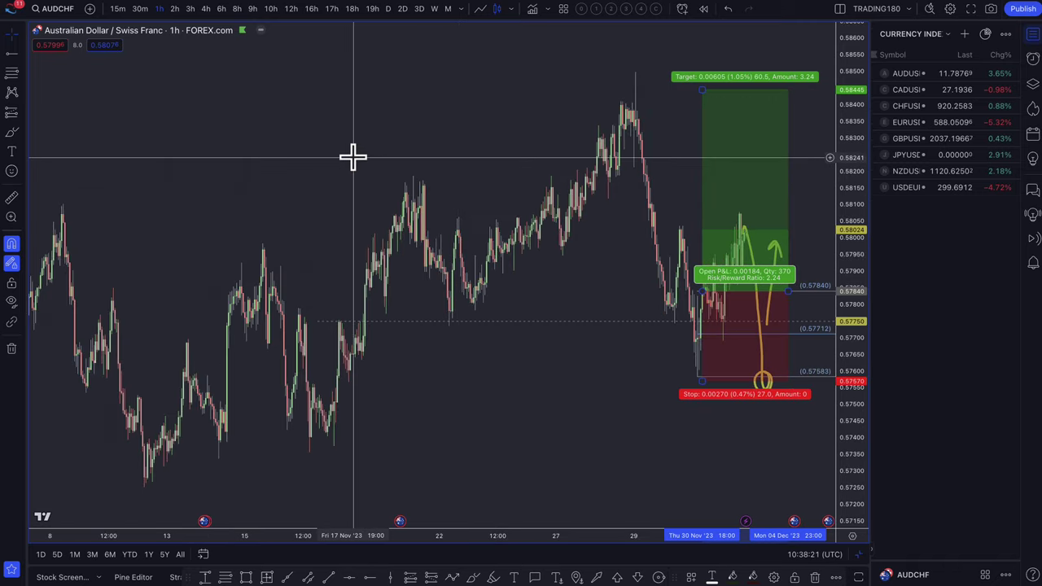